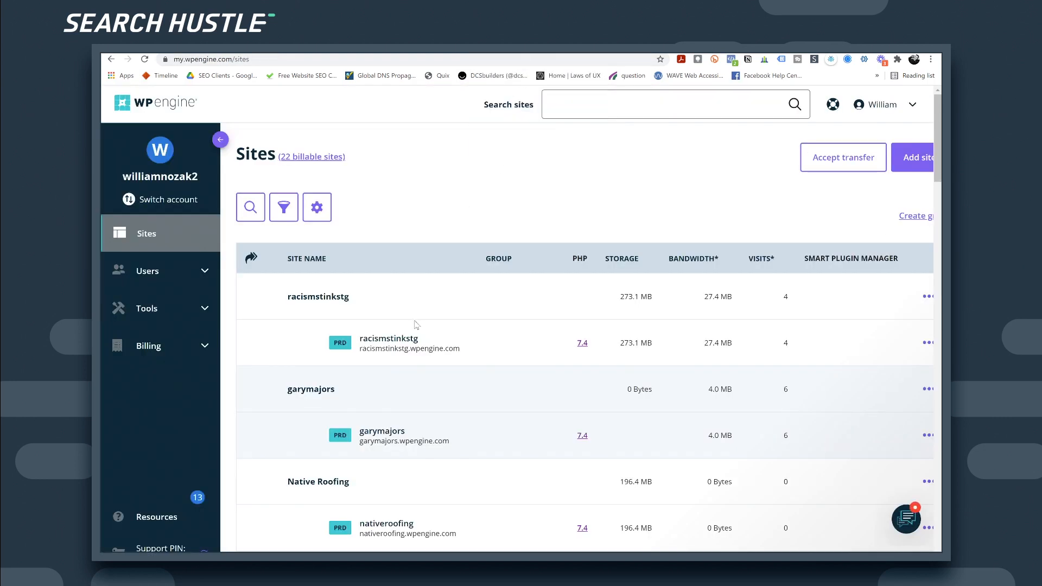
Step: Open the racismstinkstg install's details from the WP Engine Sites list, then start a new browser tab
left_click(395, 346)
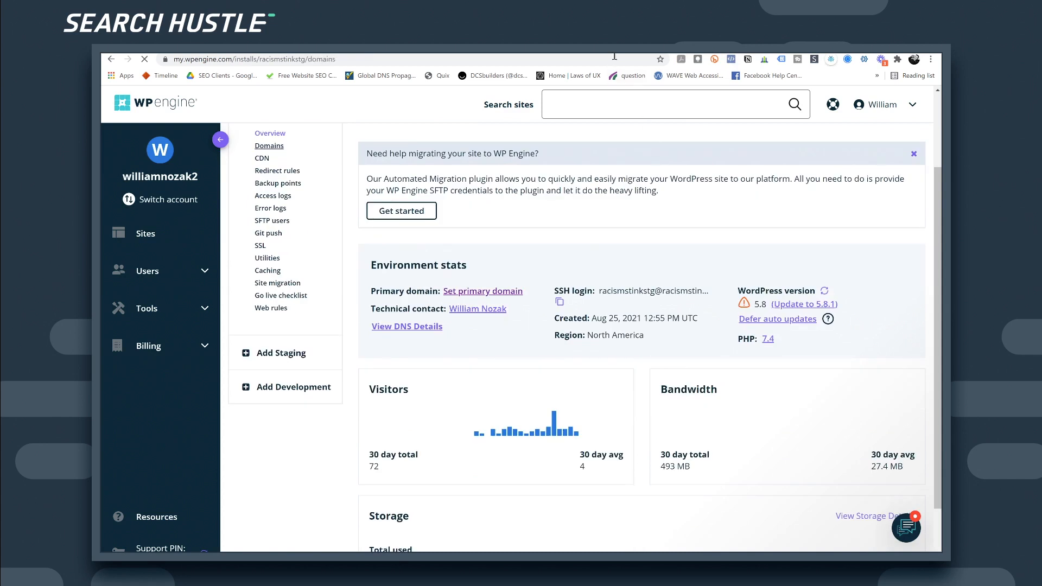
key("ctrl+t")
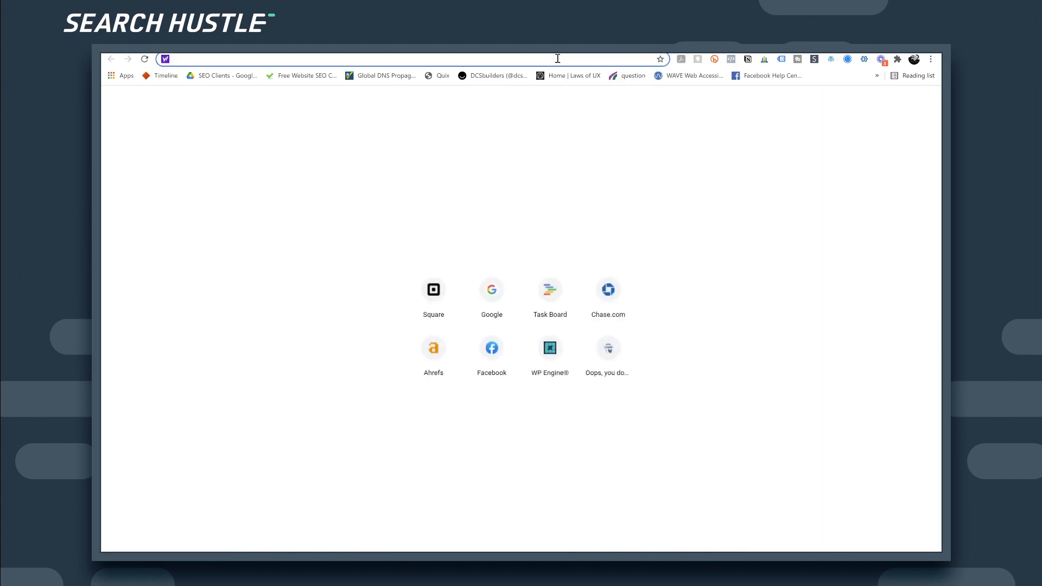
Step: Load racismstinks.org, confirm the address without www resolves to the www site, then begin adding a domain
type("raci")
key("Return")
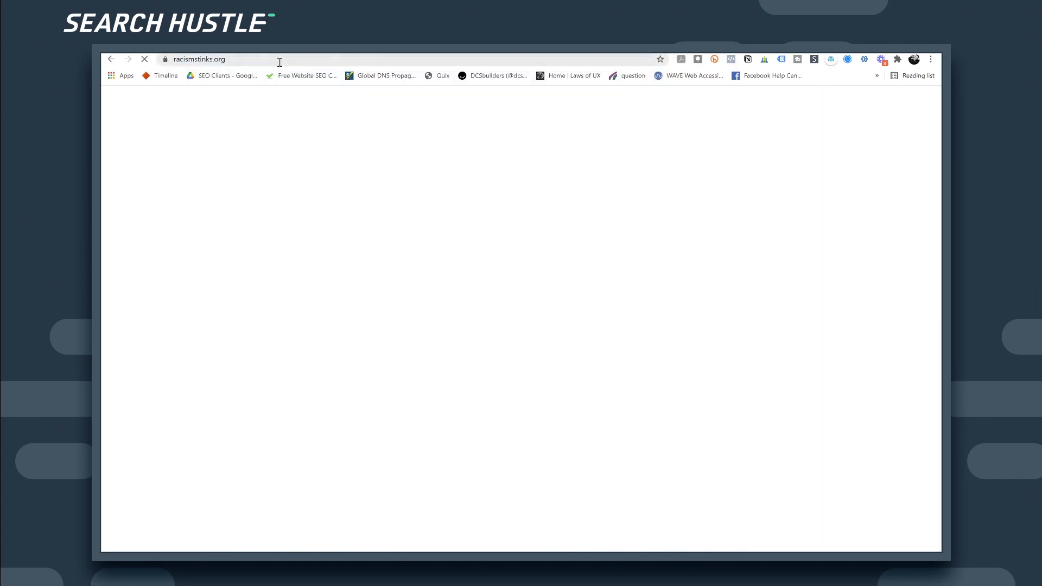
left_click(253, 60)
left_click(215, 60)
left_click_drag(214, 60, 199, 61)
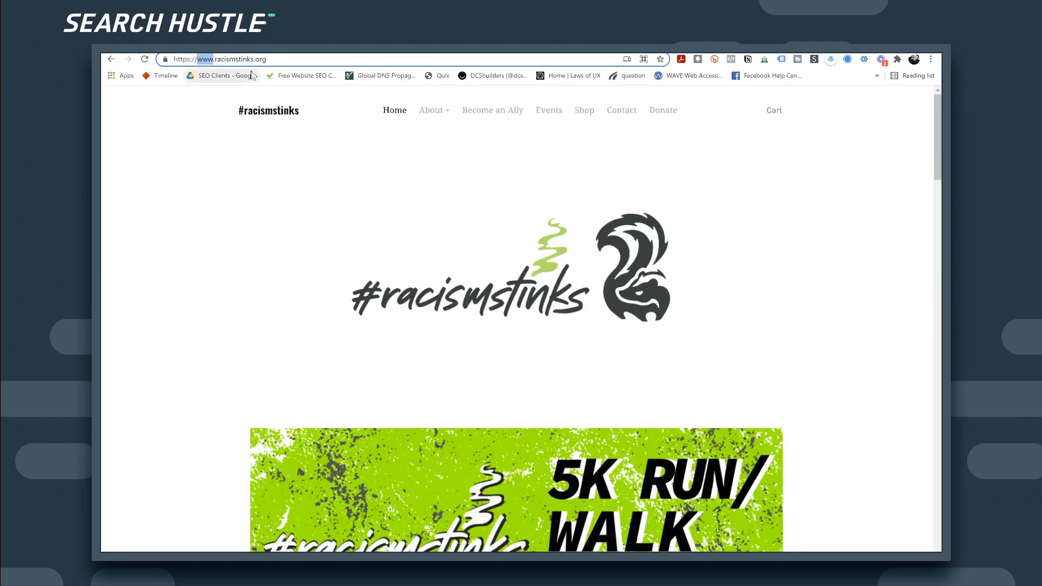
key("BackSpace")
key("Delete")
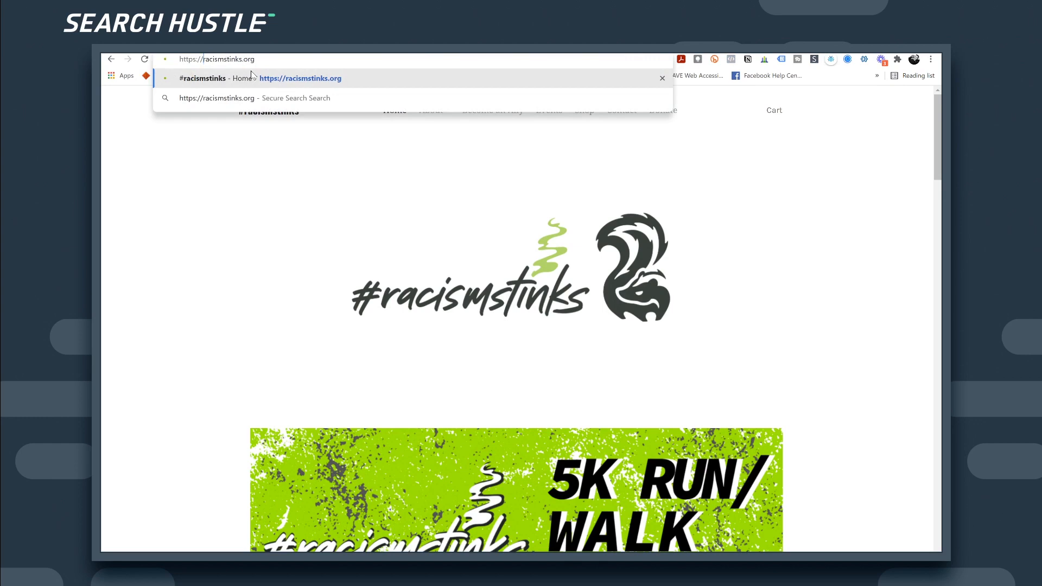
key("Return")
left_click(224, 59)
key("ctrl+c")
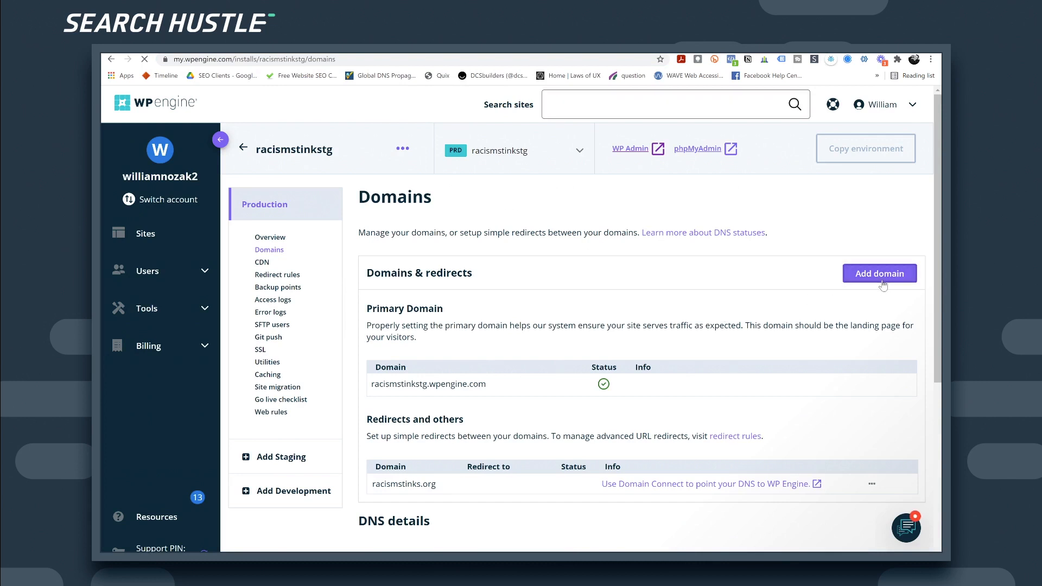
left_click(884, 284)
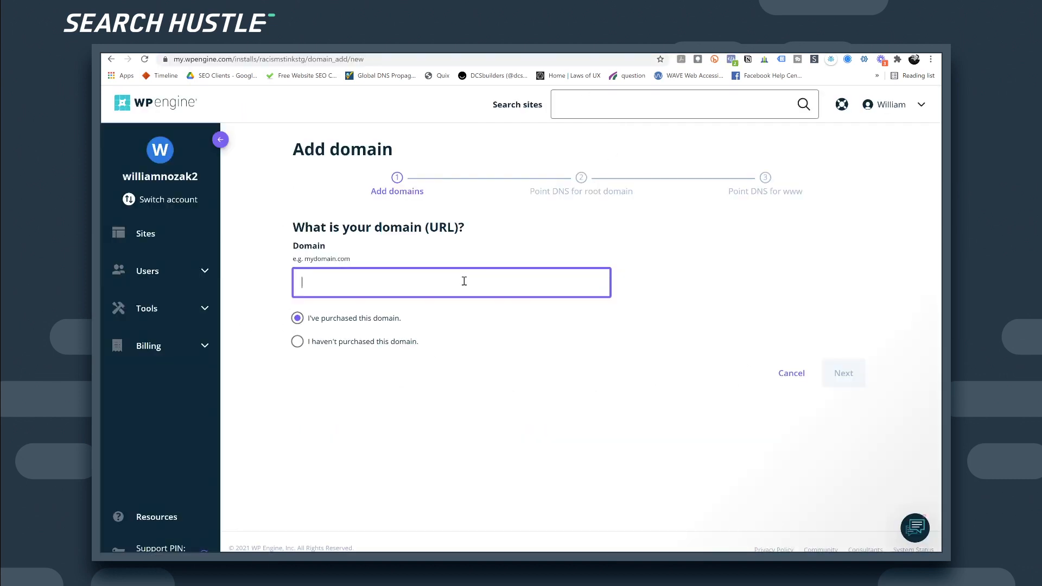
key("ctrl+v")
left_click(844, 379)
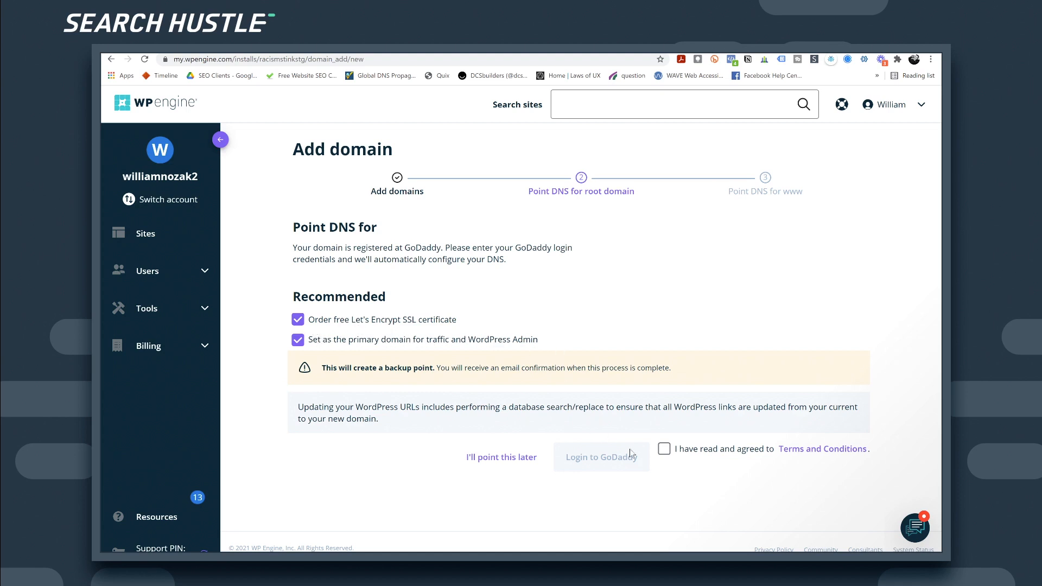
left_click(668, 452)
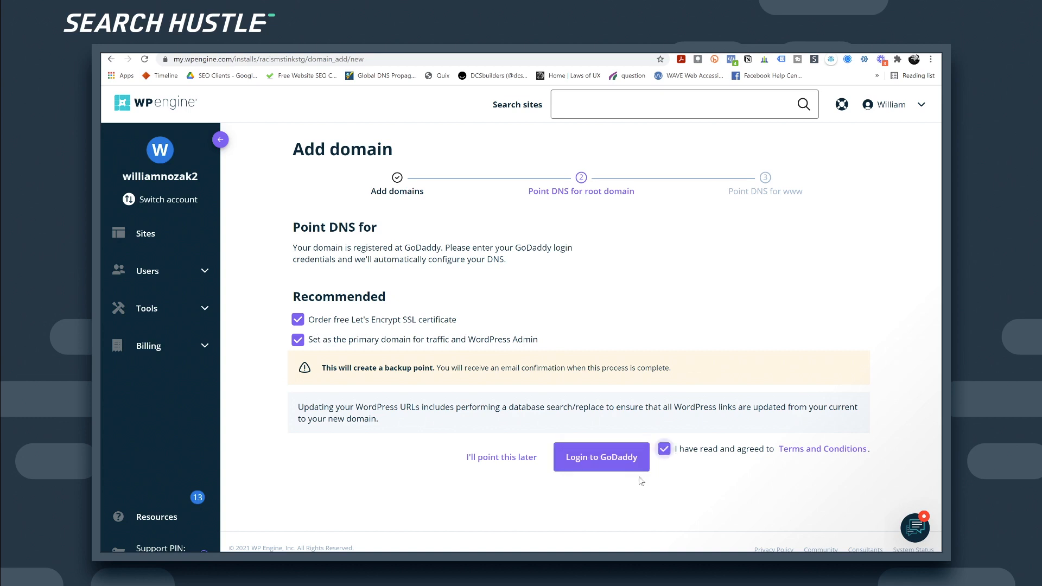
left_click(609, 465)
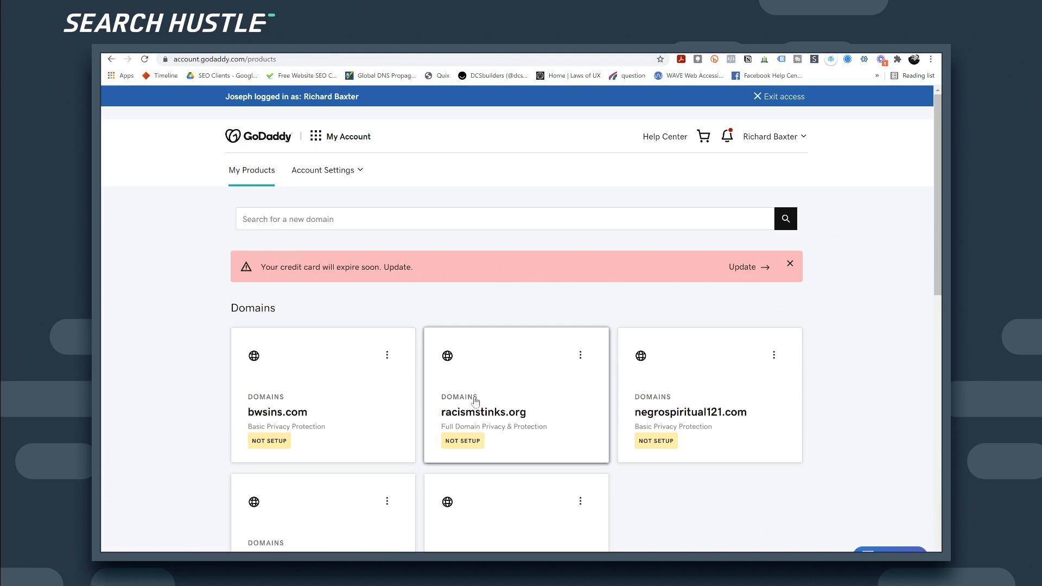
Step: Open racismstinks.org's DNS in GoDaddy, connect it to WP Engine, and reload the DNS records
left_click(481, 415)
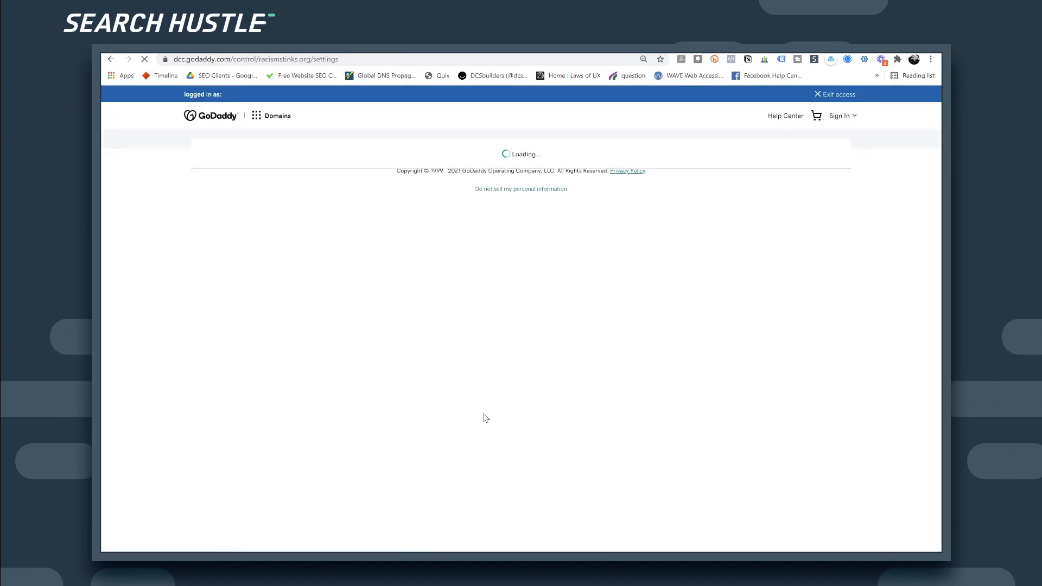
left_click(341, 60)
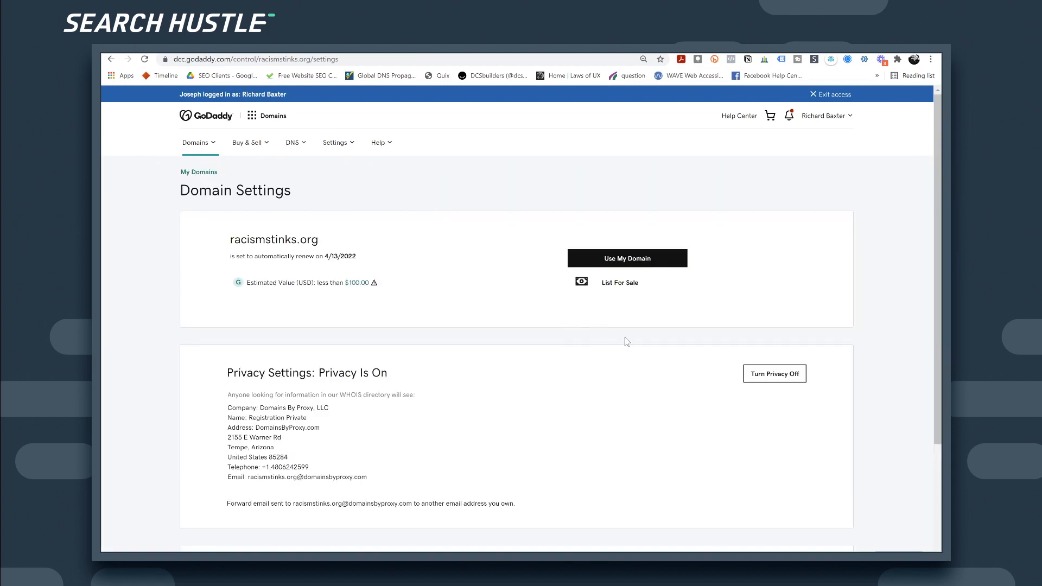
scroll(614, 337, "down", 3)
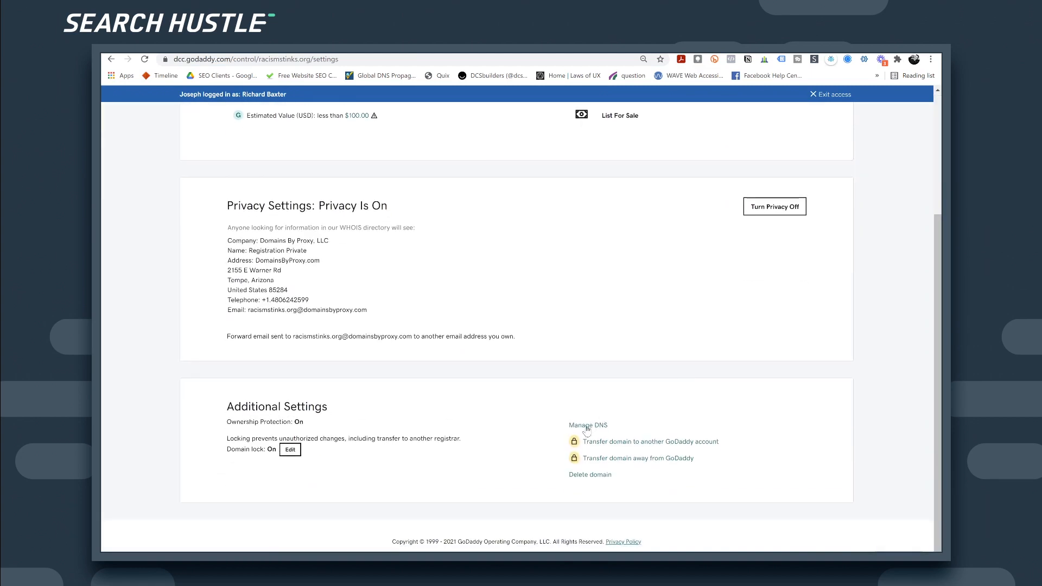
left_click(589, 426)
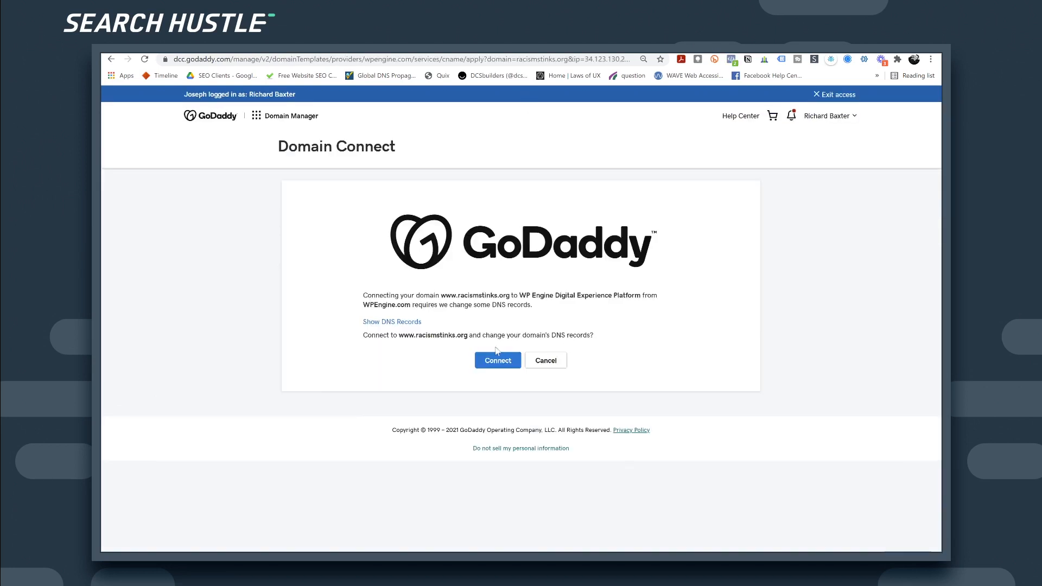
left_click(496, 358)
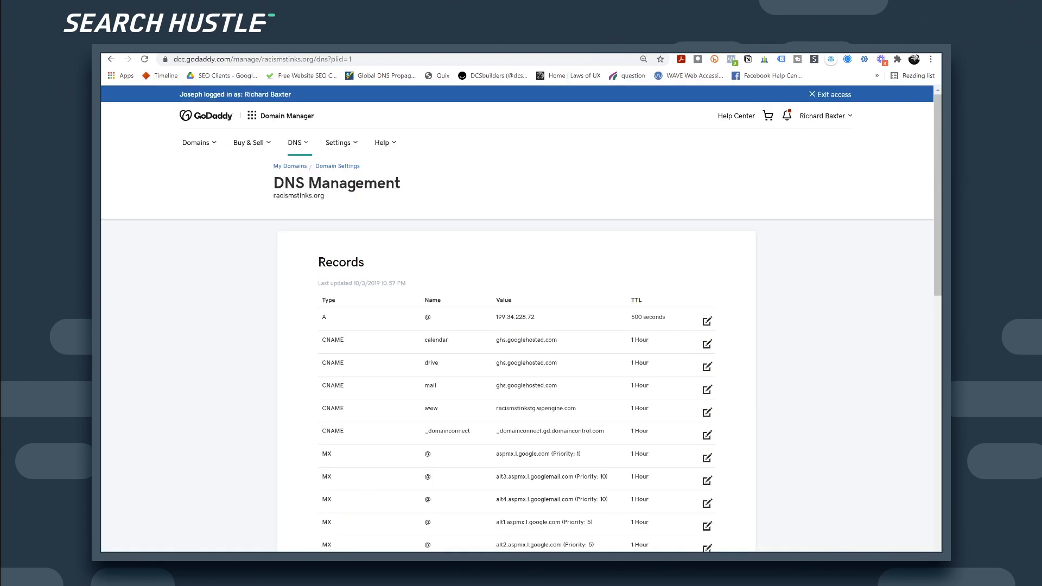
scroll(541, 262, "down", 1)
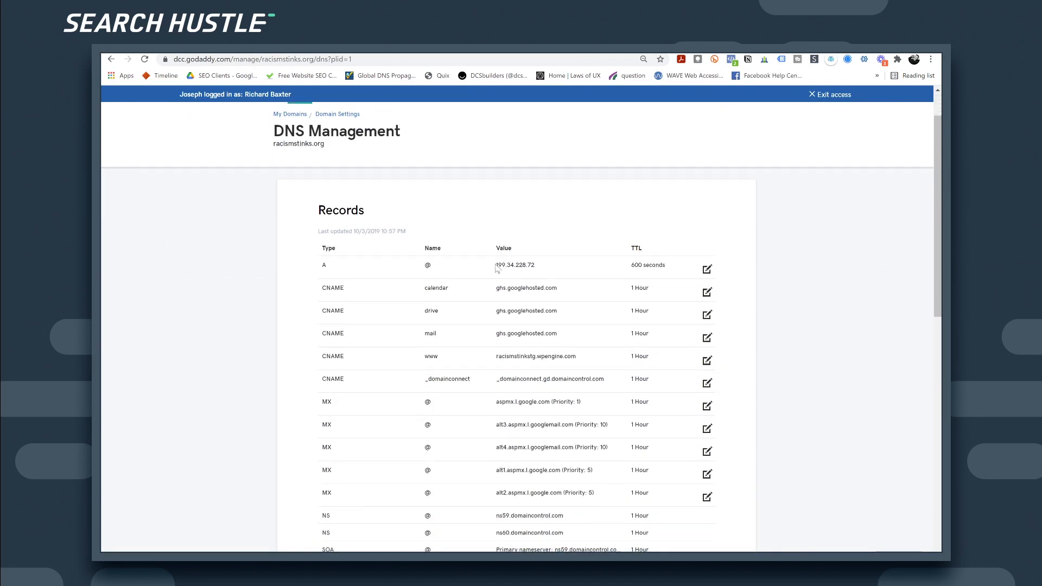
left_click(144, 58)
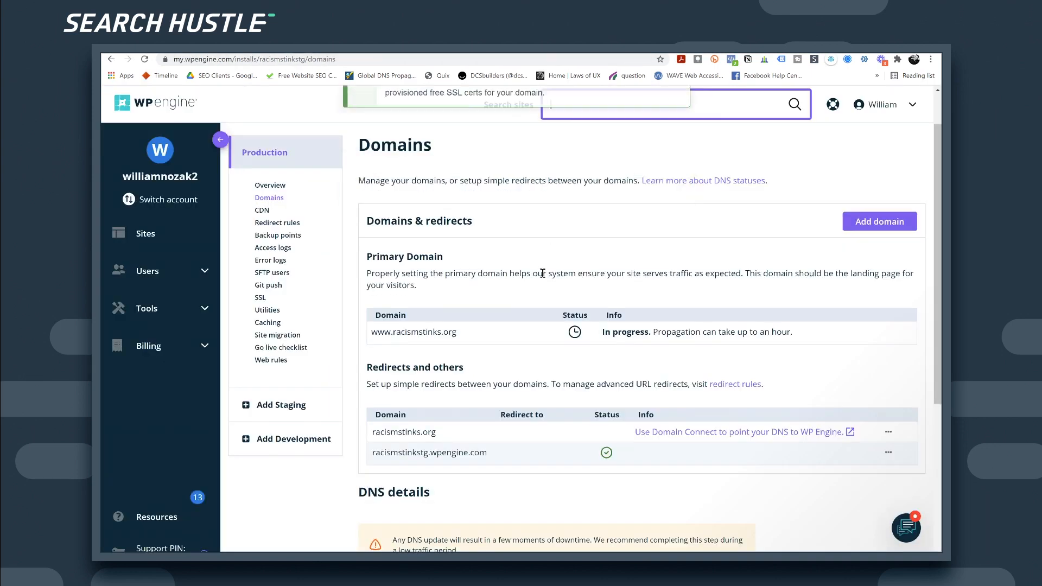
scroll(546, 293, "down", 2)
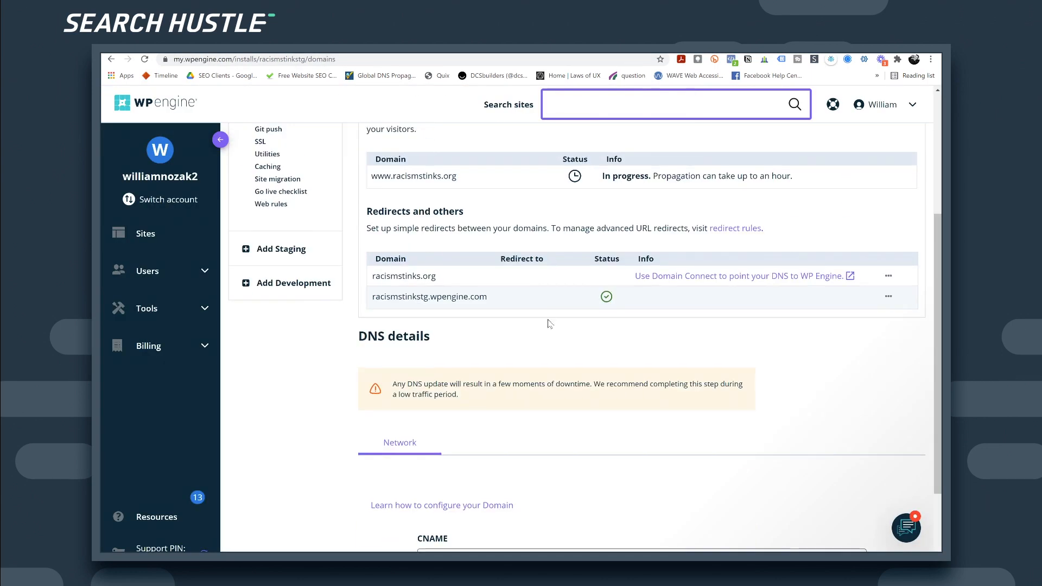
scroll(550, 325, "down", 2)
left_click_drag(455, 497, 503, 497)
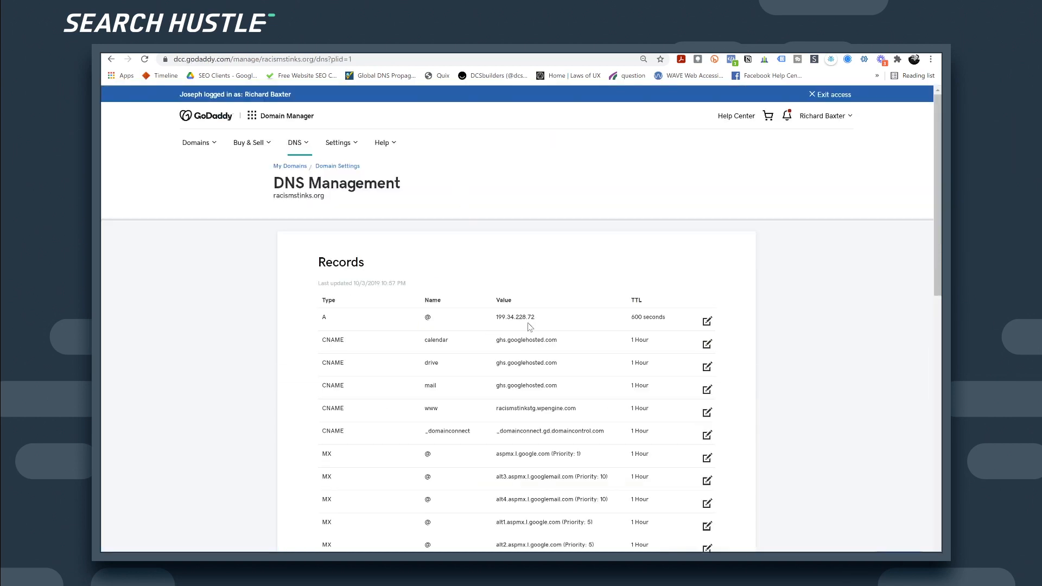
left_click(145, 58)
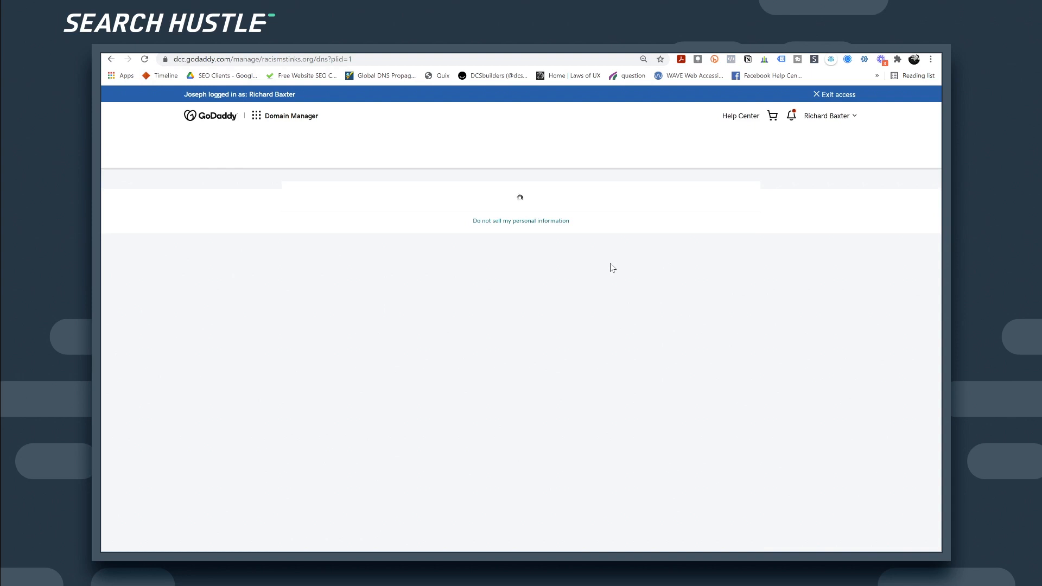
scroll(560, 294, "down", 2)
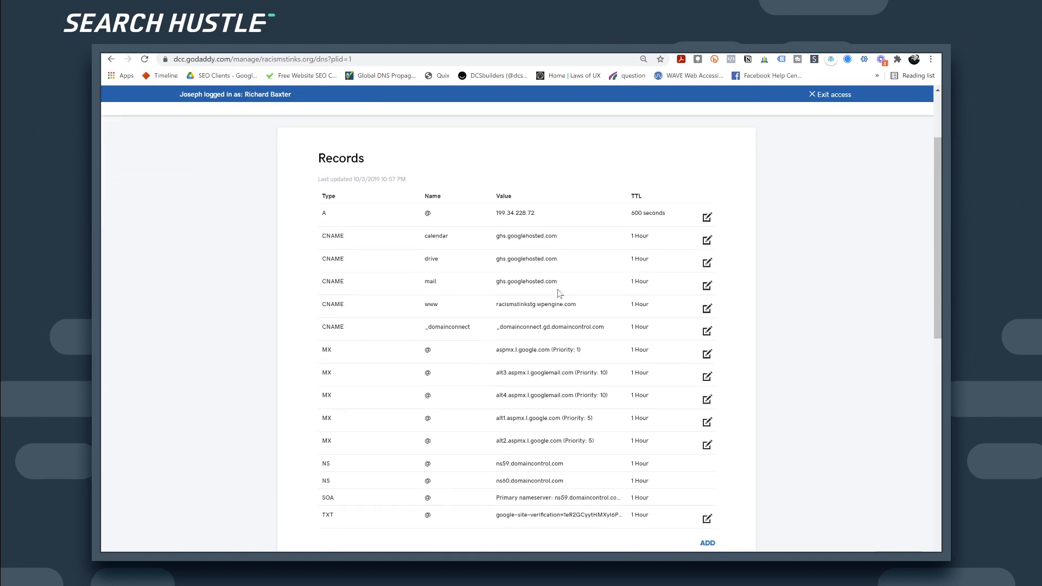
scroll(559, 294, "up", 2)
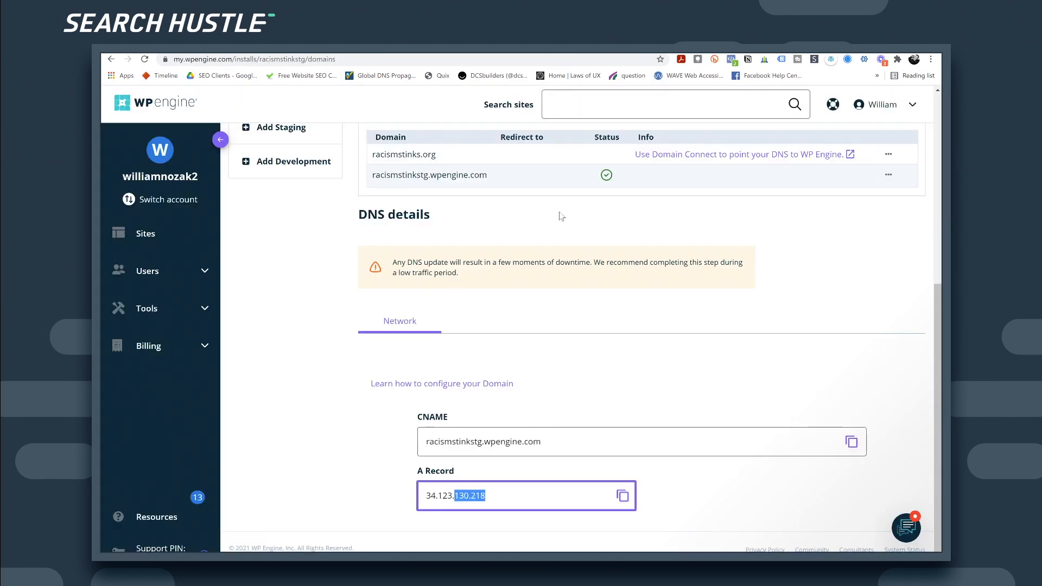
scroll(613, 401, "up", 5)
scroll(612, 403, "down", 2)
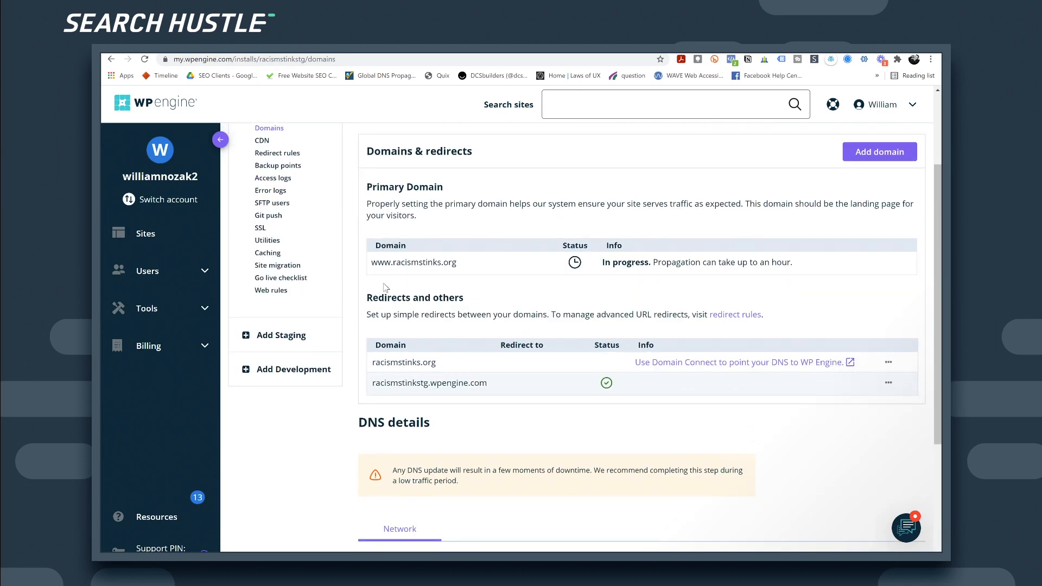
left_click_drag(397, 262, 371, 262)
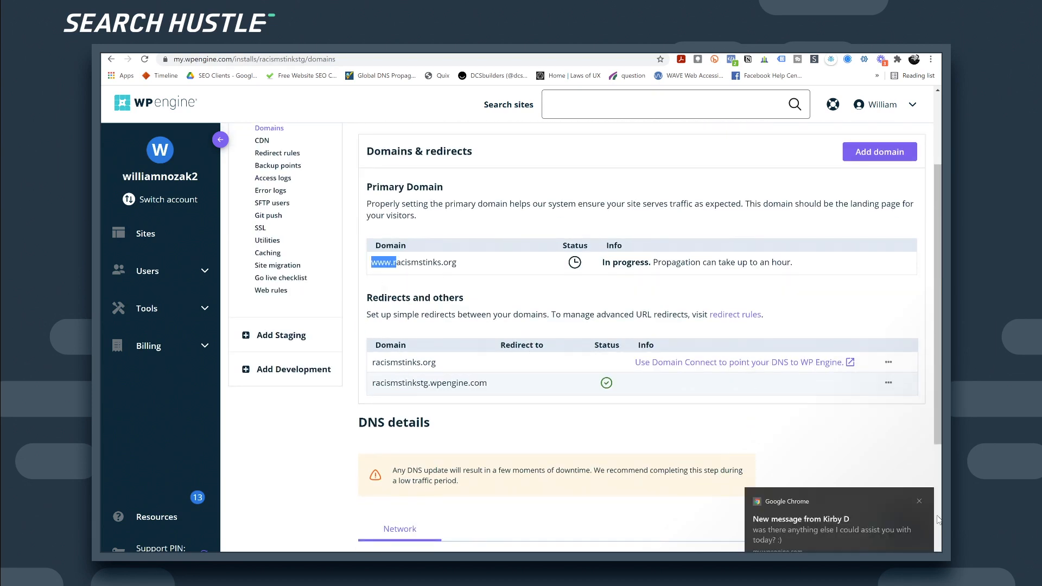
left_click(906, 528)
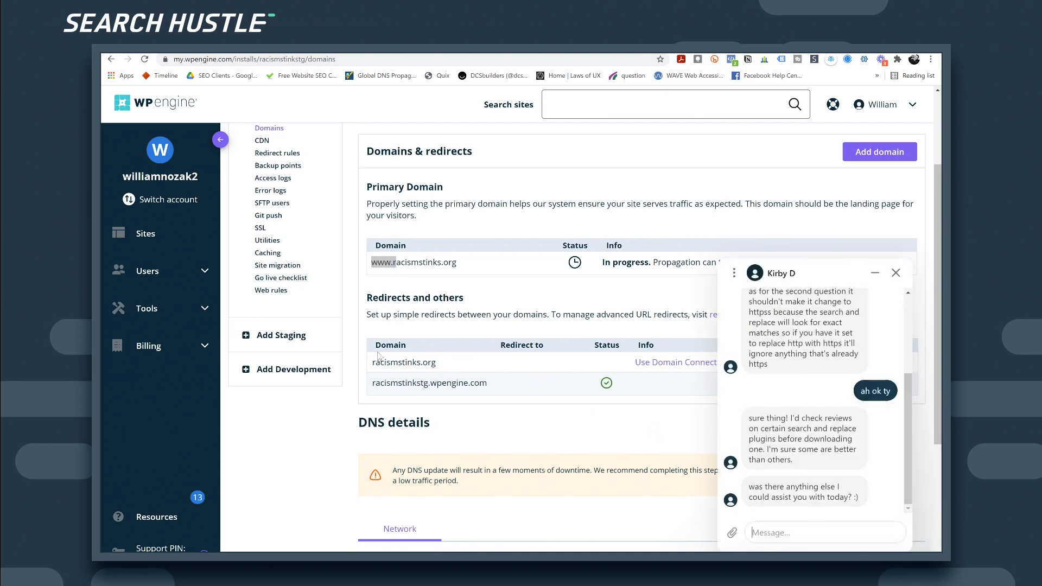
left_click(875, 273)
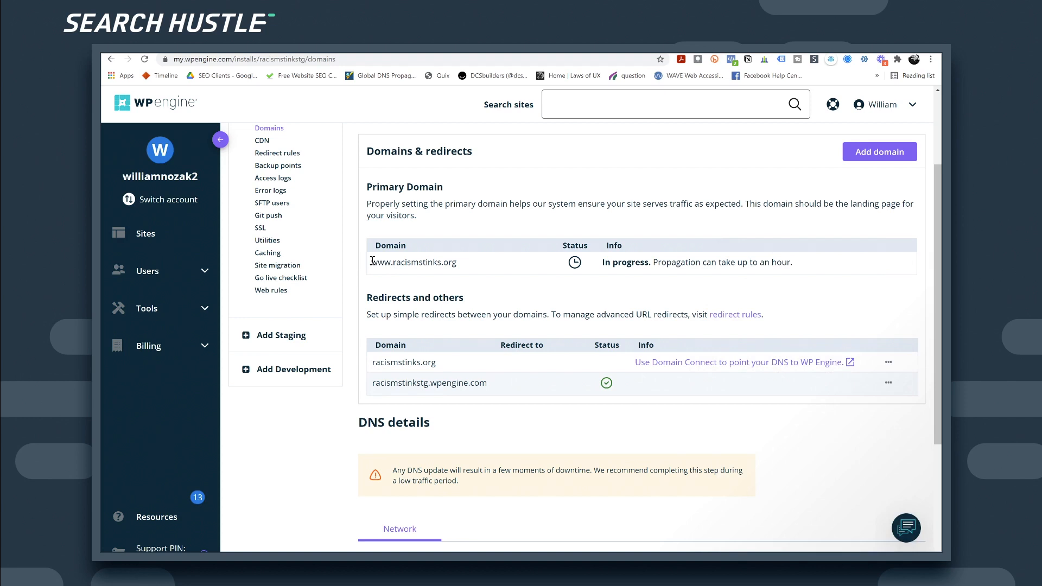
left_click(889, 363)
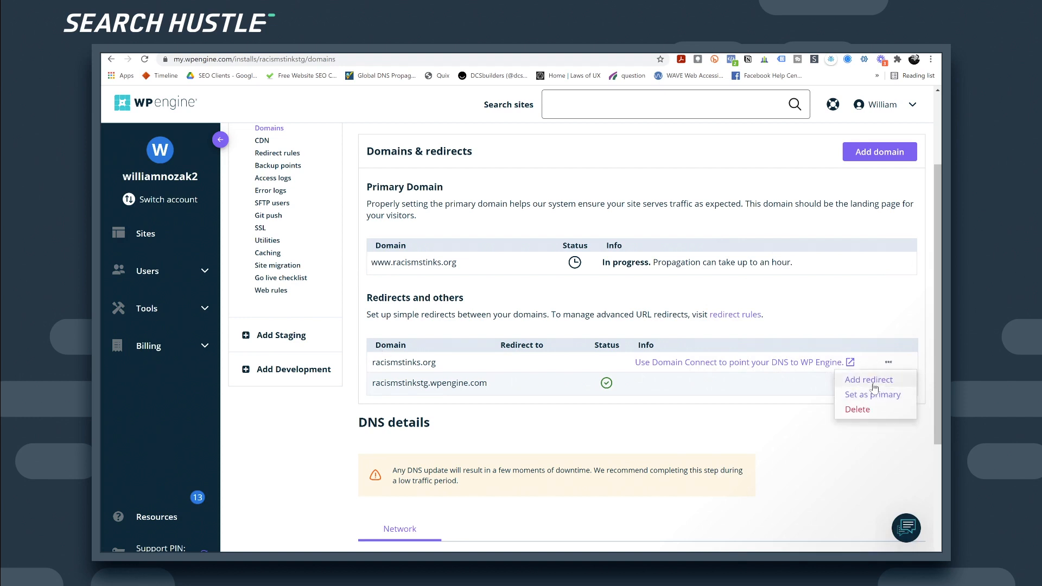
left_click(873, 382)
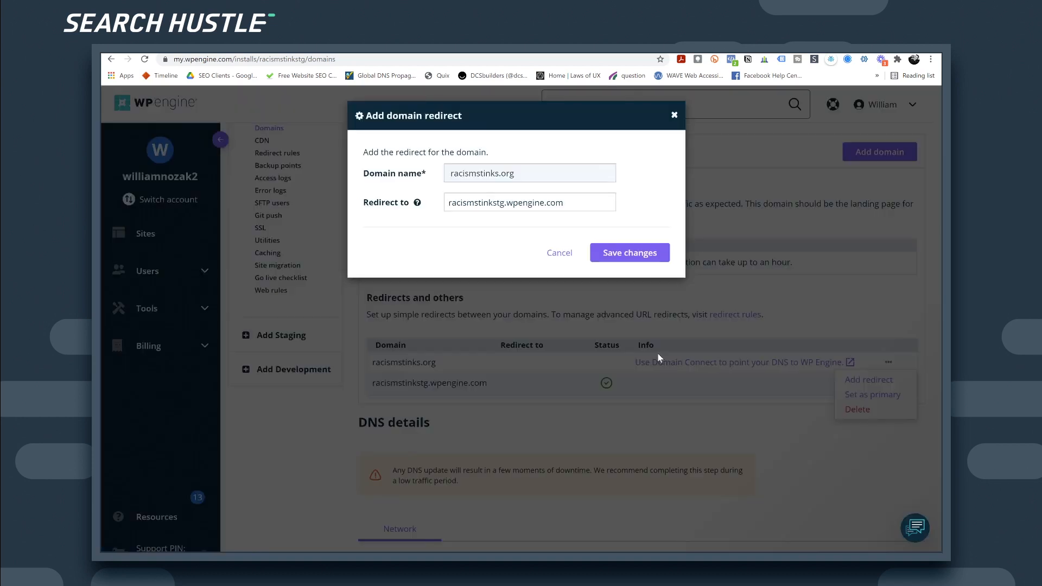
left_click(478, 208)
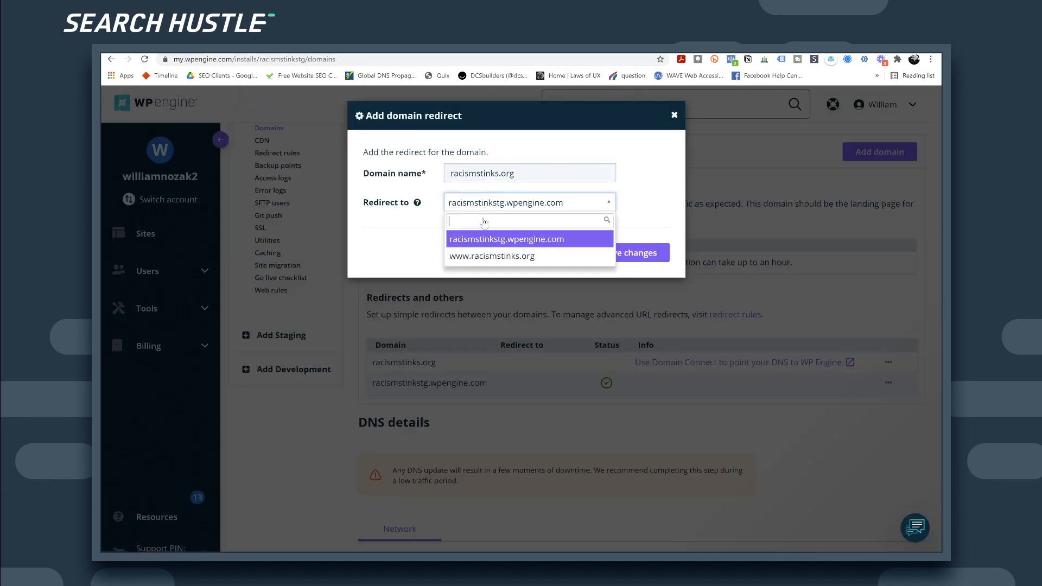
left_click(487, 254)
left_click(615, 253)
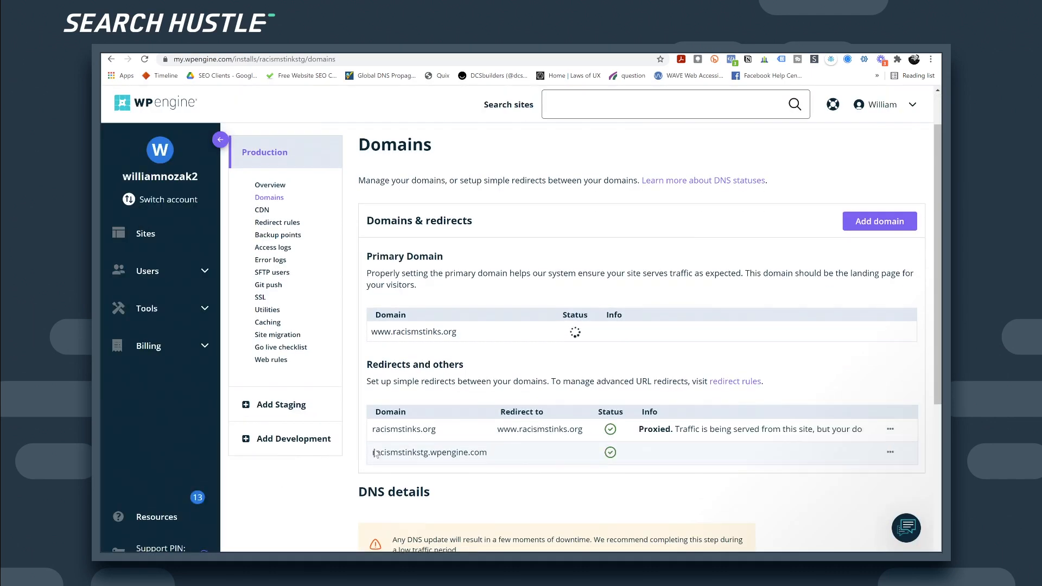
left_click_drag(375, 455, 445, 455)
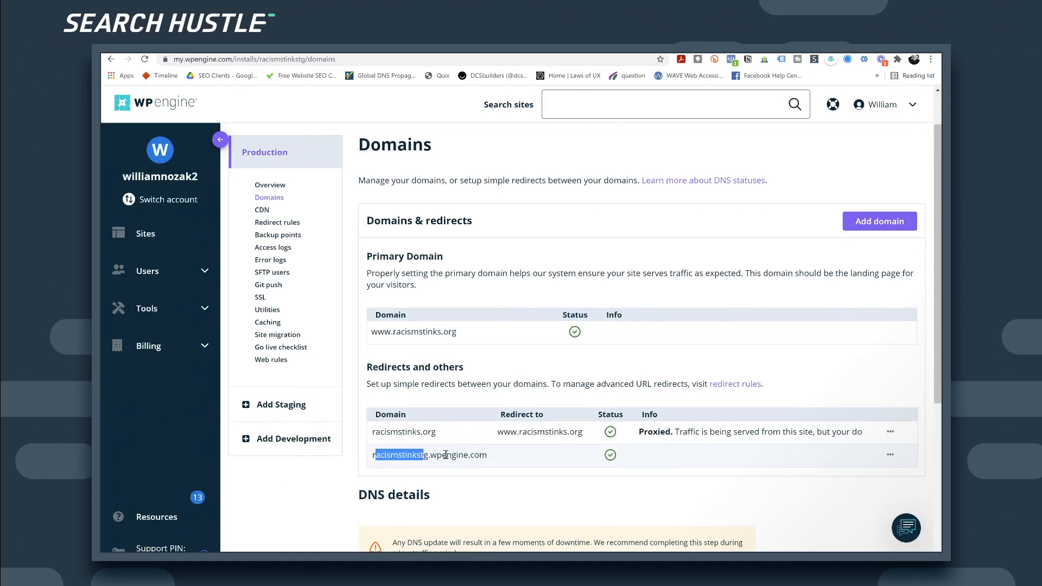
left_click(890, 456)
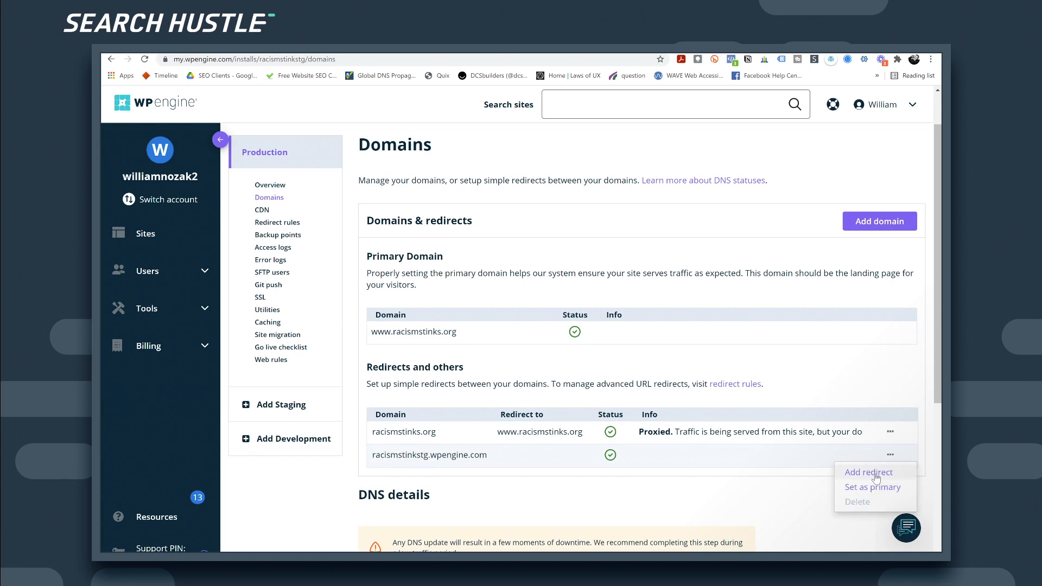
left_click(872, 474)
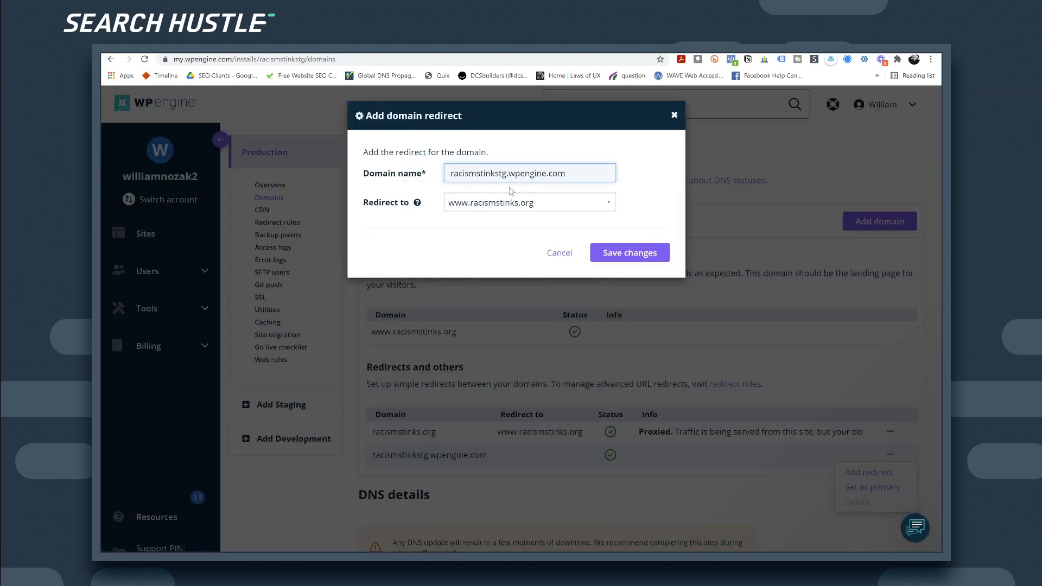
left_click(631, 252)
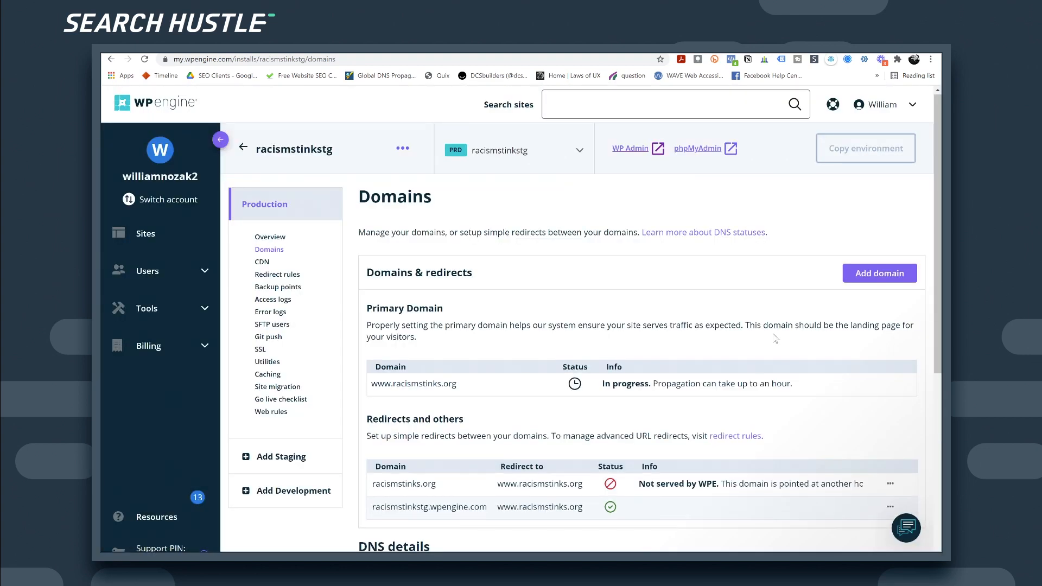
Step: Scroll down to the DNS details and select the A Record address 34.123.130.218 for copying
scroll(776, 339, "down", 2)
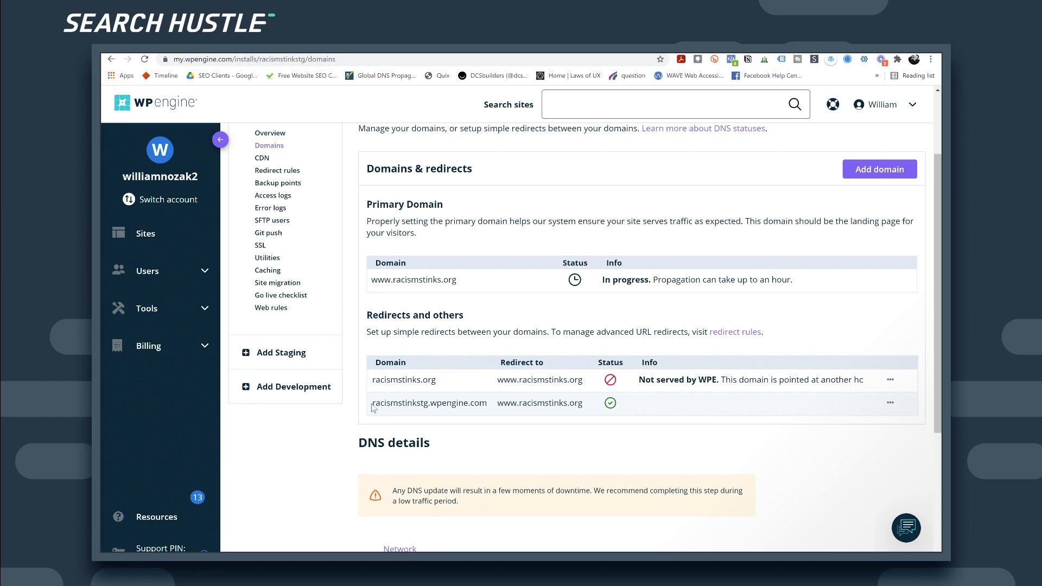
left_click_drag(372, 404, 430, 406)
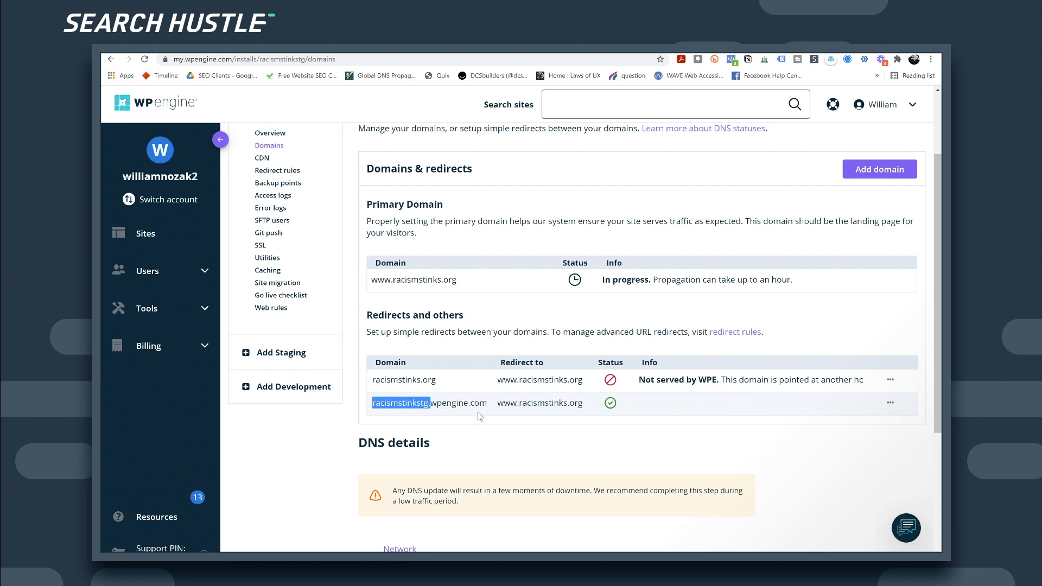
scroll(479, 415, "down", 1)
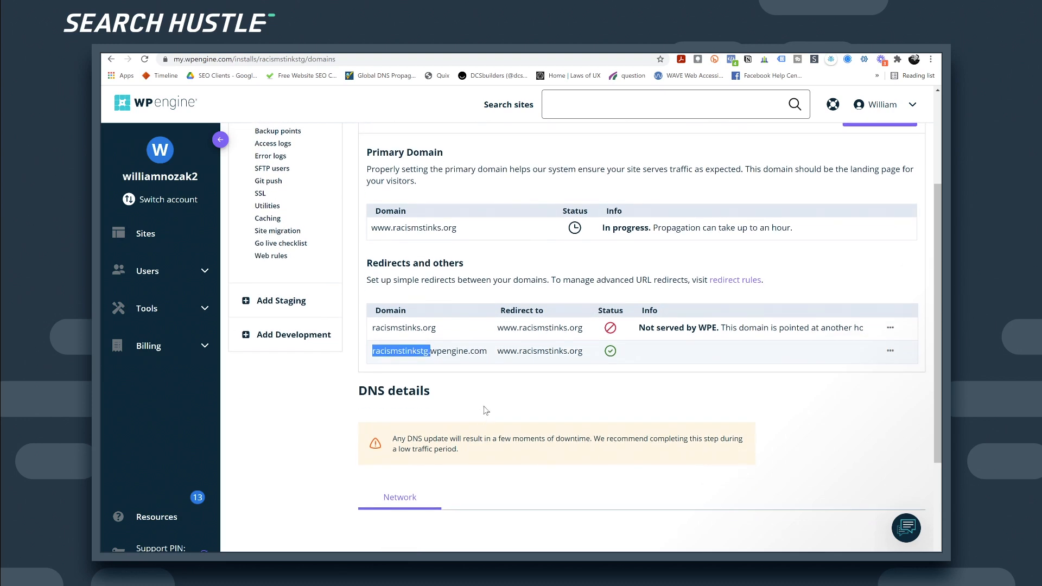
scroll(485, 409, "down", 1)
scroll(483, 405, "down", 1)
left_click_drag(427, 514, 506, 515)
scroll(444, 480, "down", 1)
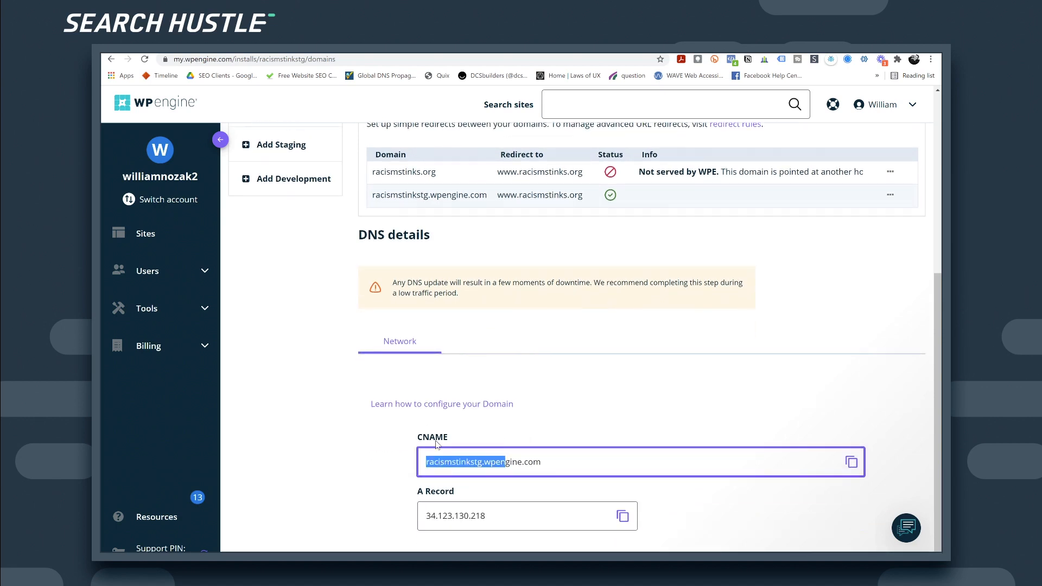
left_click(476, 510)
double_click(480, 516)
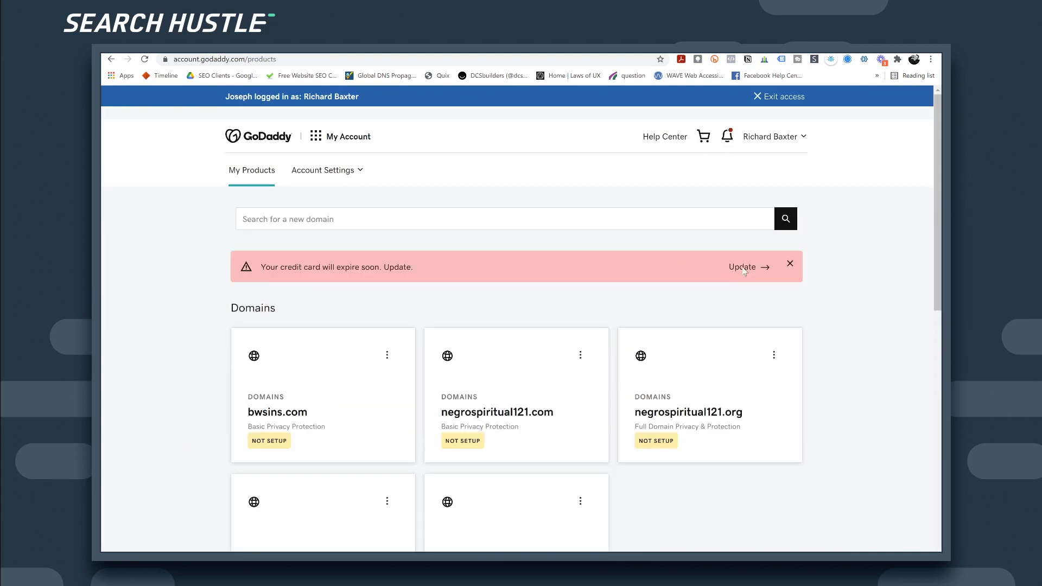
Step: Dismiss the credit card banner and open Manage DNS for racismstinks.org in the client's account
left_click(790, 264)
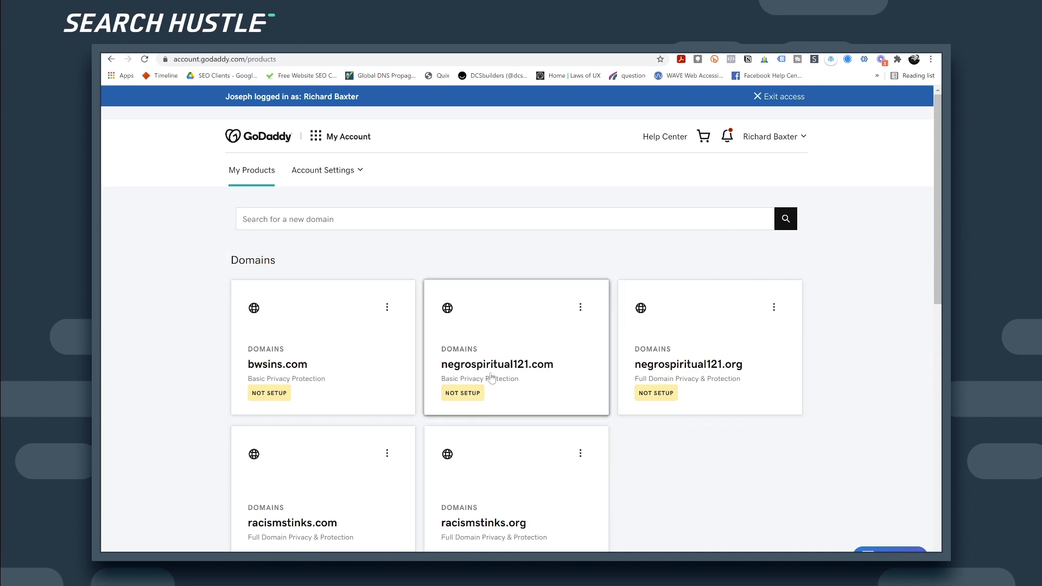
left_click(470, 523)
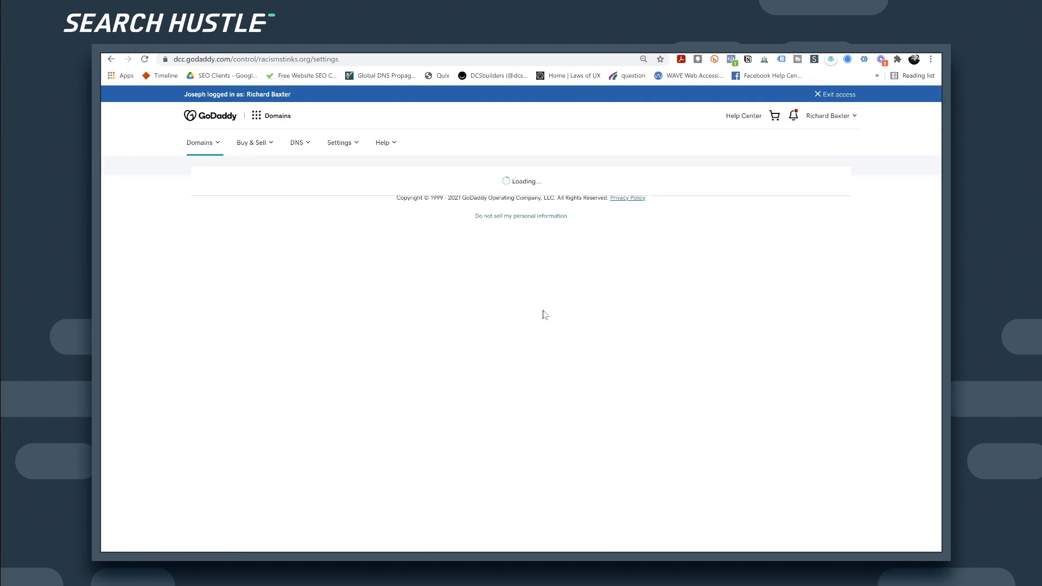
scroll(614, 331, "down", 4)
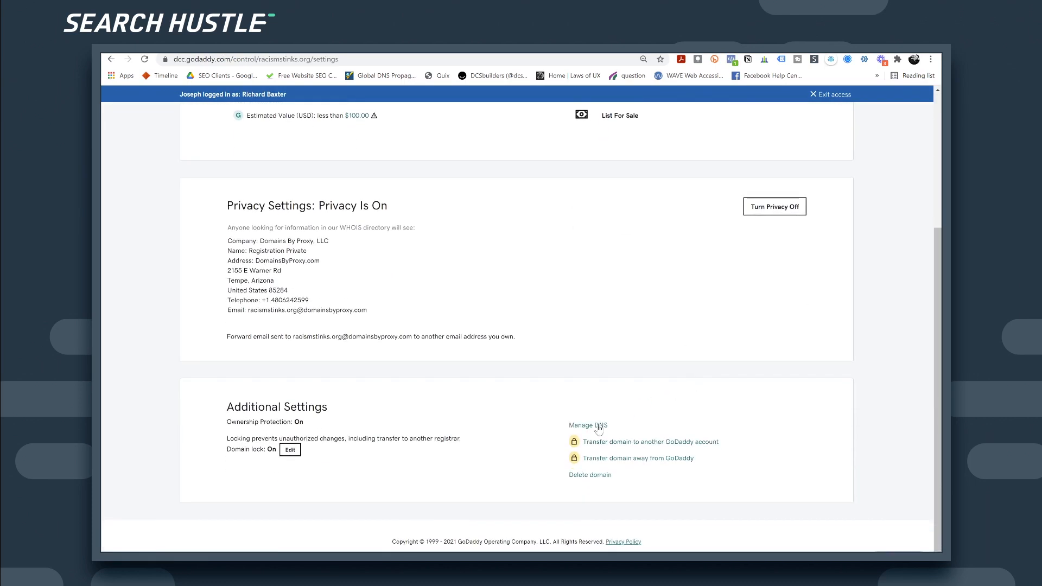
left_click(597, 426)
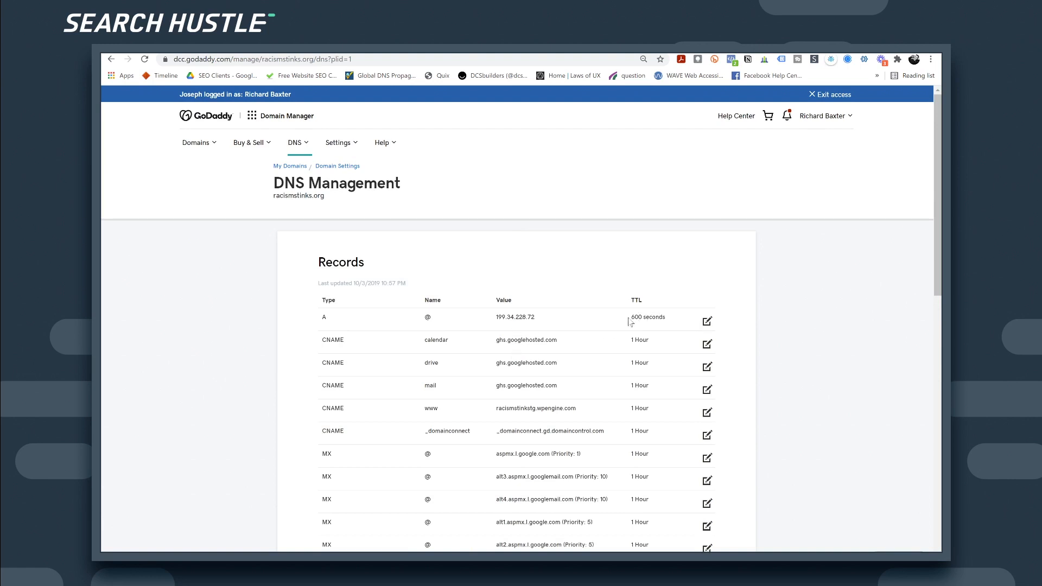
Step: Change the root A record from 199.34.228.72 to 34.123.130.218 with a 1/2 Hour TTL
left_click(706, 322)
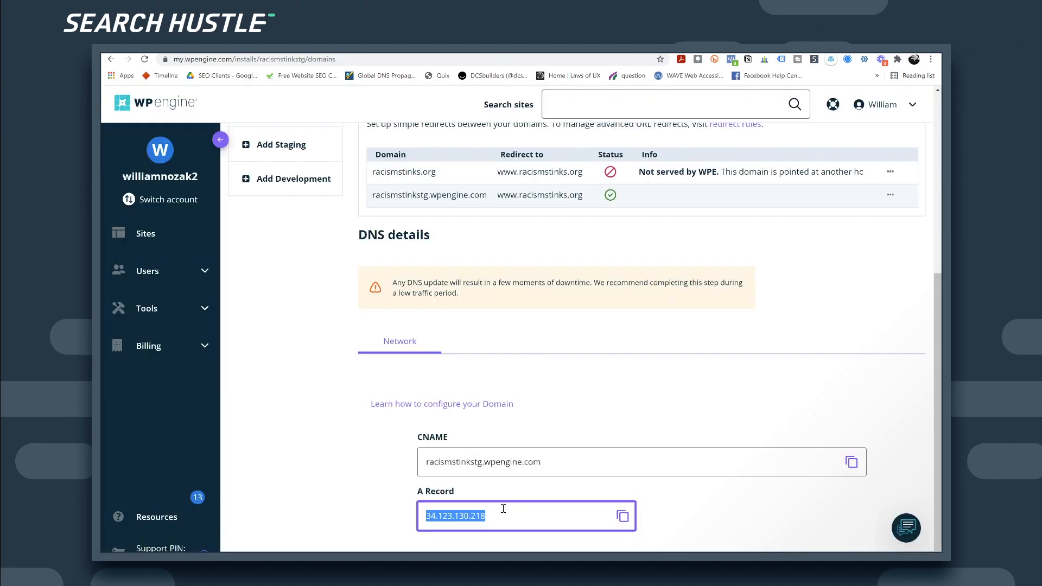
left_click_drag(503, 509, 407, 522)
key("ctrl+c")
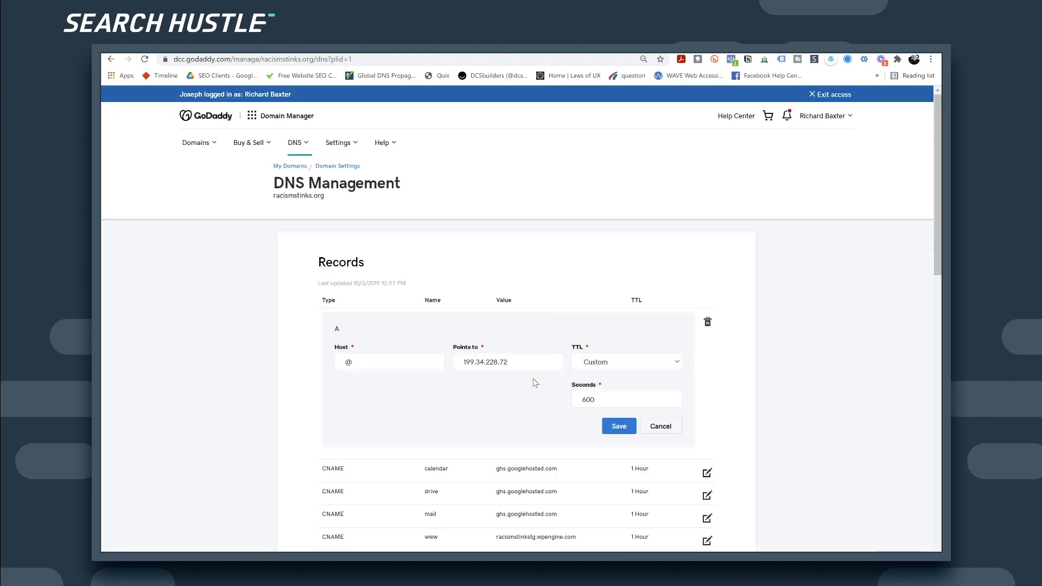
left_click_drag(527, 362, 422, 366)
key("ctrl+v")
left_click(621, 402)
left_click(669, 396)
left_click(668, 397)
left_click(669, 397)
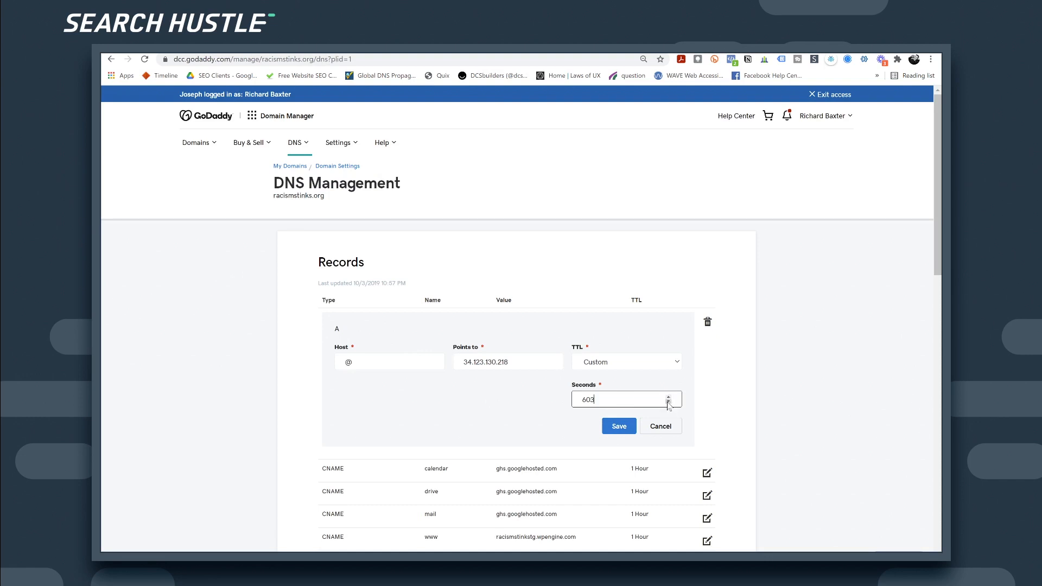
left_click(651, 362)
left_click(630, 376)
left_click(620, 389)
scroll(388, 342, "down", 2)
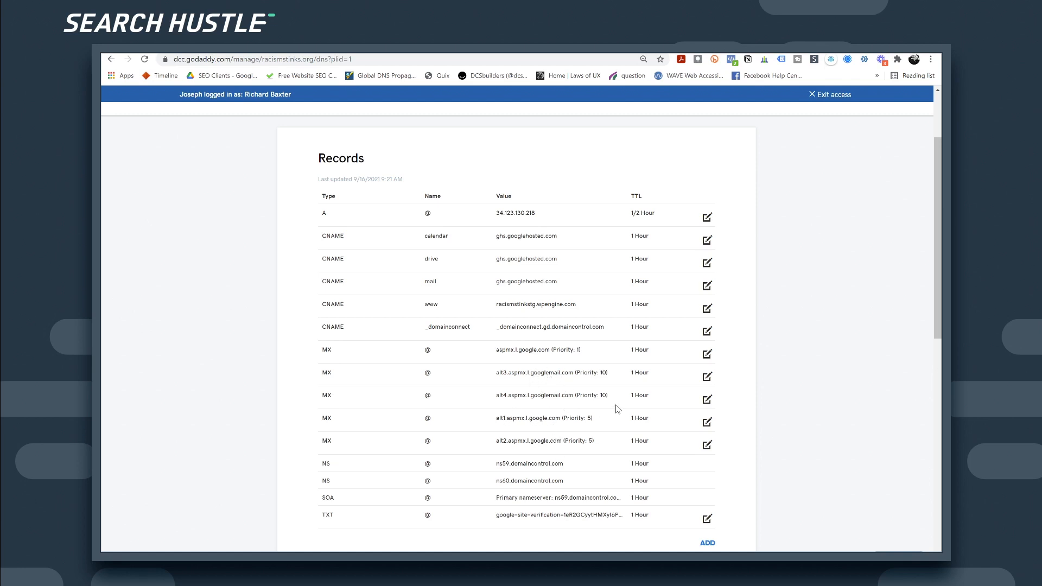
Step: Compare the CNAME racismstinkstg.wpengine.com and A record 34.123.130.218 between GoDaddy and WP Engine
scroll(616, 405, "up", 1)
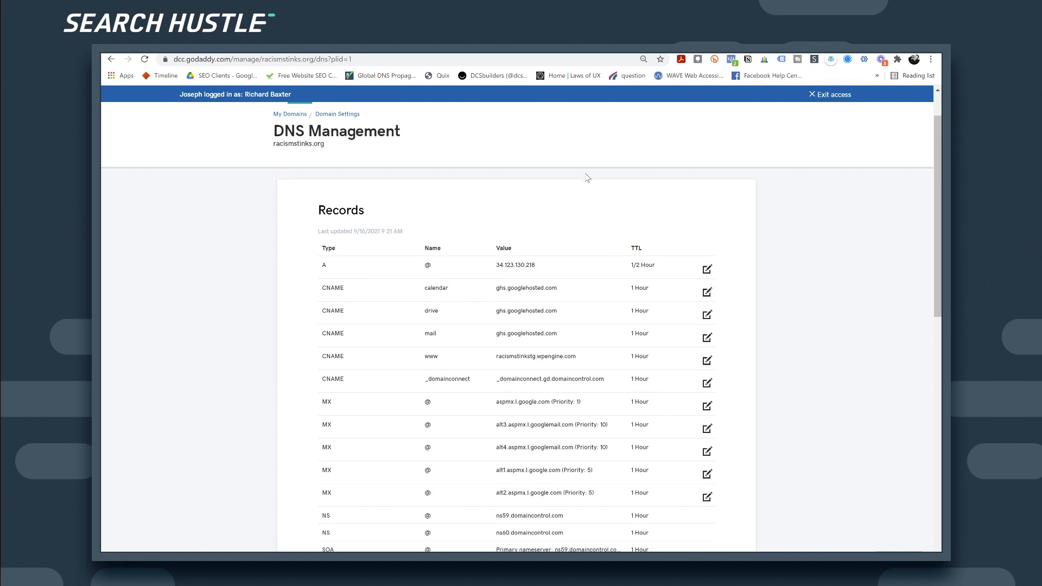
key("ctrl+shift+Tab")
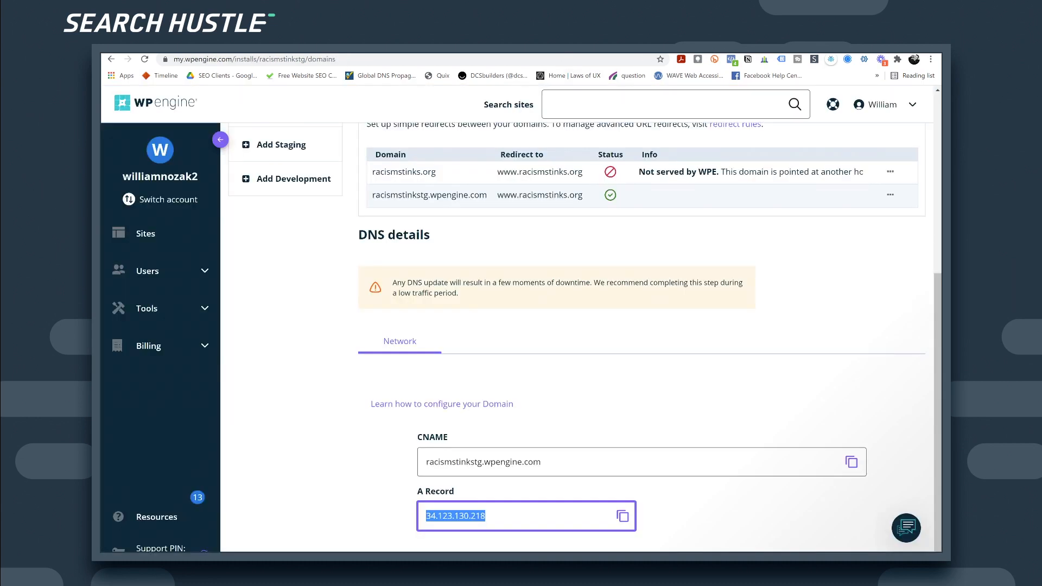
scroll(546, 265, "down", 1)
left_click(562, 440)
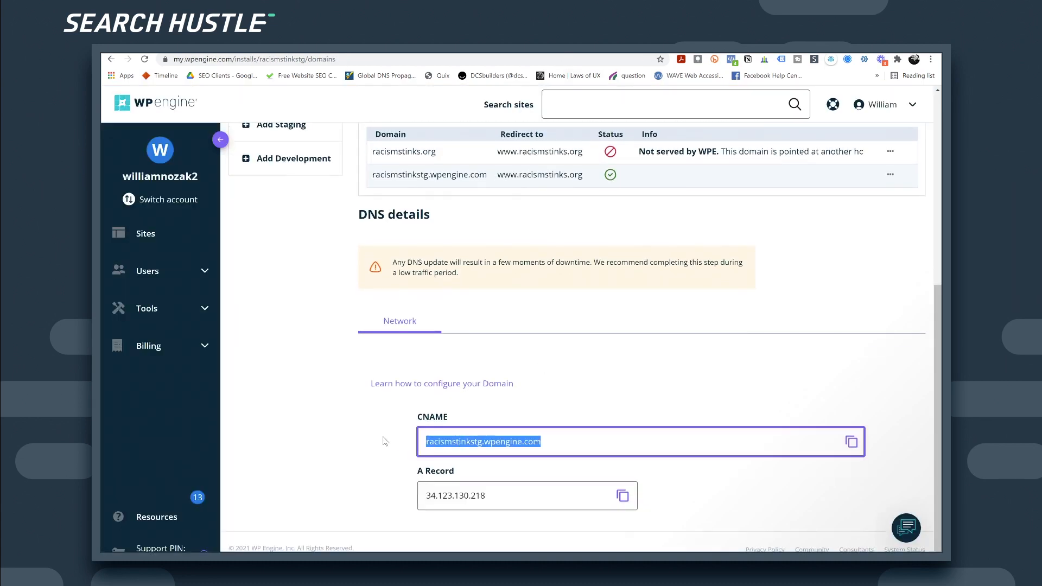
key("ctrl+Tab")
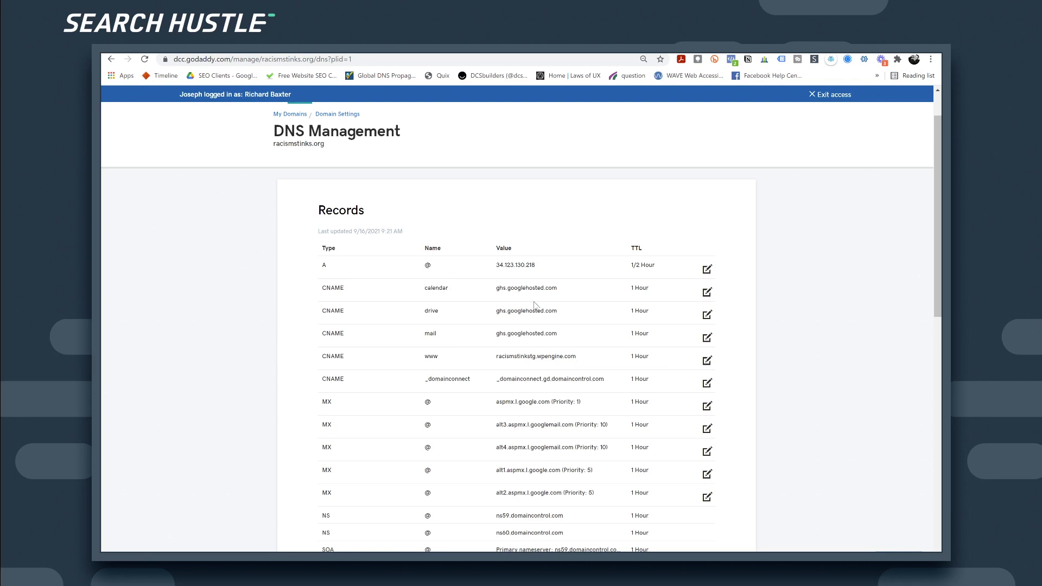
left_click(526, 48)
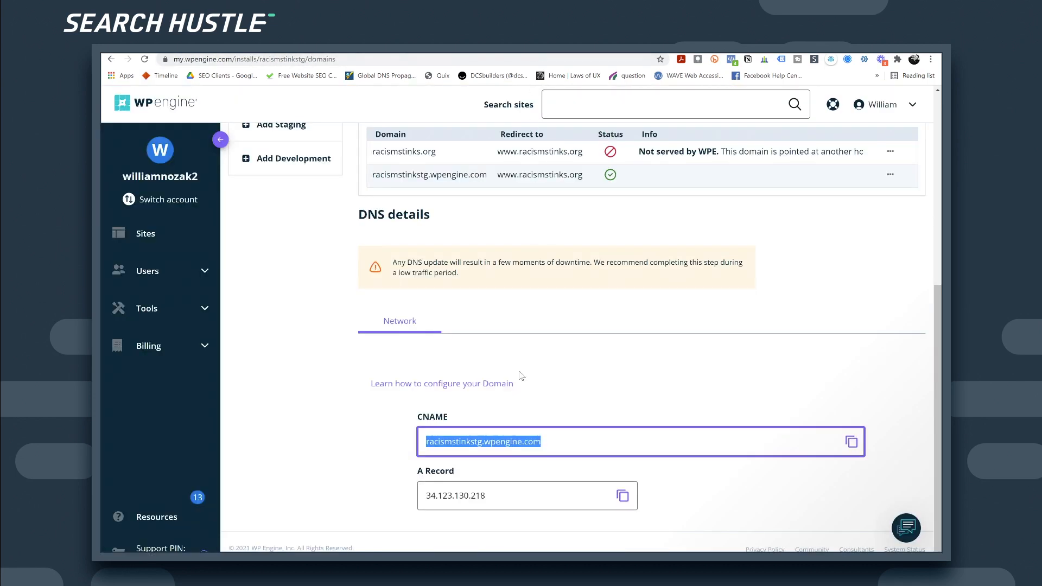
scroll(527, 376, "up", 2)
scroll(483, 426, "down", 2)
left_click_drag(426, 495, 503, 495)
left_click_drag(559, 444, 422, 441)
left_click(429, 47)
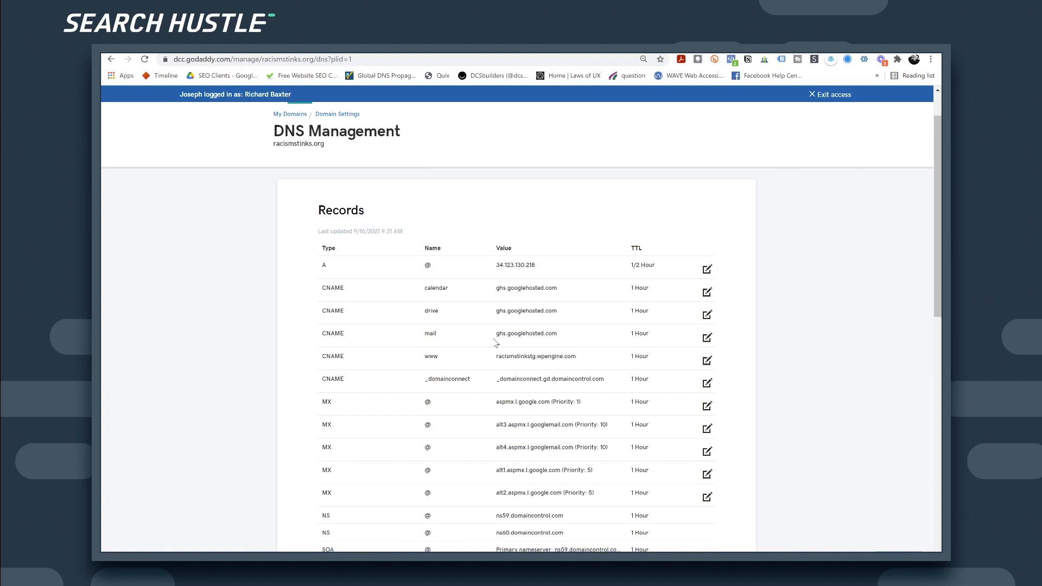
left_click(589, 48)
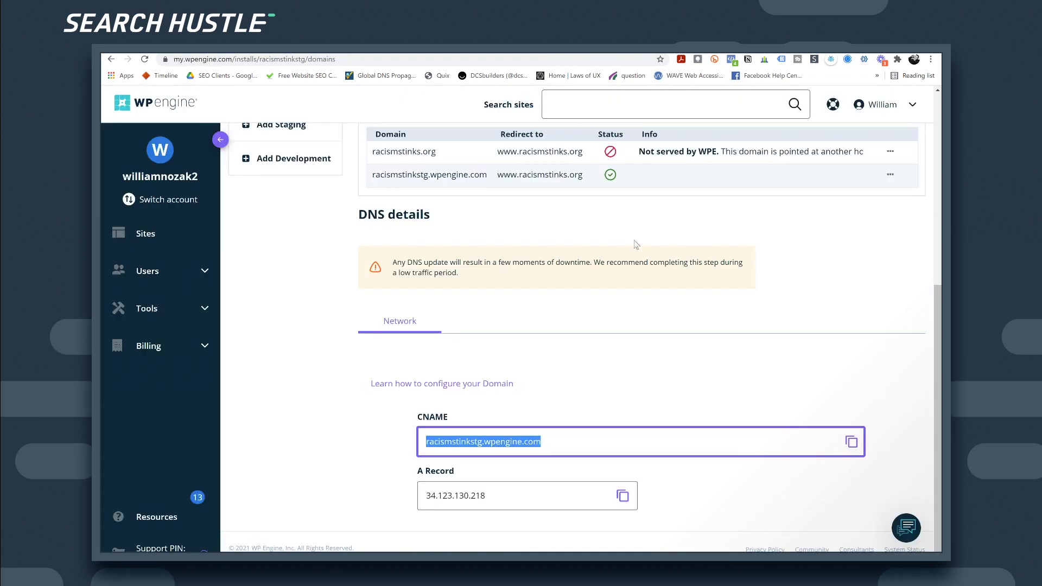
scroll(635, 307, "up", 5)
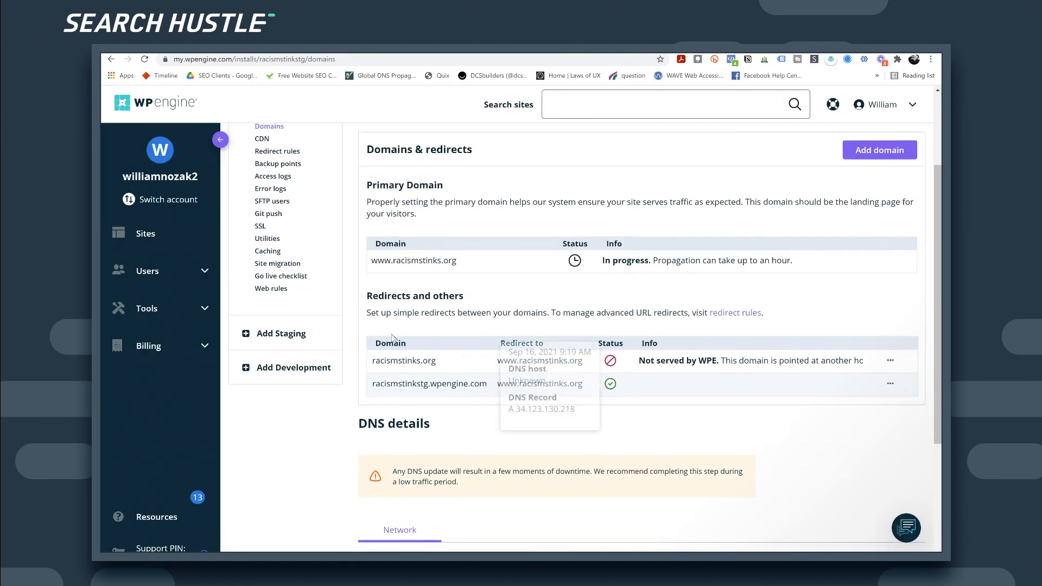
Step: Open the site's Production overview to refresh the domain statuses, then go to its SSL page
scroll(610, 383, "up", 2)
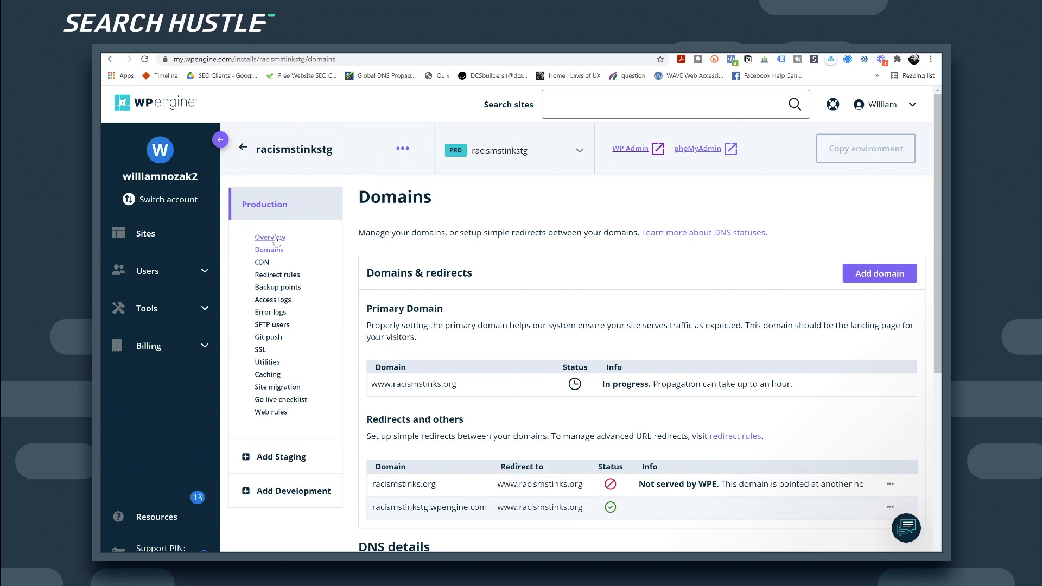
left_click(277, 239)
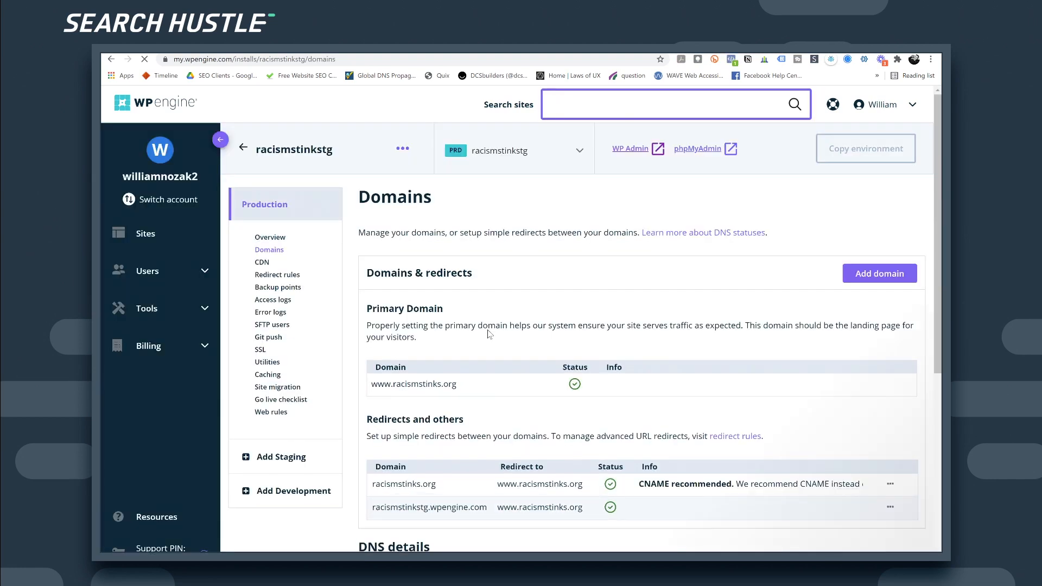
scroll(489, 334, "down", 1)
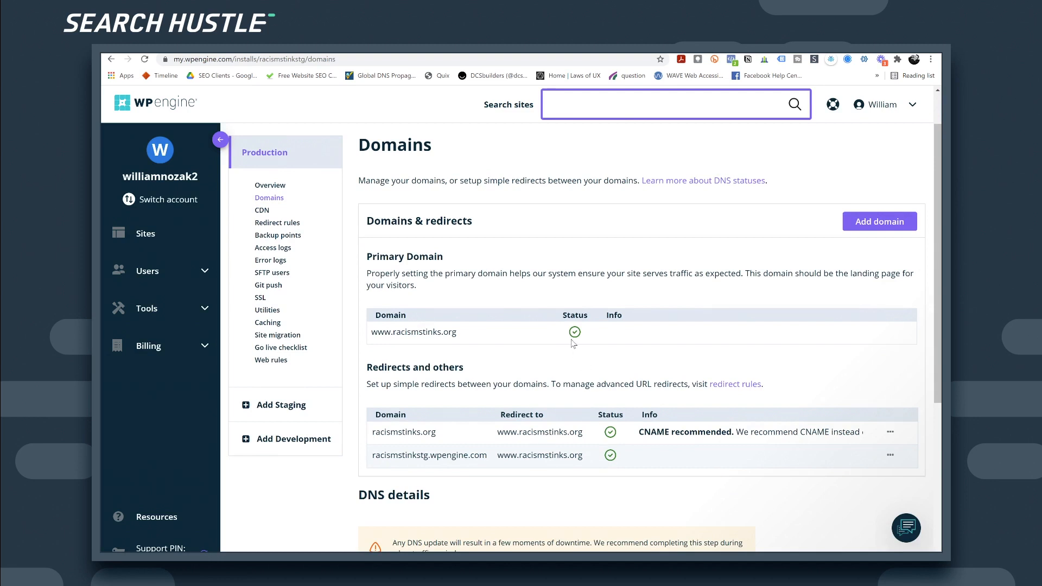
left_click(260, 298)
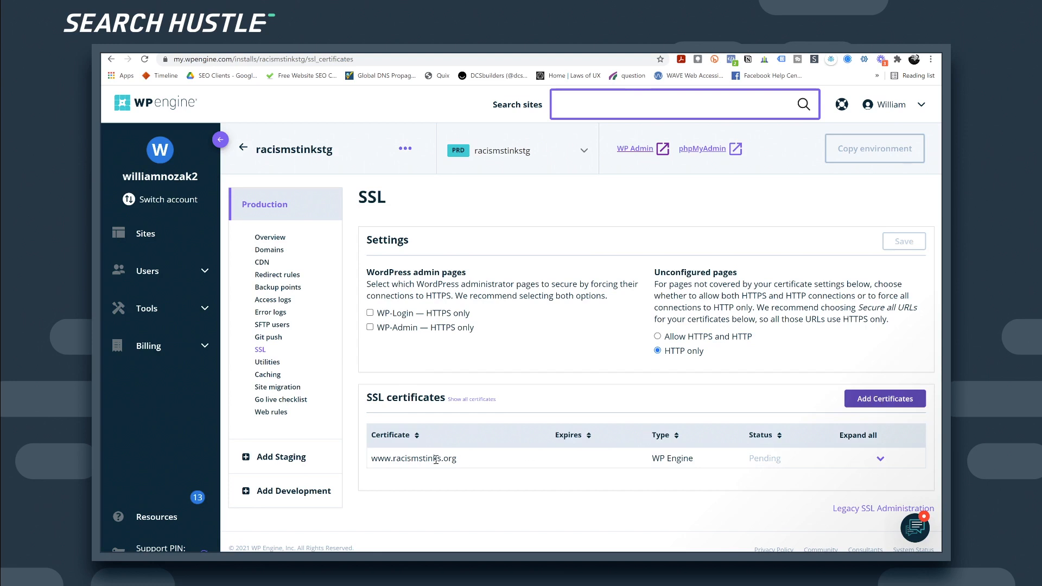
left_click_drag(372, 467, 468, 470)
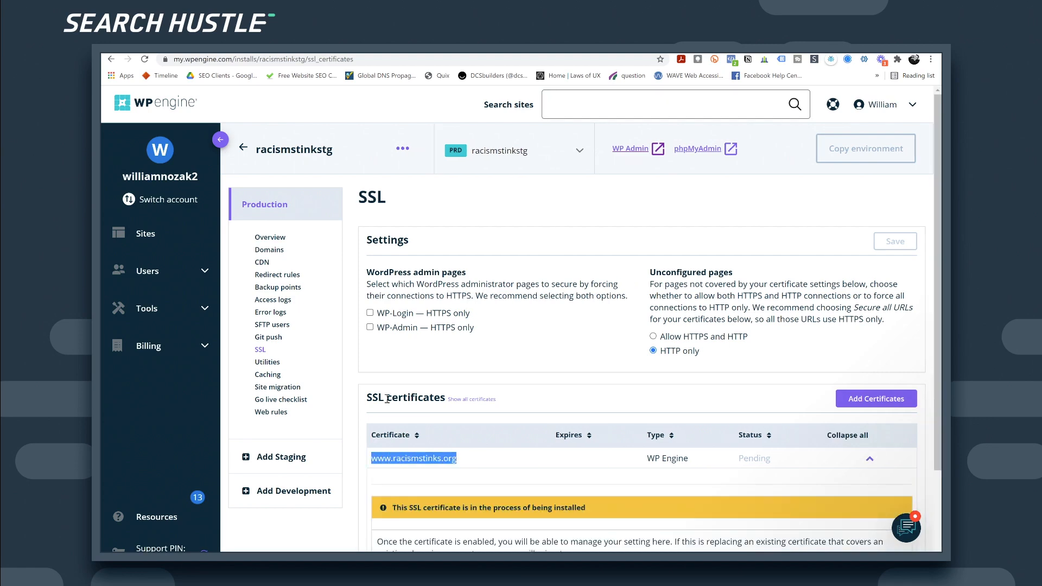
scroll(470, 424, "down", 2)
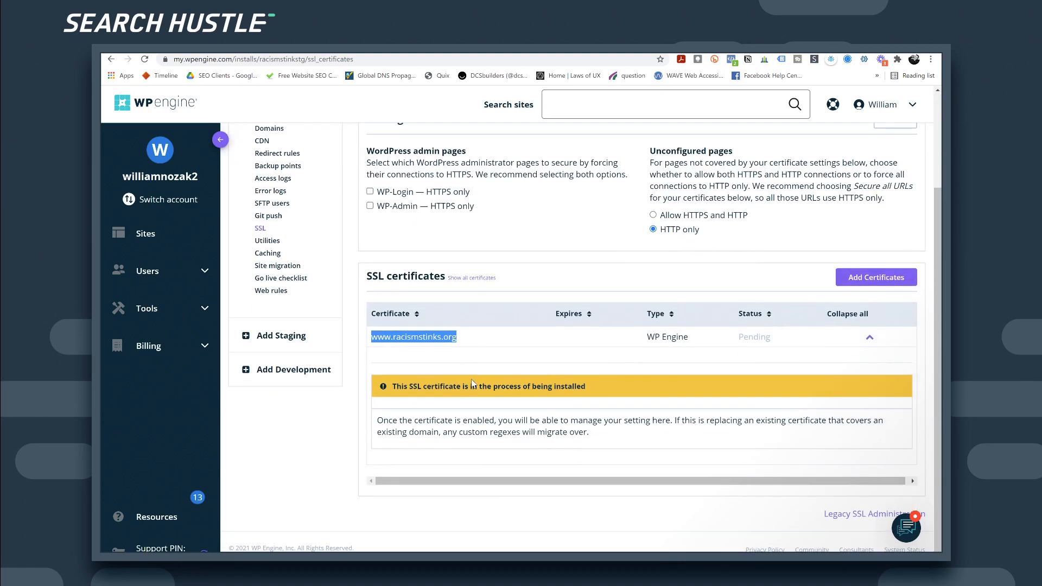
scroll(472, 379, "up", 2)
left_click(513, 342)
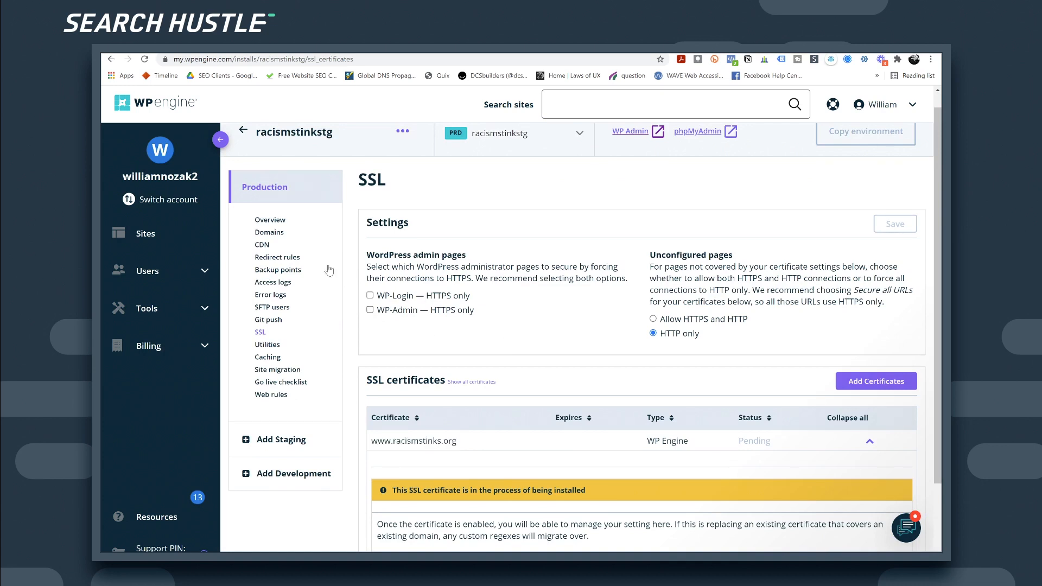
left_click(273, 222)
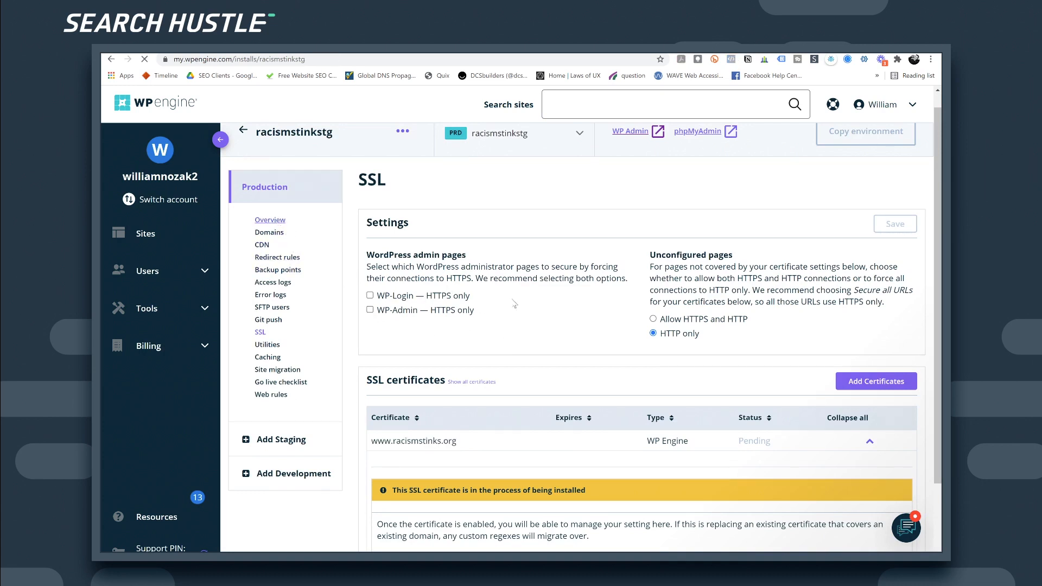
left_click(270, 249)
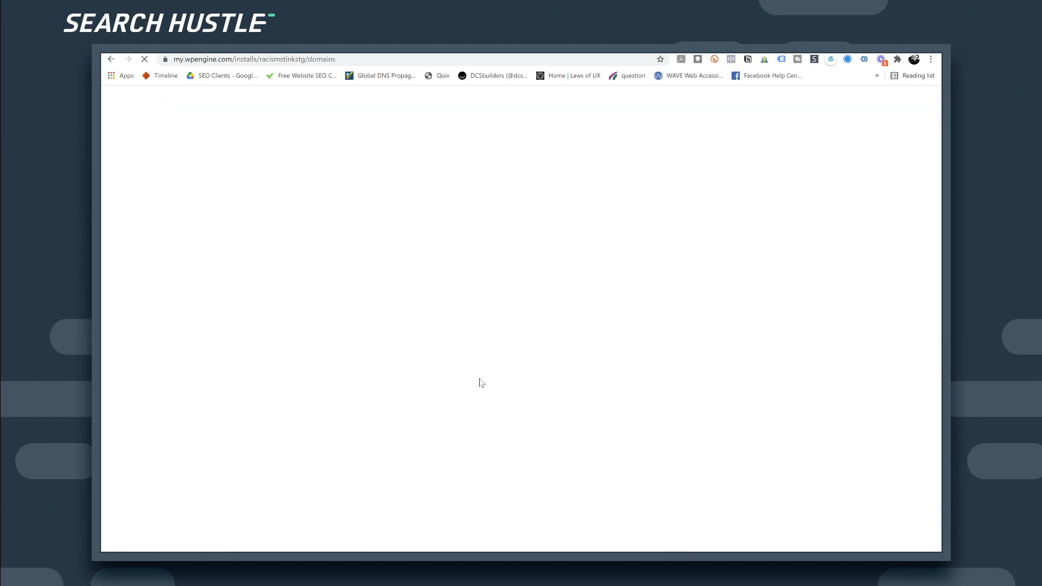
Step: Read the DNS host and record status for each racismstinks.org domain, then go back to SSL
scroll(546, 364, "down", 2)
mouse_move(577, 285)
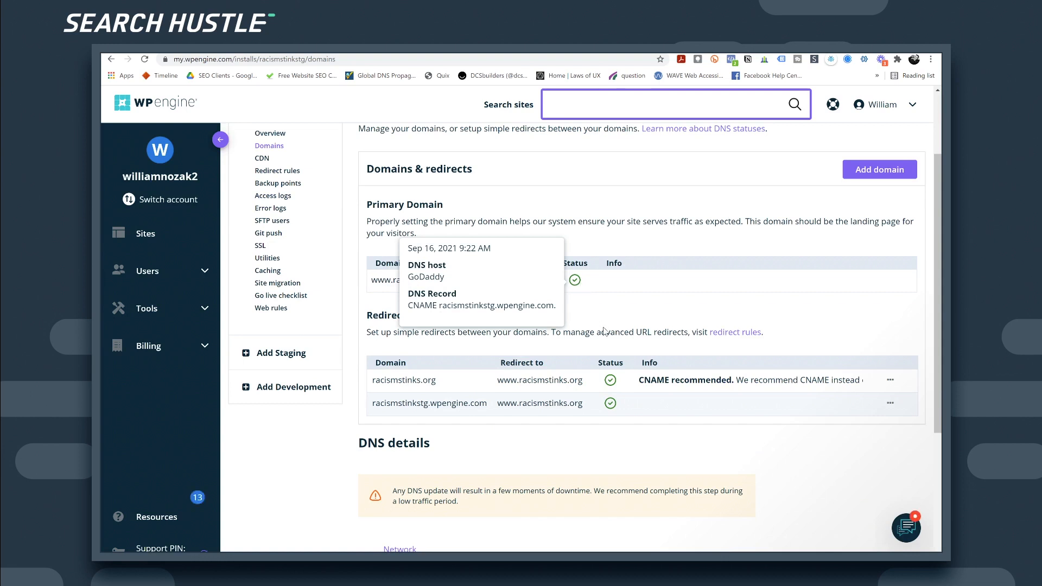
mouse_move(608, 409)
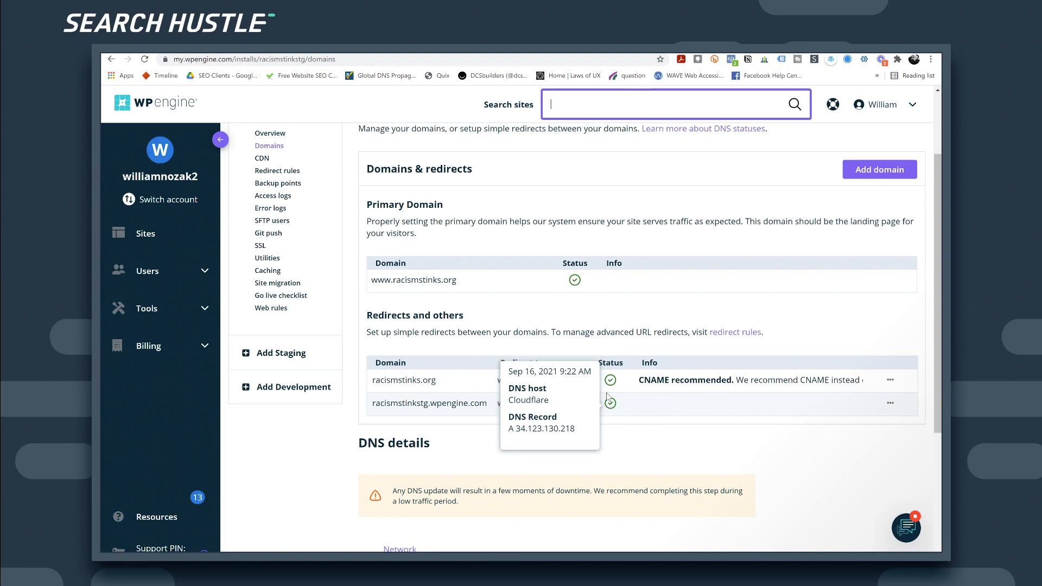
mouse_move(615, 386)
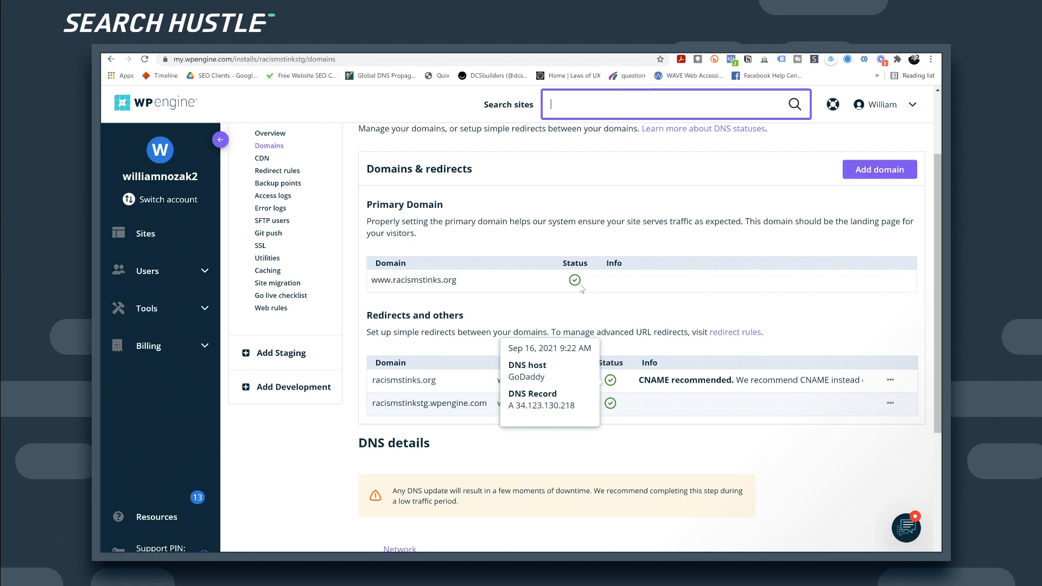
mouse_move(575, 282)
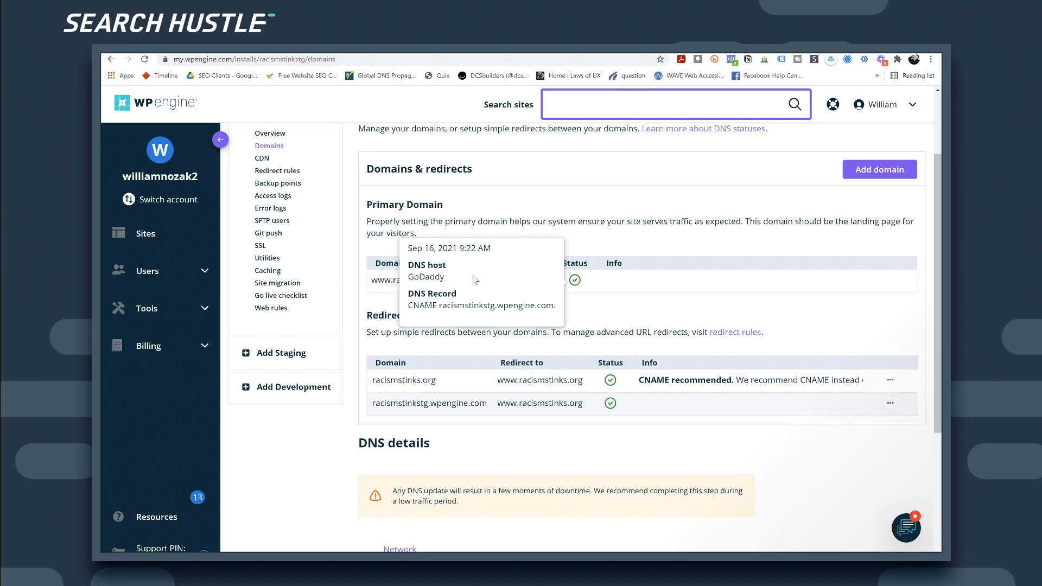
left_click(261, 245)
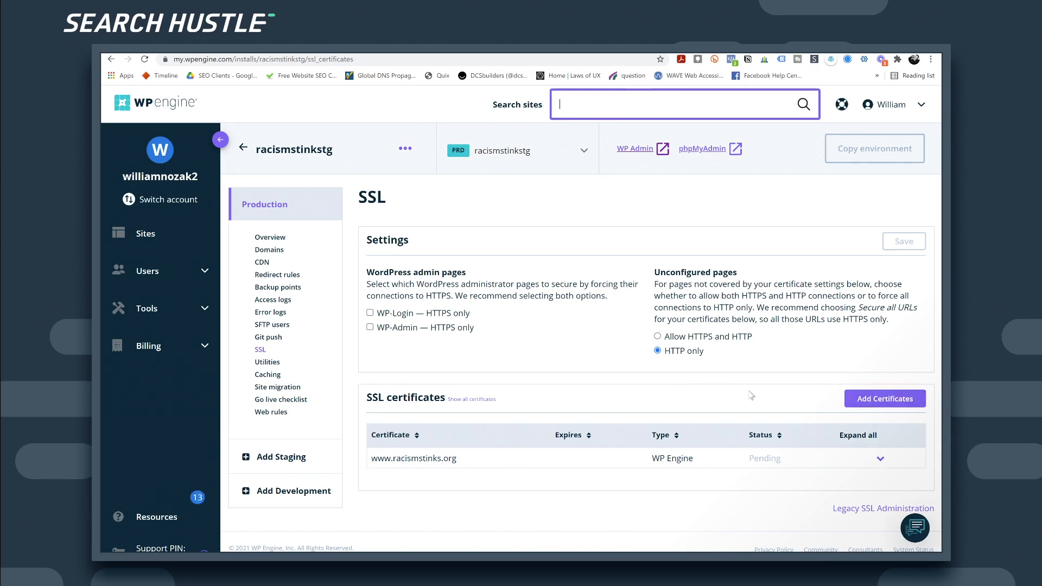
Step: Order free Let's Encrypt certificates including the racismstinks.org redirect domain, accepting the terms
left_click(871, 400)
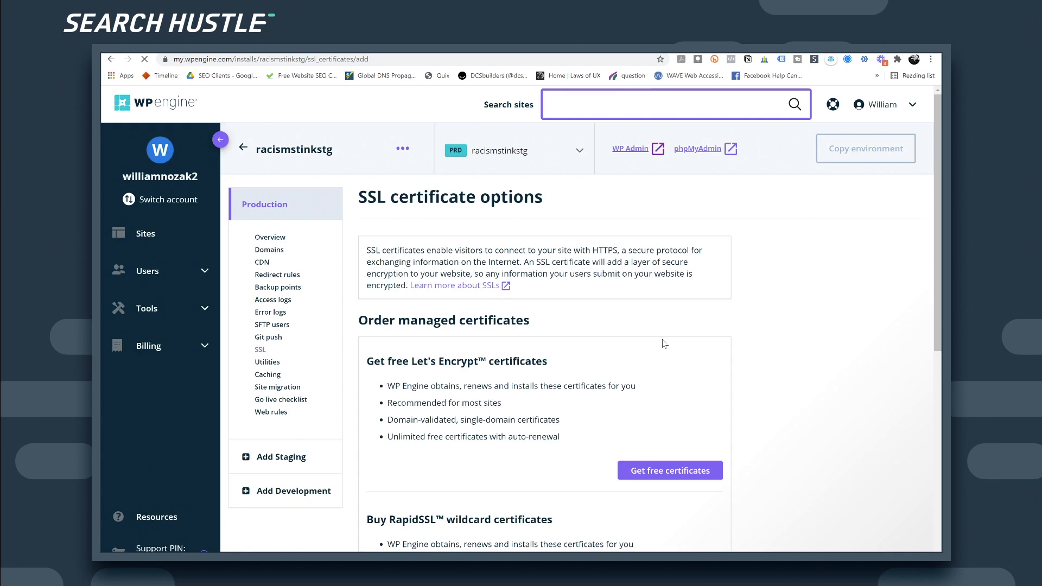
left_click(664, 470)
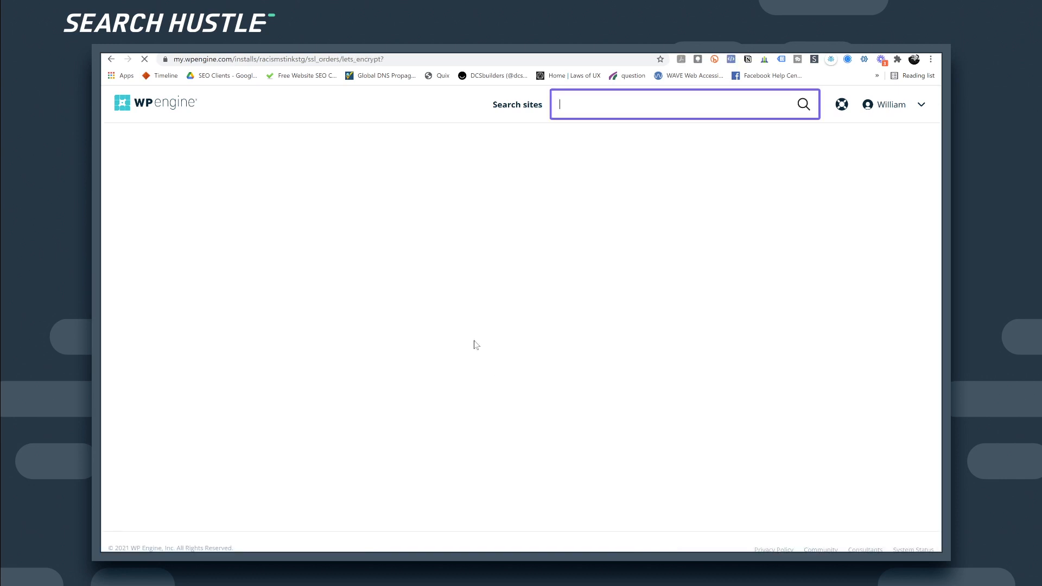
left_click(304, 280)
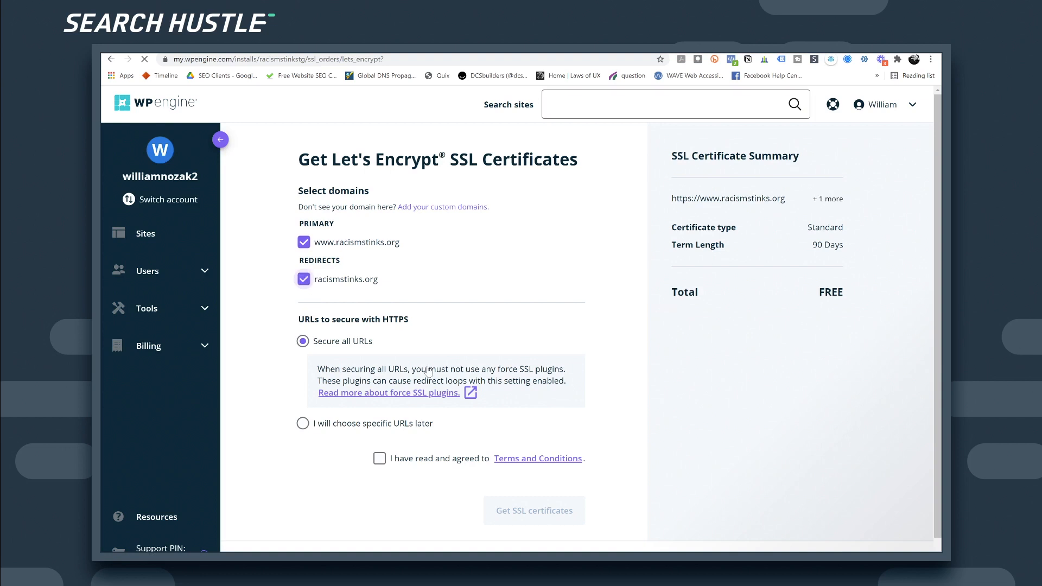
left_click(379, 460)
left_click(543, 513)
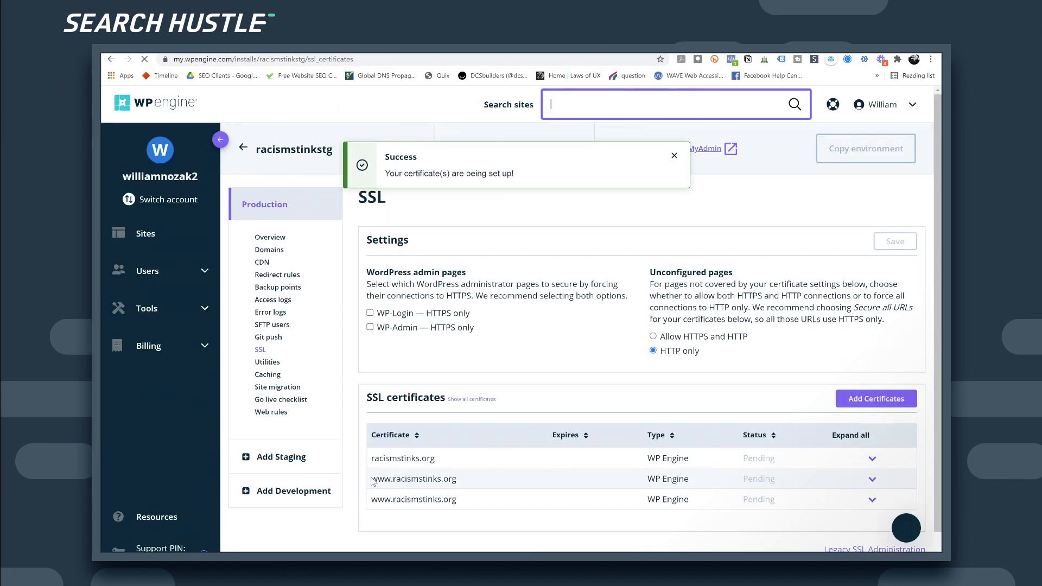
double_click(444, 479)
left_click(871, 479)
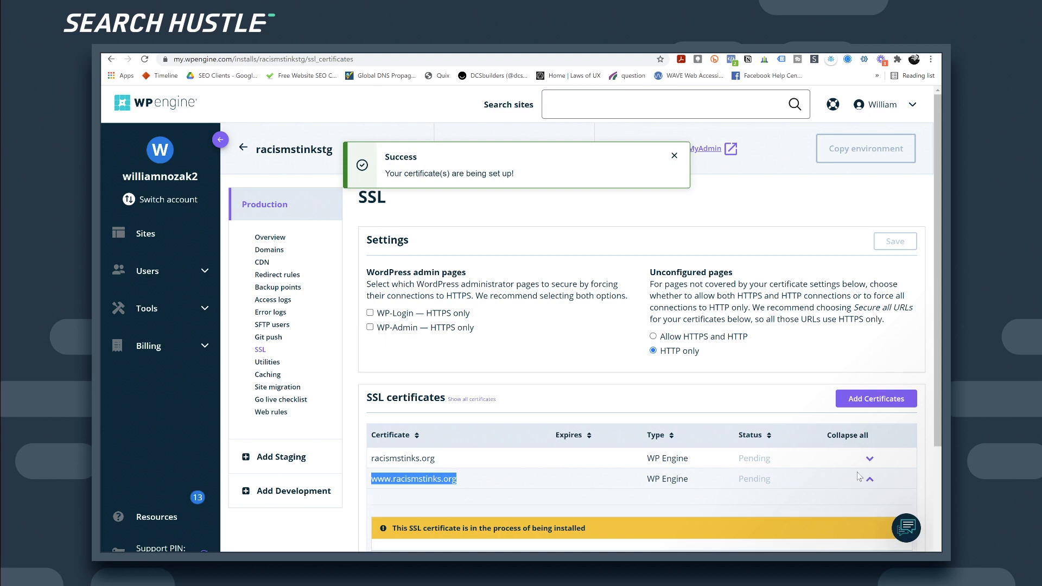
left_click(870, 479)
left_click(871, 480)
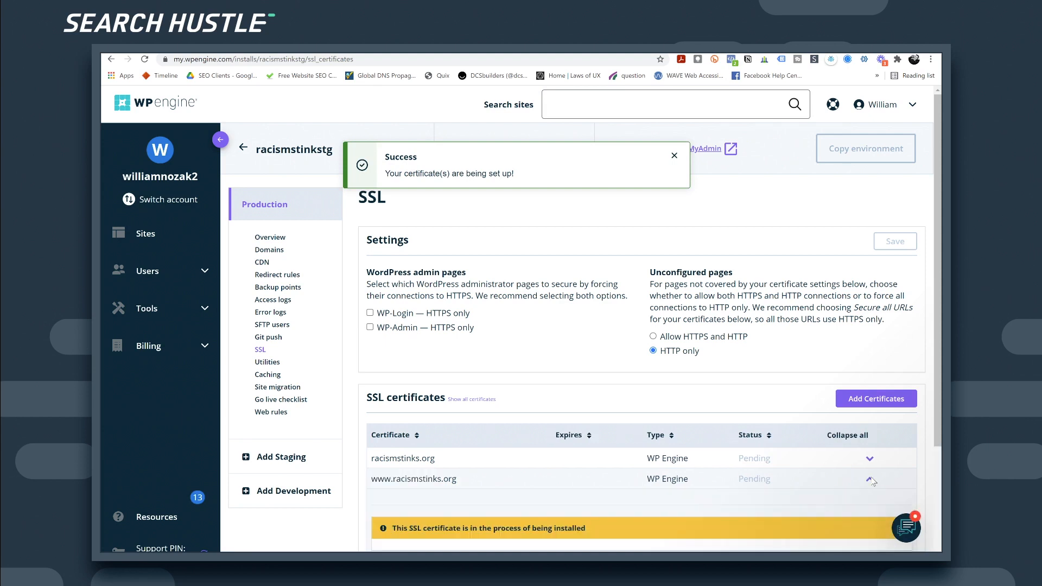
left_click(871, 480)
scroll(819, 475, "down", 1)
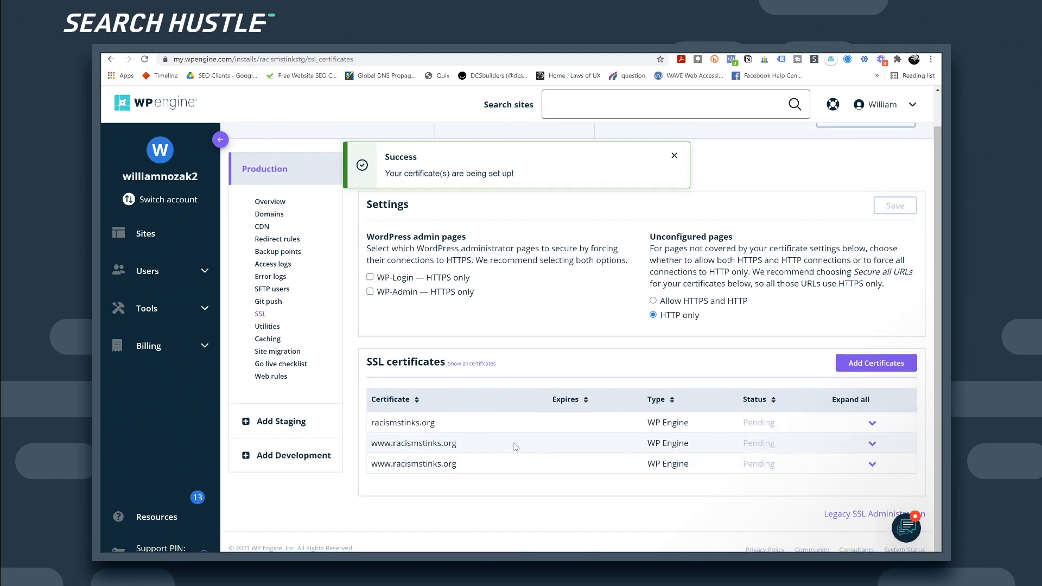
scroll(336, 369, "up", 1)
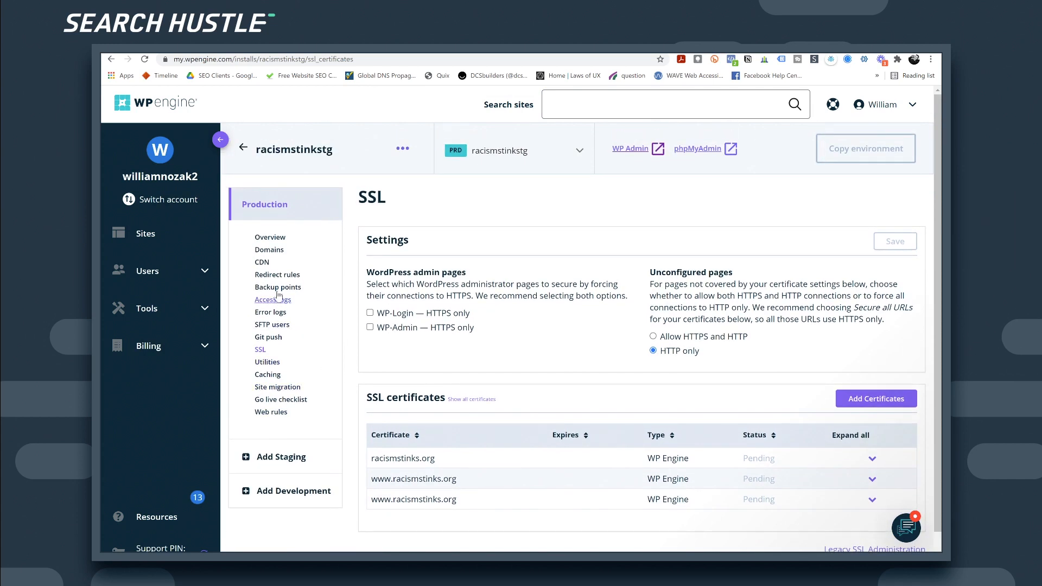
left_click(277, 238)
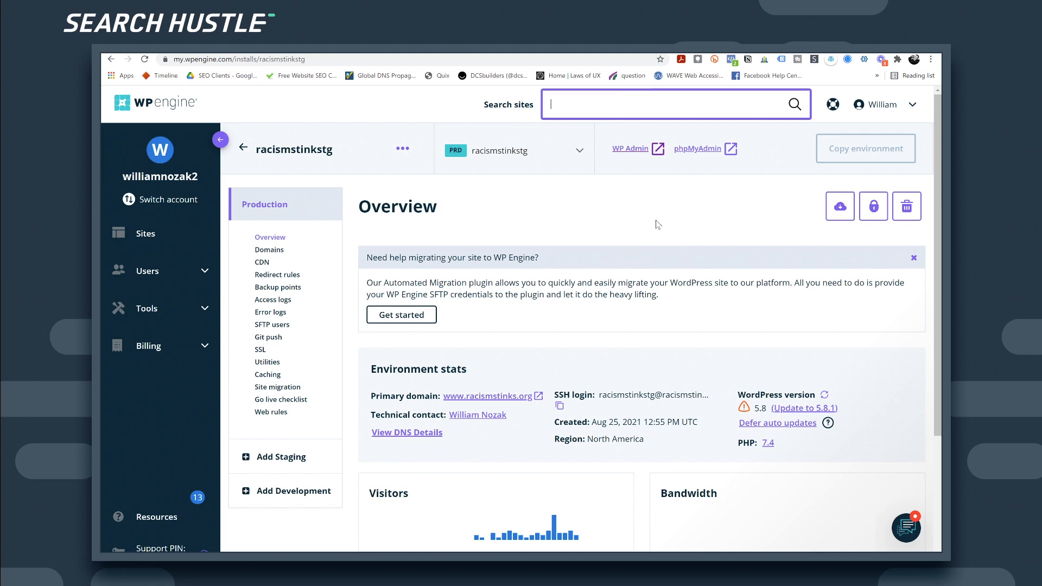
Step: Launch racismstinkstg's WP Admin in a new tab and scroll through the Overview environment stats
left_click(633, 151)
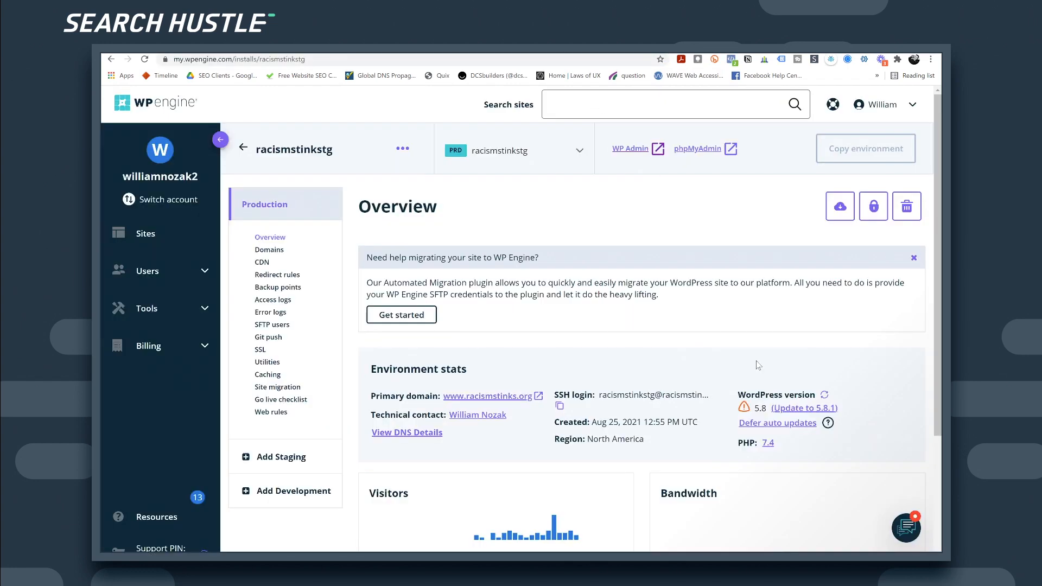
scroll(617, 426, "down", 2)
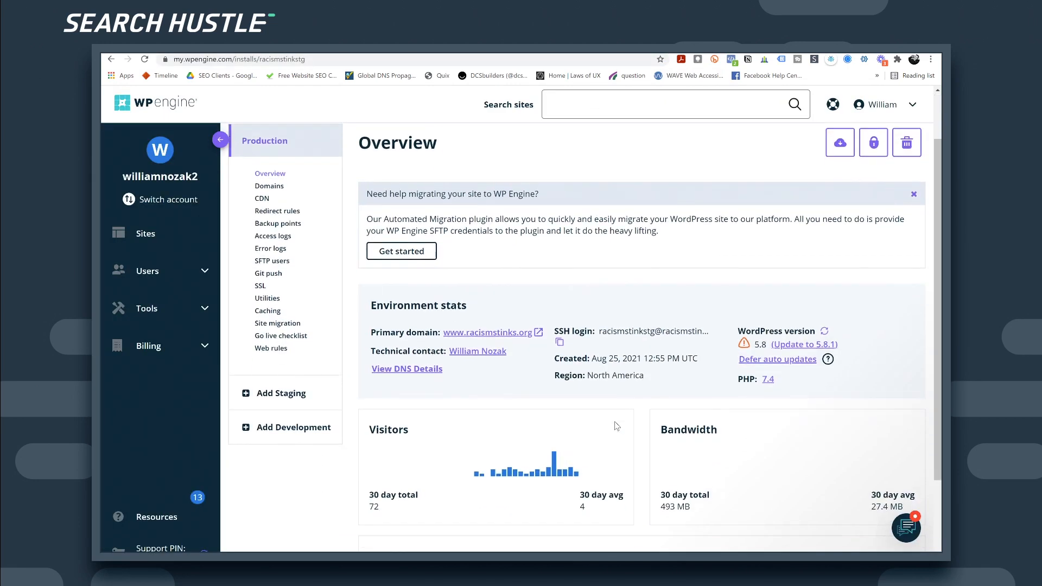
scroll(617, 426, "down", 2)
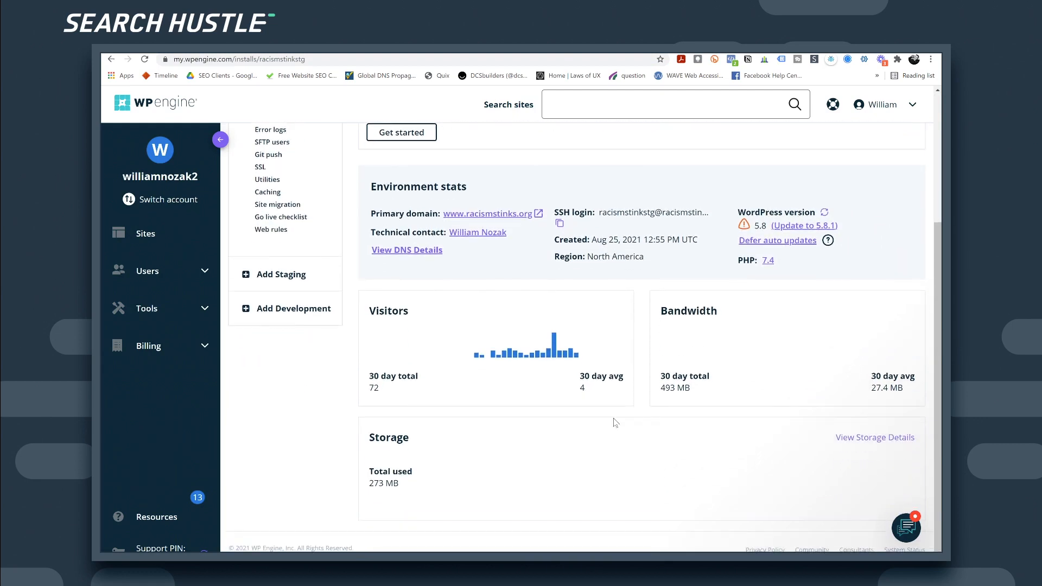
scroll(814, 484, "up", 3)
Step: Tell support in chat the website was just flipped live and send the site name Racismstinksstg
left_click(904, 528)
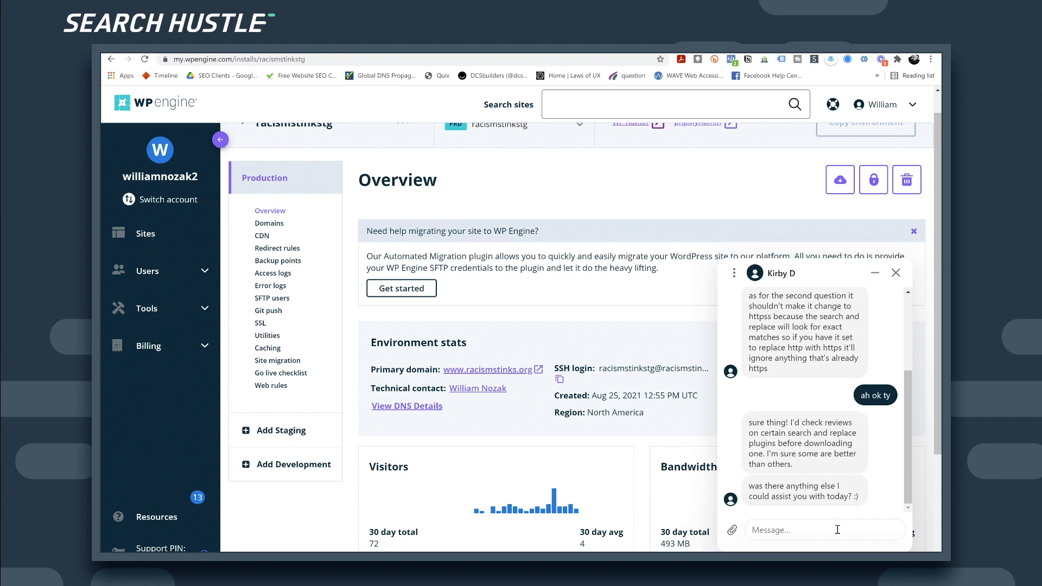
type("I just flipped the website live on b31779")
key("Return")
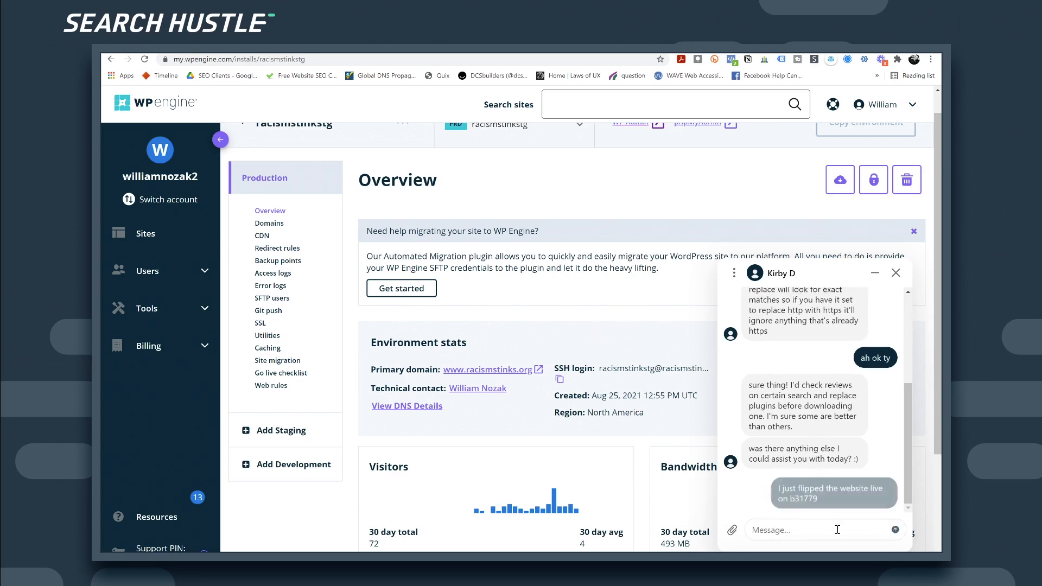
type("Racism")
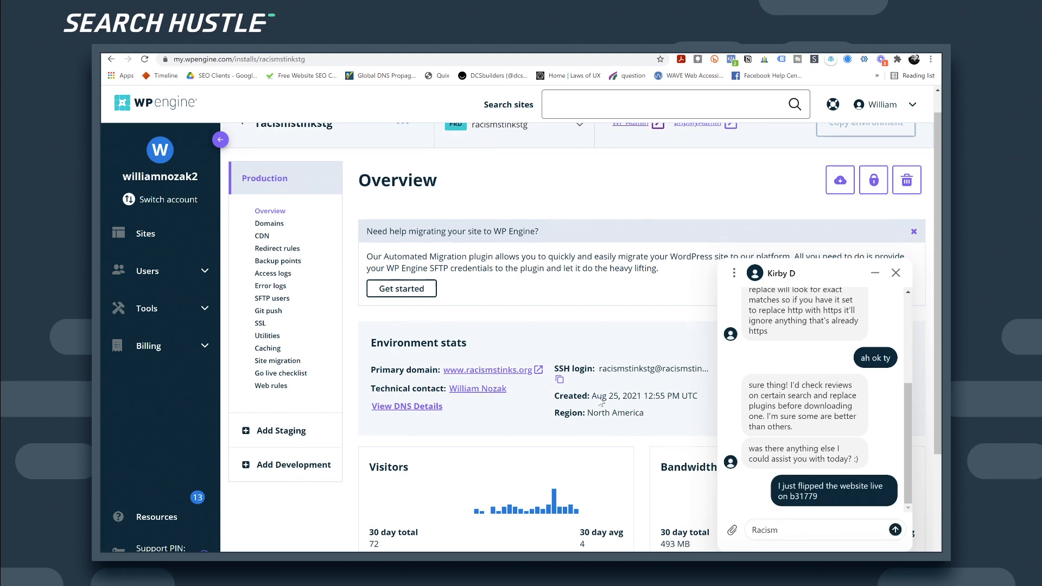
scroll(608, 405, "up", 1)
type("stinksstg")
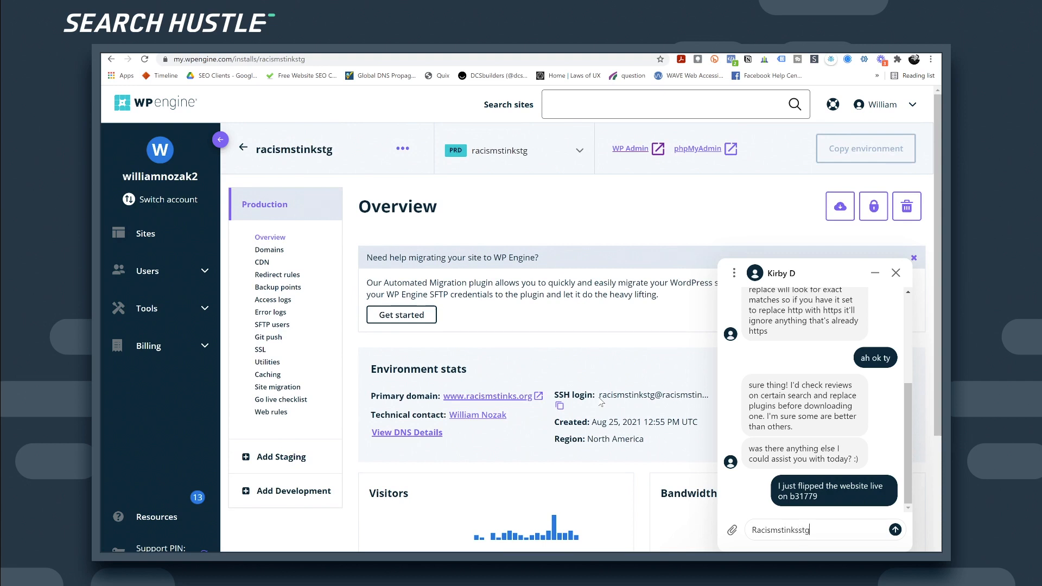
key("Return")
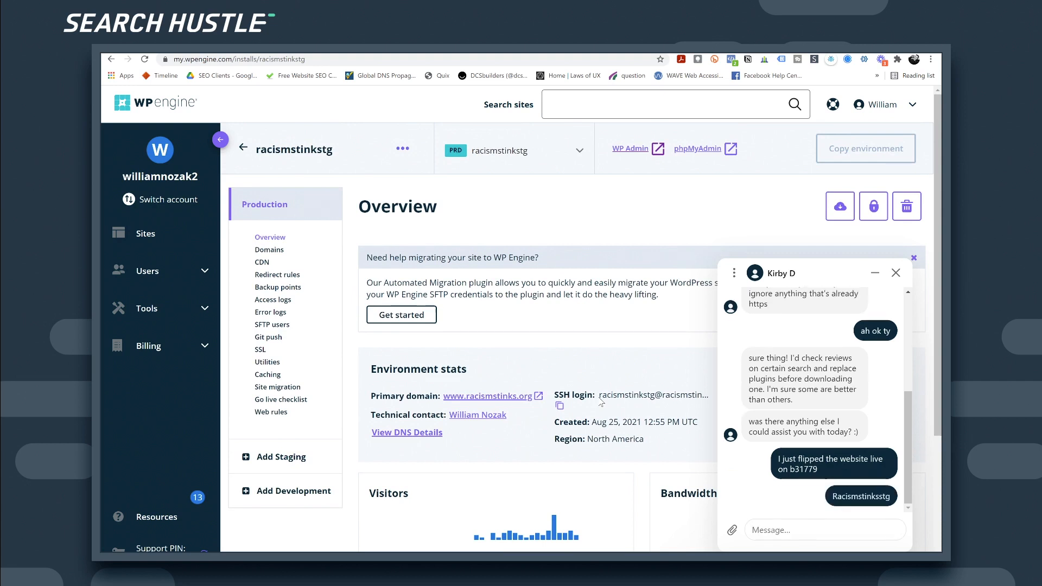
Step: Say you're waiting on propagation and ask support to spot mistakes, then return to Sites
type("Just waitingin")
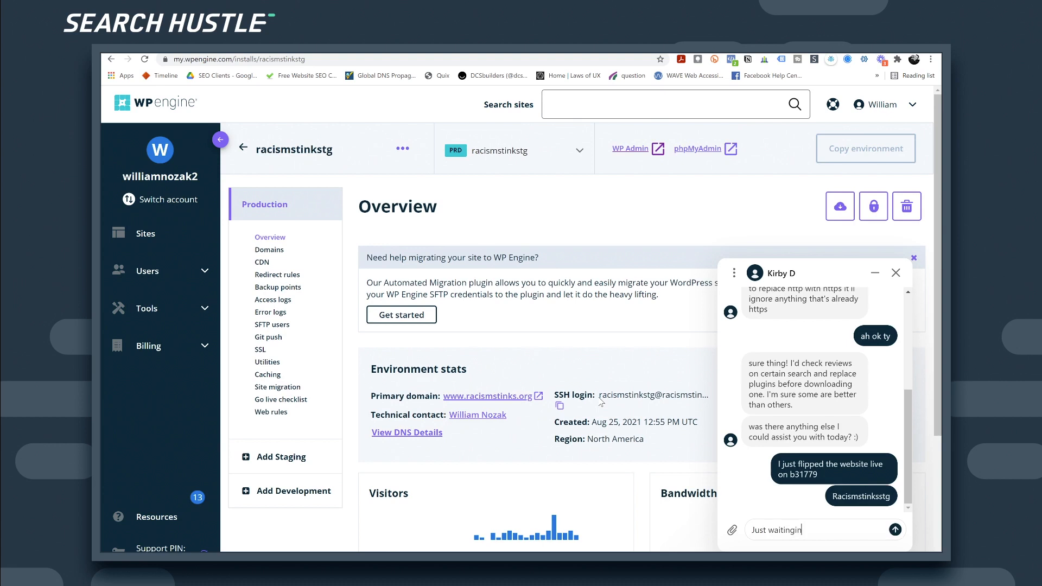
key("BackSpace")
type("g on propigation I believe - unless")
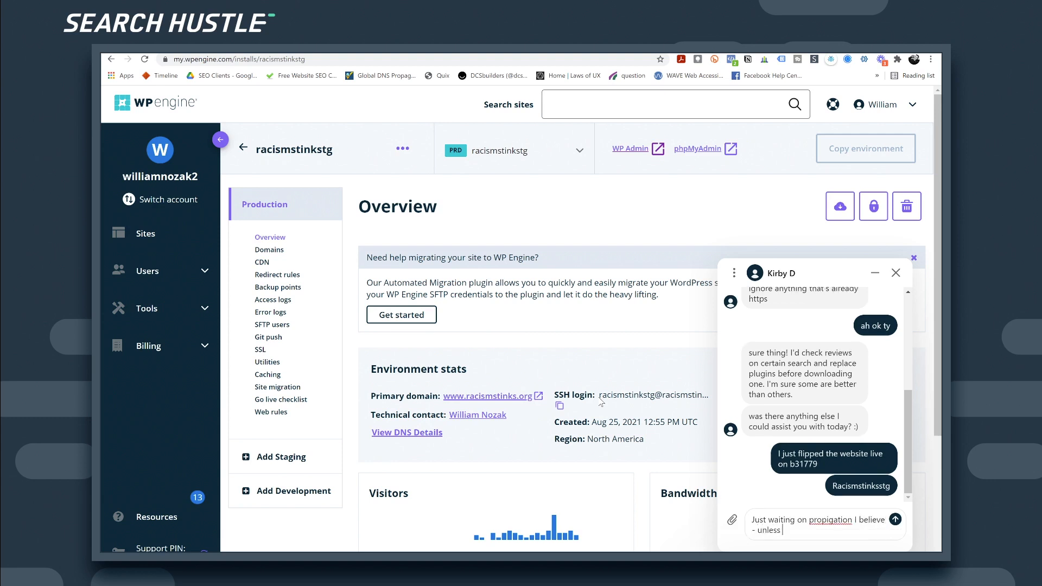
type(" you see anything I made a mistake on?")
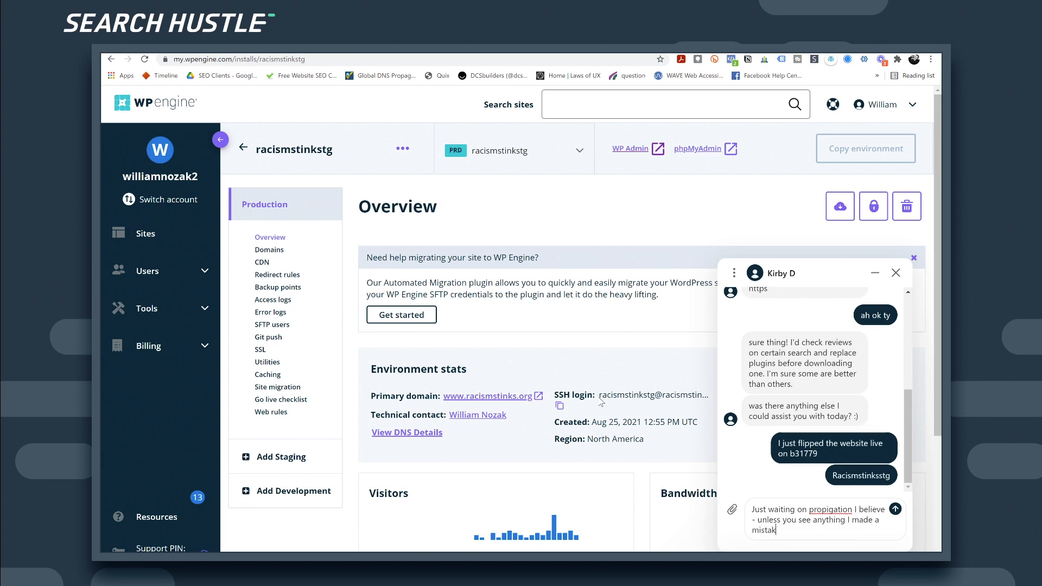
key("Return")
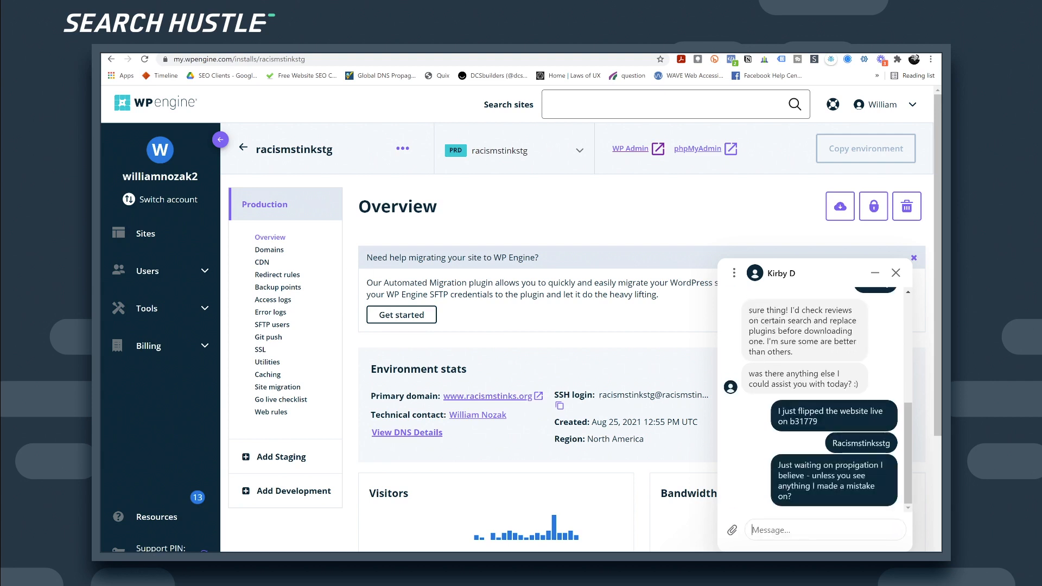
left_click(244, 147)
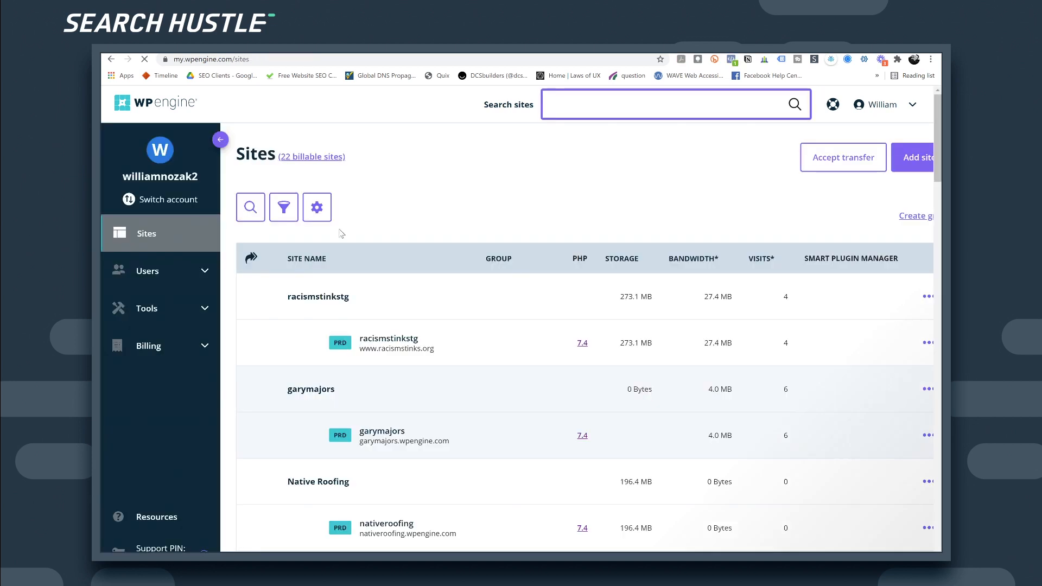
Step: Rename the racismstinkstg site to 'Racism Stinks' and open its racismstinkstg production install
mouse_move(324, 302)
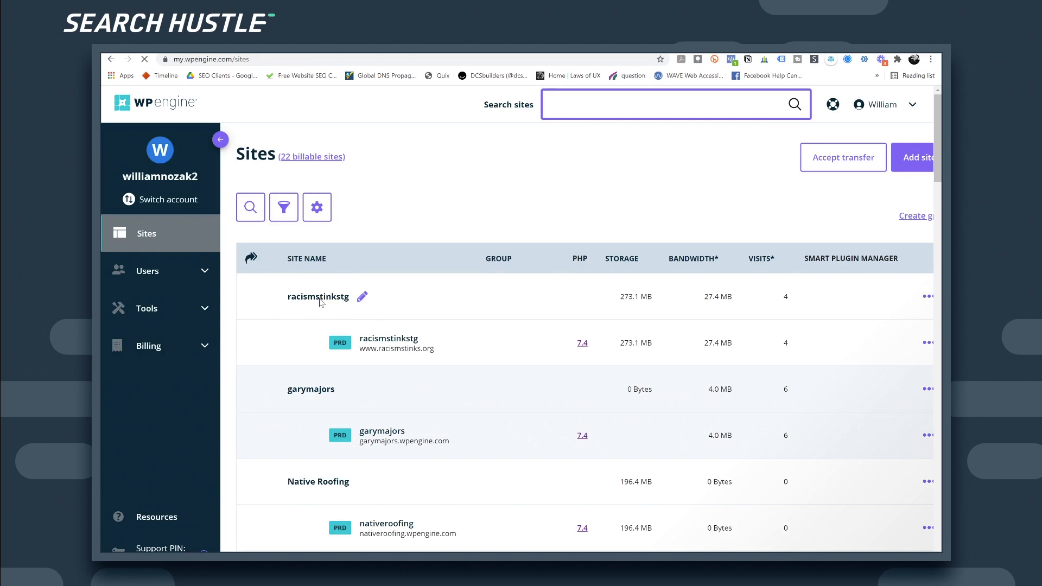
left_click(362, 297)
left_click_drag(468, 308, 341, 305)
type("Racism S")
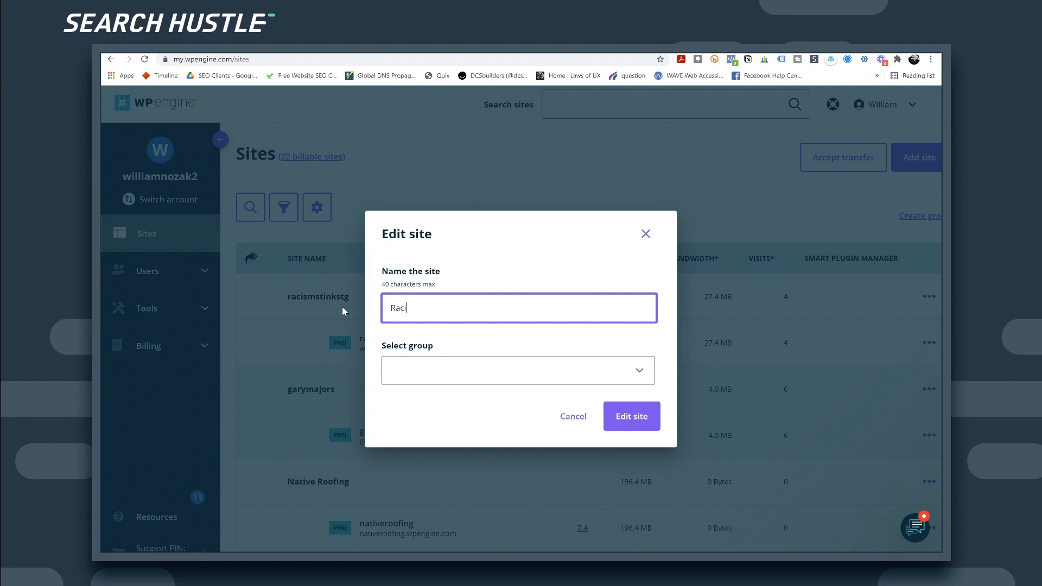
type("tinks")
left_click(631, 425)
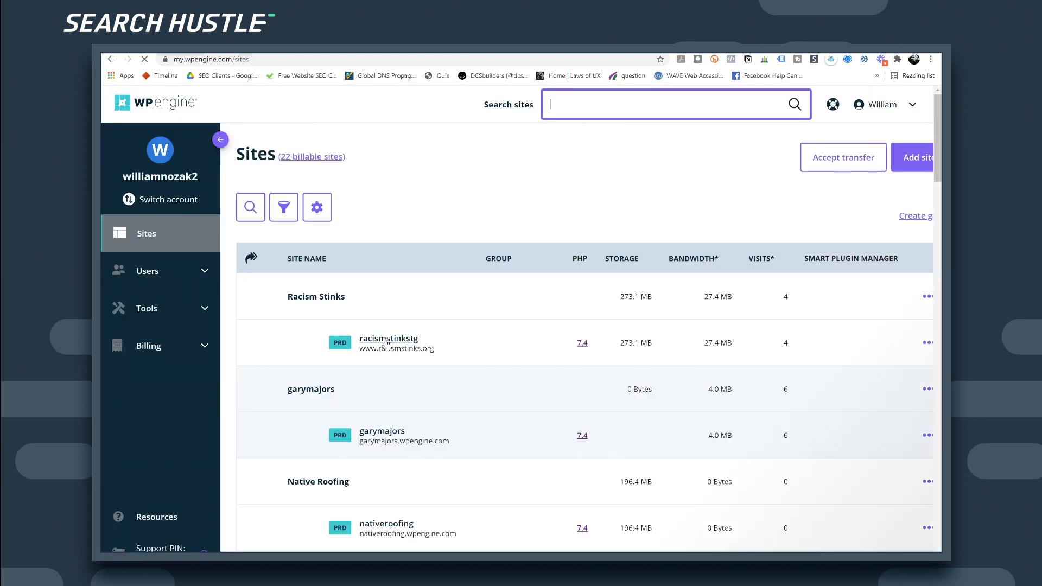
left_click(387, 340)
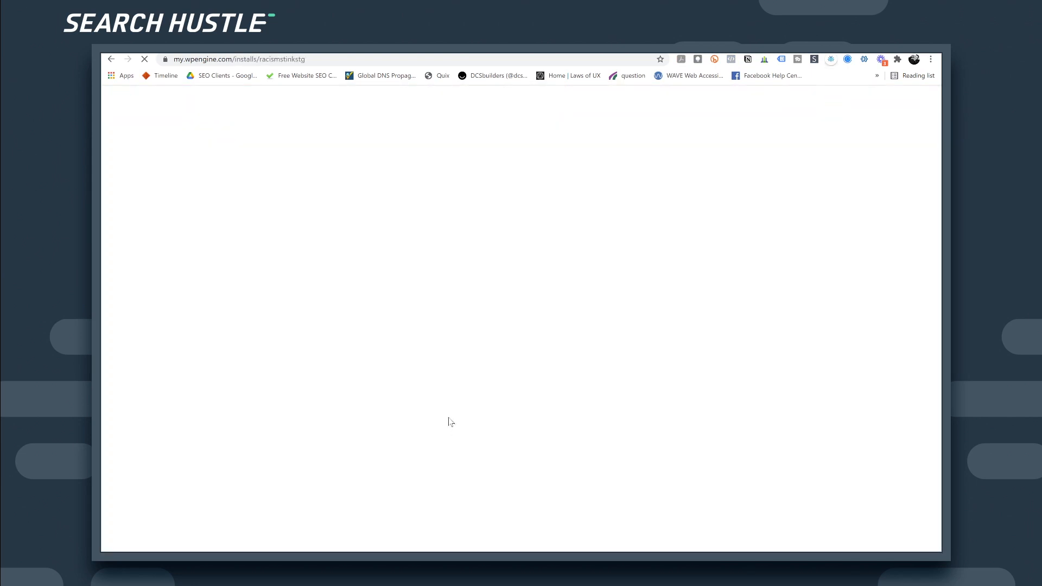
Step: Try WP Admin from the Racism Stinks overview, close the 404 tab, and reopen support chat
scroll(467, 350, "down", 2)
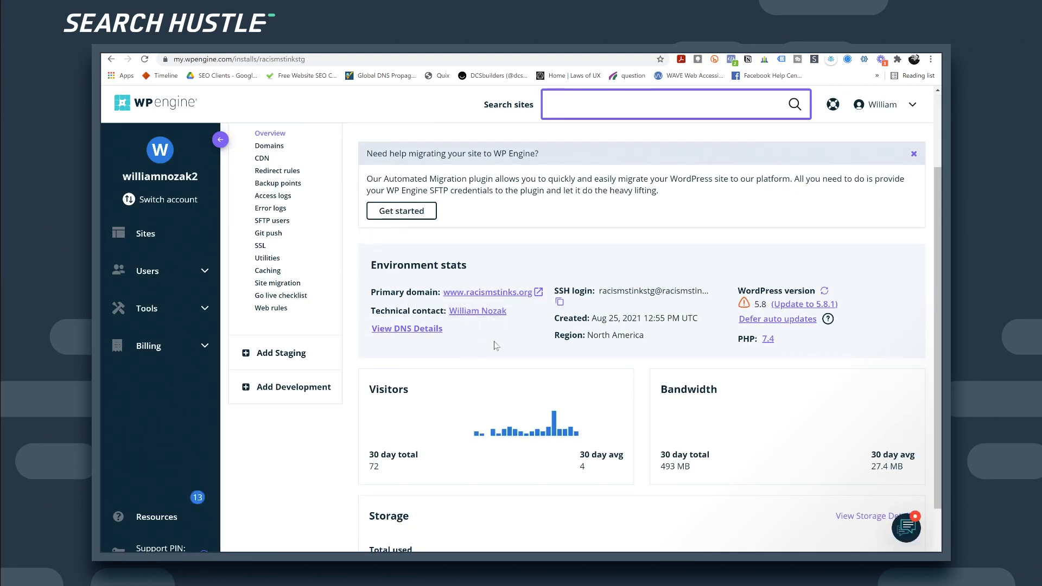
scroll(495, 346, "down", 2)
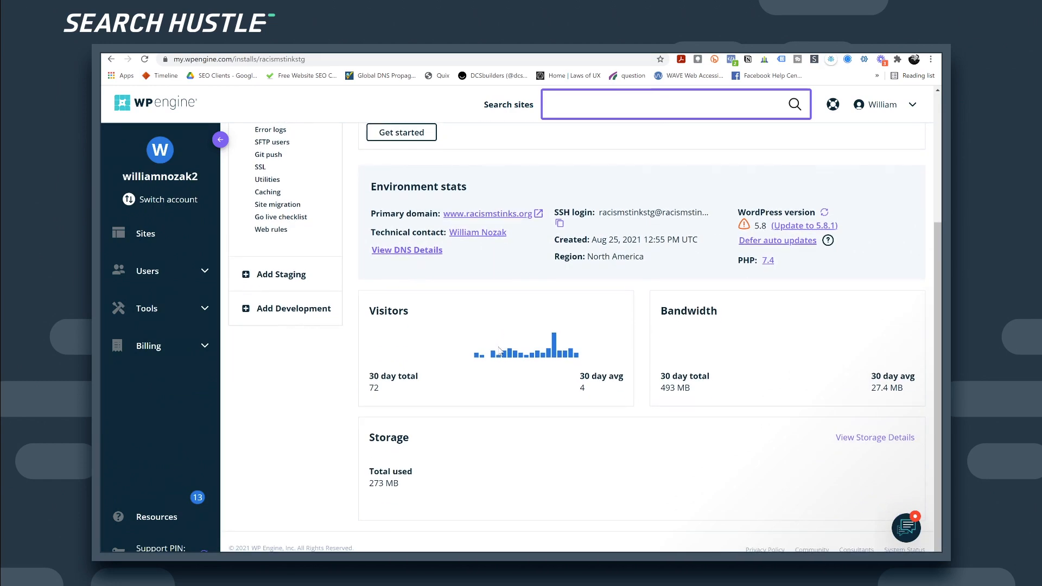
scroll(500, 351, "up", 2)
scroll(497, 337, "up", 2)
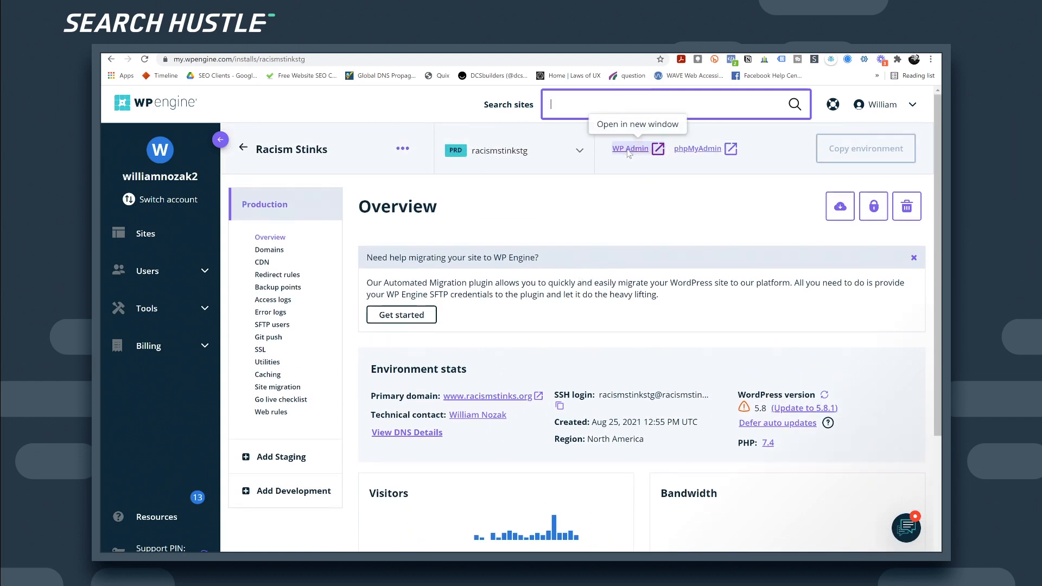
left_click(628, 155)
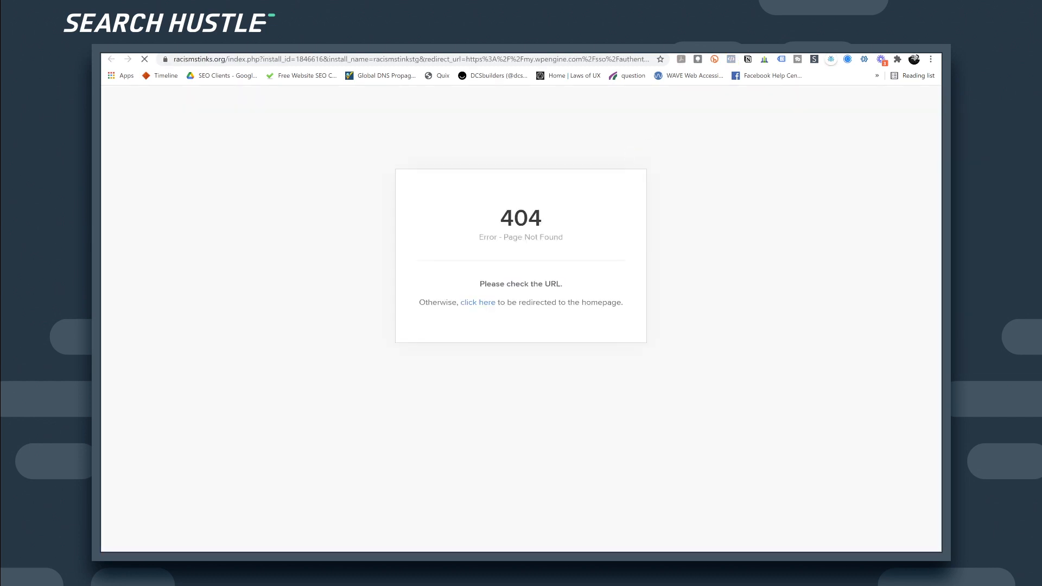
left_click(609, 46)
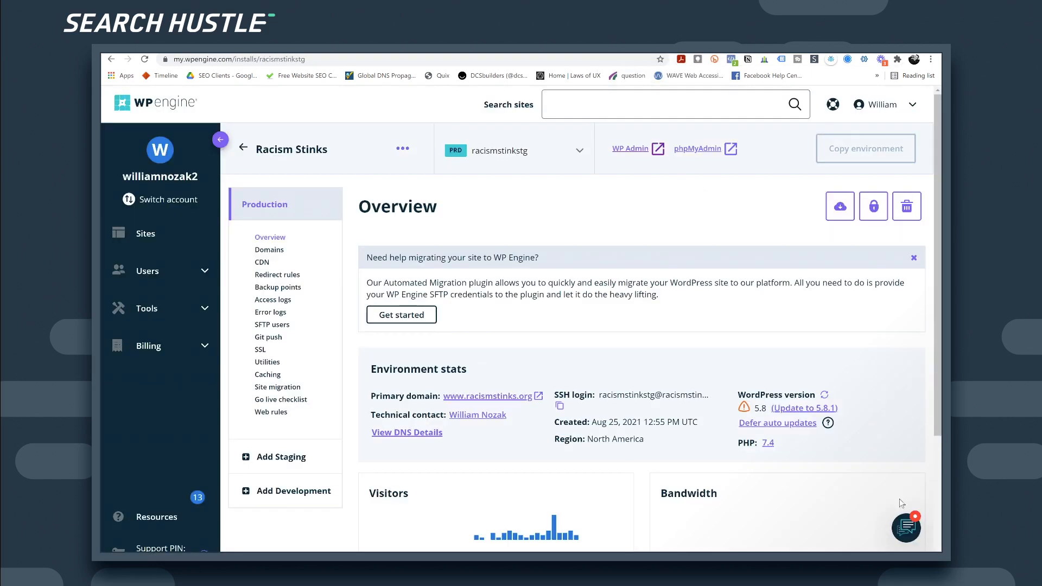
left_click(911, 531)
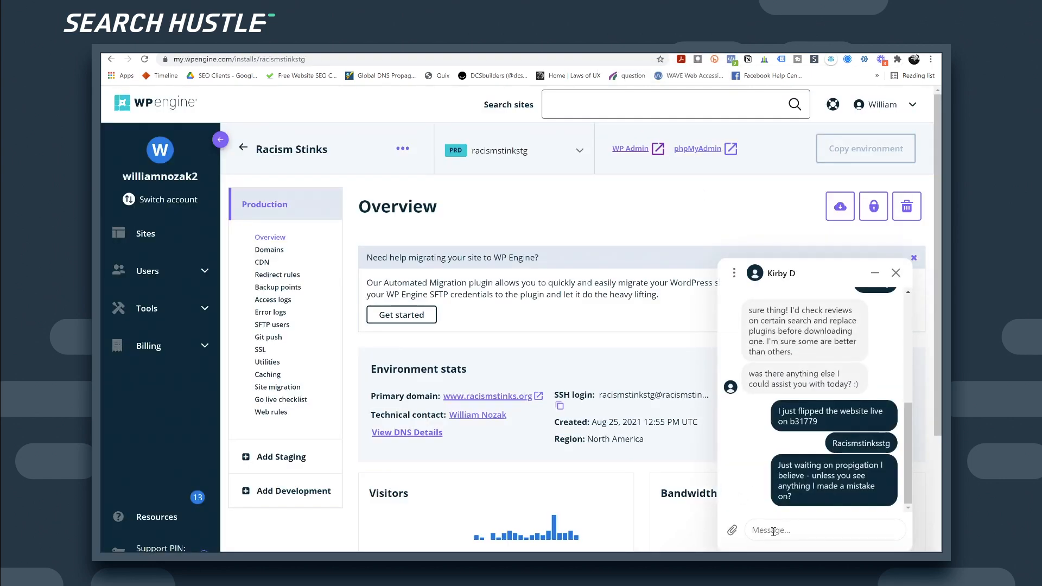
Step: Send support a chat message saying the wp admin backend login shows a 404
type("I think I am just trying to rusn")
type(" it - but the wp admin backend login ")
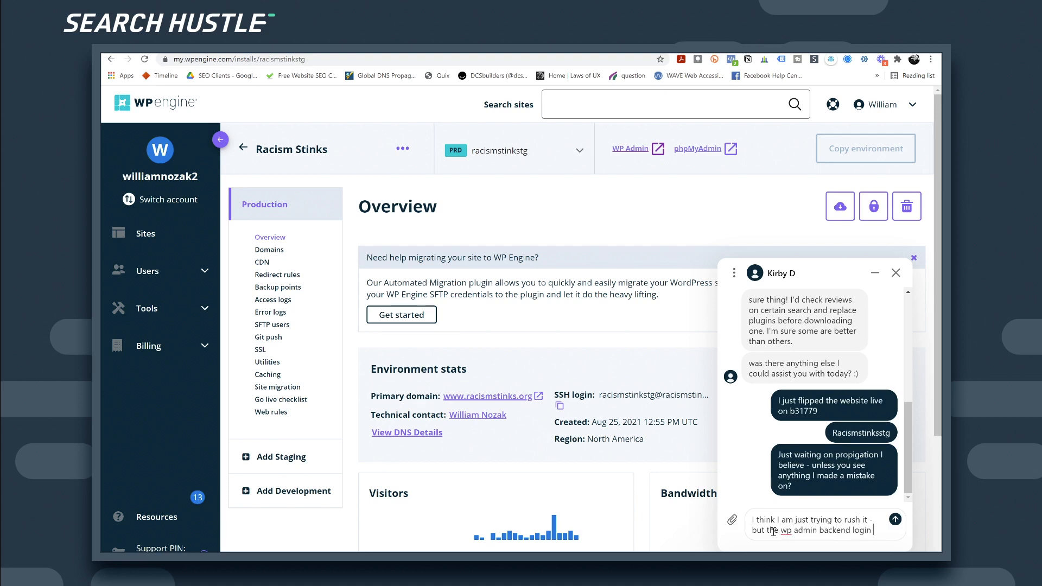
type("is shown")
type("g a 404")
key("Return")
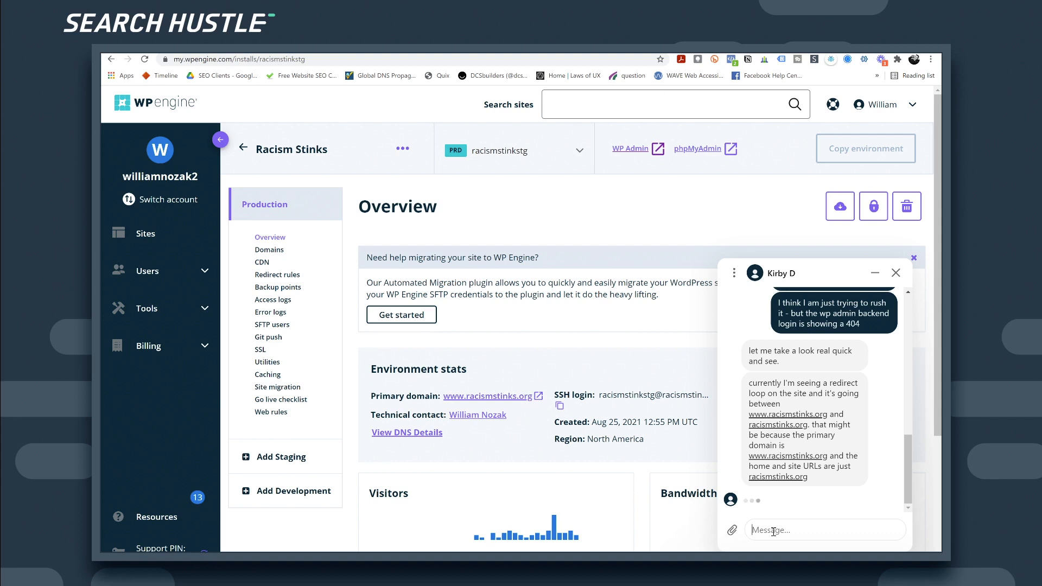
Step: Tell support www should be primary and ask whether the non-www A record IP was a mistake
type("I do want the primary t")
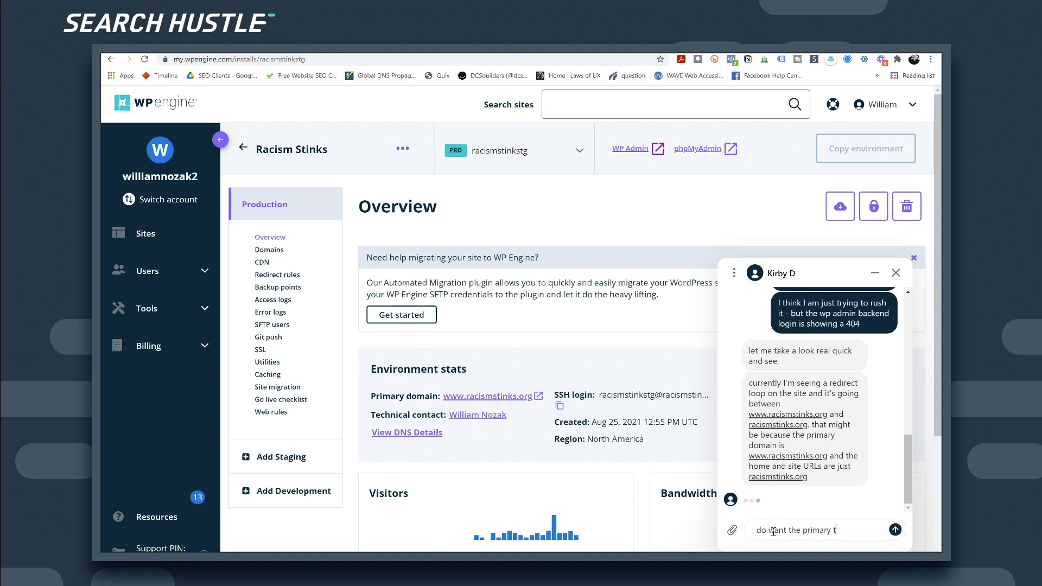
type("o be www")
key("Return")
type("Did I make ")
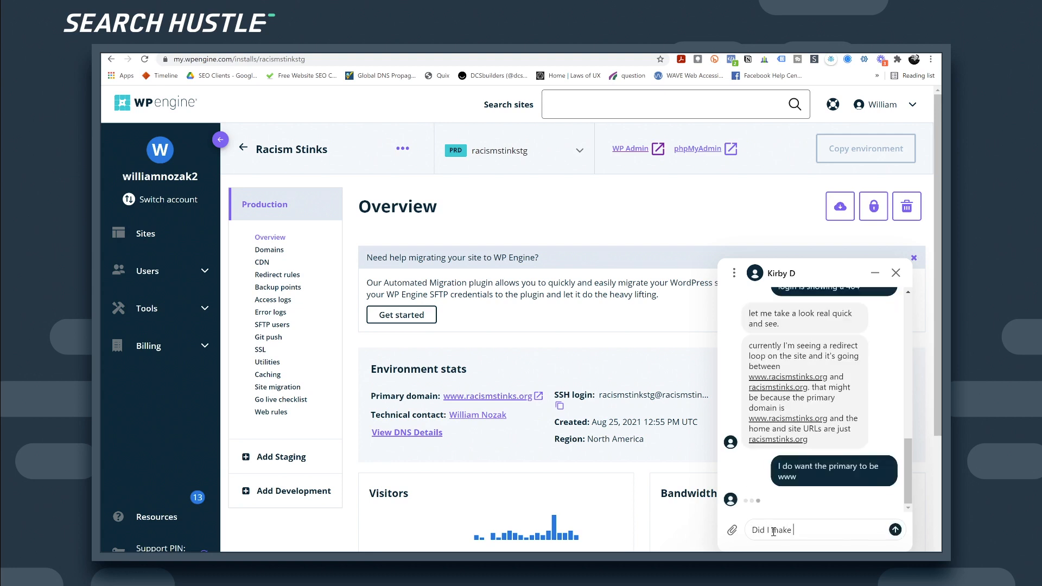
type("a mistake by putting the A record Ip")
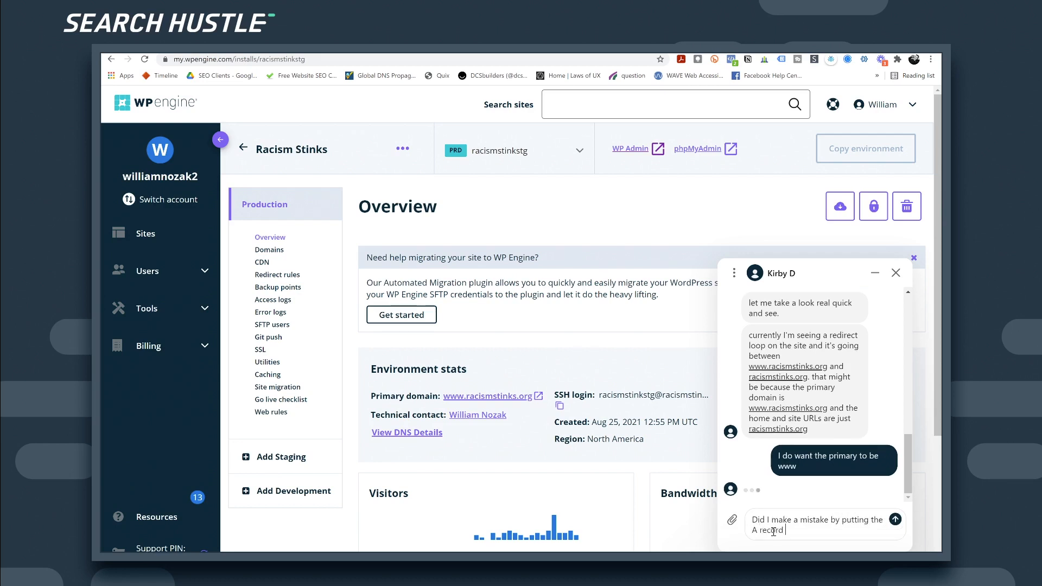
key("BackSpace")
type("P for the non www version?")
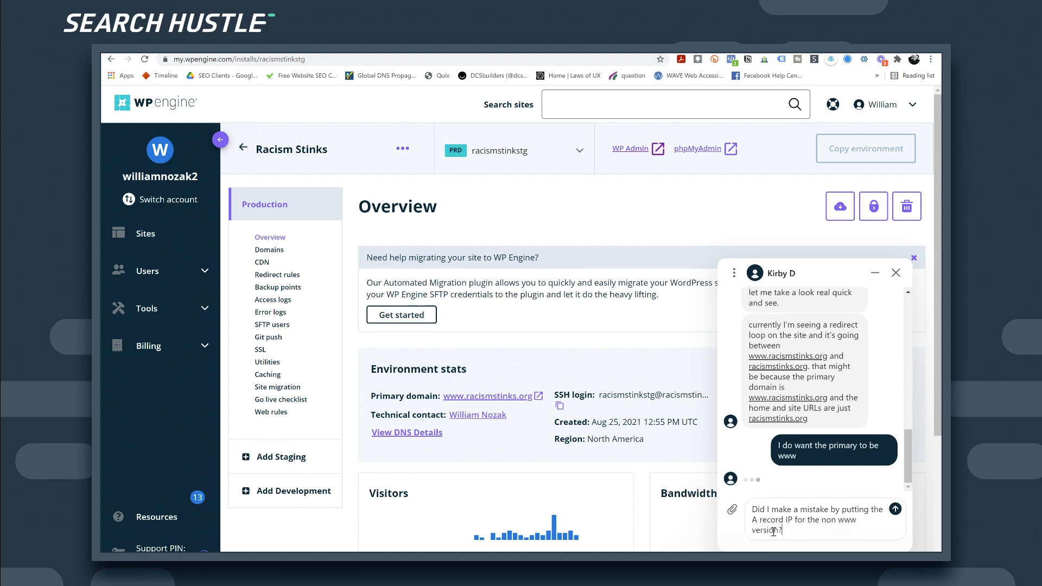
key("Return")
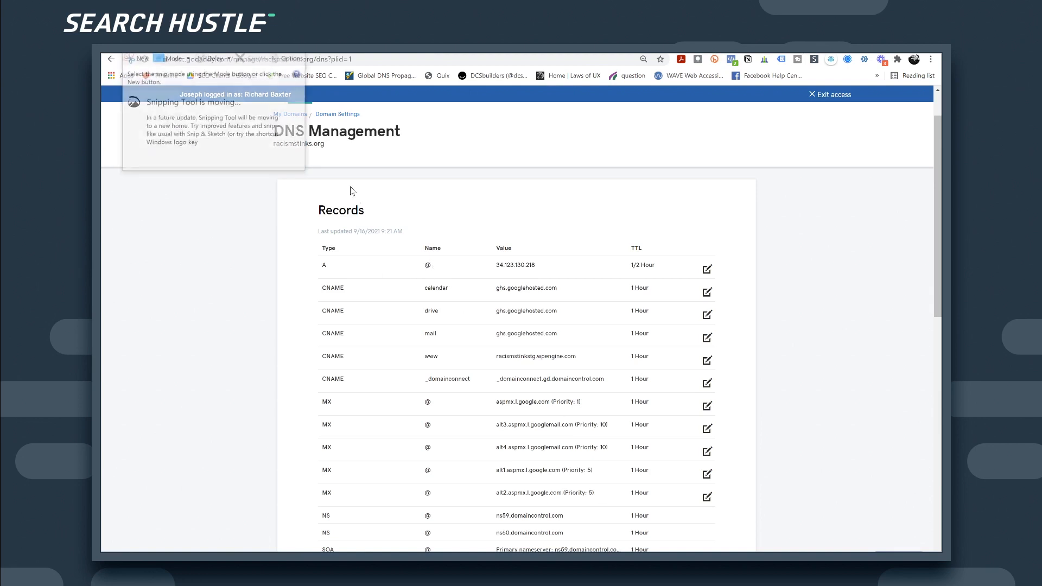
Step: Snip the GoDaddy DNS records, circle the A @ and www CNAME rows, save as 'racism stink'
left_click(139, 58)
mouse_move(287, 197)
left_mouse_down()
mouse_move(343, 309)
mouse_move(605, 521)
mouse_move(701, 539)
mouse_move(758, 410)
mouse_move(781, 395)
left_mouse_up()
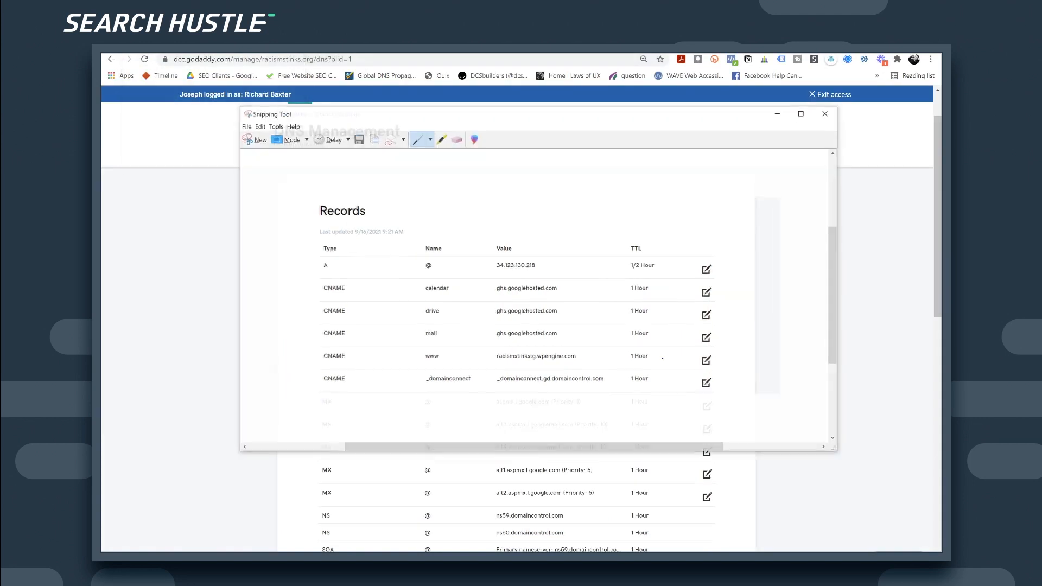
mouse_move(527, 256)
left_mouse_down()
mouse_move(448, 253)
mouse_move(474, 282)
mouse_move(524, 256)
left_mouse_up()
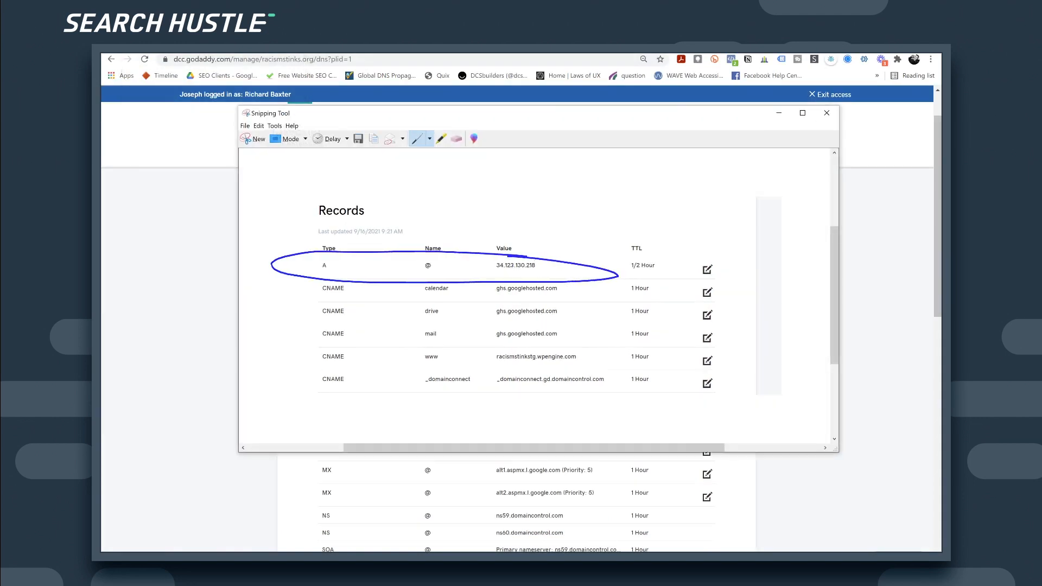
mouse_move(349, 346)
left_mouse_down()
mouse_move(490, 374)
mouse_move(782, 368)
mouse_move(357, 347)
left_mouse_up()
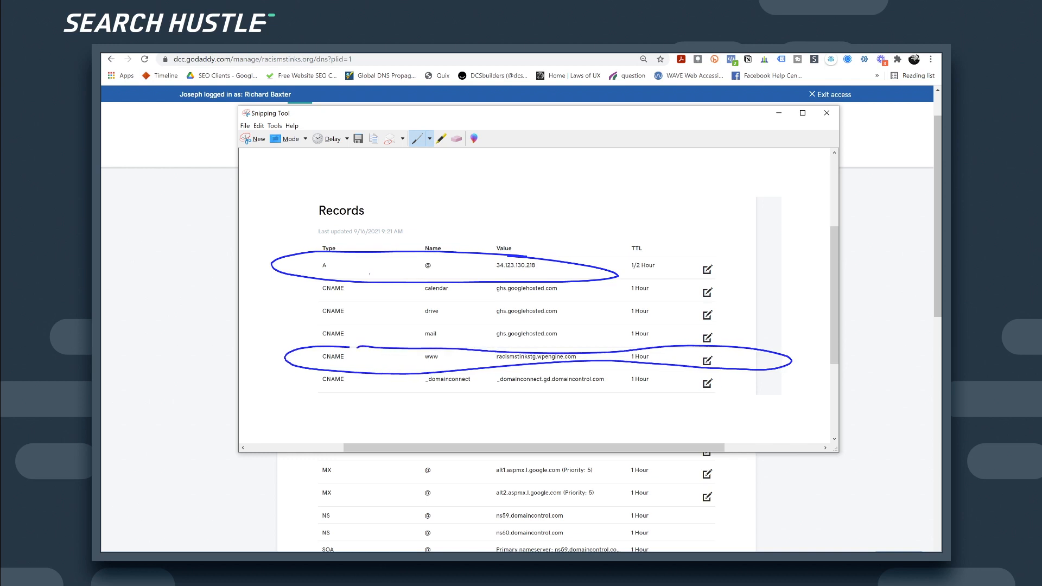
left_click(358, 139)
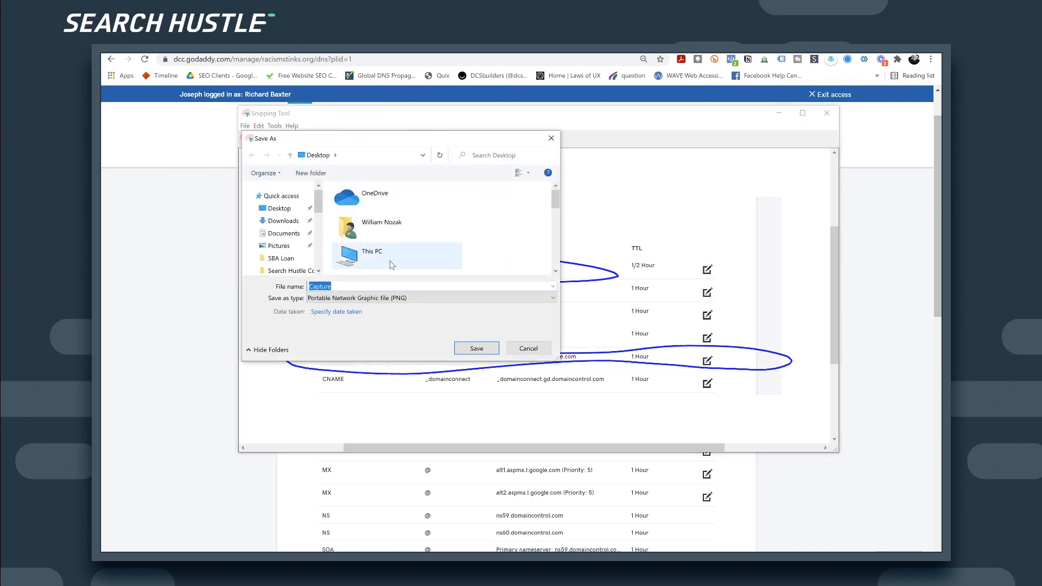
type("racism stink")
key("Return")
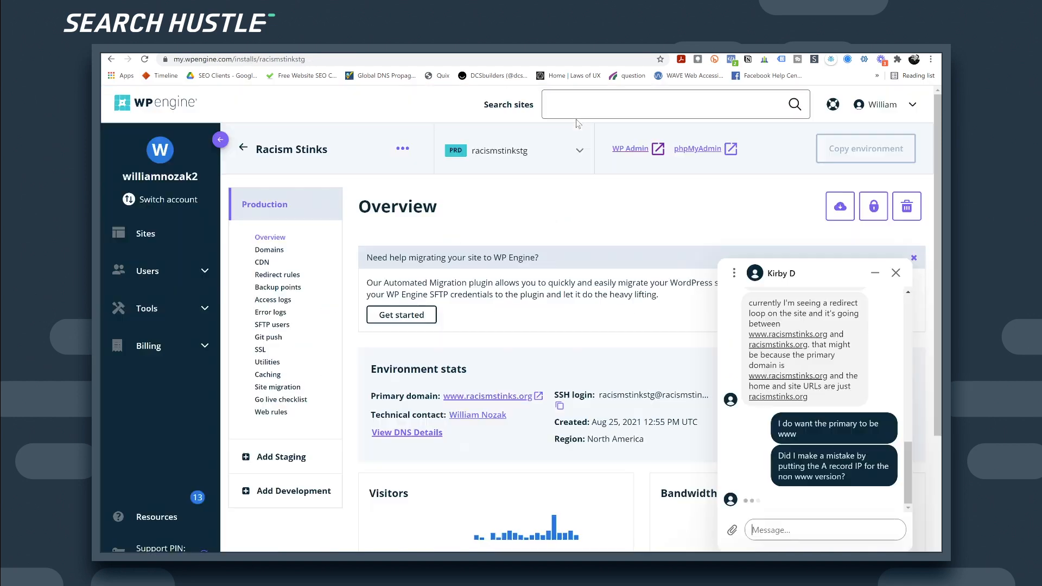
Step: Start attaching a file to the support chat and browse the Desktop for the DNS screenshot
left_click(731, 534)
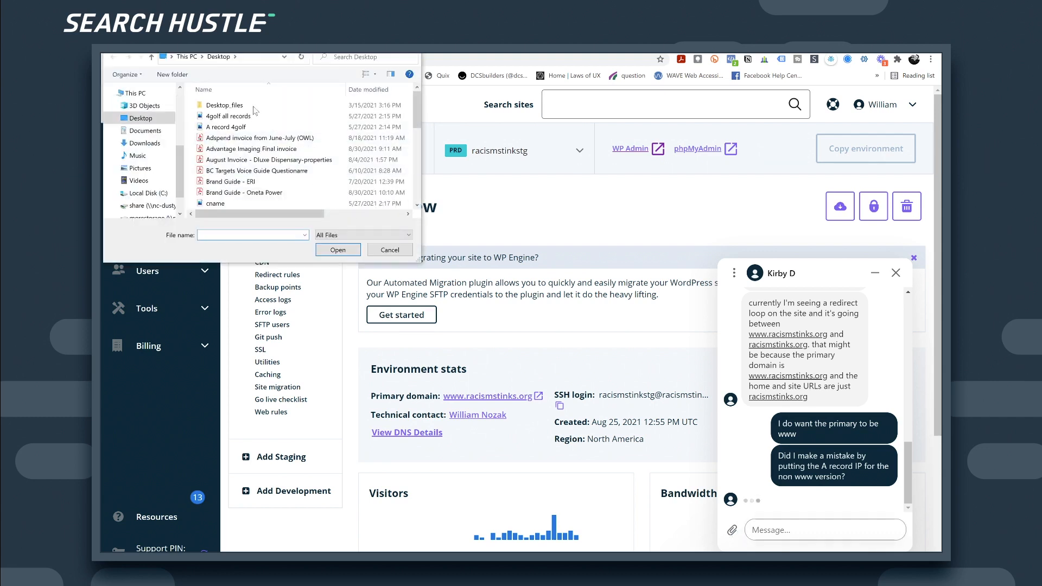
left_click(152, 57)
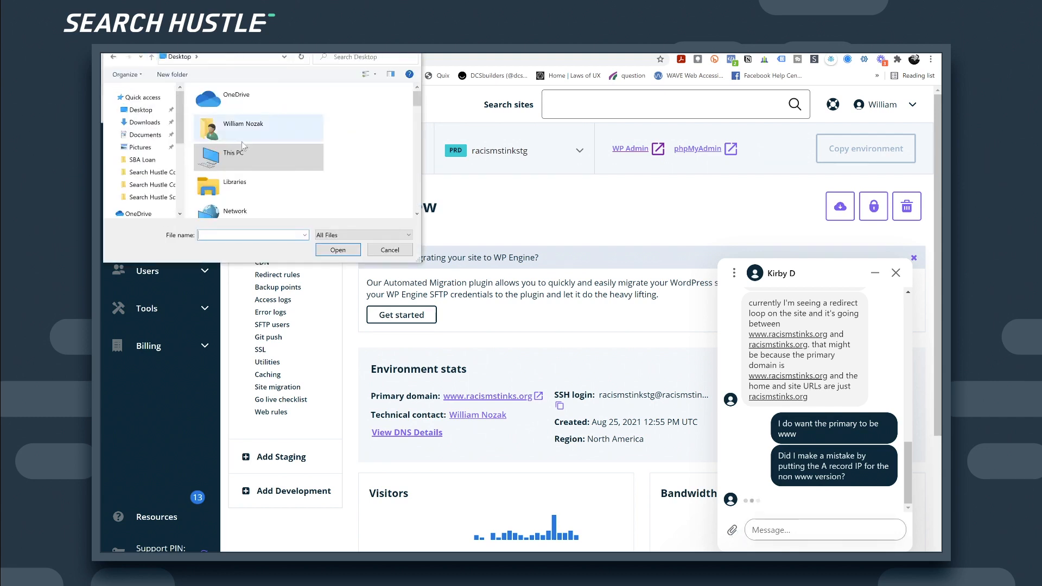
scroll(244, 143, "down", 5)
scroll(257, 157, "down", 10)
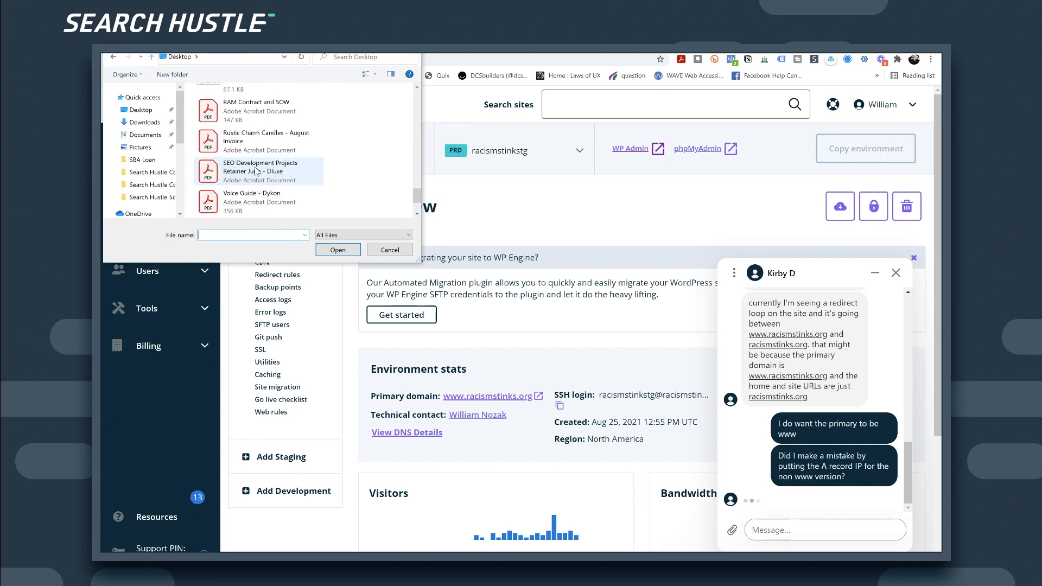
scroll(256, 147, "up", 3)
Step: Attach the racism stinks DNS screenshot PNG to the support chat
double_click(259, 151)
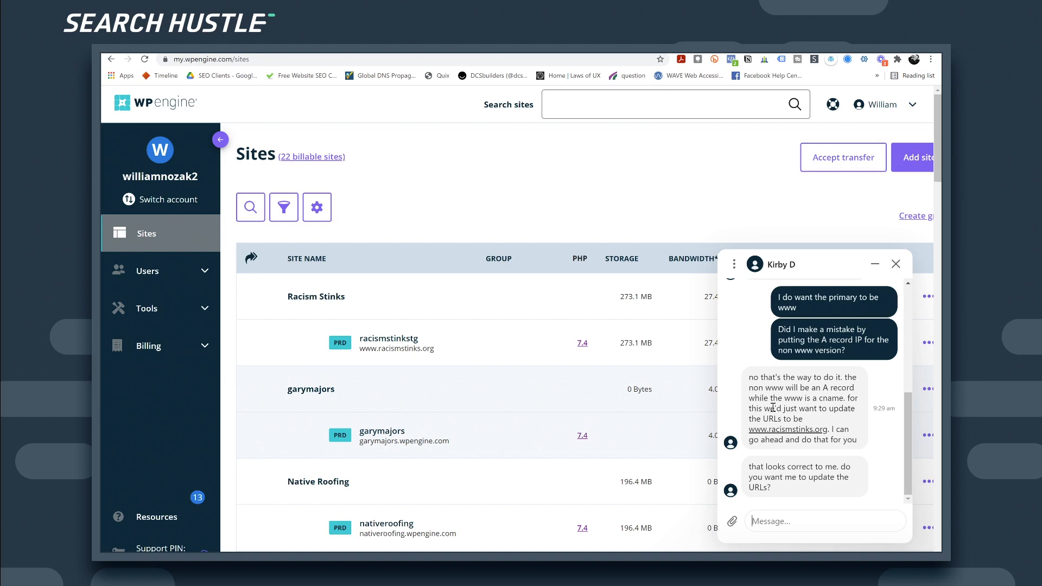
Step: Ask support if they mean the CMS, say you can't log in, then reply 'k lets do it.'
type("Are you talking about in the CMS")
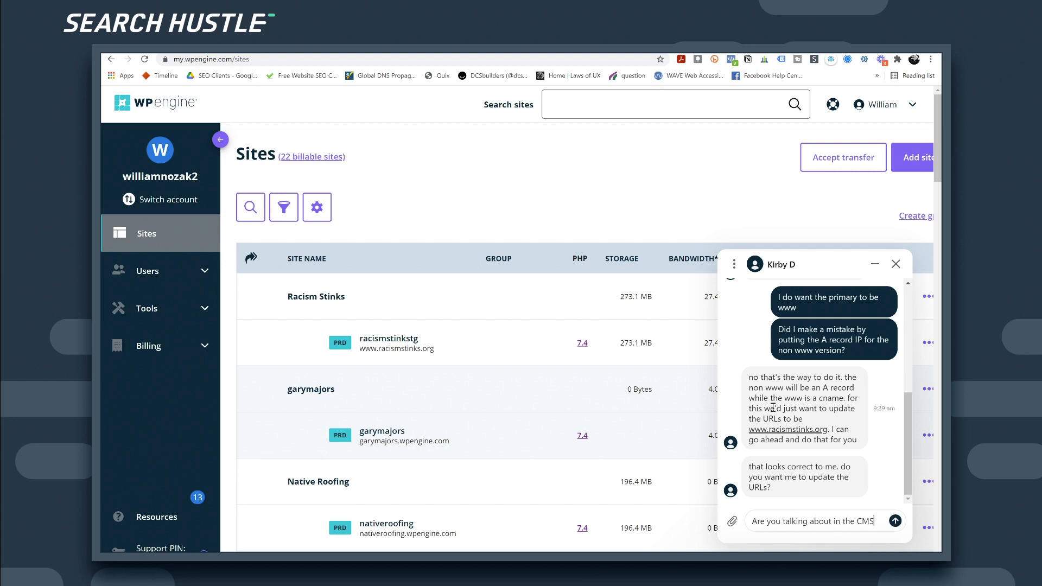
type("?")
key("Return")
type("I do")
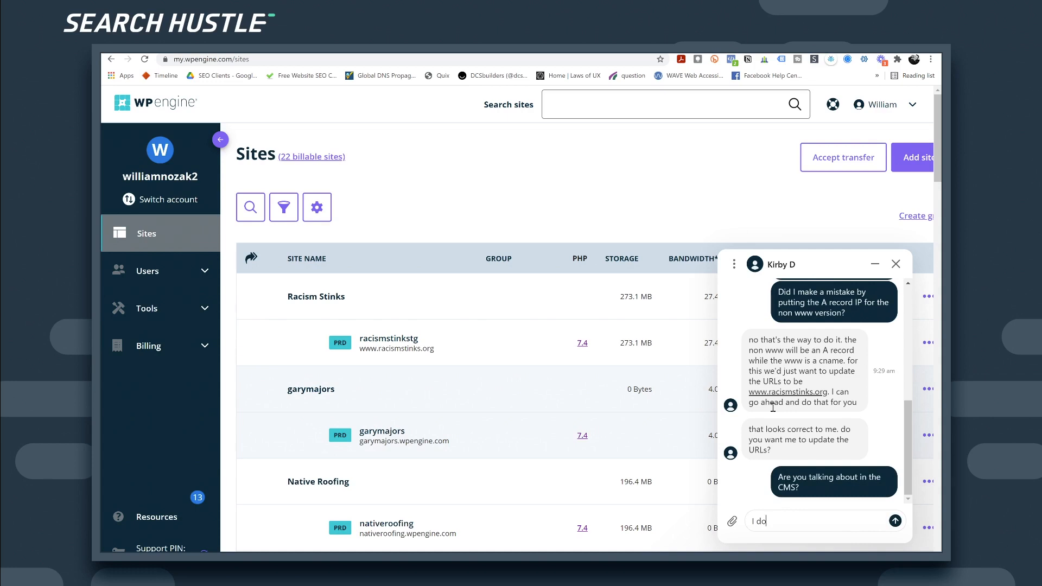
type("n;t mind doing that but I cant")
type("login")
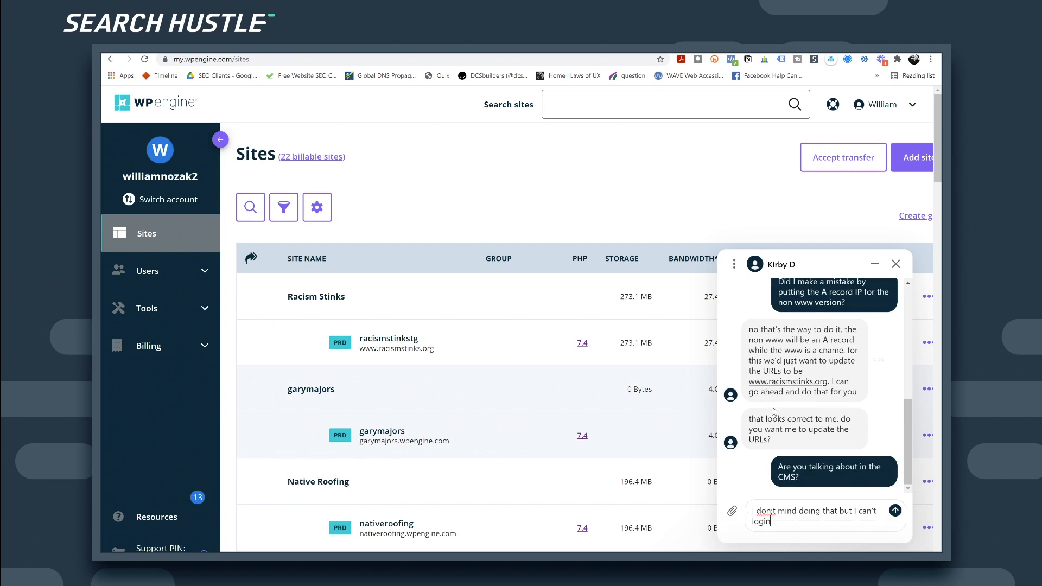
type("'")
key("Return")
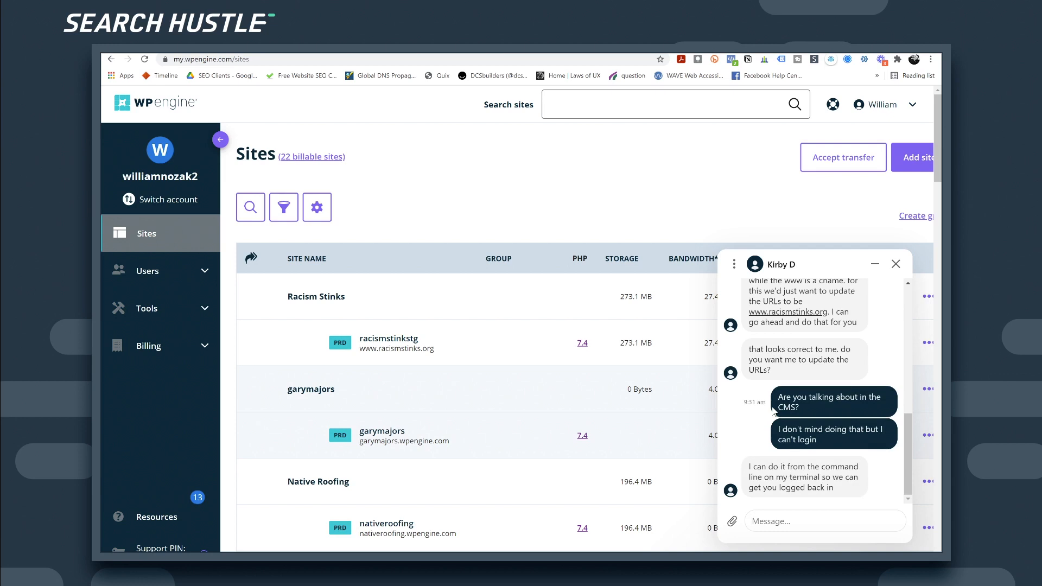
type("k lets do it.")
key("Return")
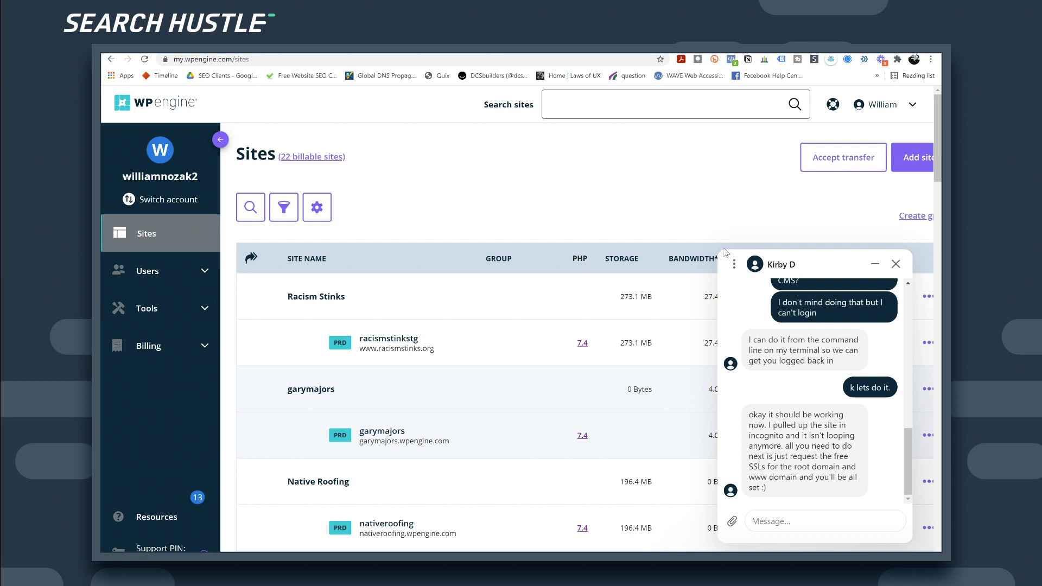
Step: Close the support chat and open WP Admin for the racismstinkstg install
left_click(875, 264)
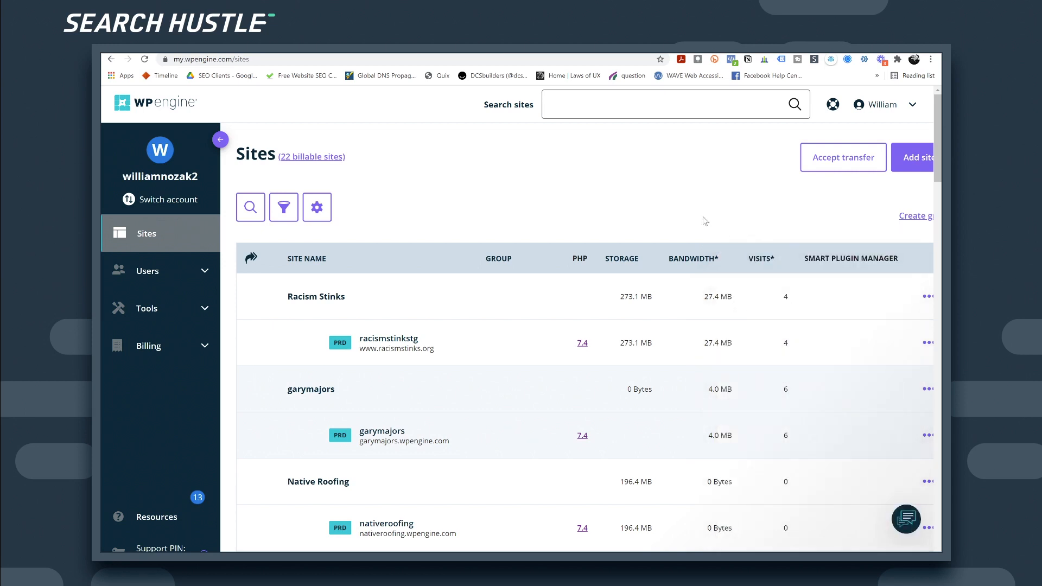
left_click(395, 345)
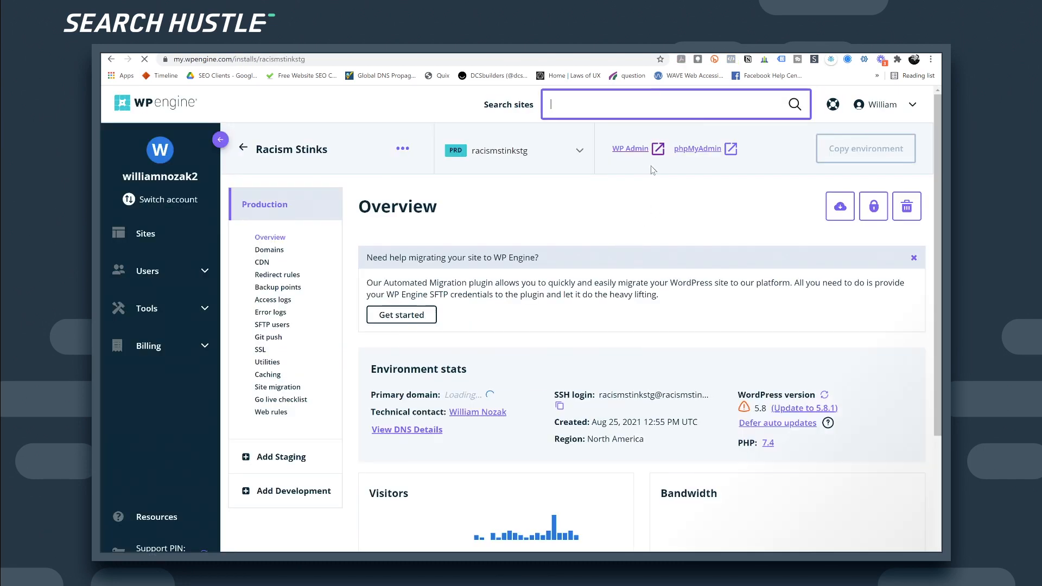
left_click(624, 149)
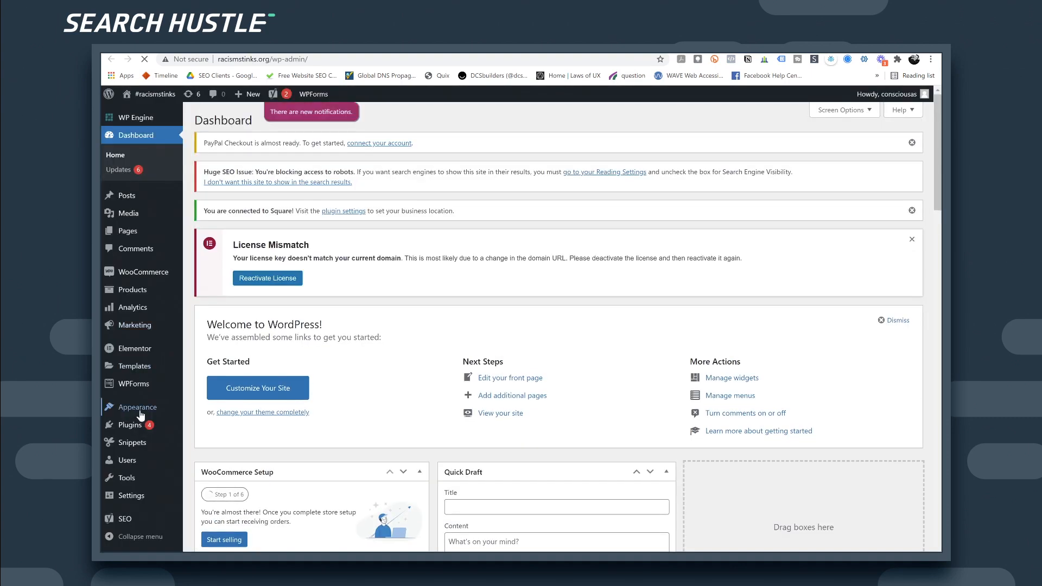
mouse_move(138, 393)
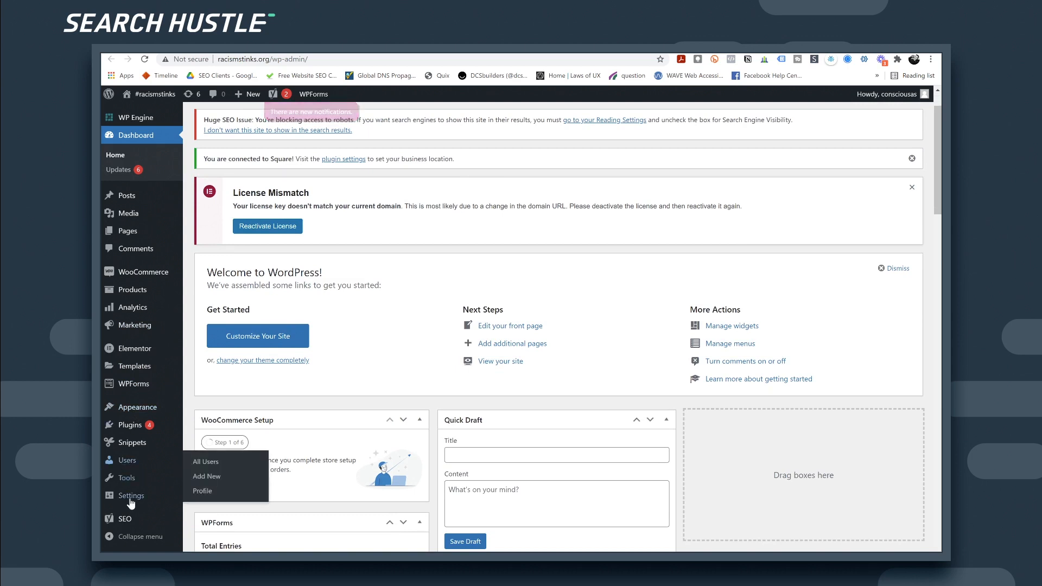
mouse_move(133, 495)
left_click(201, 444)
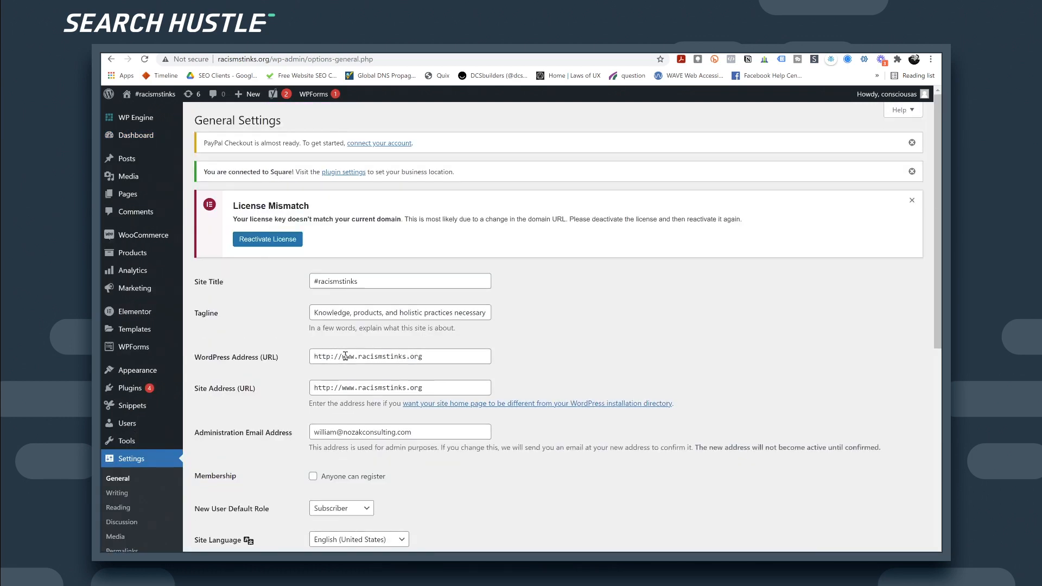
left_click_drag(358, 359, 345, 357)
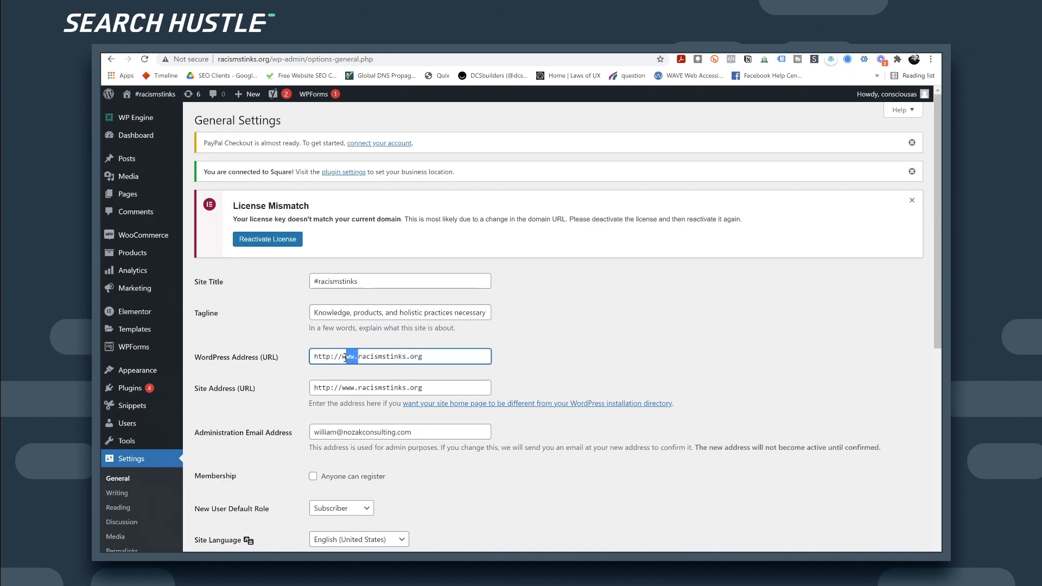
left_click(558, 354)
scroll(559, 354, "down", 1)
scroll(562, 354, "up", 1)
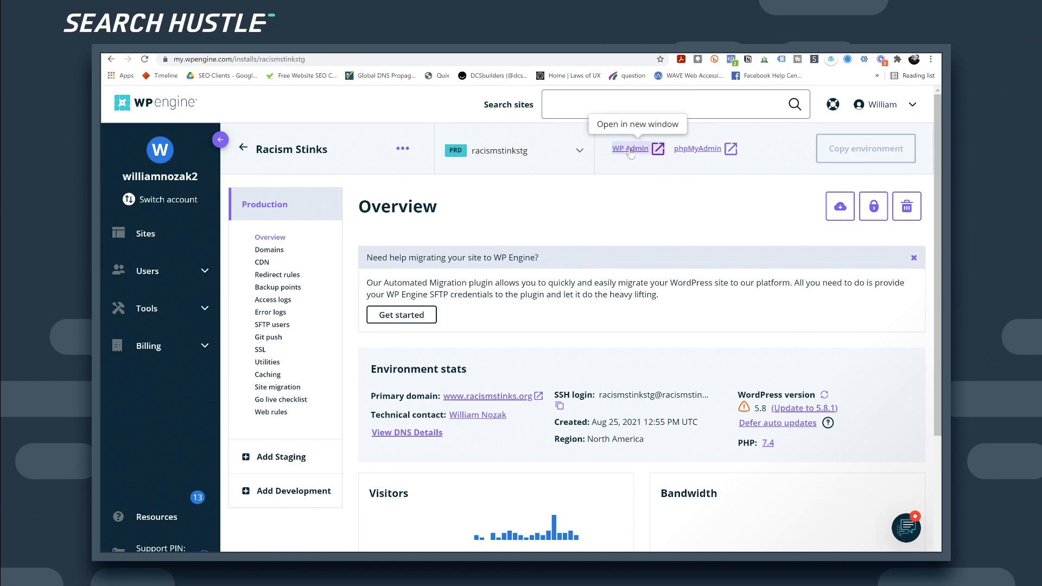
left_click(622, 153)
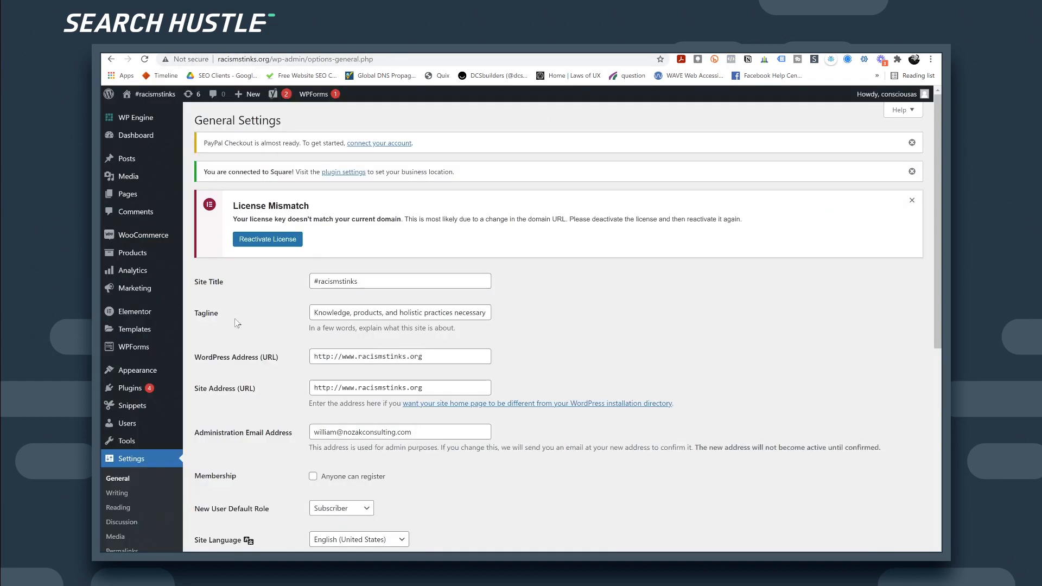
scroll(242, 315, "down", 1)
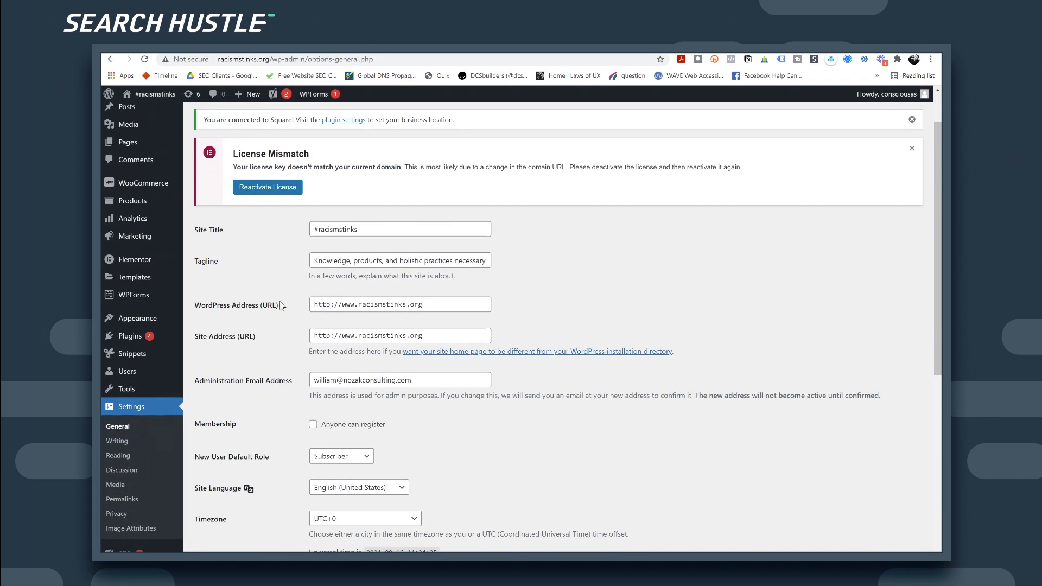
Step: Change both the WordPress Address and Site Address from http to https
left_click(343, 301)
left_click_drag(315, 304, 360, 305)
left_click(359, 306)
type("s")
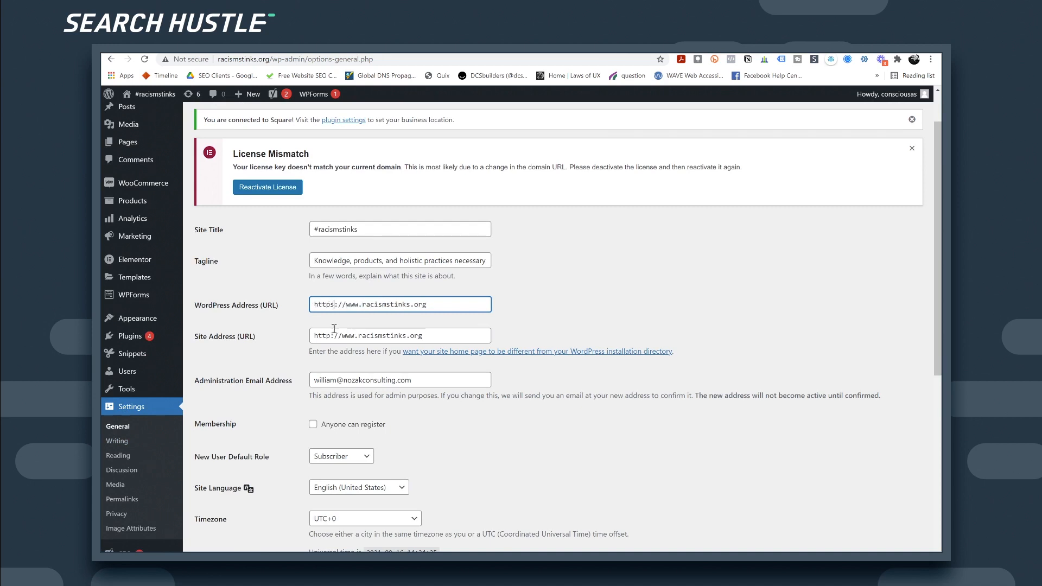
left_click(332, 335)
type("s")
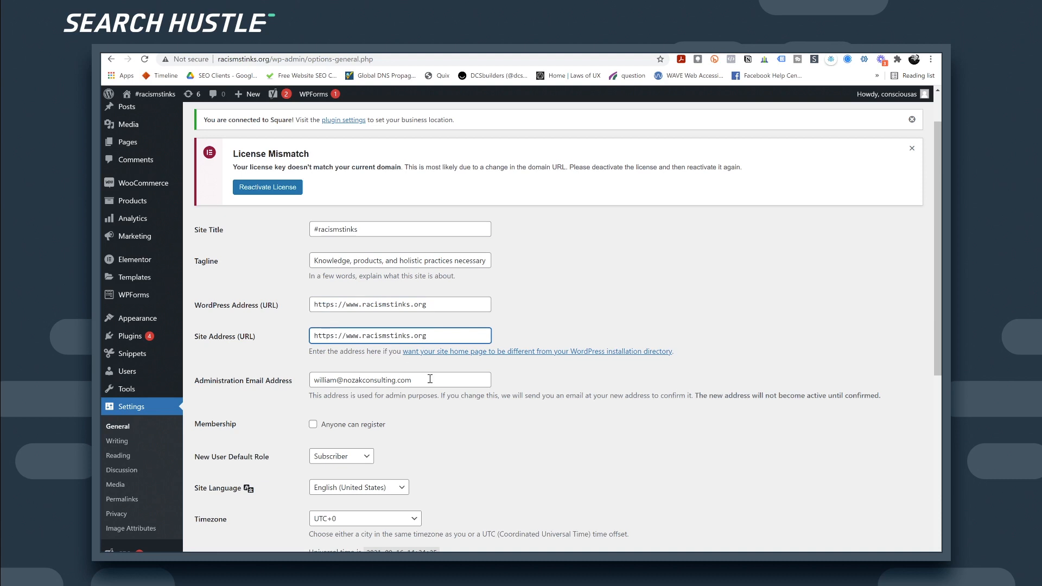
scroll(428, 397, "down", 2)
left_click(448, 201)
type("/")
left_click(442, 232)
type("/")
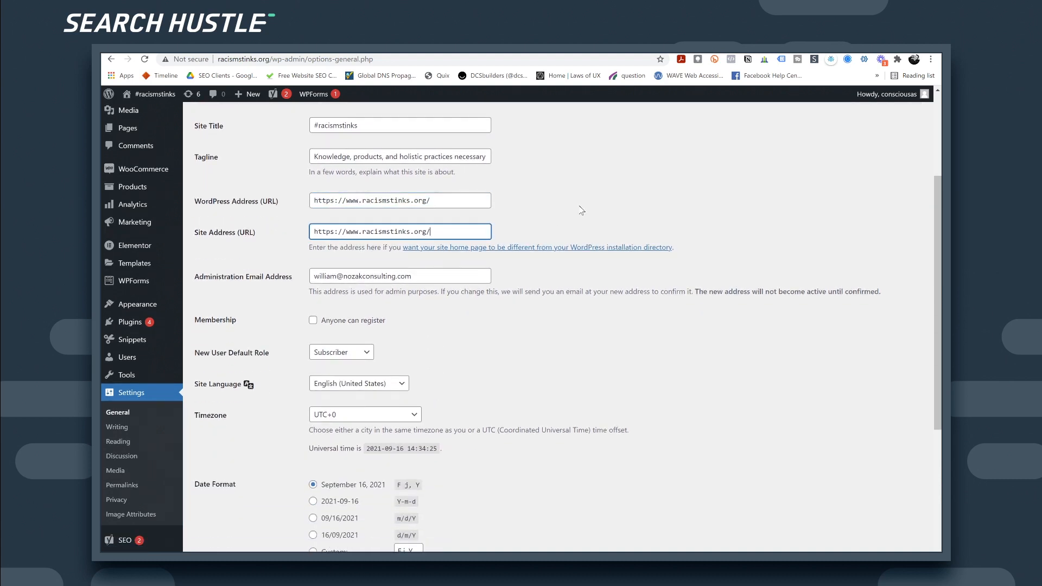
scroll(411, 474, "down", 5)
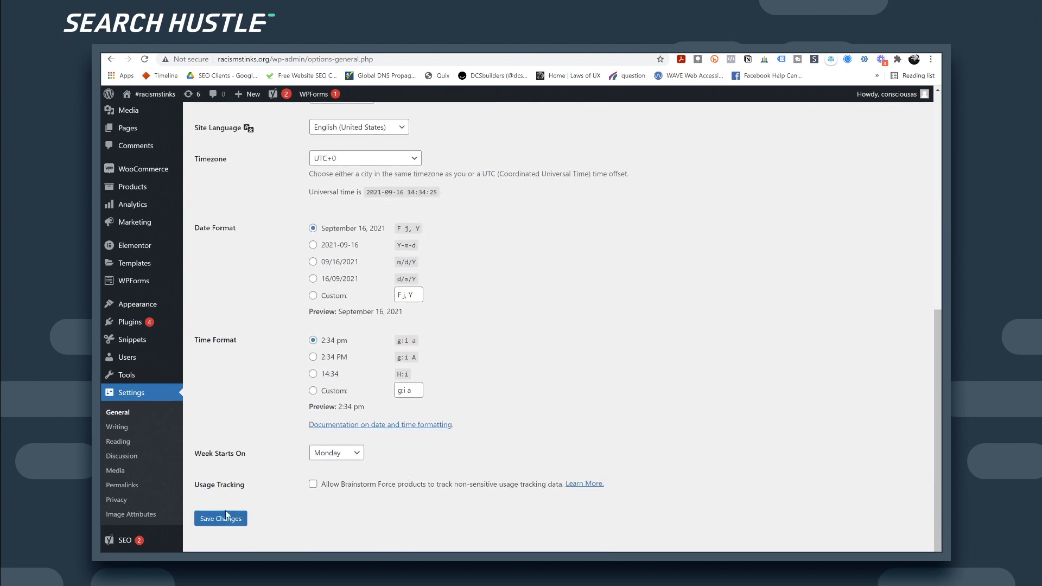
left_click(226, 517)
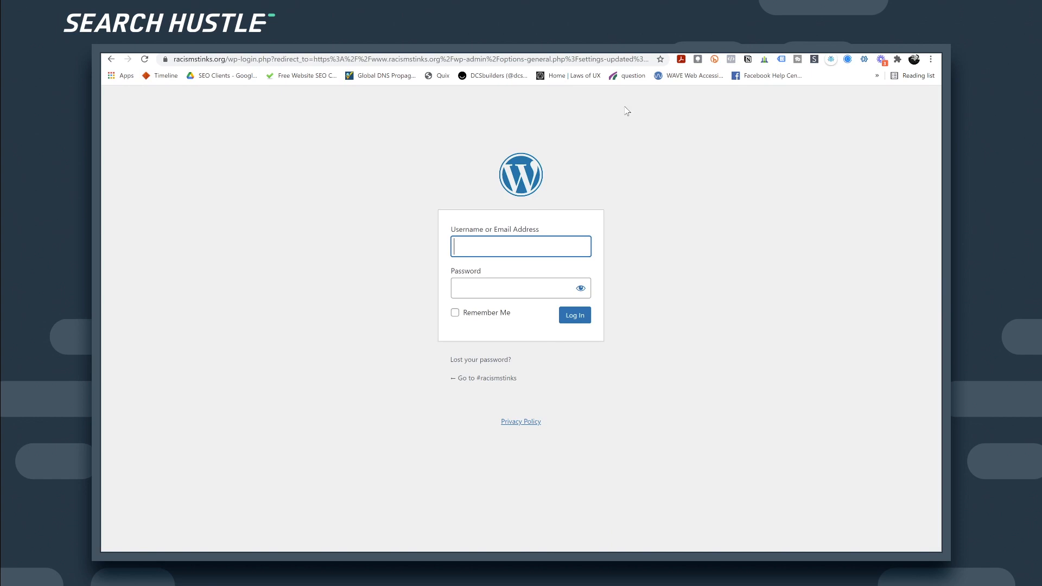
left_click(571, 44)
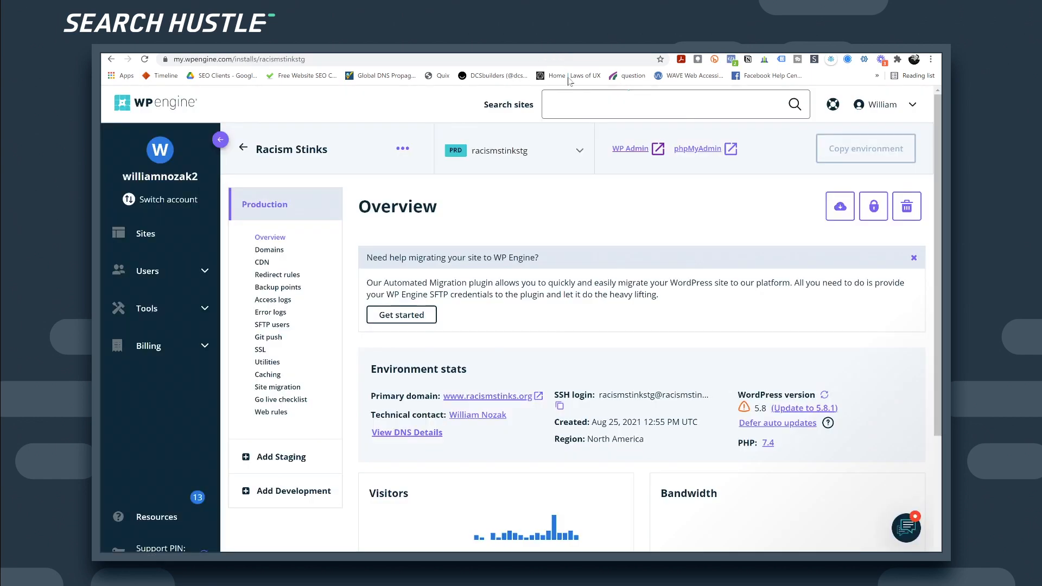
Step: Reopen WP Admin's General Settings and select the existing Tagline text
left_click(629, 149)
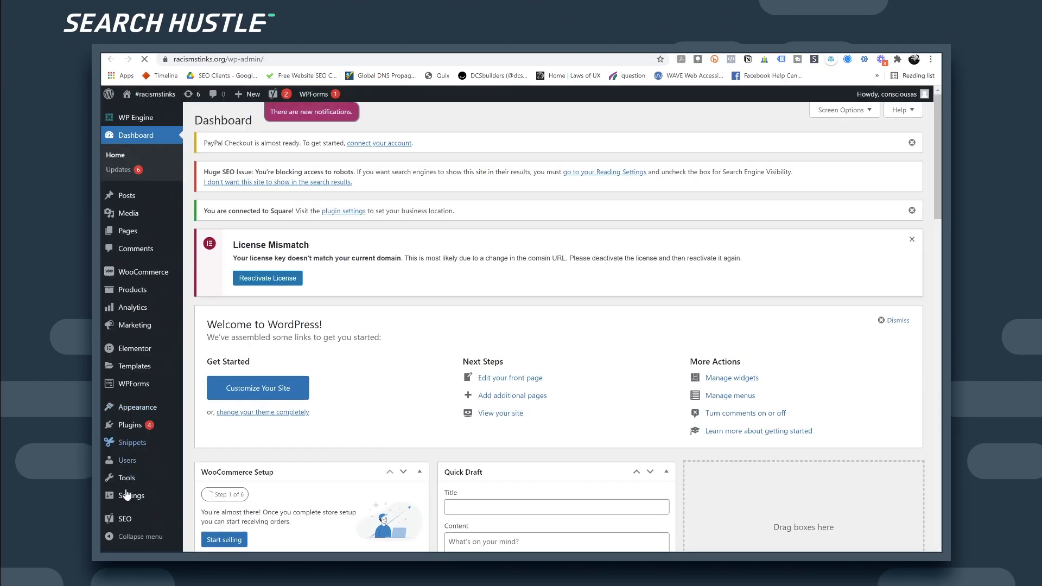
left_click(133, 500)
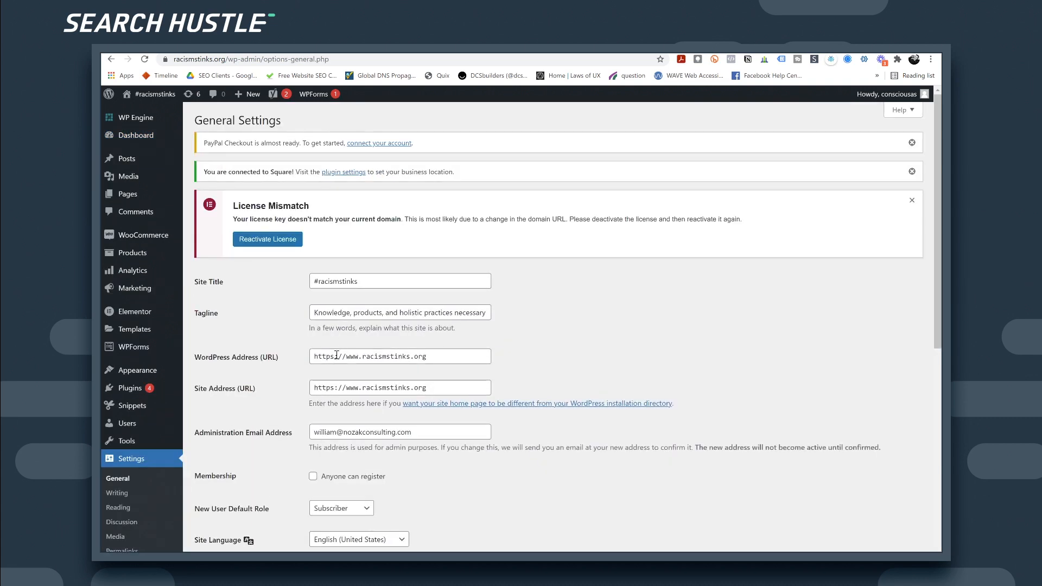
left_click_drag(367, 281, 301, 288)
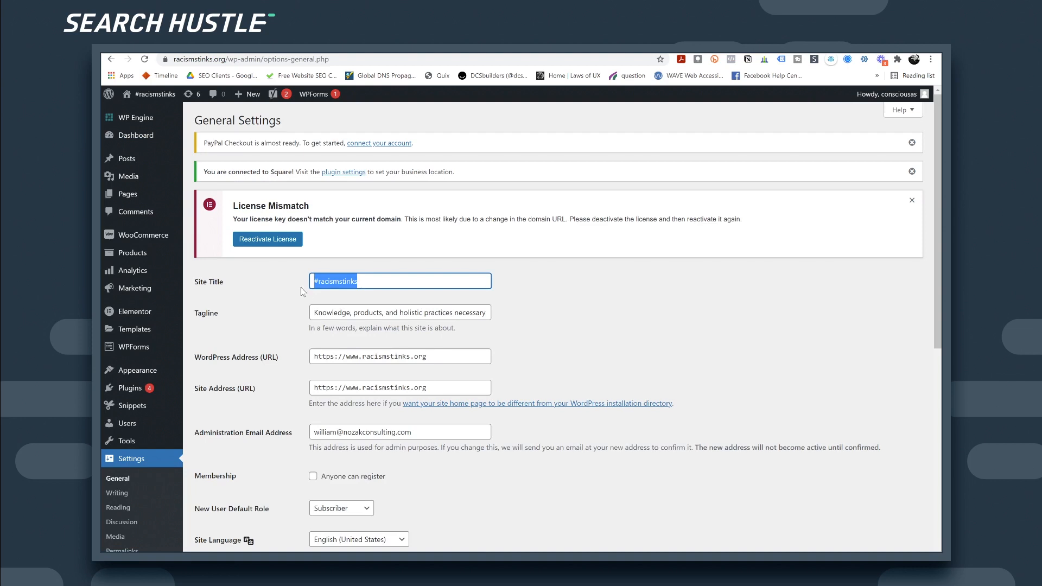
left_click(330, 312)
left_click_drag(347, 313, 299, 315)
left_click(488, 313)
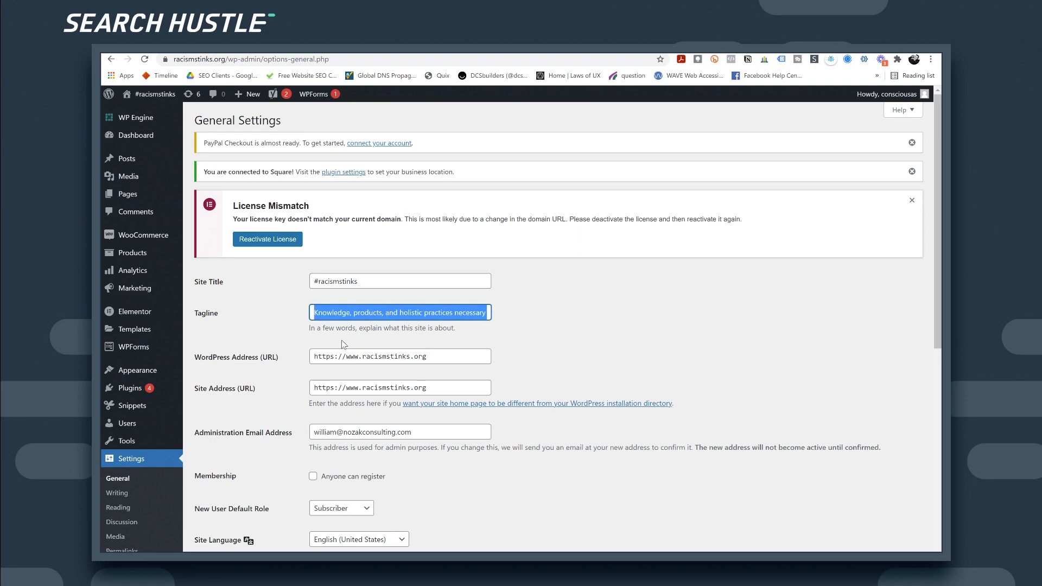
Step: Load racismstinks.org in a new tab to check the homepage headline
key("ctrl+t")
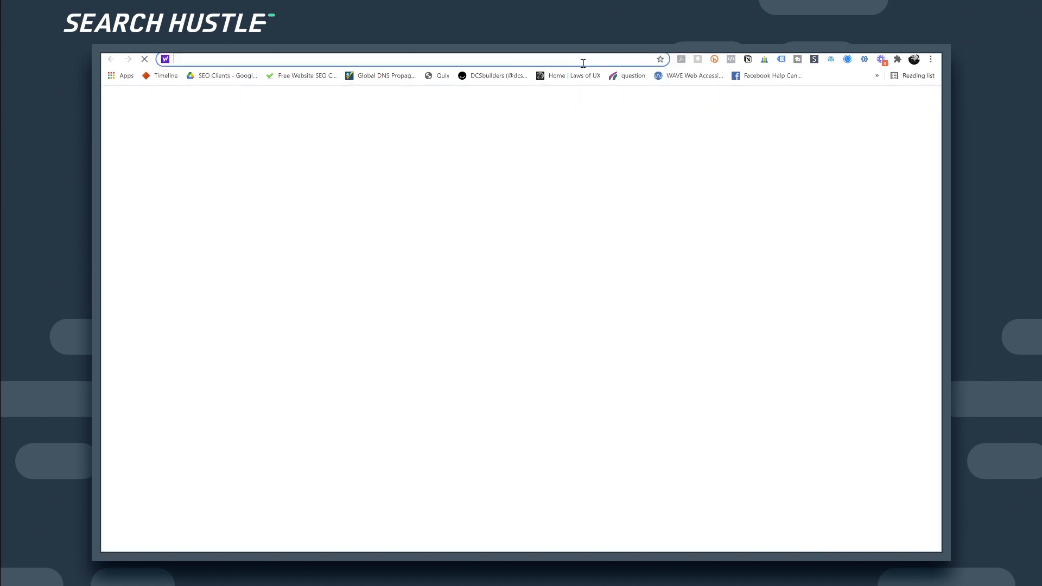
type("racism")
key("Return")
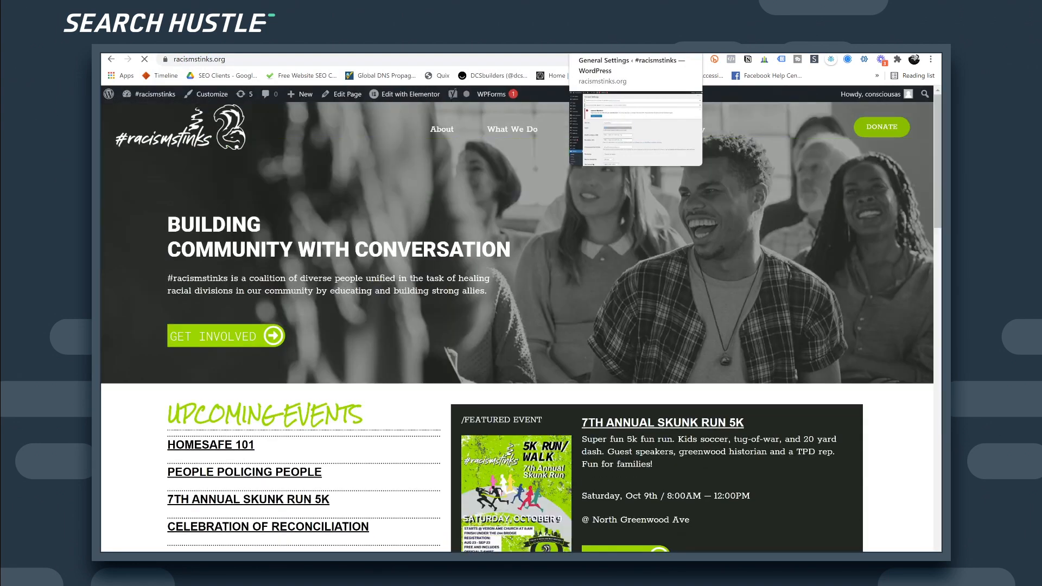
left_click(670, 49)
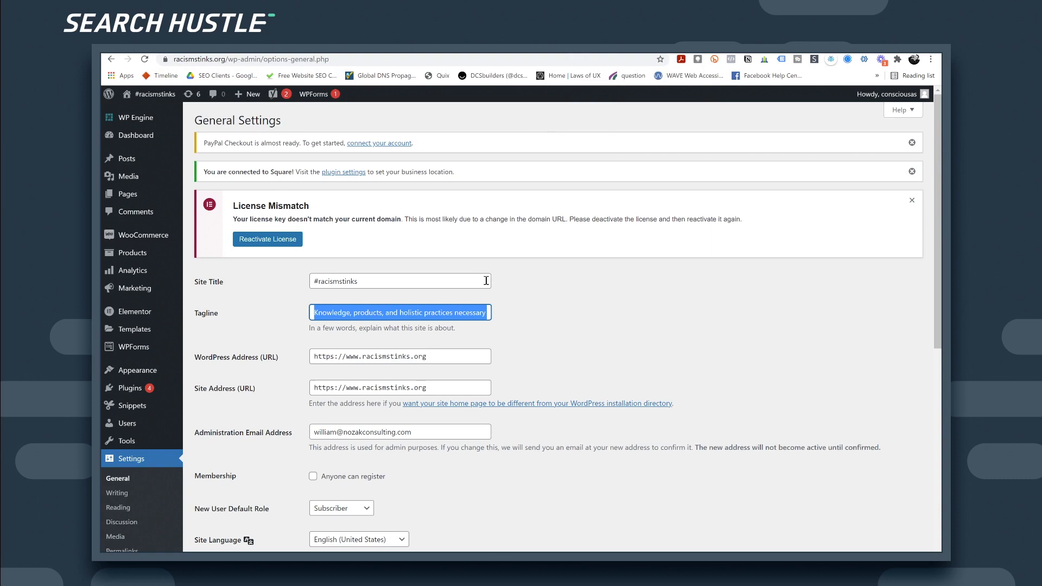
Step: Set the Tagline to 'Building Community With Conversation' and save the settings
type("Building Community With Conversation")
key("shift+End")
key("Delete")
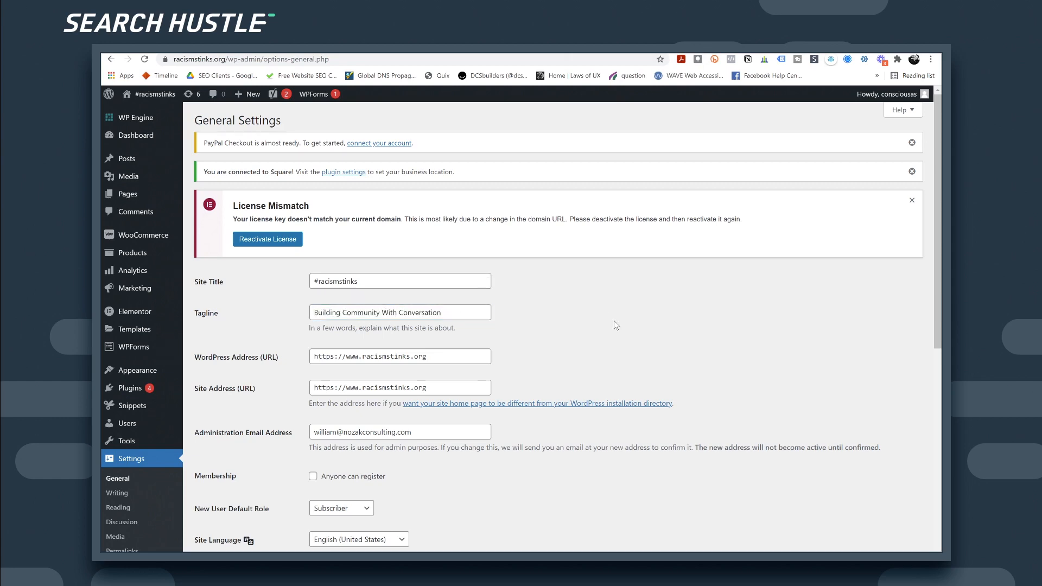
scroll(616, 322, "down", 5)
scroll(321, 521, "down", 3)
left_click(220, 518)
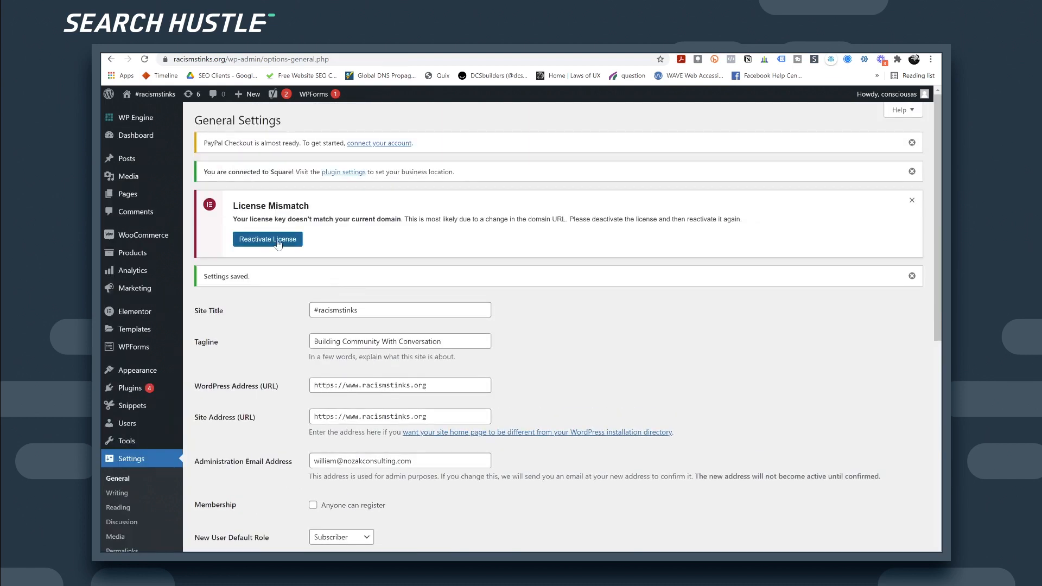
left_click(271, 243)
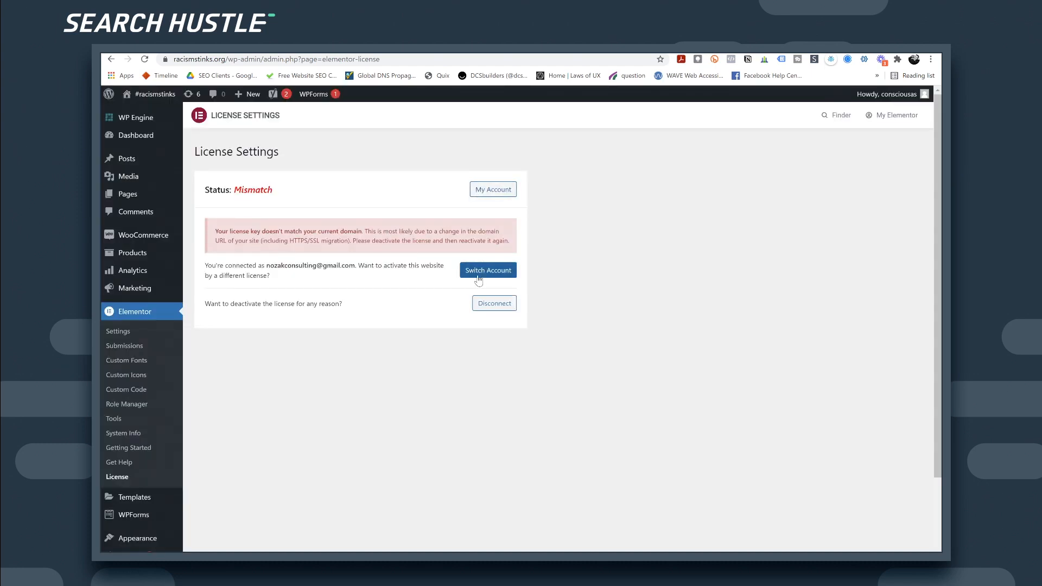
Step: Disconnect the mismatched Elementor license, sign in with the account email and password, and activate Elementor Pro
left_click(497, 307)
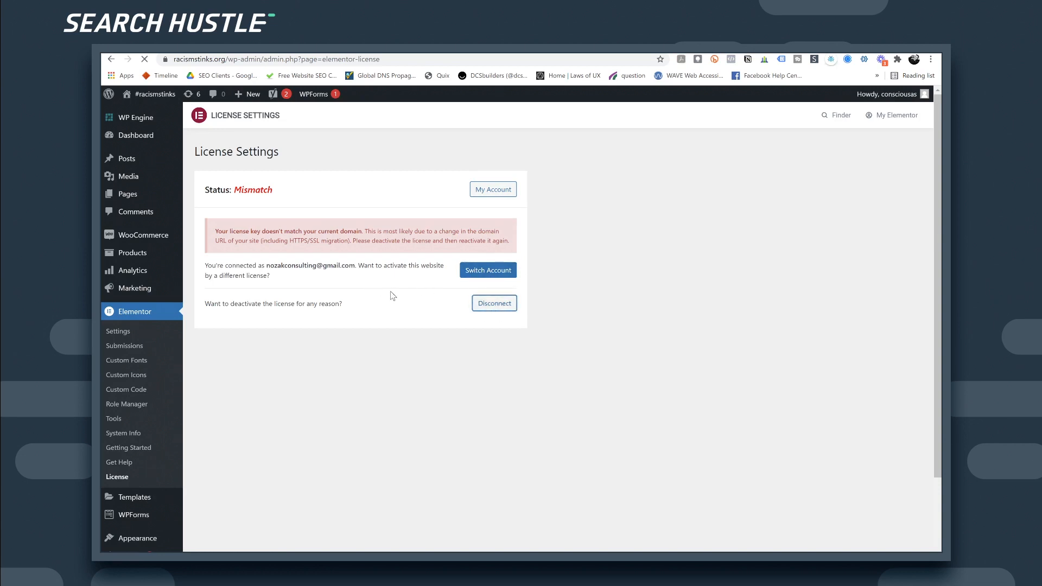
left_click(476, 260)
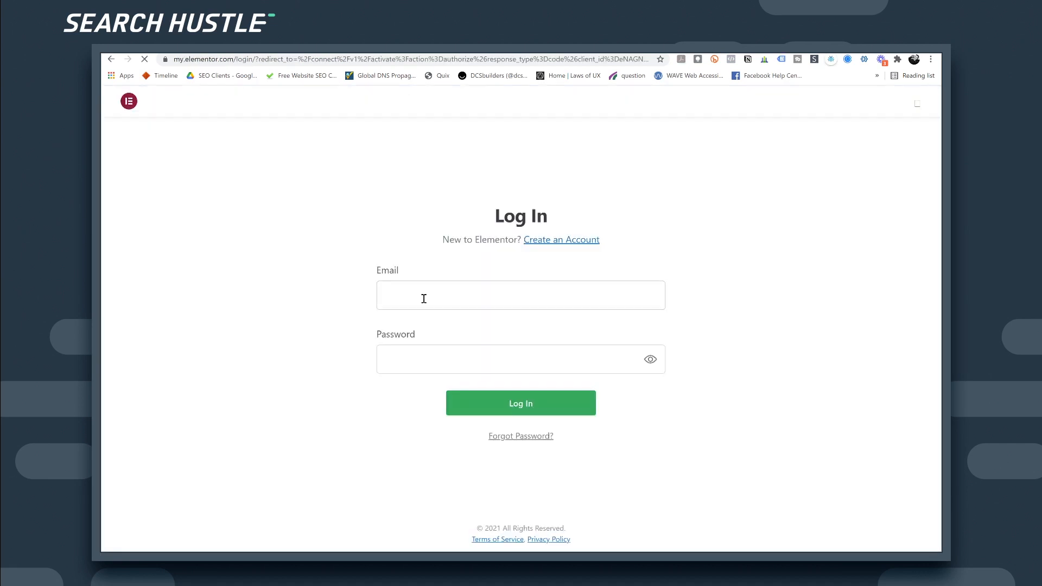
left_click(497, 293)
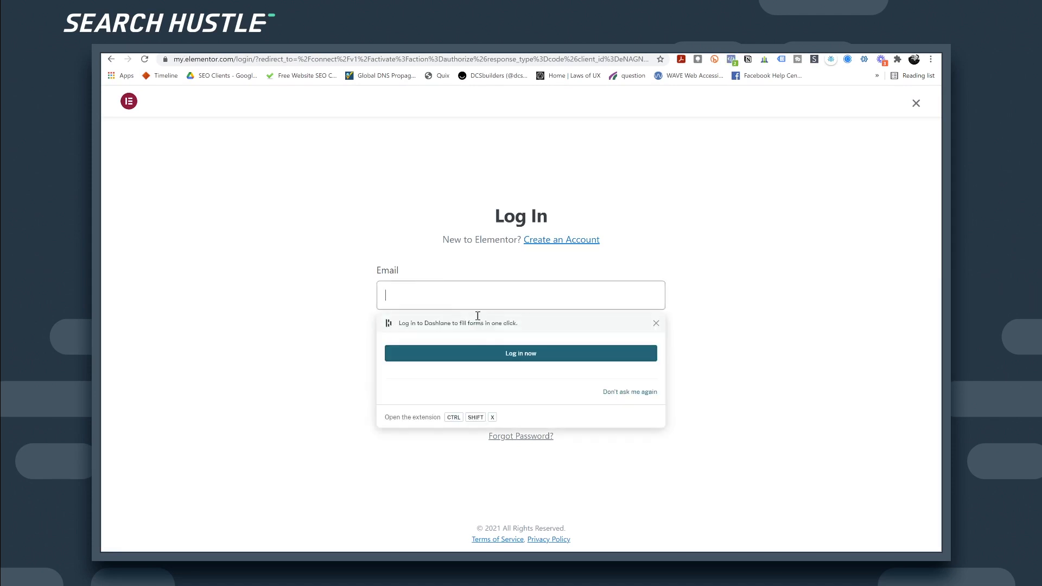
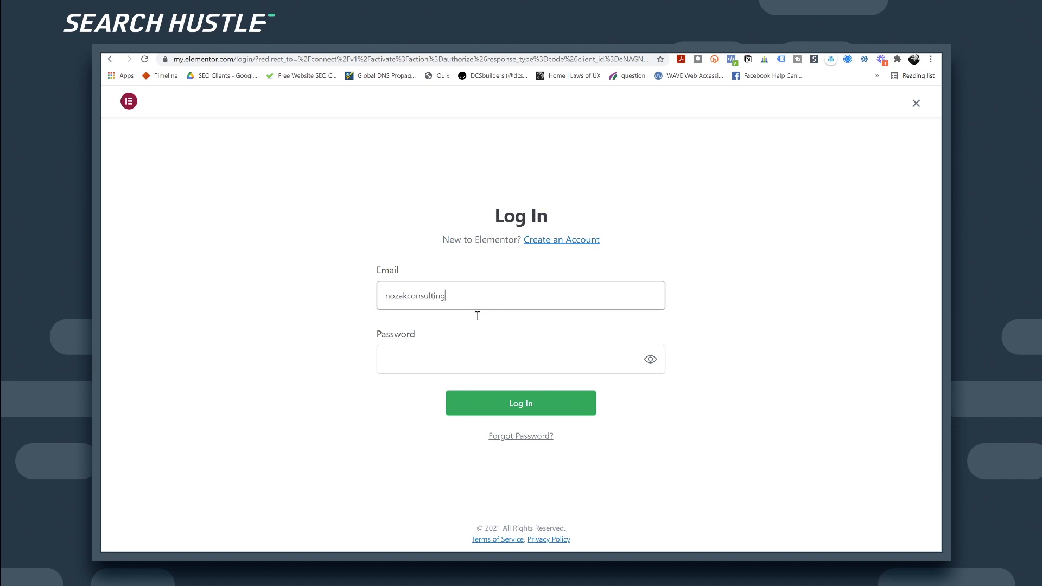
key("Tab")
type("••")
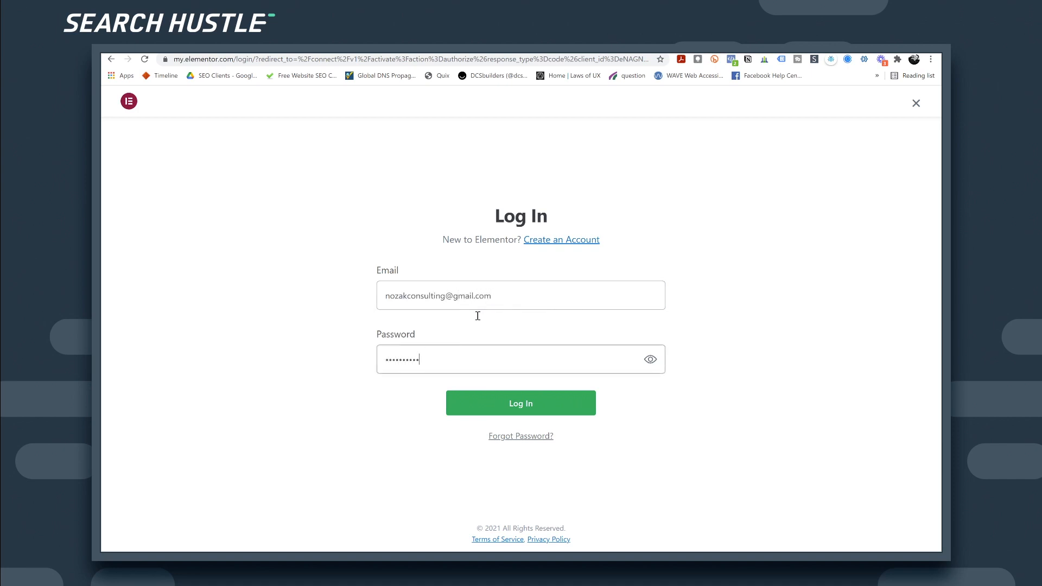
key("Return")
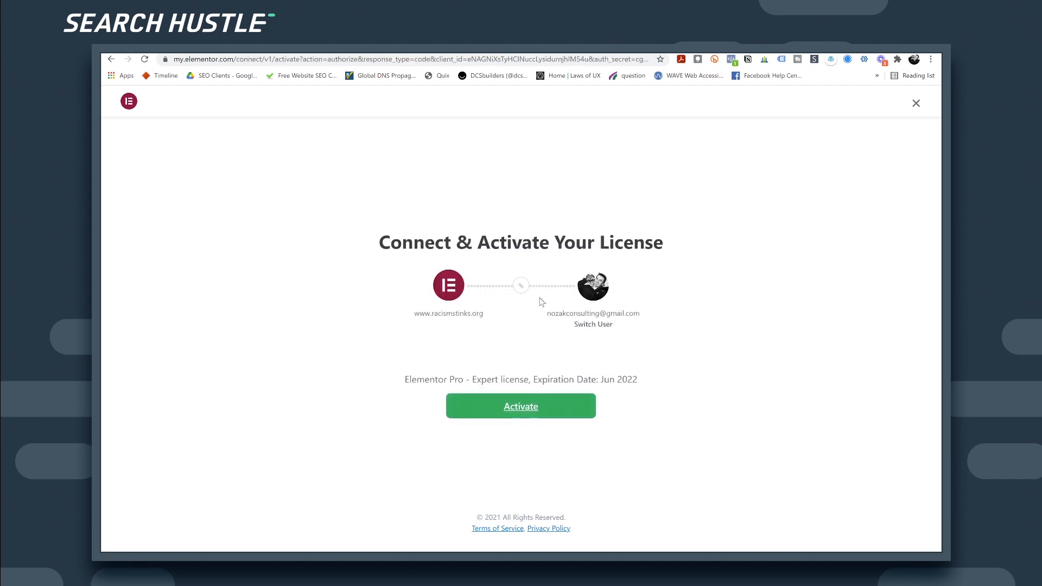
left_click(523, 409)
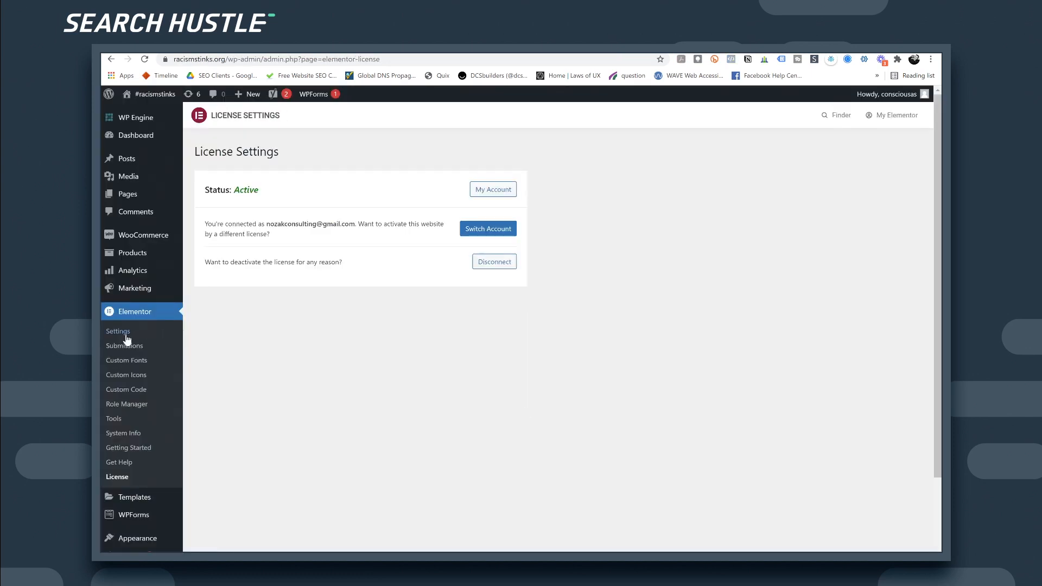
Step: Open Dashboard > Updates and start the WordPress 5.8.1 update, skipping the restore point
scroll(136, 304, "down", 2)
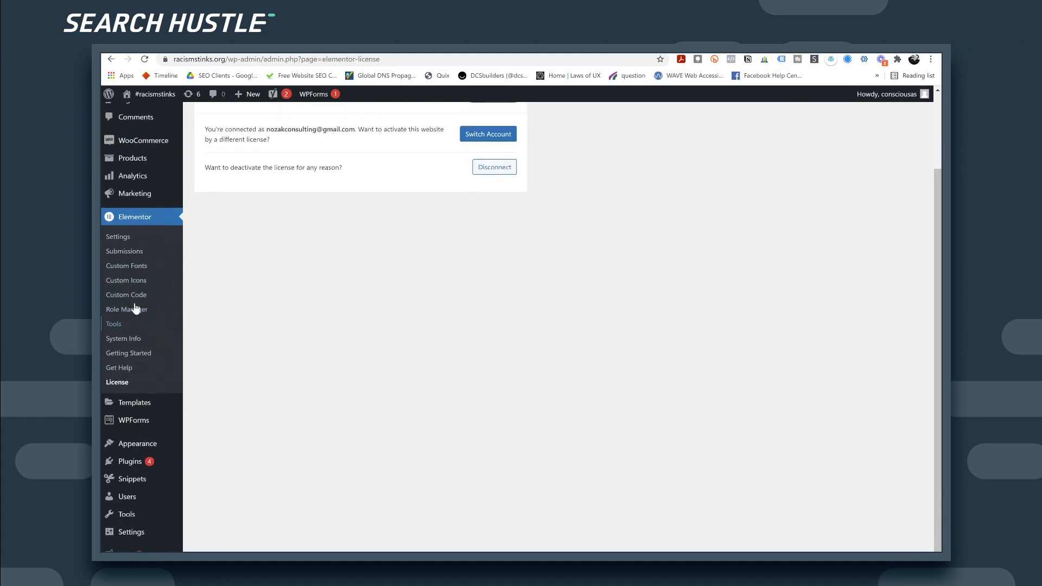
scroll(136, 304, "up", 2)
mouse_move(131, 136)
left_click(191, 152)
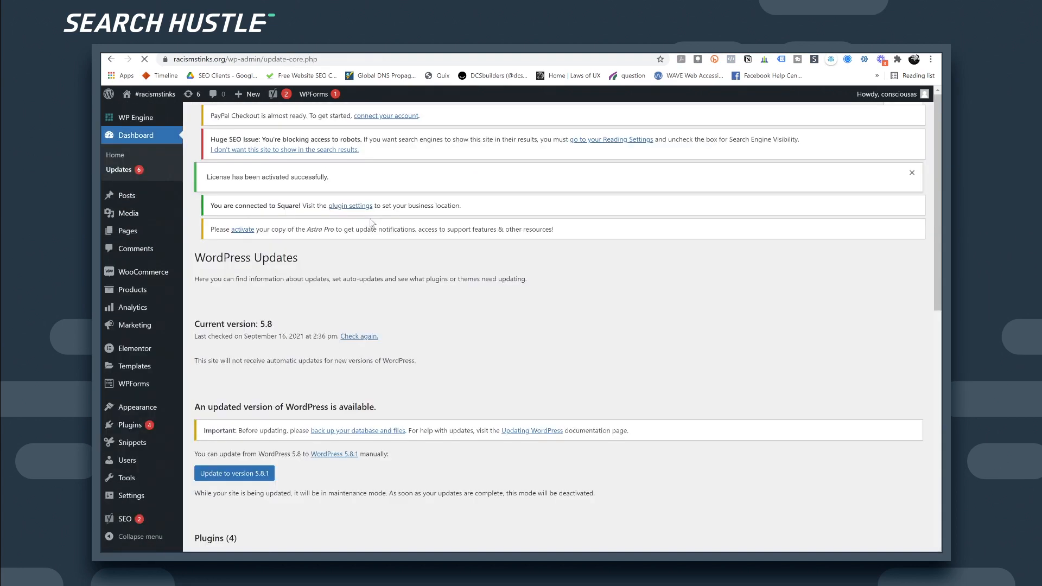
scroll(326, 272, "down", 2)
left_click(240, 392)
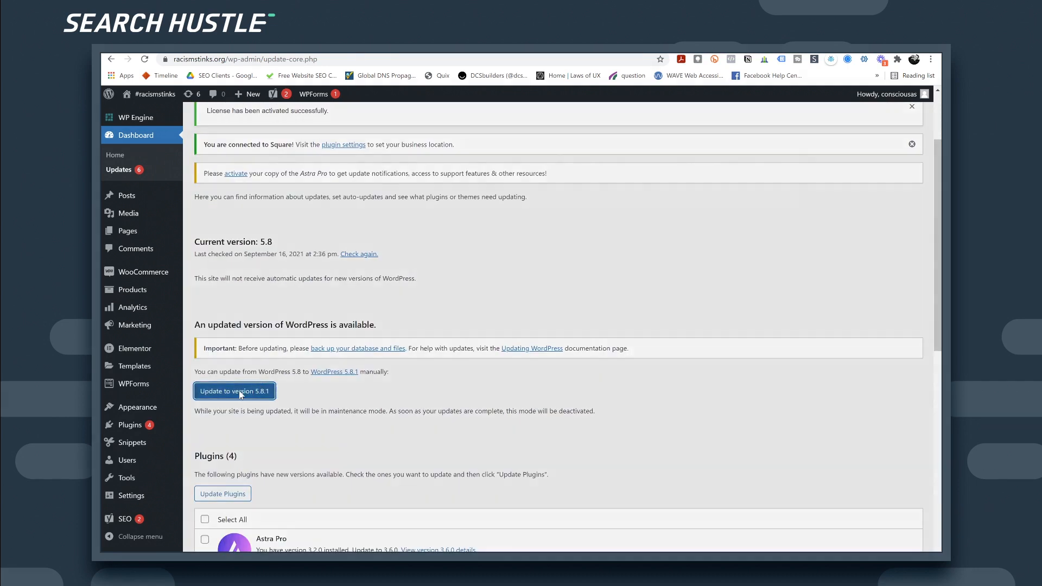
left_click(445, 189)
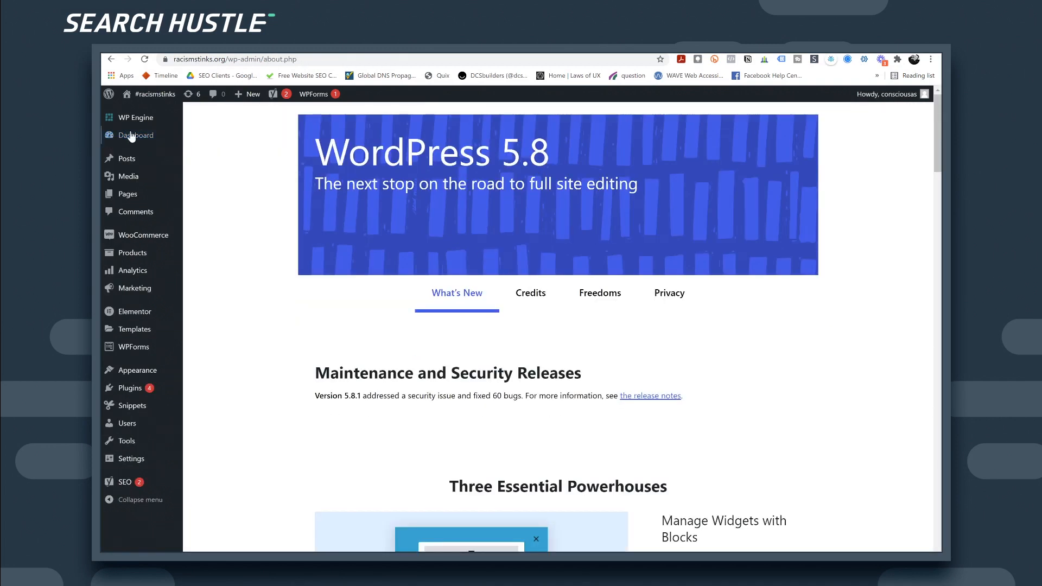
Step: Return to Updates and run the 5.8.1 update again, choosing 'No thanks, I already did this'
mouse_move(135, 135)
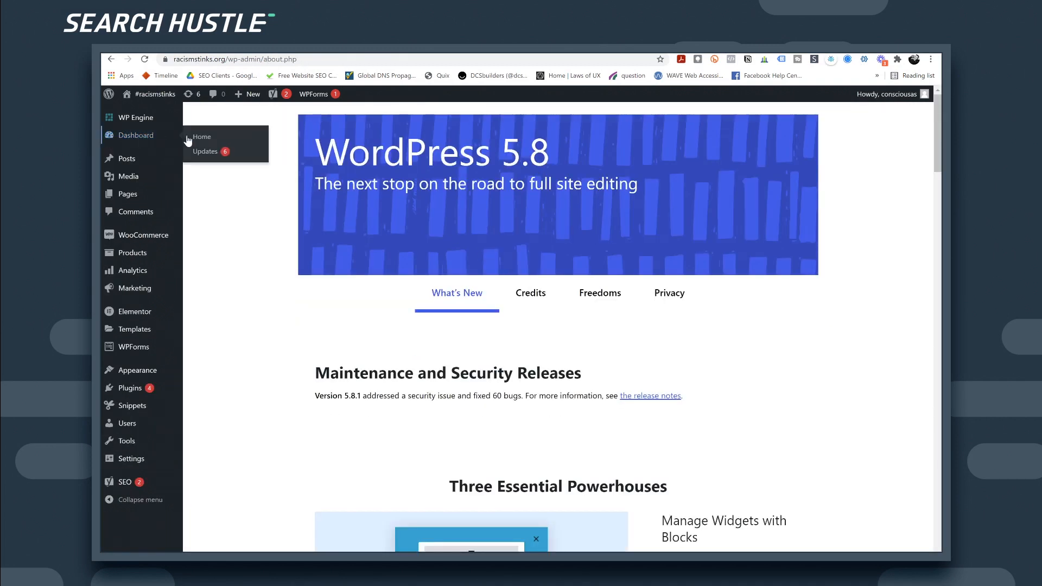
left_click(204, 153)
scroll(424, 328, "down", 3)
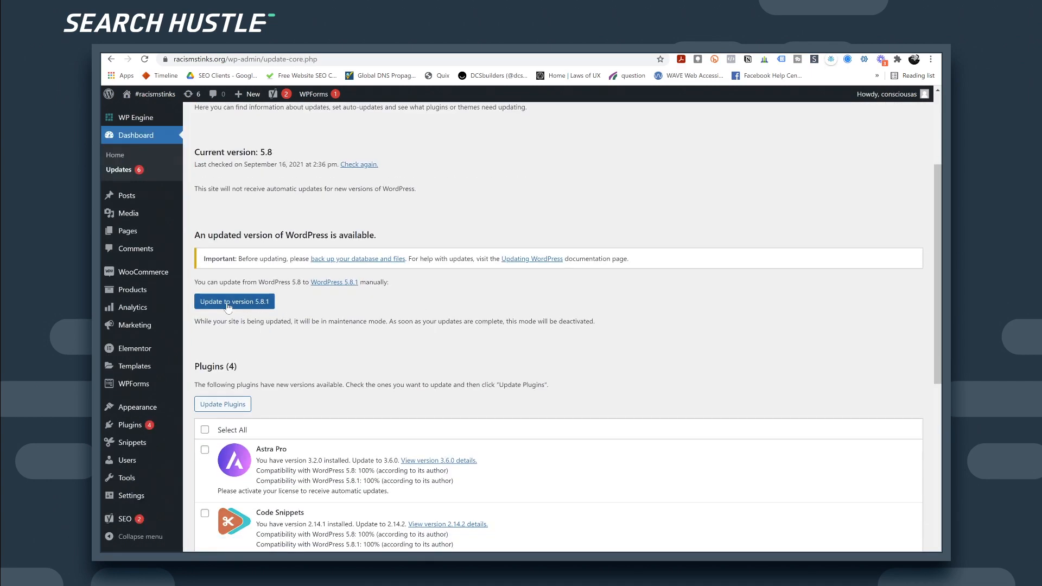
left_click(230, 304)
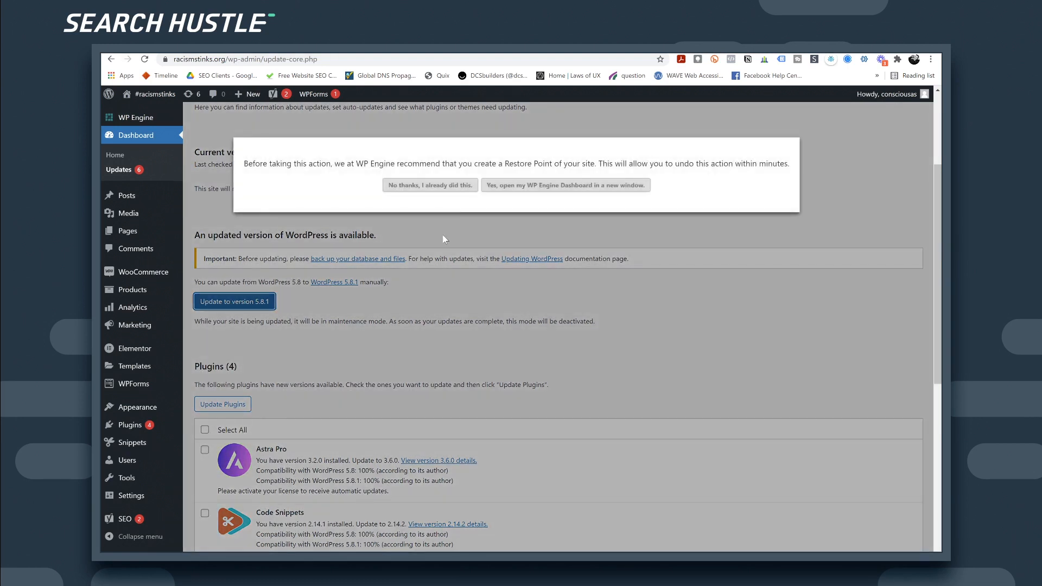
left_click(430, 186)
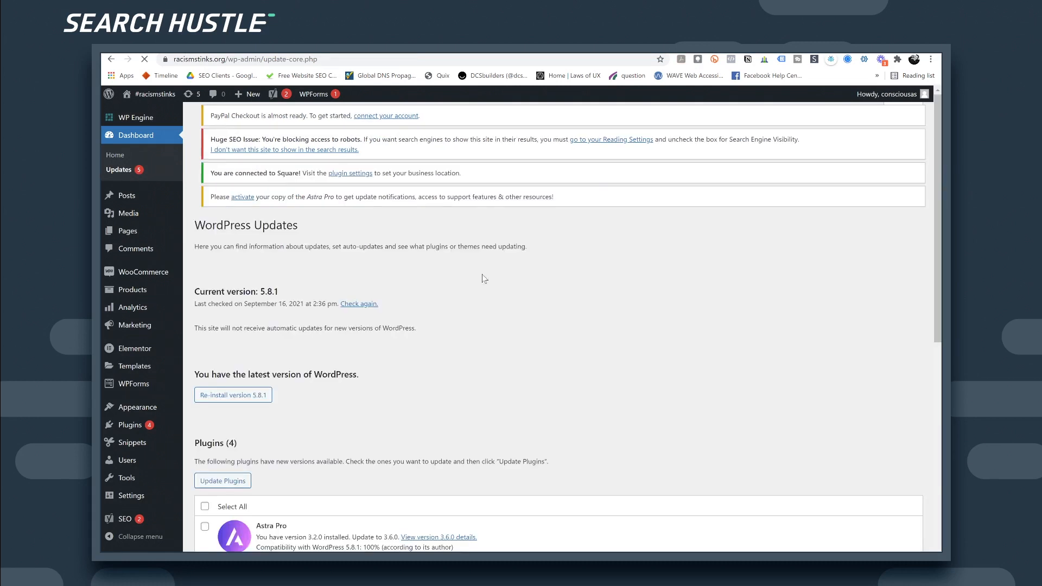
scroll(500, 318, "down", 1)
scroll(500, 319, "down", 1)
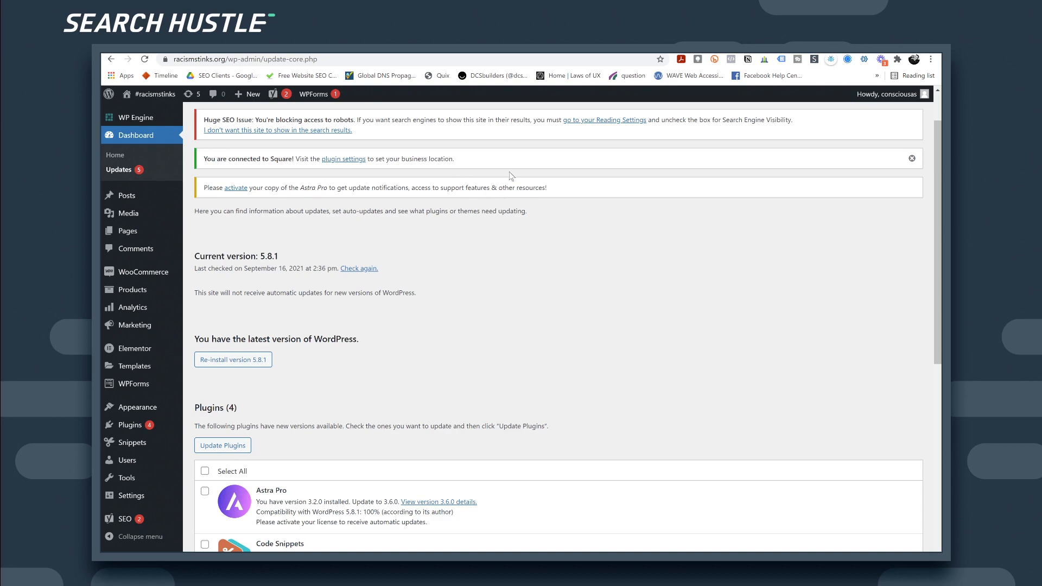
scroll(467, 245, "down", 2)
Step: Bulk-update all four pending plugins without a restore point, then return to the Updates page
left_click(205, 368)
left_click(225, 342)
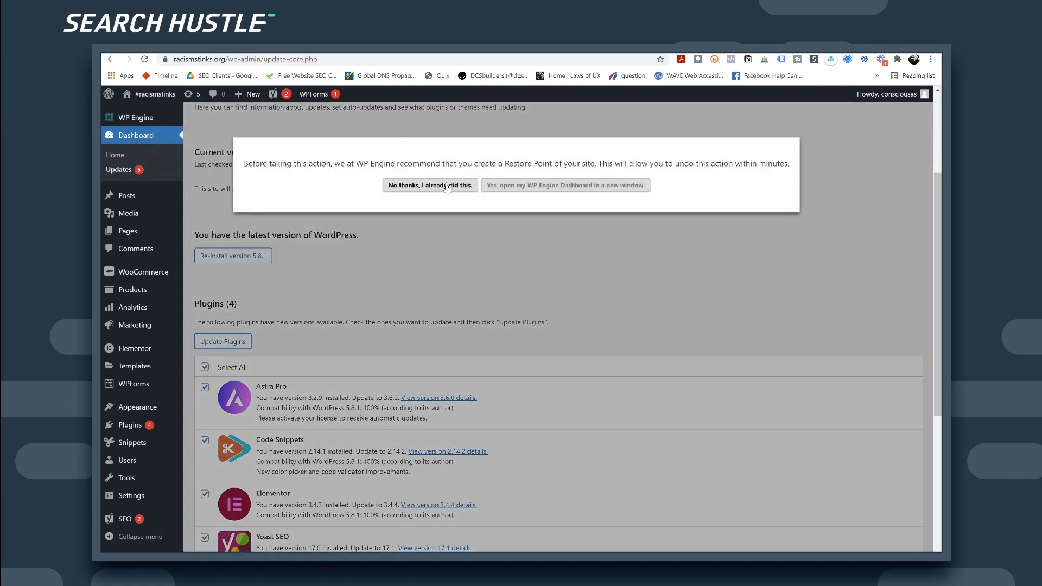
left_click(447, 186)
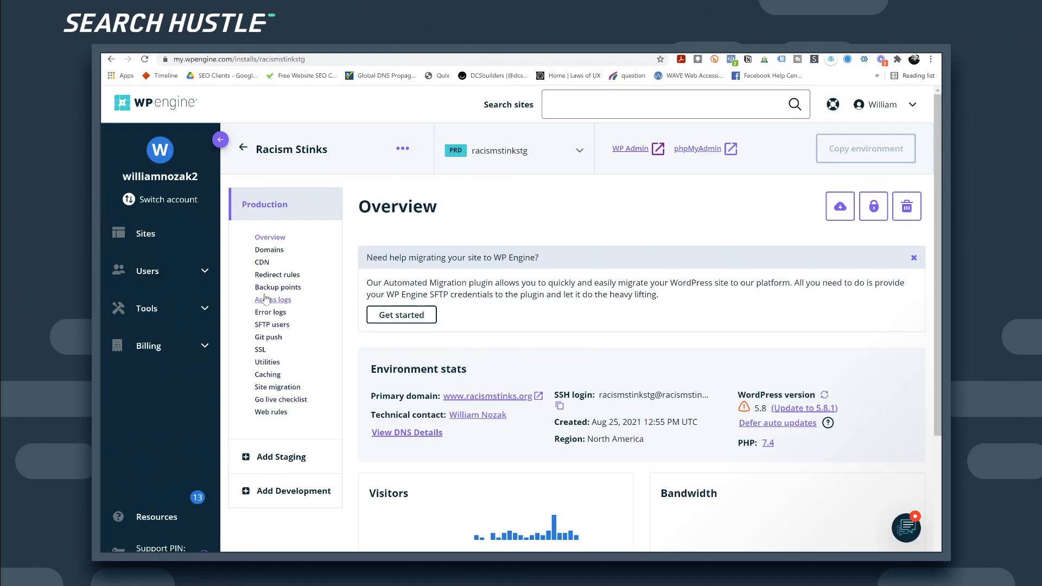
scroll(339, 372, "down", 1)
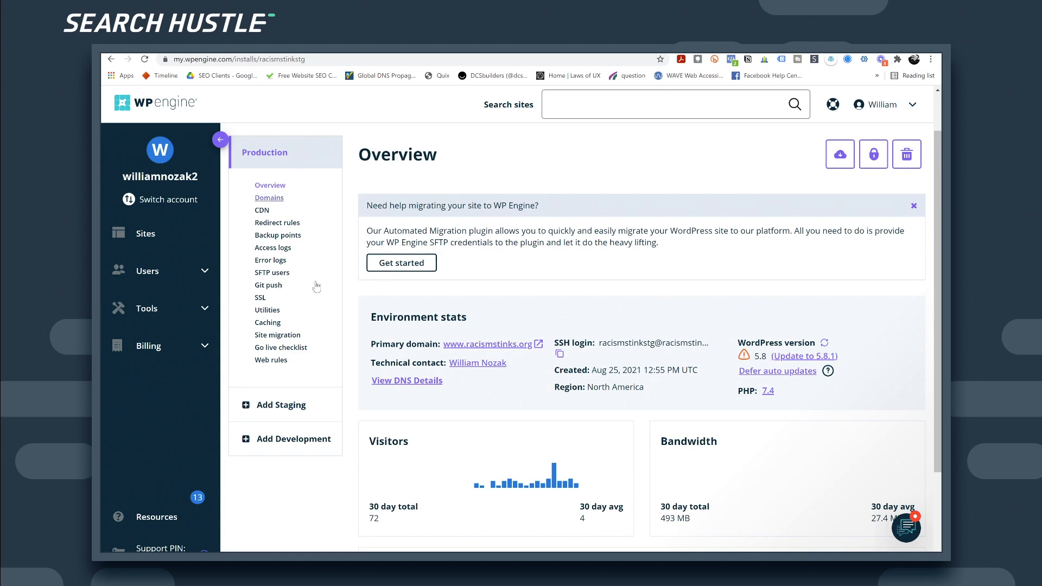
scroll(323, 318, "down", 1)
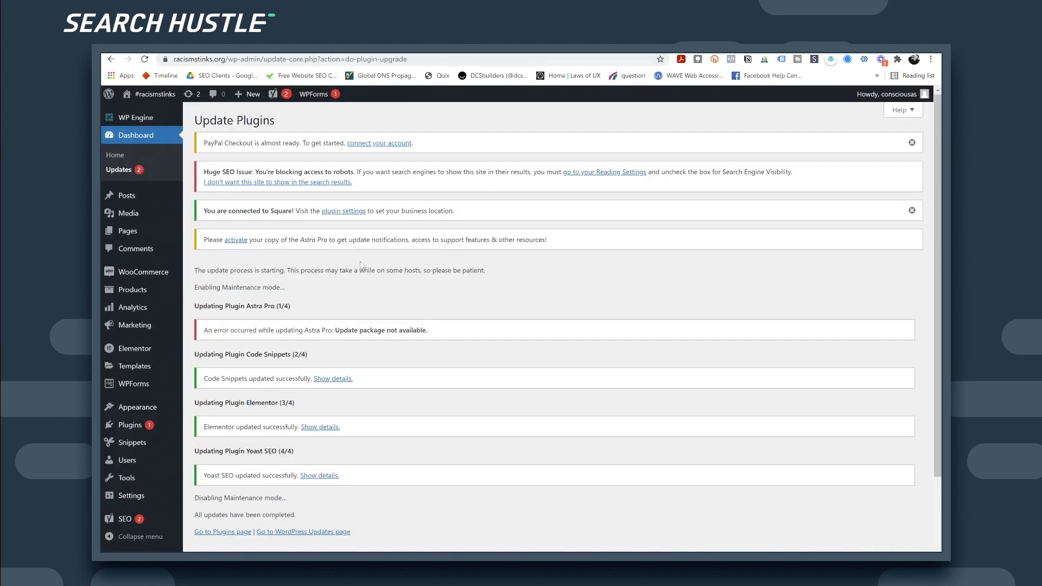
left_click(118, 169)
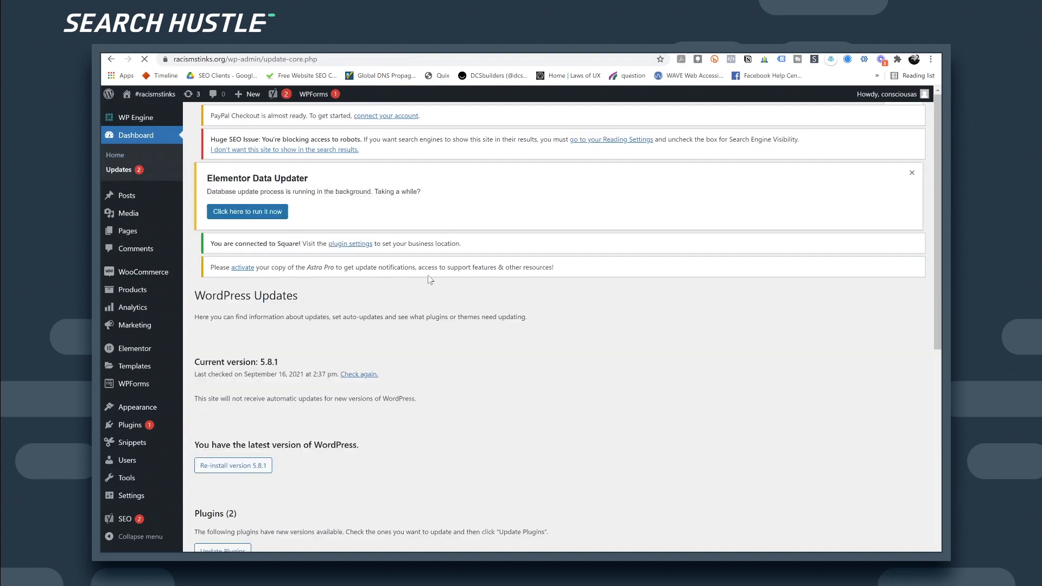
Step: Run the pending Elementor database update from the Data Updater notice
scroll(308, 286, "down", 1)
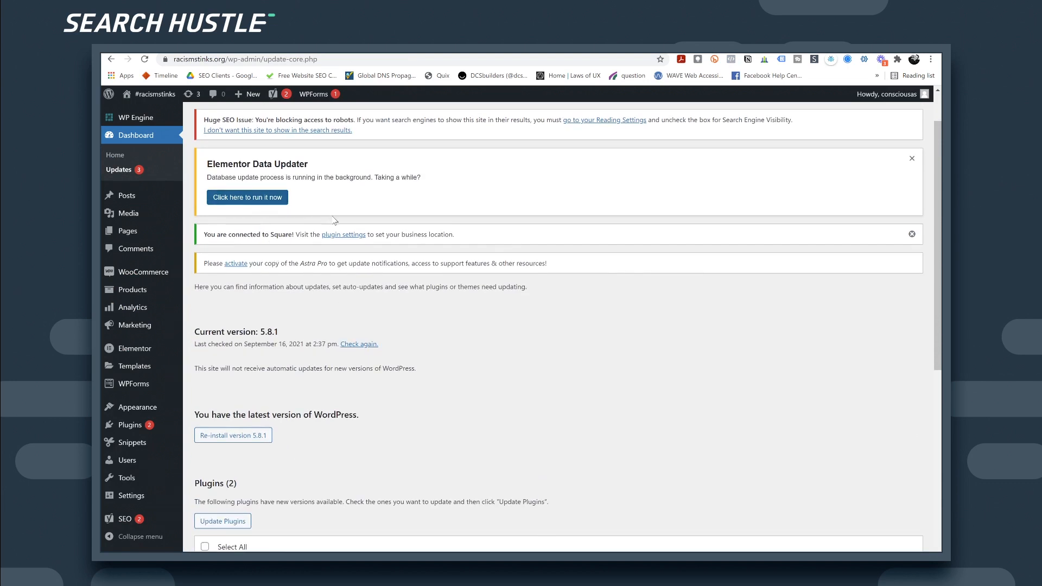
scroll(261, 228, "up", 1)
left_click(248, 250)
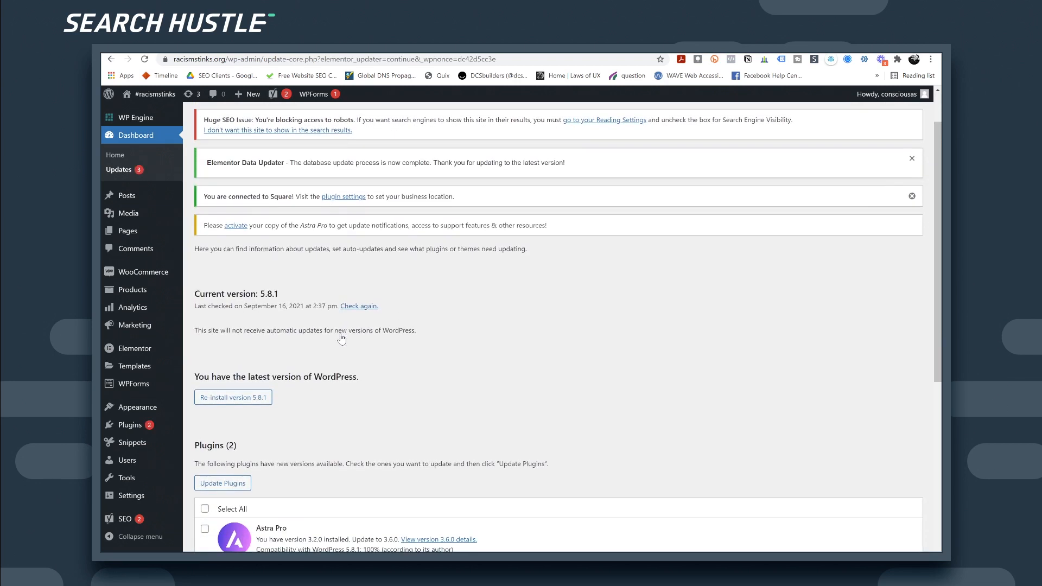
Step: Update both remaining plugins, Elementor Pro and Astra Pro, skipping the restore point
scroll(337, 337, "down", 4)
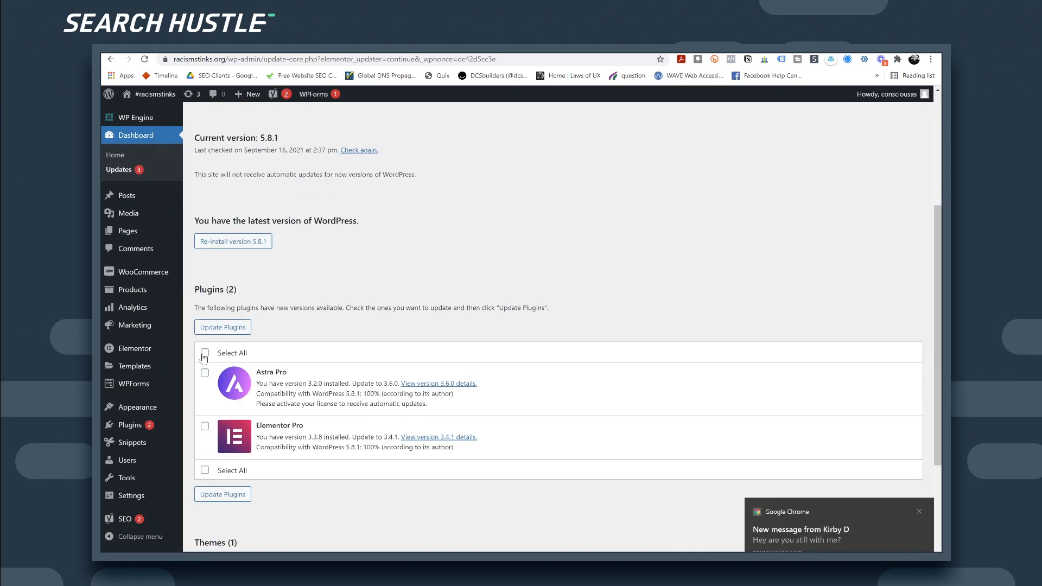
left_click(919, 512)
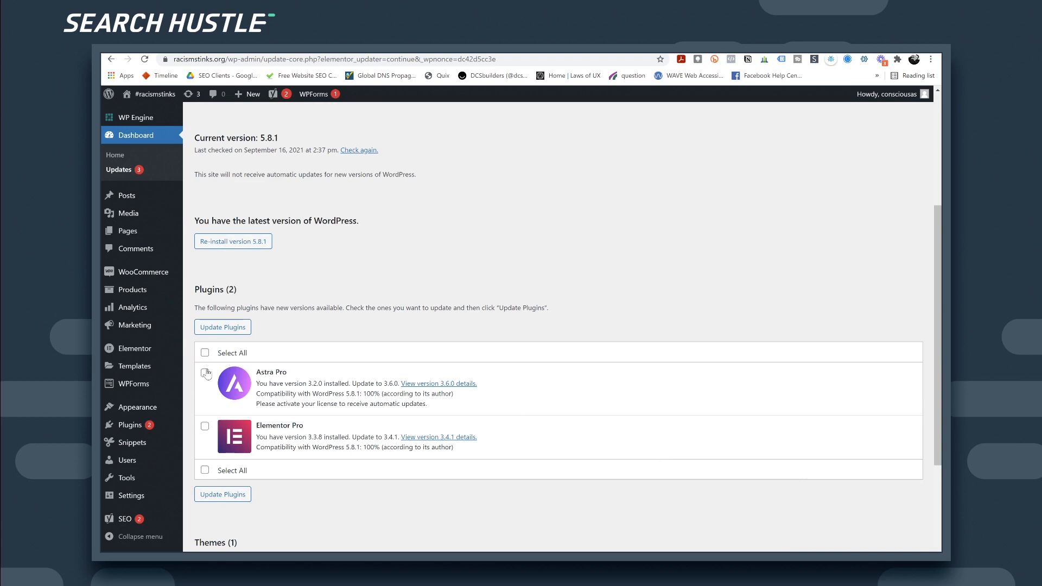
left_click(223, 327)
left_click(425, 188)
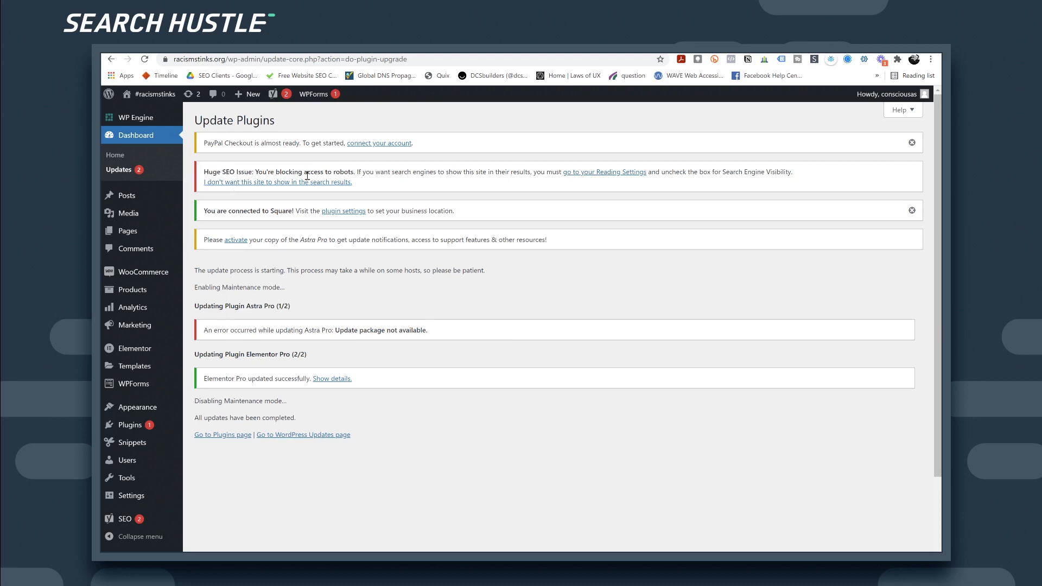
Step: Go to the site's General Settings page
scroll(200, 266, "down", 2)
mouse_move(139, 498)
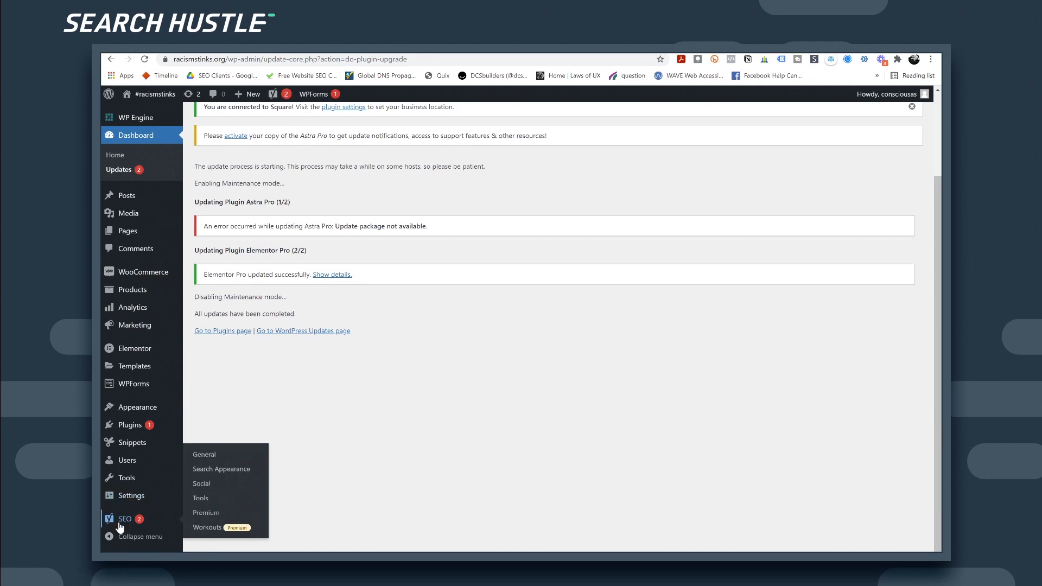
left_click(133, 503)
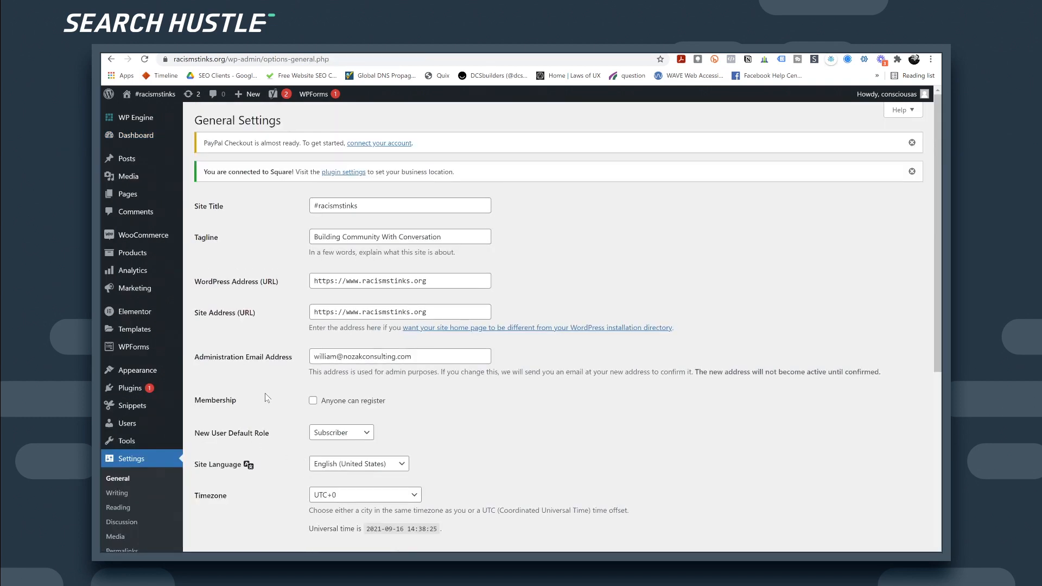
Step: Allow search engines to index the site in Reading Settings, save, and view the live homepage
scroll(265, 393, "down", 4)
left_click(127, 428)
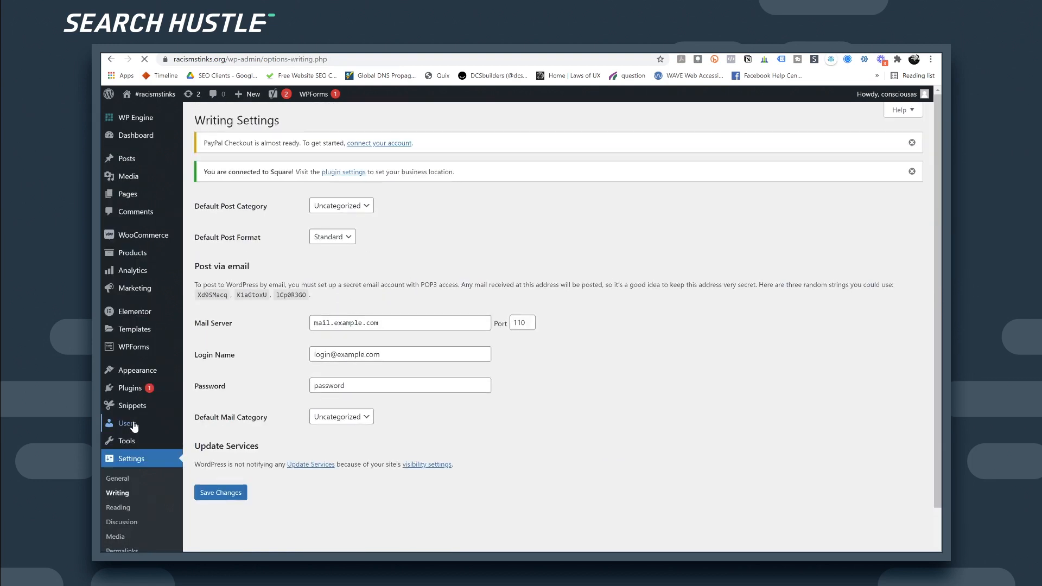
left_click(121, 509)
scroll(333, 454, "down", 1)
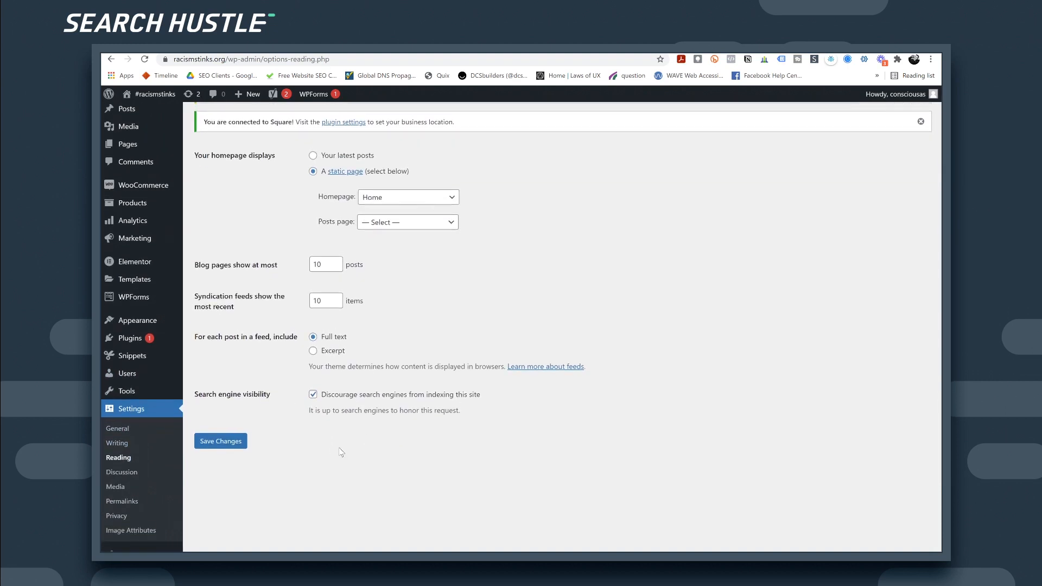
left_click(313, 393)
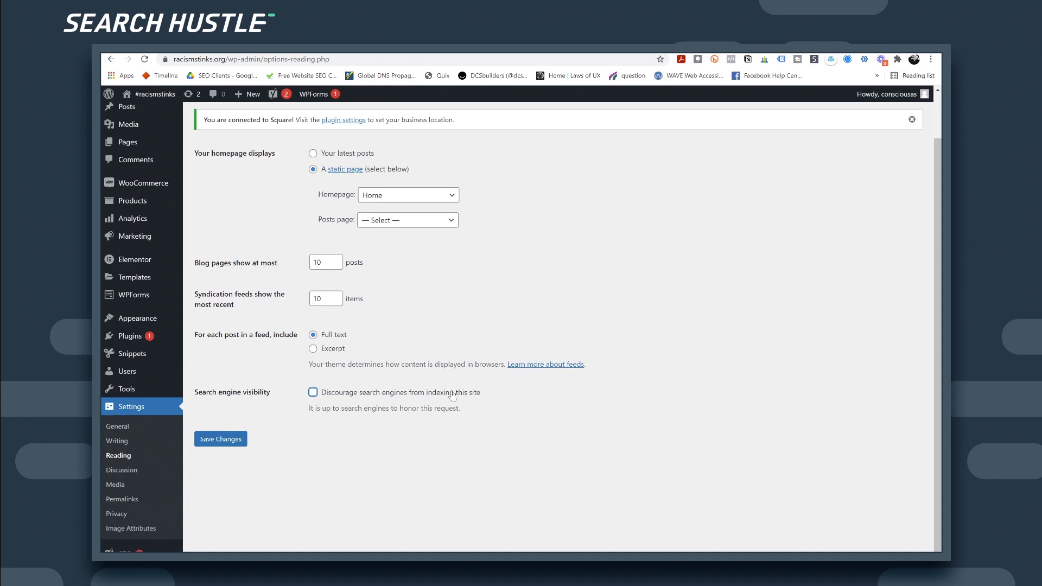
left_click(216, 442)
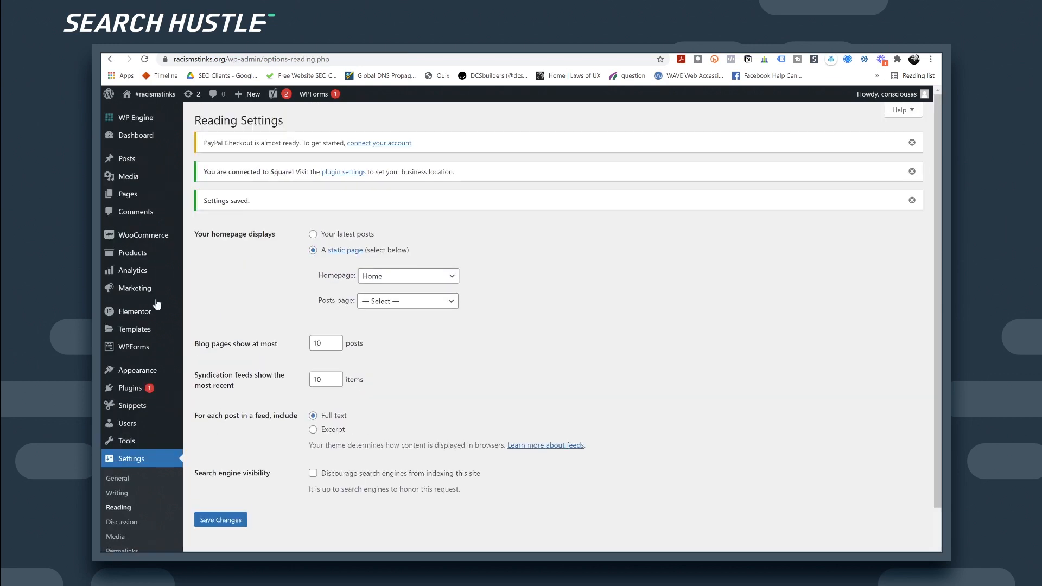
left_click(151, 106)
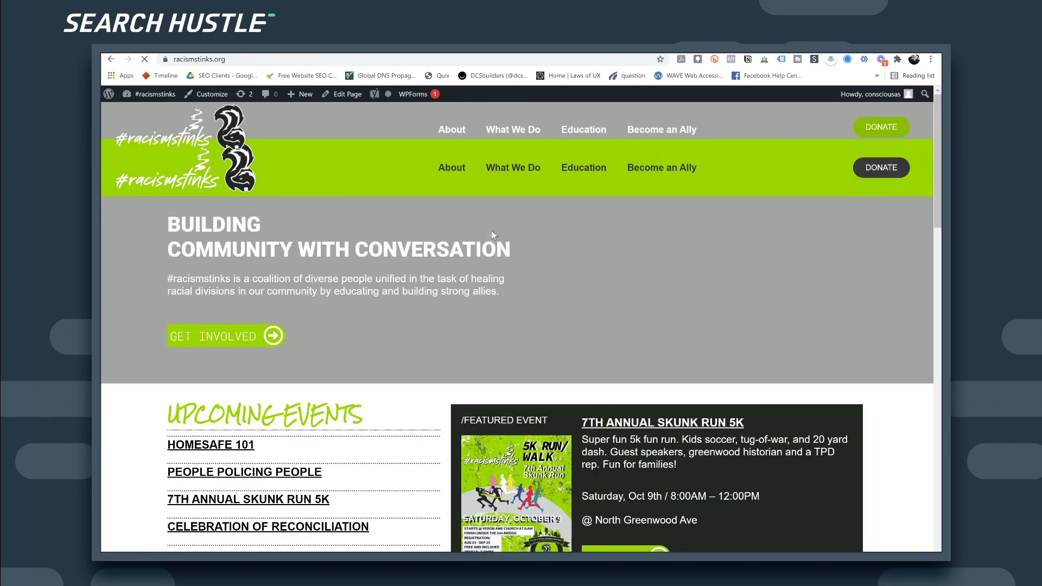
Step: Check the site's full www address, then go back to the admin dashboard
left_click(209, 60)
double_click(207, 61)
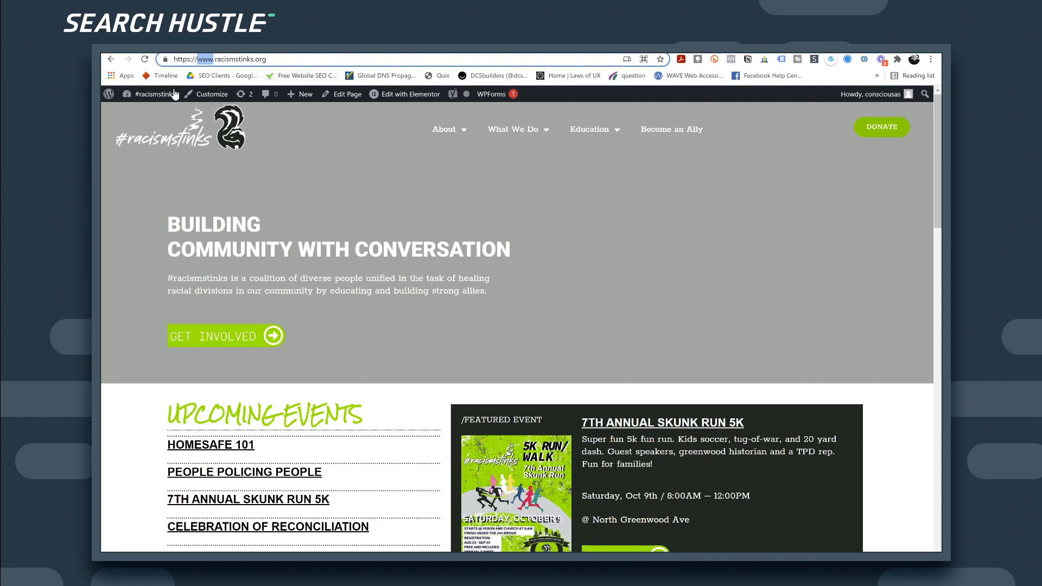
left_click(174, 95)
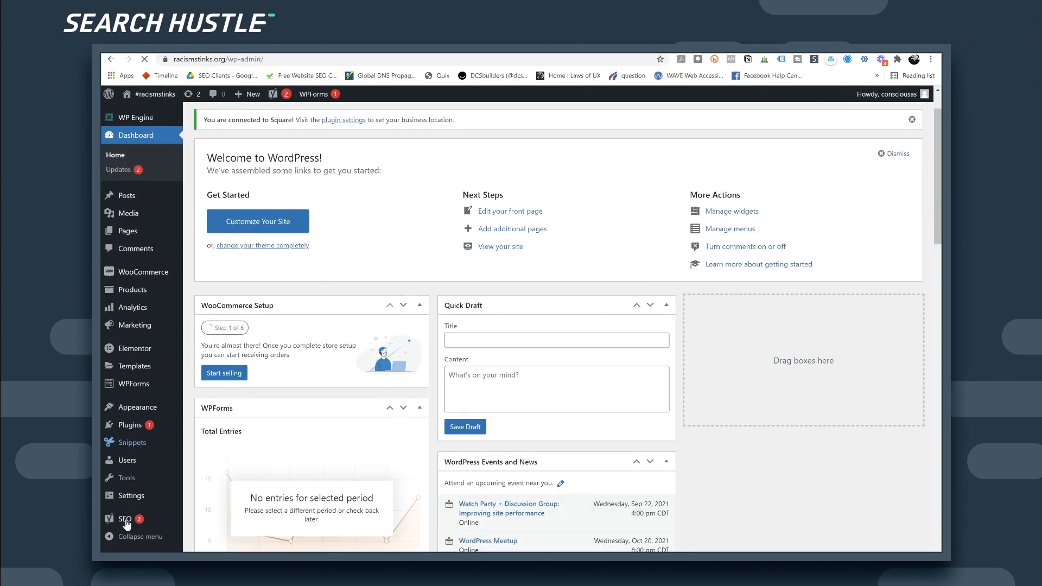
Step: Run Yoast SEO data optimization to completion and return to the SEO General dashboard
left_click(125, 519)
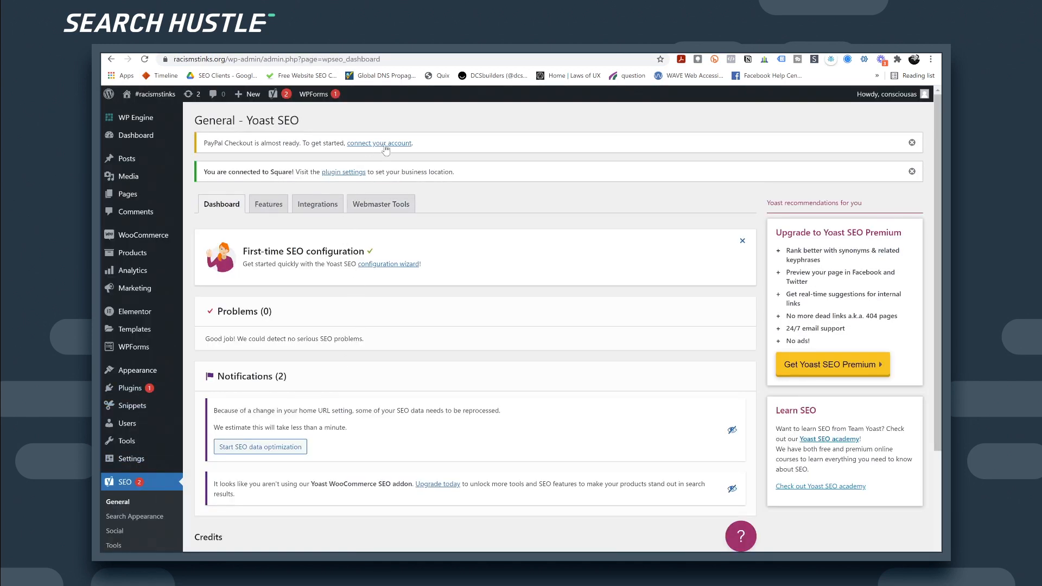
scroll(336, 235, "down", 1)
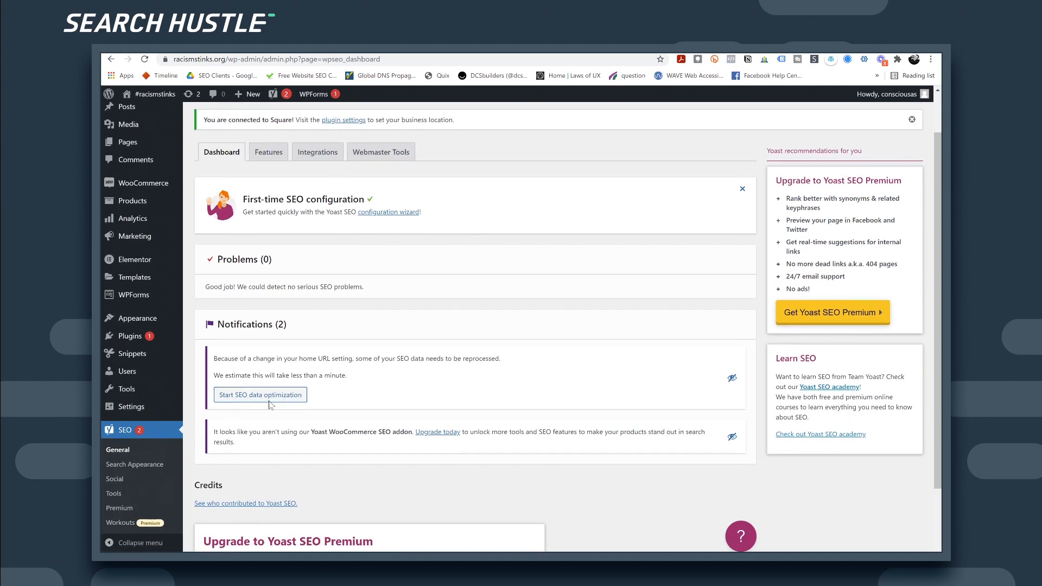
left_click(296, 401)
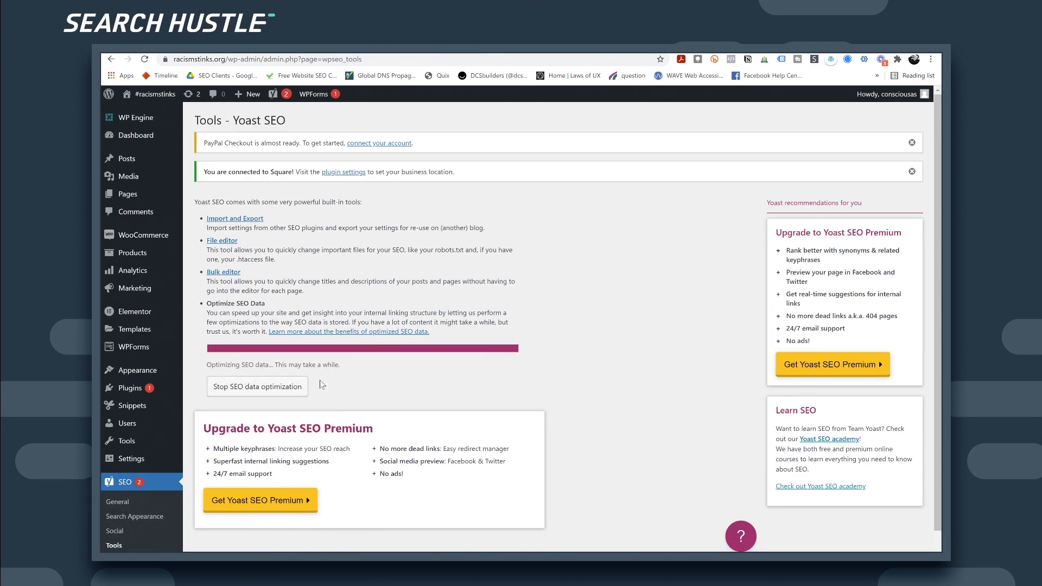
scroll(228, 391, "down", 2)
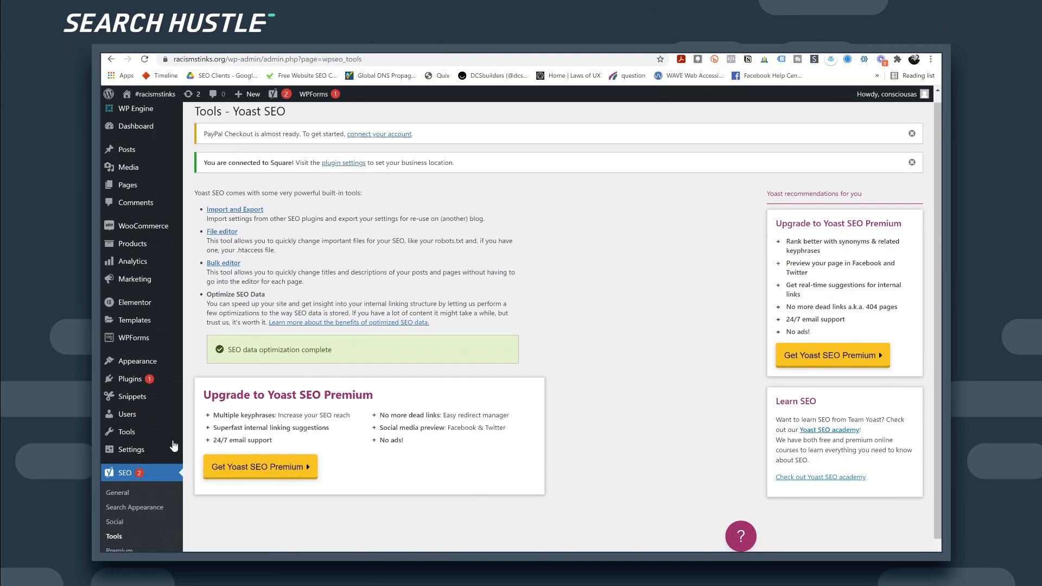
left_click(124, 449)
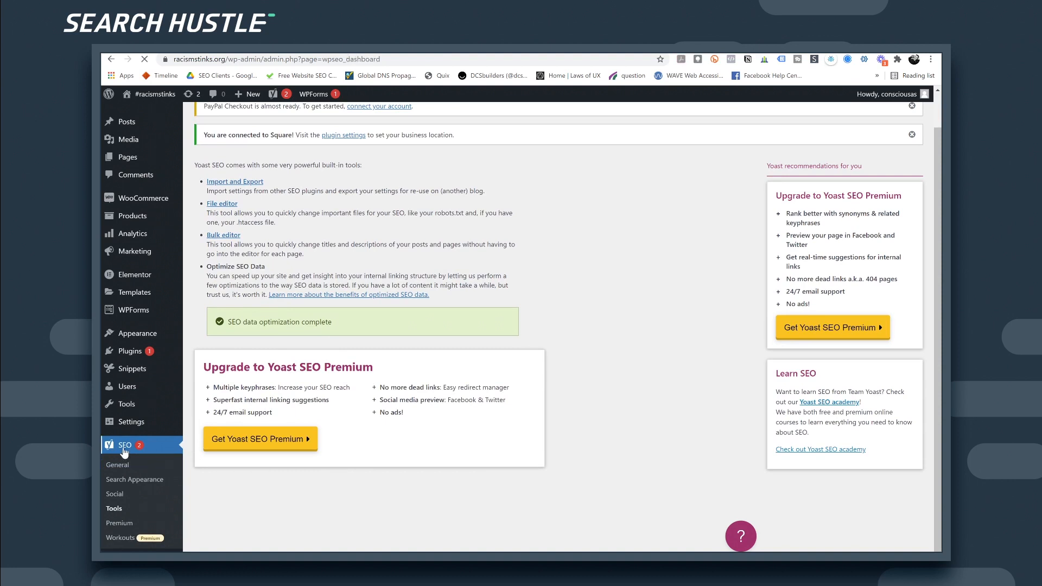
mouse_move(128, 391)
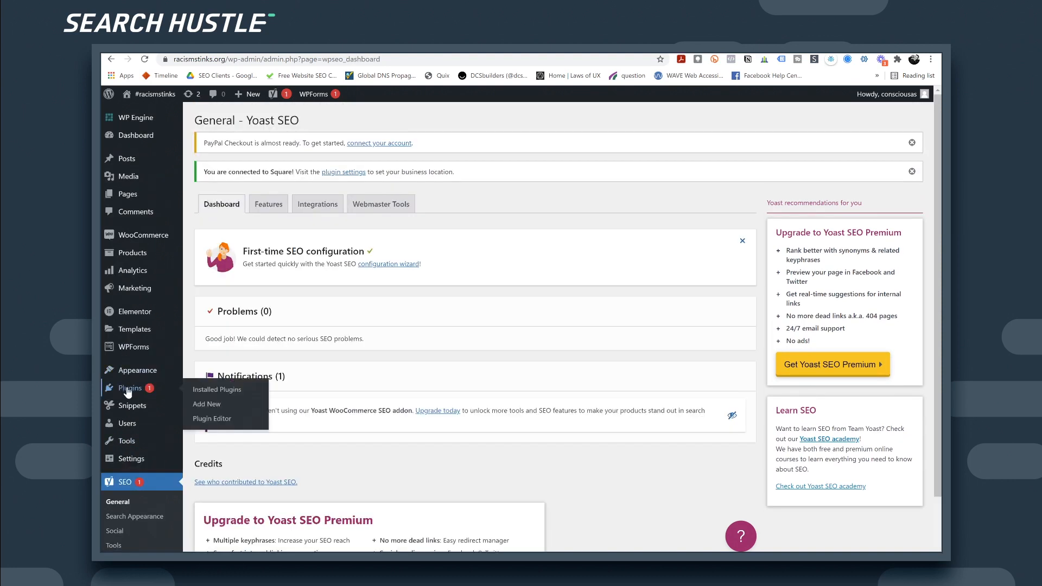
Step: Go to Astra Pro's license activation page from Installed Plugins, then start a blank browser tab
left_click(210, 391)
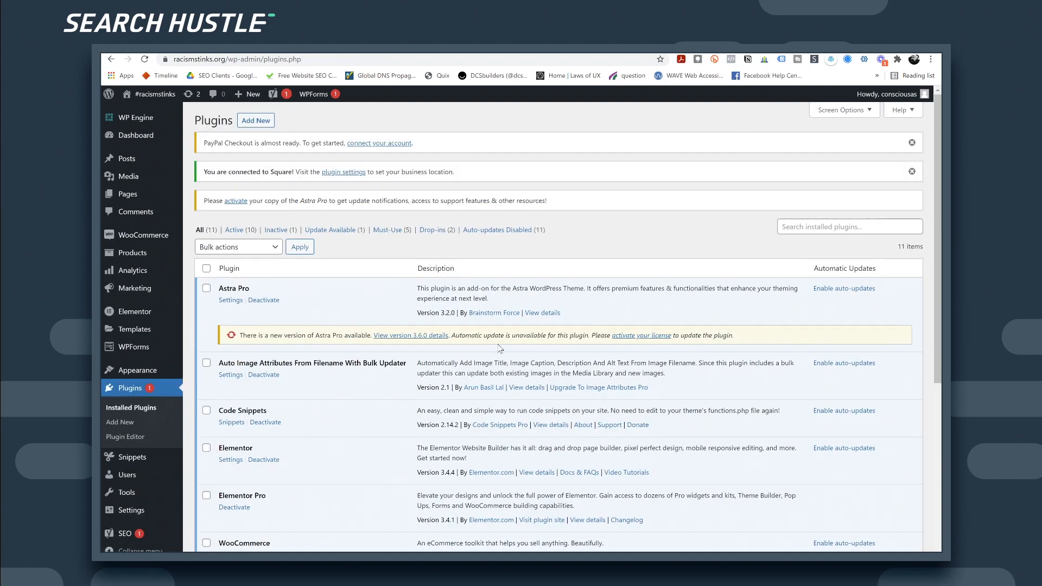
left_click(637, 336)
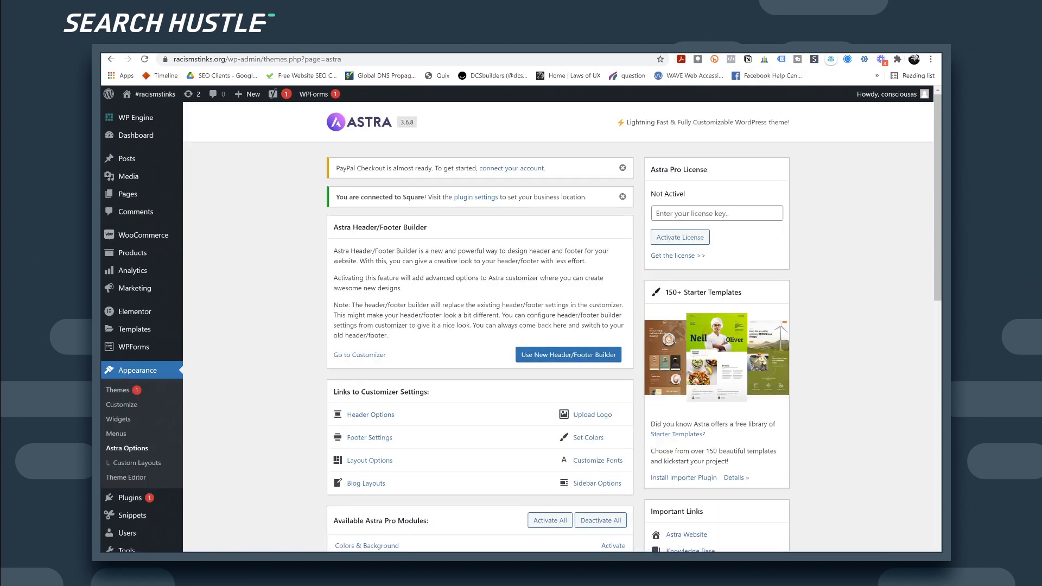
key("ctrl+t")
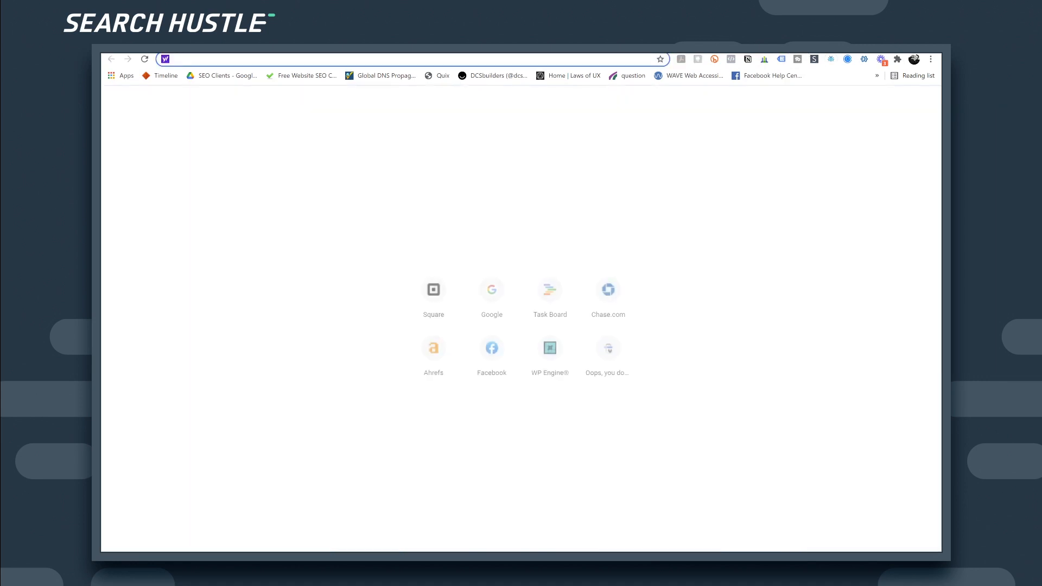
Step: Close the blank tab to get back to the Astra Options page
key("ctrl+w")
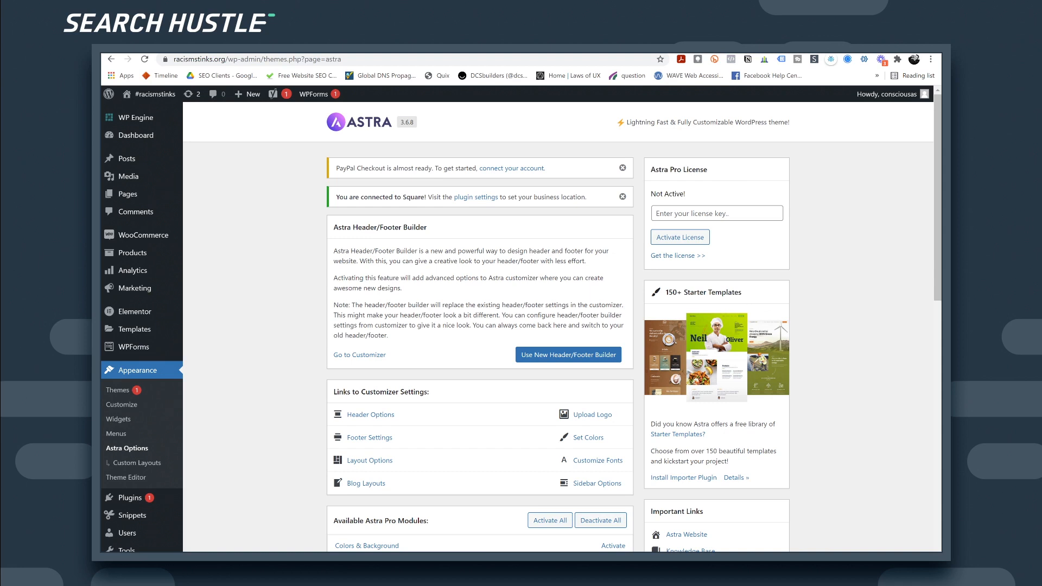
Step: Paste the license key into Astra Pro's License field, activate it, and go to Appearance > Themes
left_click(732, 213)
key("ctrl+v")
left_click(683, 242)
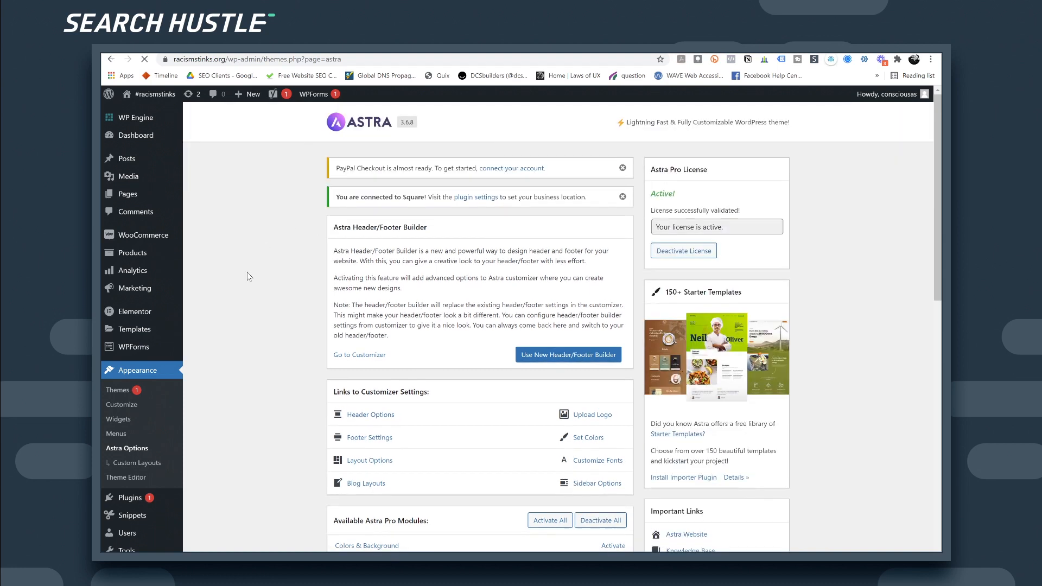
left_click(121, 391)
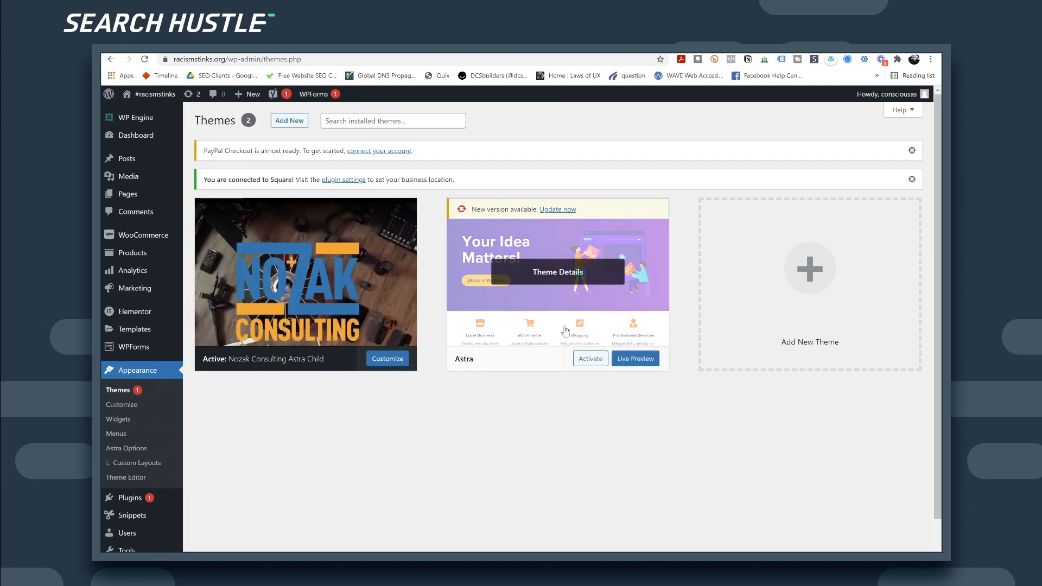
Step: Update the Astra theme, then update Astra Pro from 3.2.0 to 3.6.0 without a restore point
left_click(560, 210)
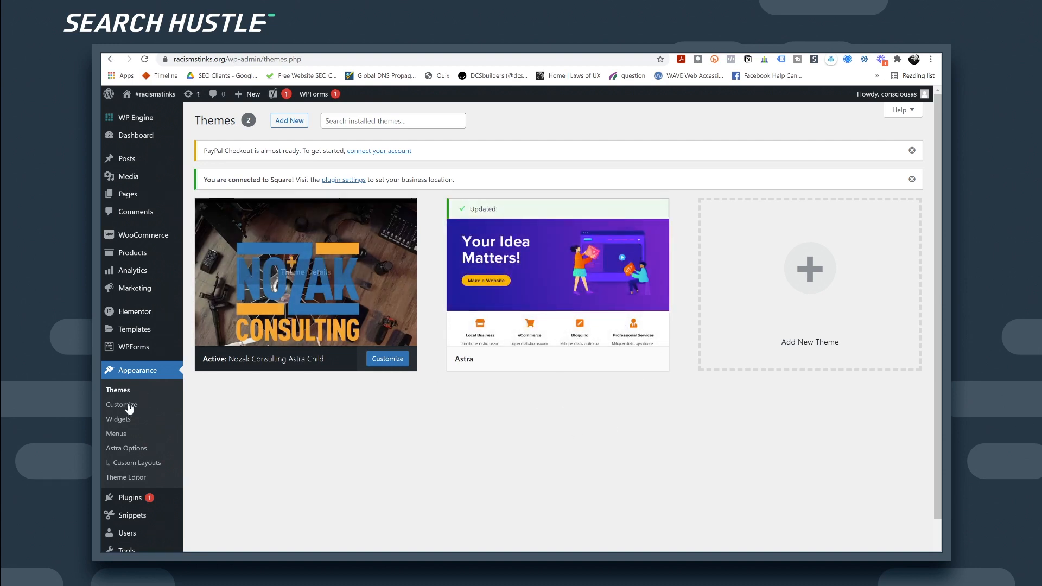
scroll(152, 478, "down", 1)
mouse_move(155, 455)
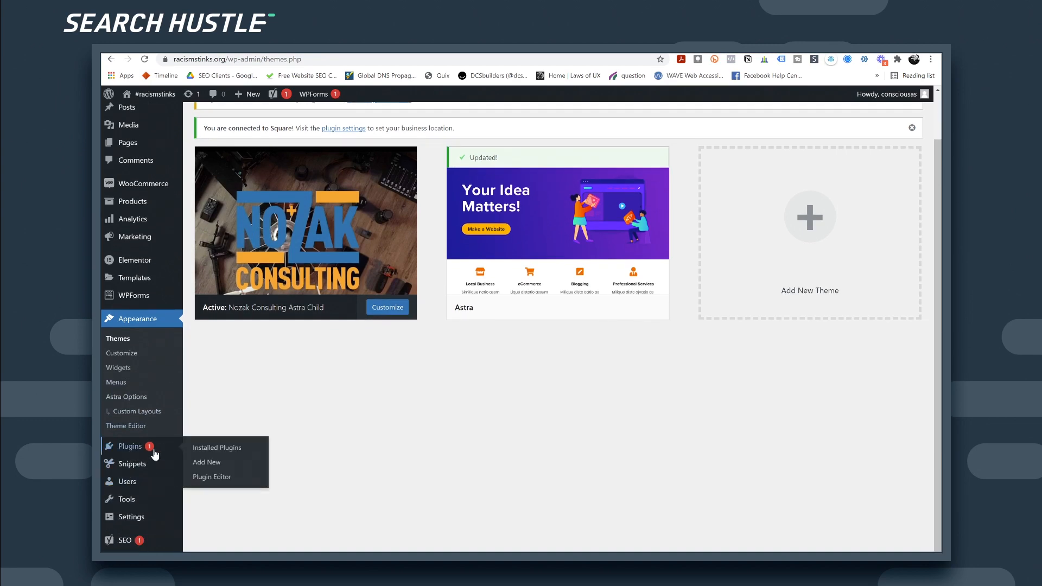
left_click(211, 450)
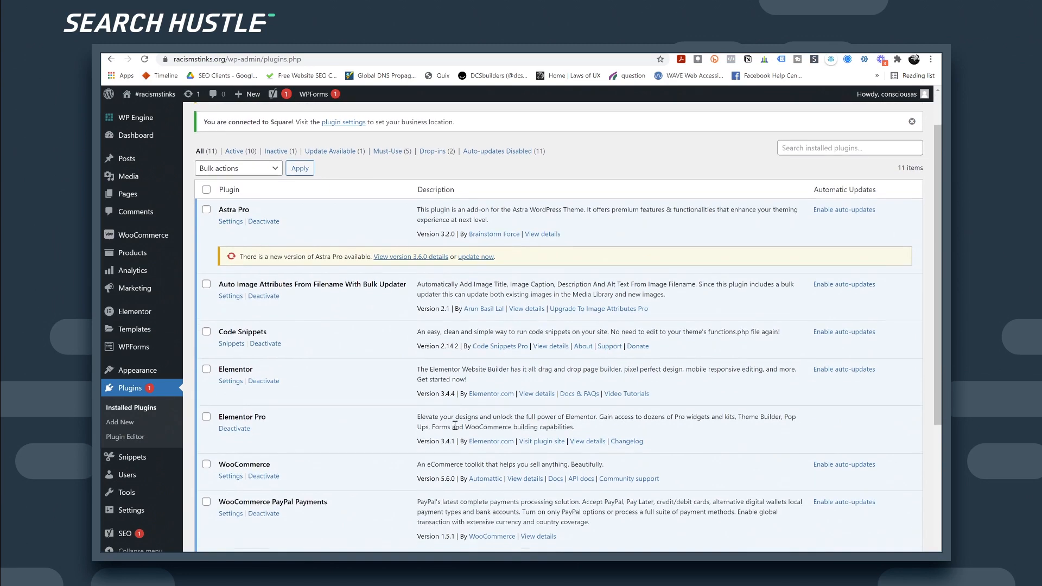
left_click(475, 260)
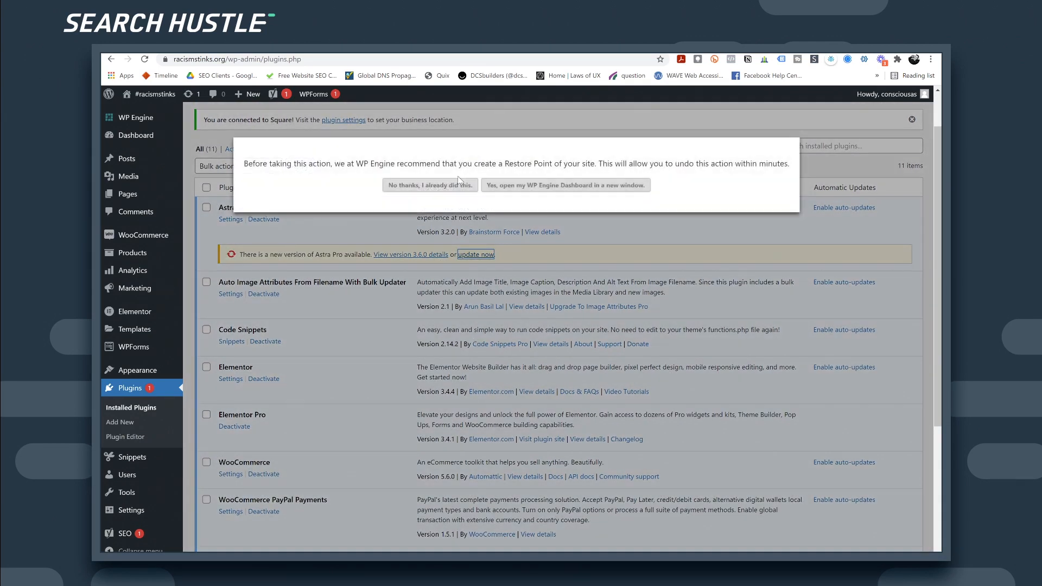
left_click(461, 184)
scroll(540, 331, "down", 1)
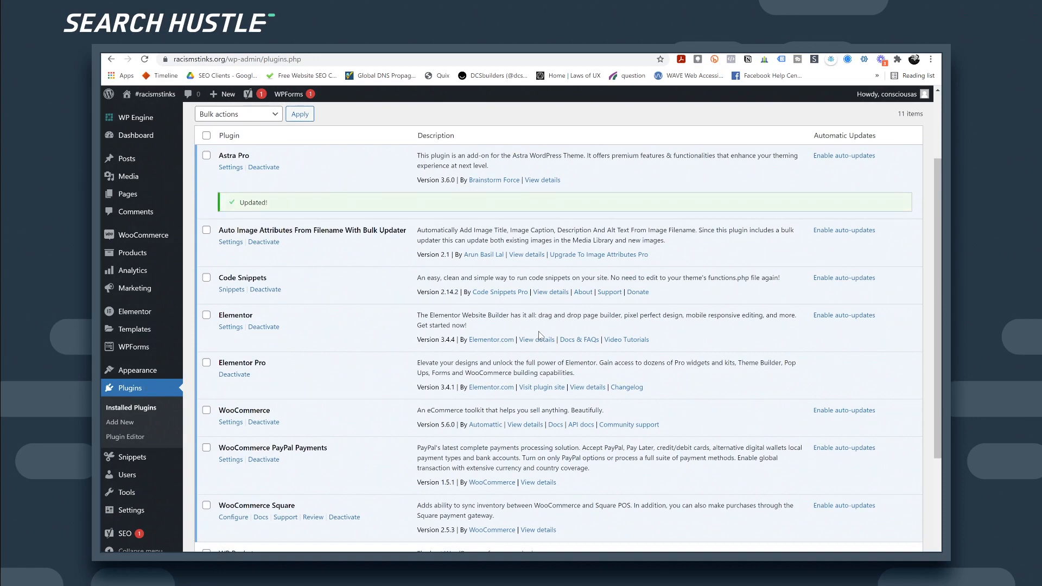
scroll(540, 335, "up", 2)
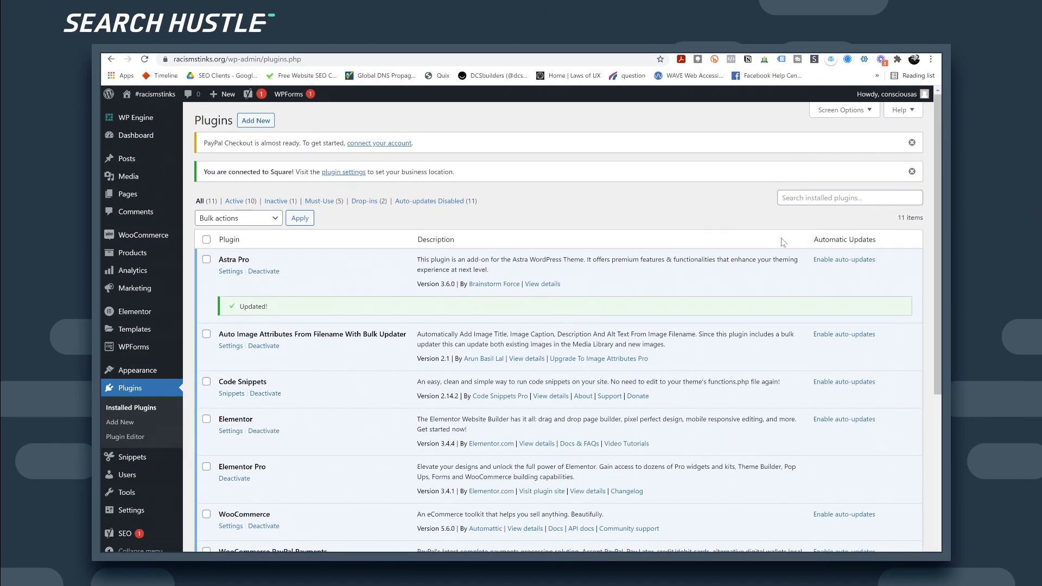
Step: Find Redirection in the plugin directory, then install and activate it (version 5.1.3)
left_click(266, 122)
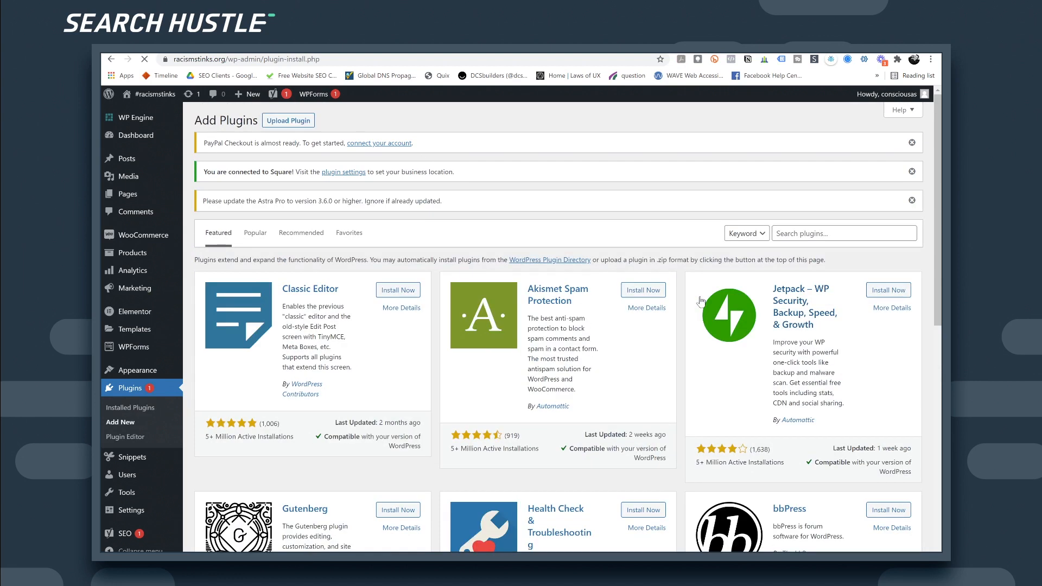
left_click(816, 233)
type("redirection")
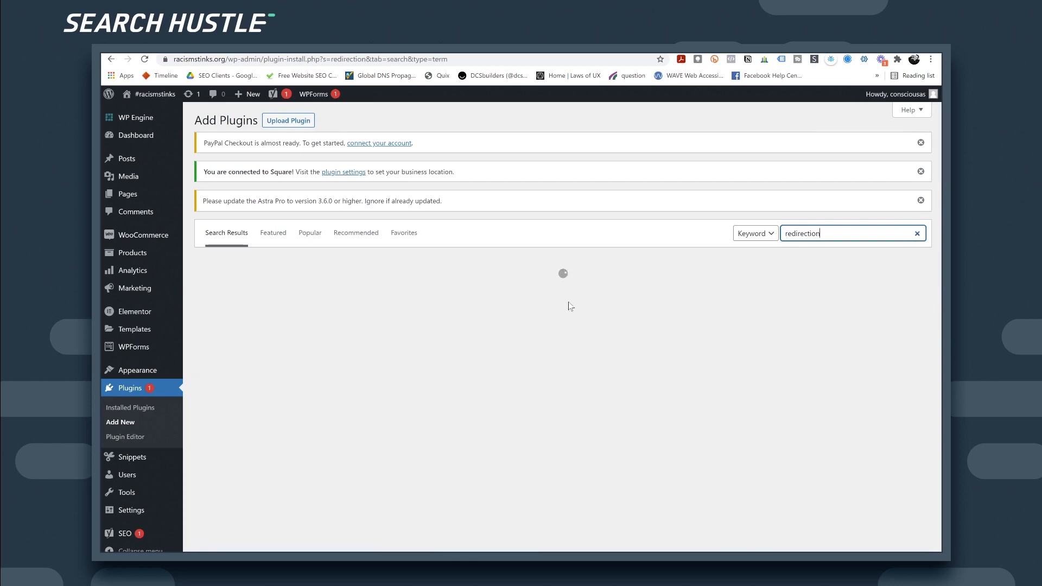
left_click(402, 294)
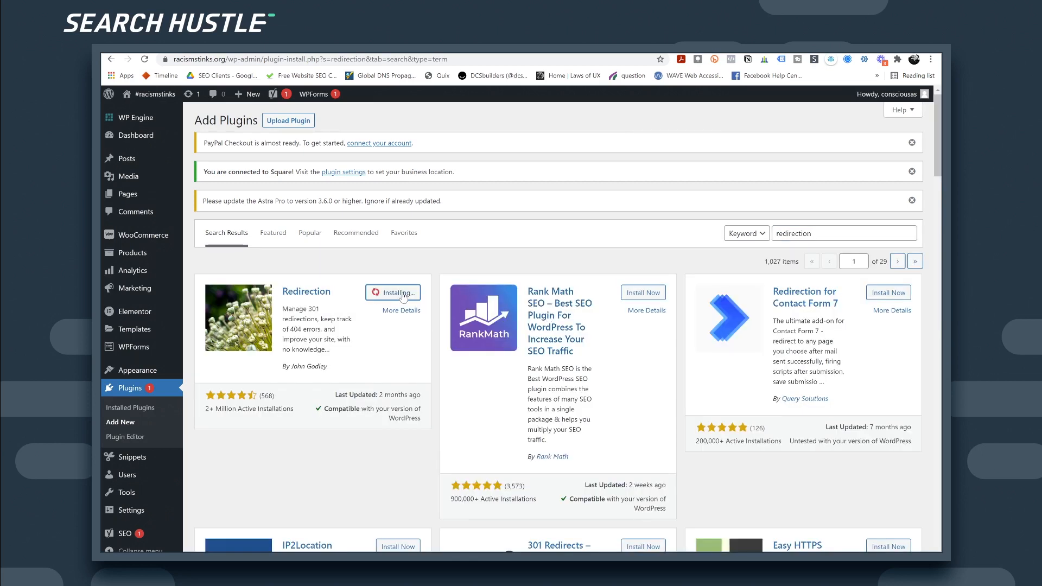
left_click(401, 296)
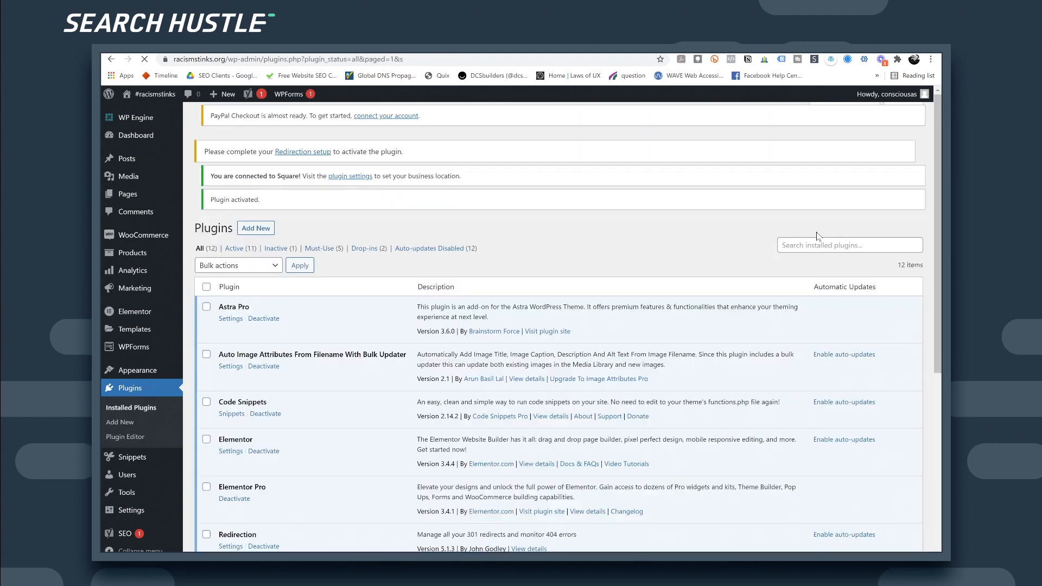
Step: Search the installed plugins list for 'smush'
left_click(803, 264)
type("sm")
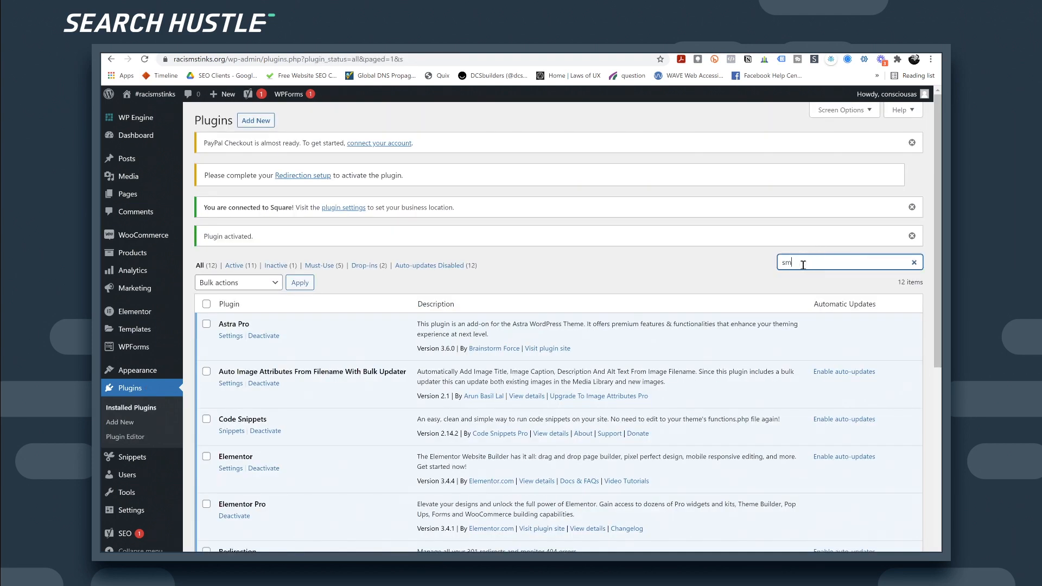
type("ush")
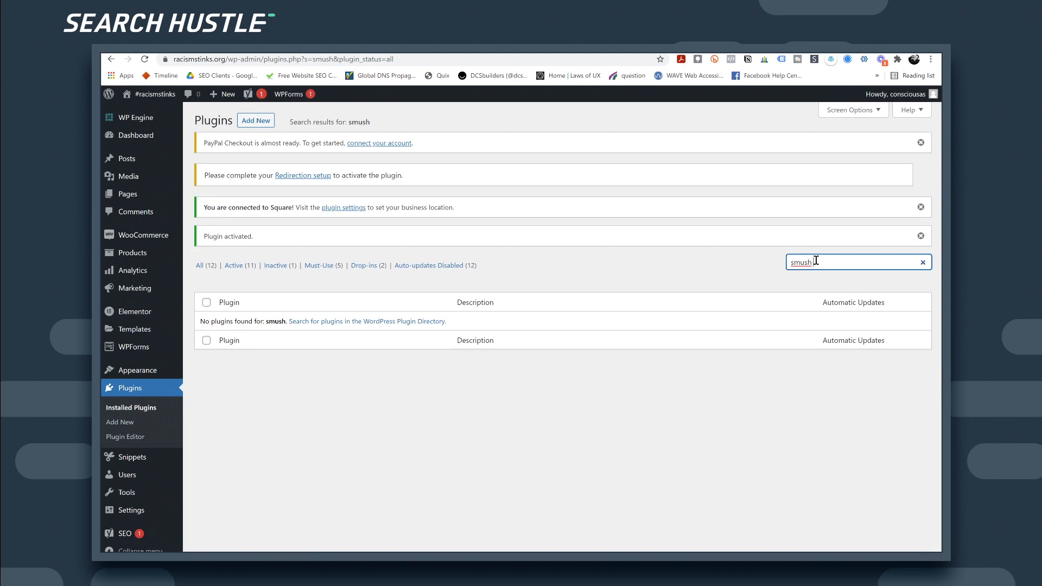
key("Return")
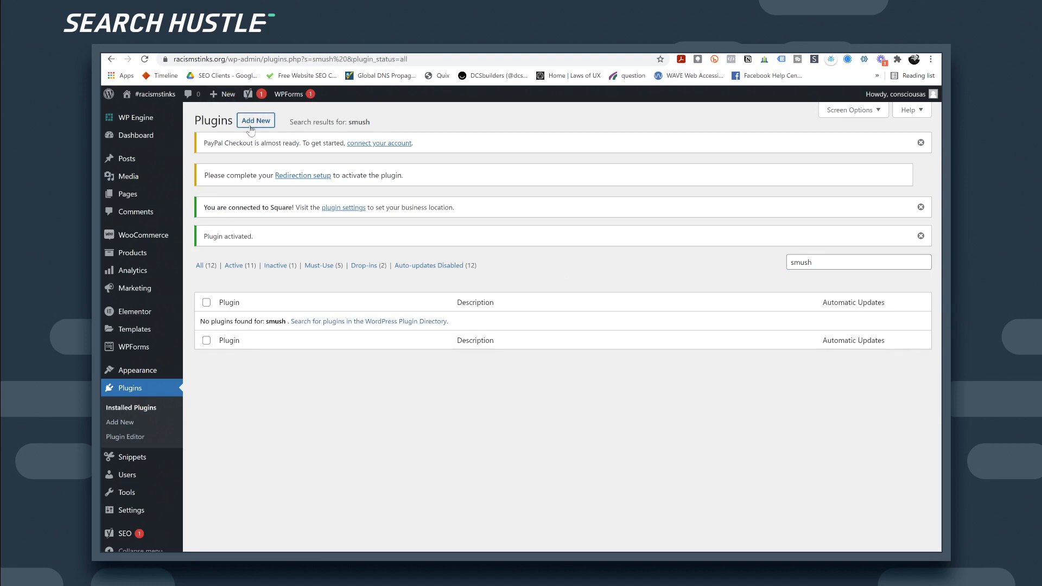
Step: Install Smush – Lazy Load Images from a 'smush pro' directory search, then return to Add Plugins
left_click(827, 242)
type("smush pro")
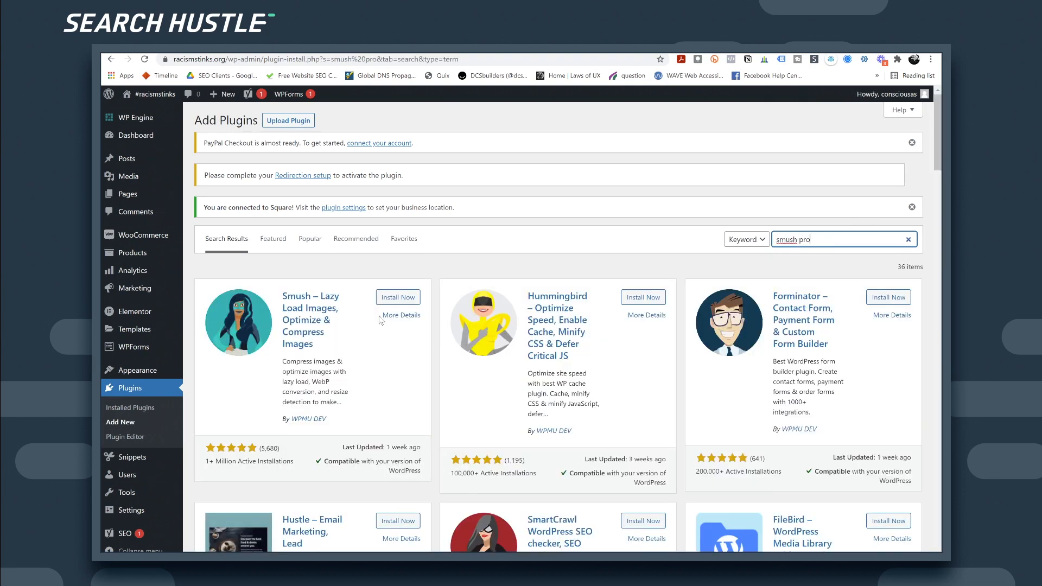
left_click(397, 299)
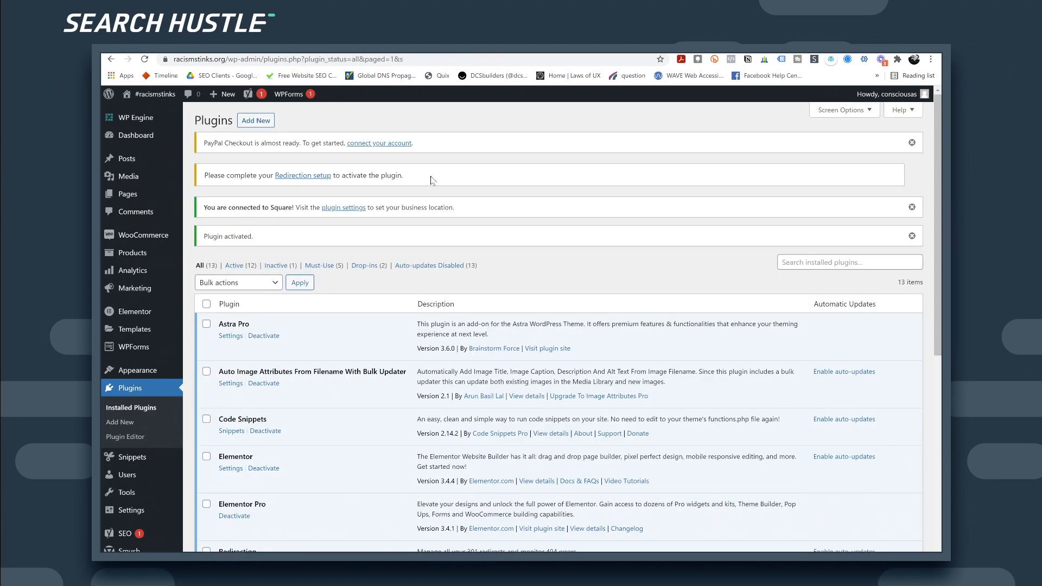
left_click(258, 123)
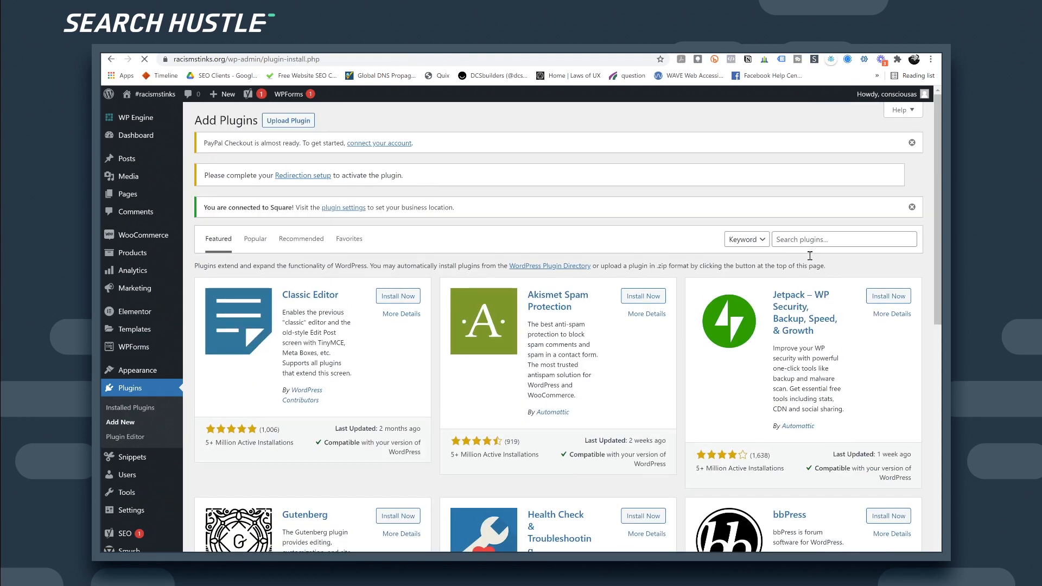
left_click(798, 244)
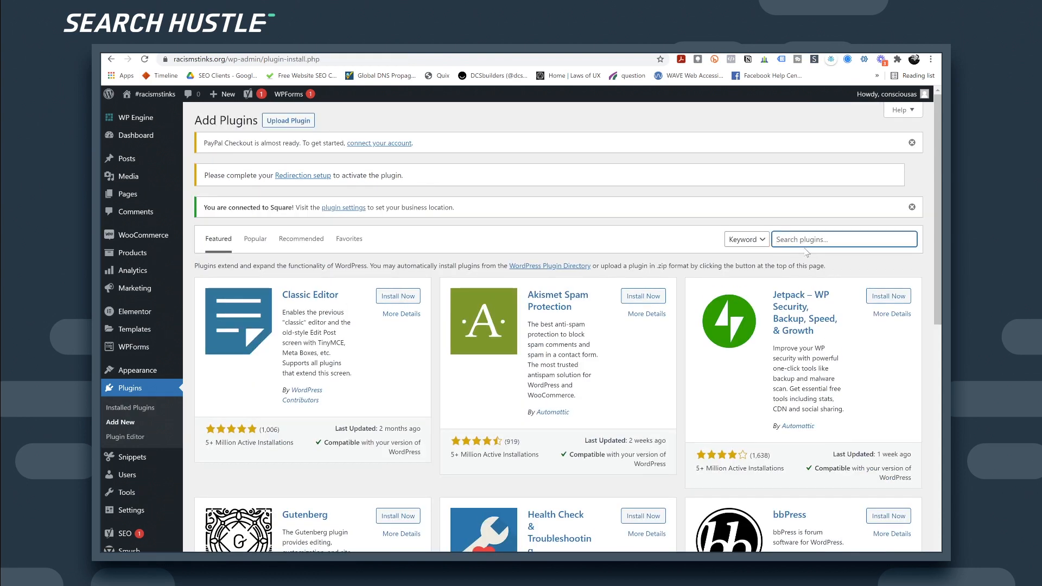
Step: Search for 'insert hea', then install and activate Insert Headers and Footers by WPBeginner
type("header footer")
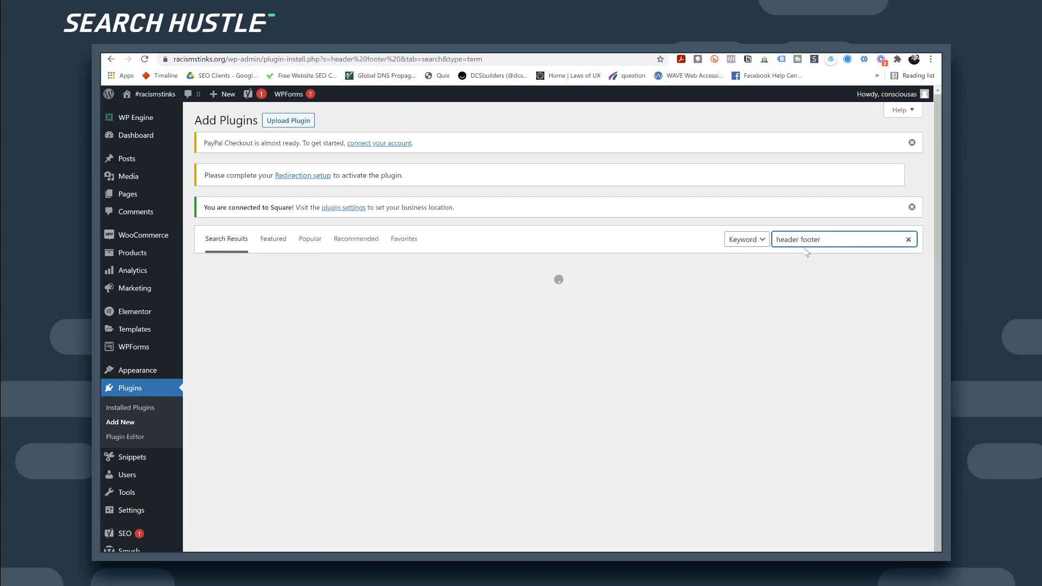
key("Home")
type("insert")
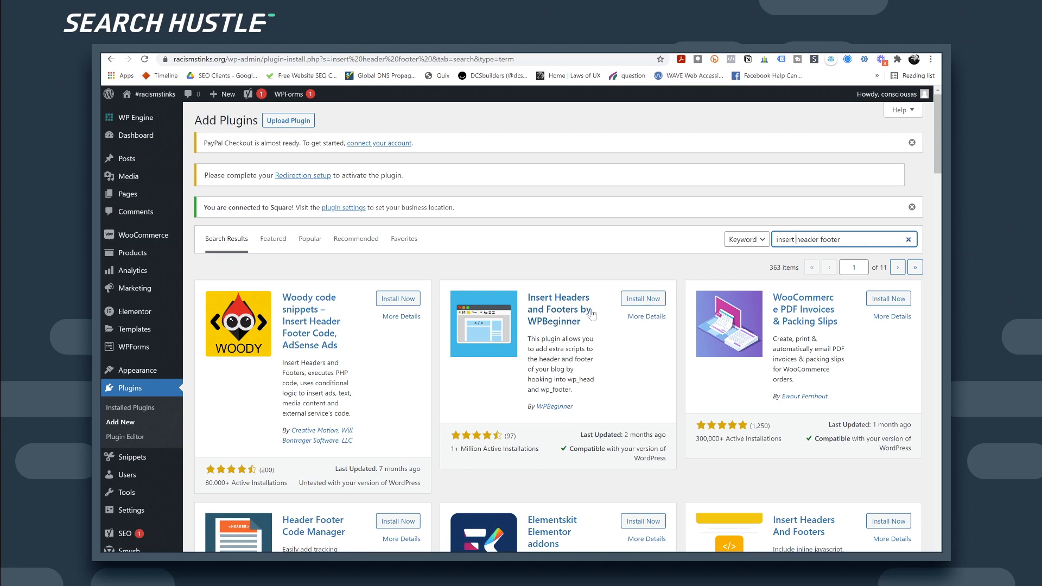
left_click(641, 304)
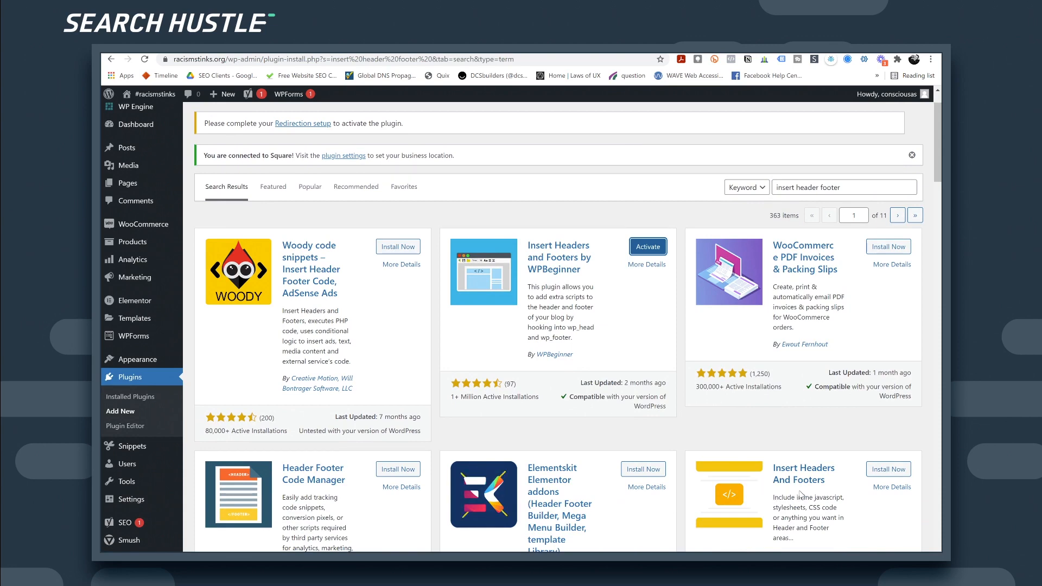
scroll(801, 492, "down", 1)
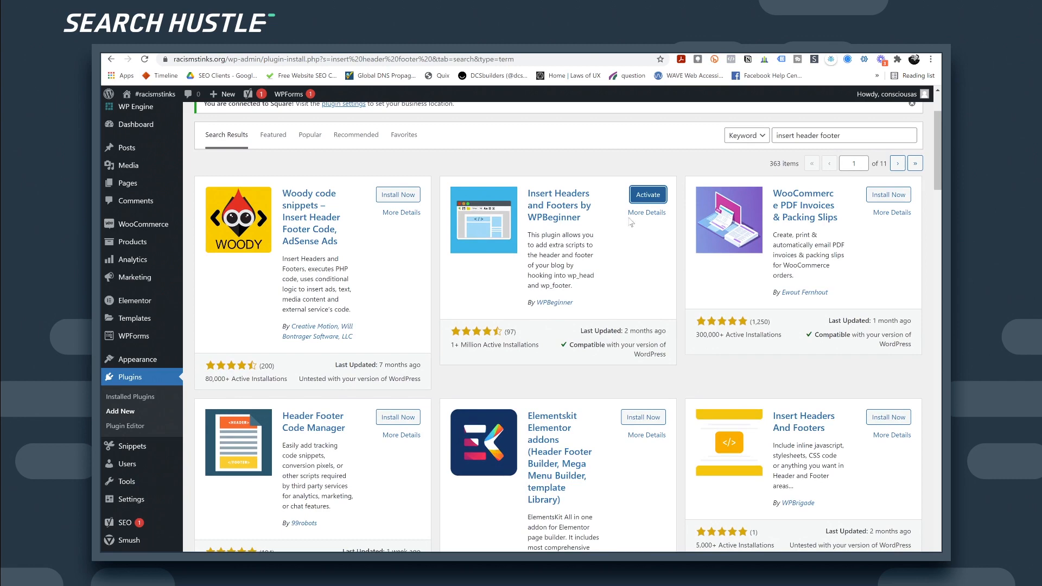
left_click(646, 199)
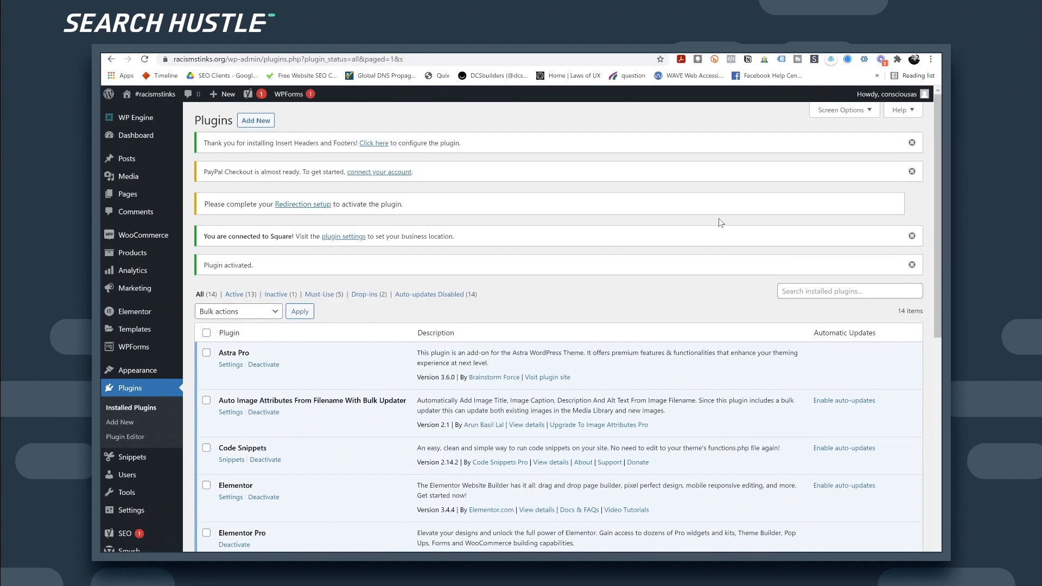
Step: Review Yoast SEO's Features, Integrations and Webmaster Tools tabs, then return to its Dashboard
scroll(149, 451, "down", 1)
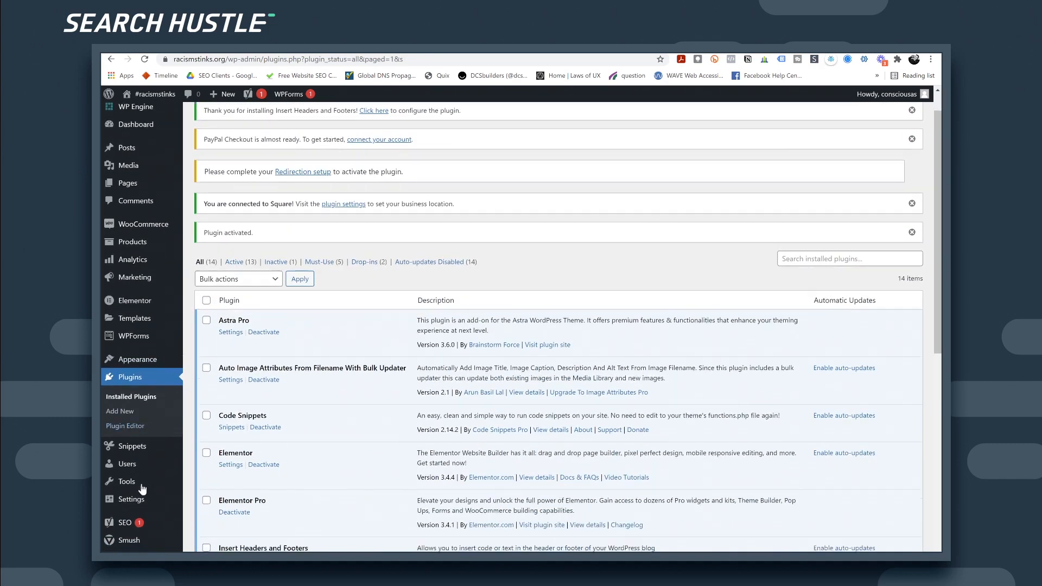
left_click(125, 526)
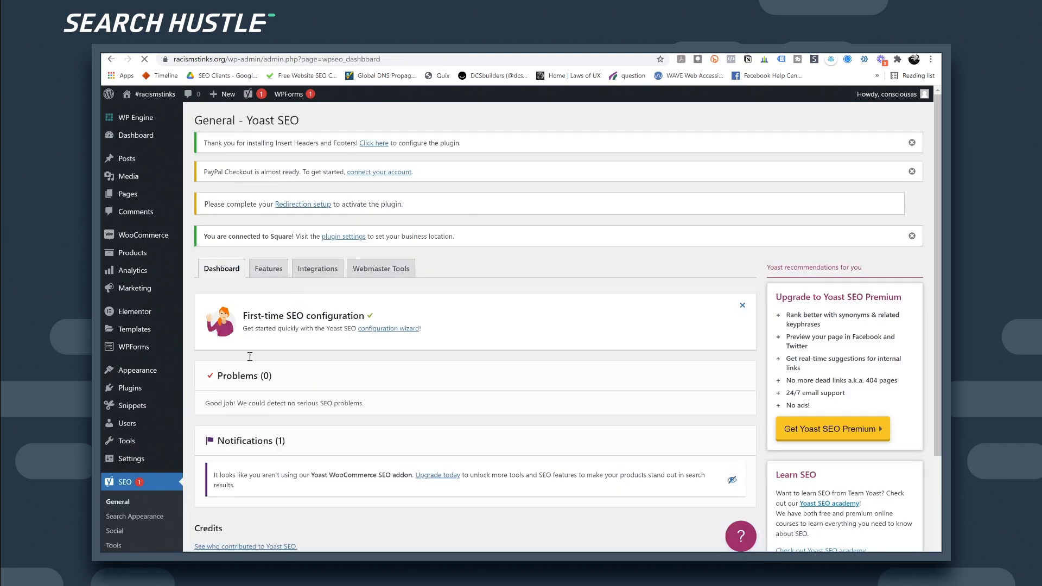
left_click(270, 272)
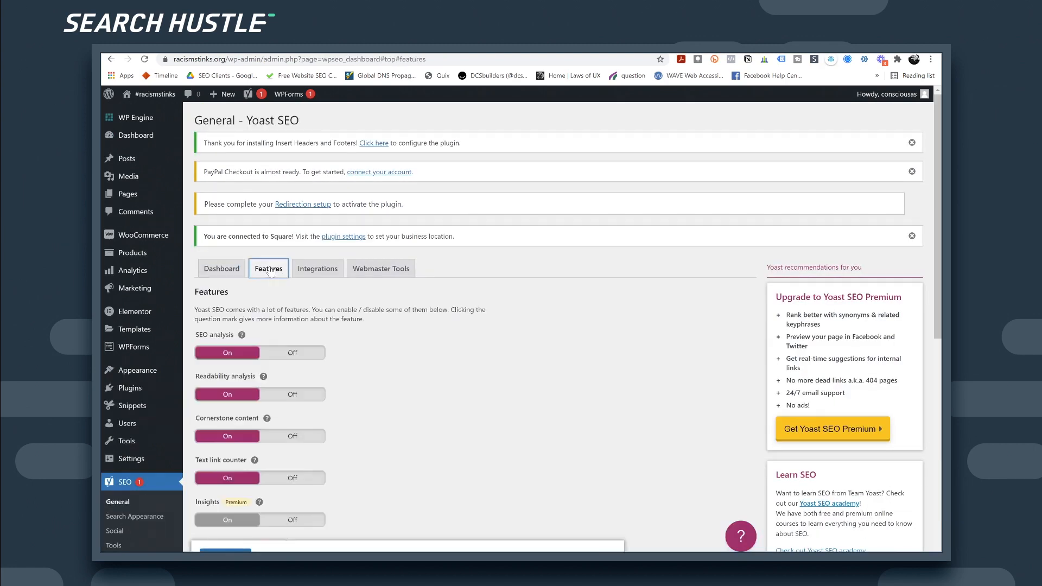
scroll(316, 330, "down", 3)
scroll(302, 288, "up", 3)
scroll(322, 306, "down", 2)
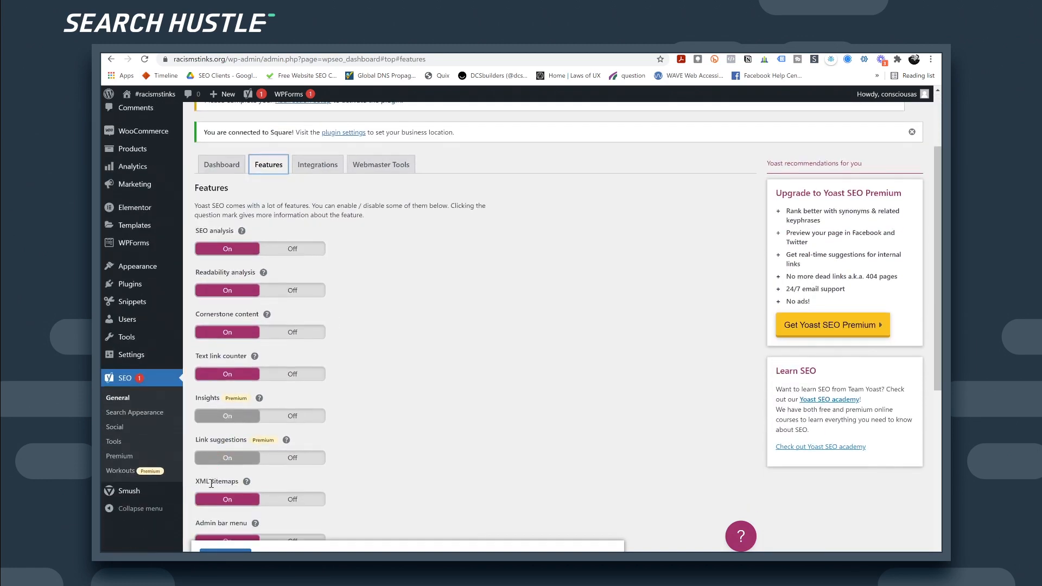
scroll(290, 338, "up", 1)
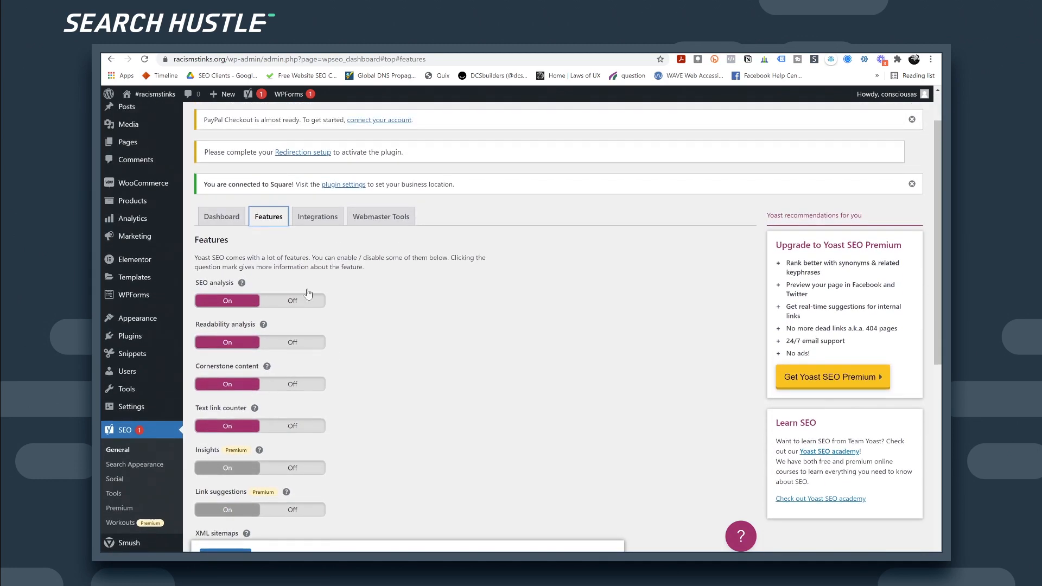
left_click(318, 218)
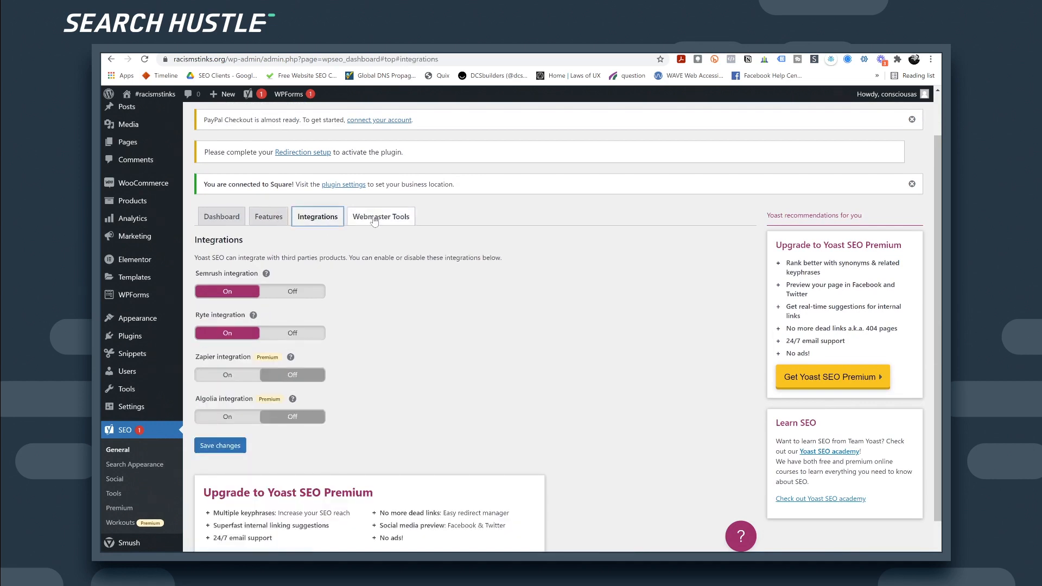
left_click(375, 218)
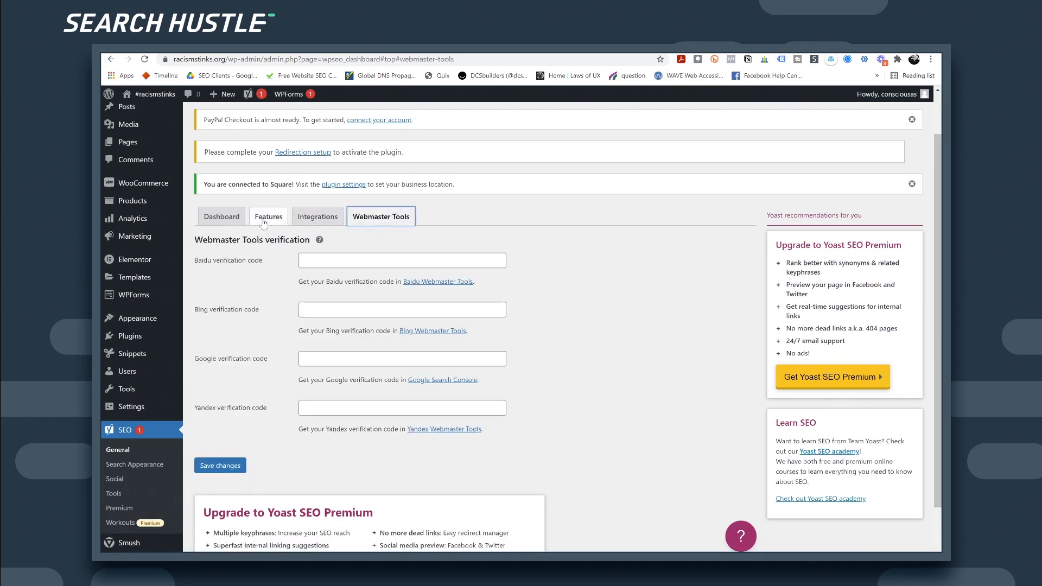
left_click(216, 219)
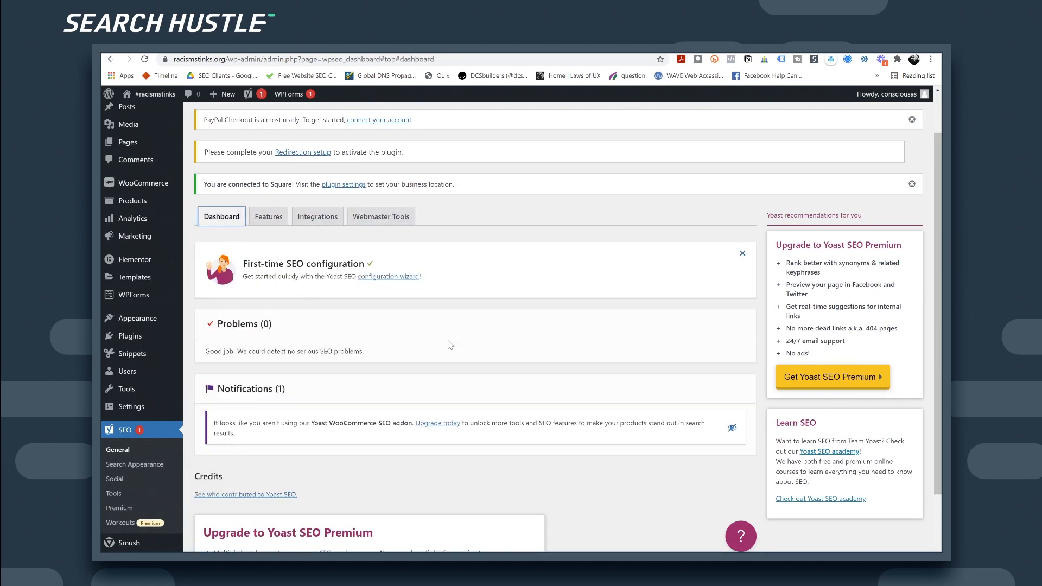
scroll(473, 352, "down", 2)
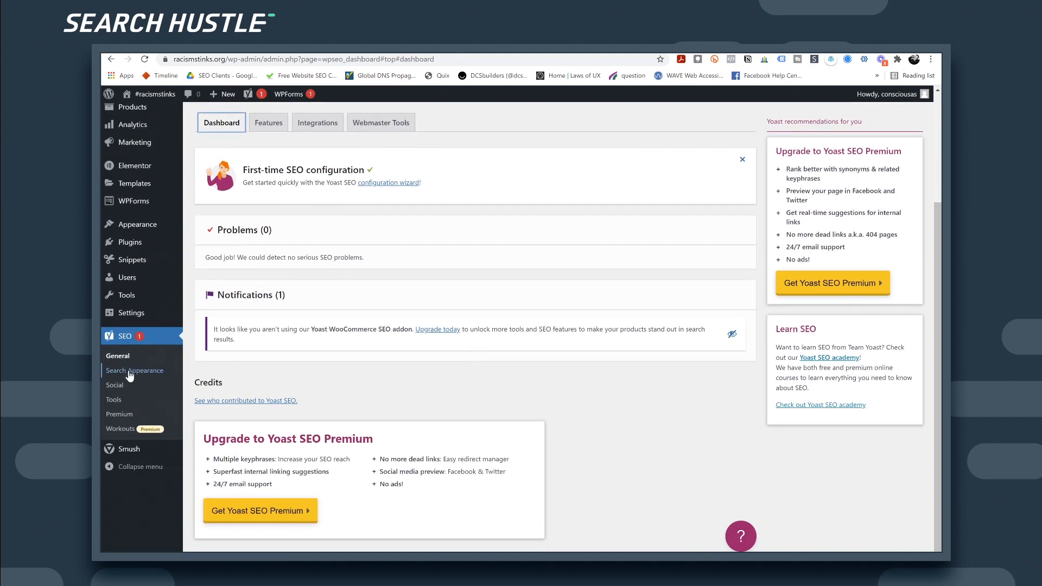
Step: Create the site's robots.txt file from Yoast SEO's Tools > File editor
left_click(118, 400)
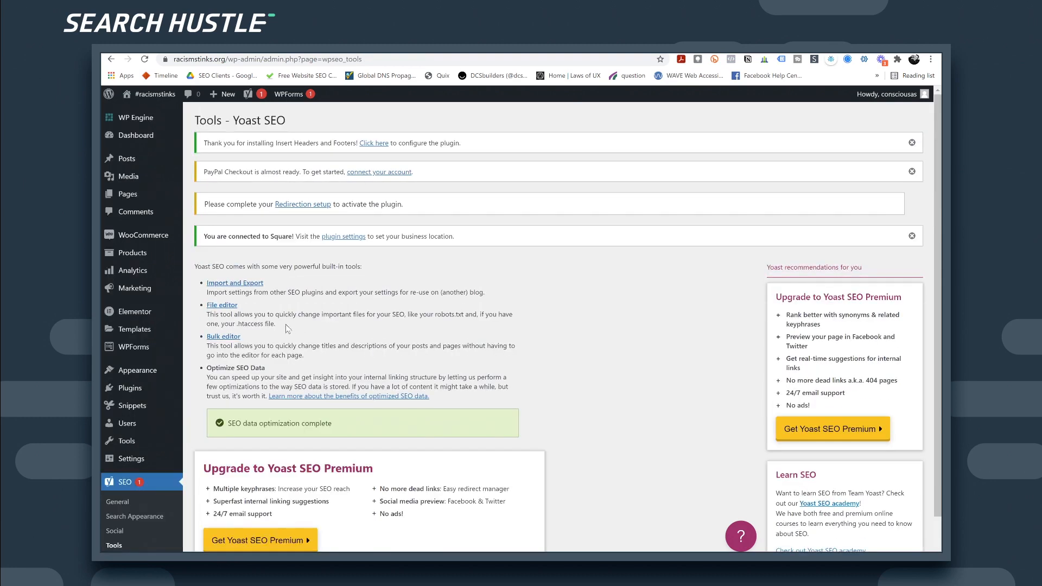
scroll(286, 384, "down", 1)
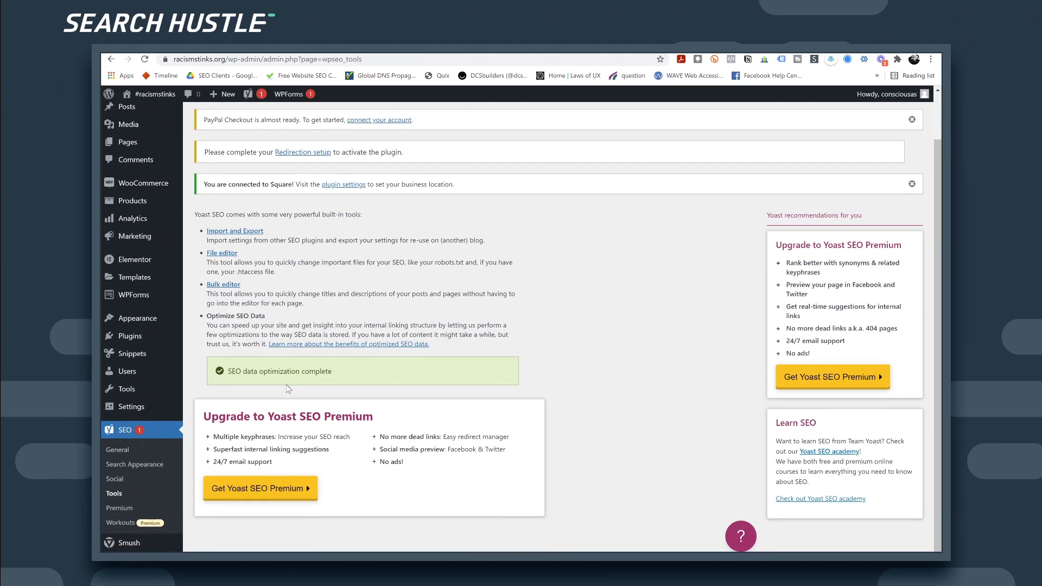
left_click(224, 256)
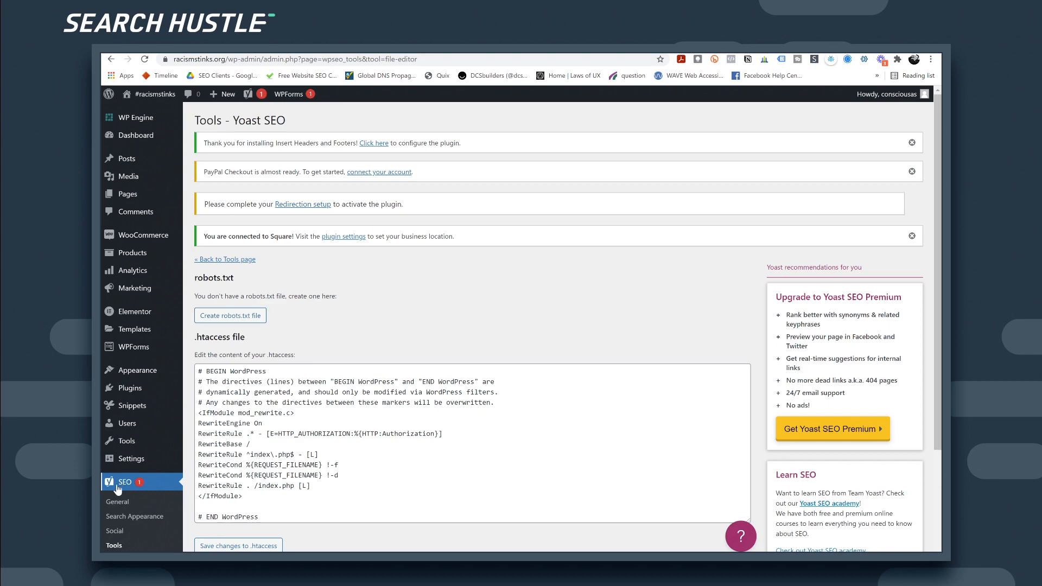
left_click(236, 318)
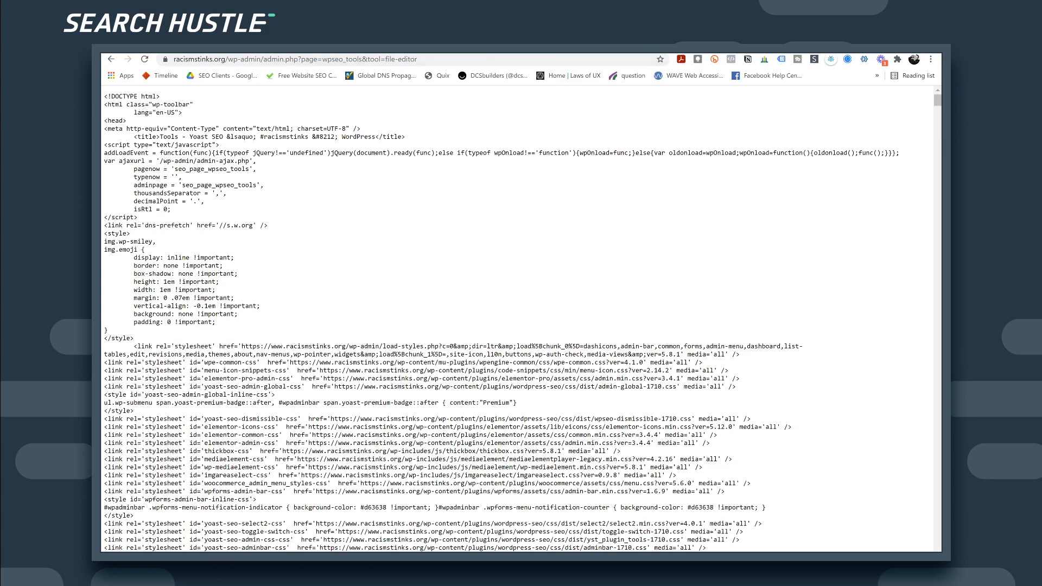
left_click(111, 59)
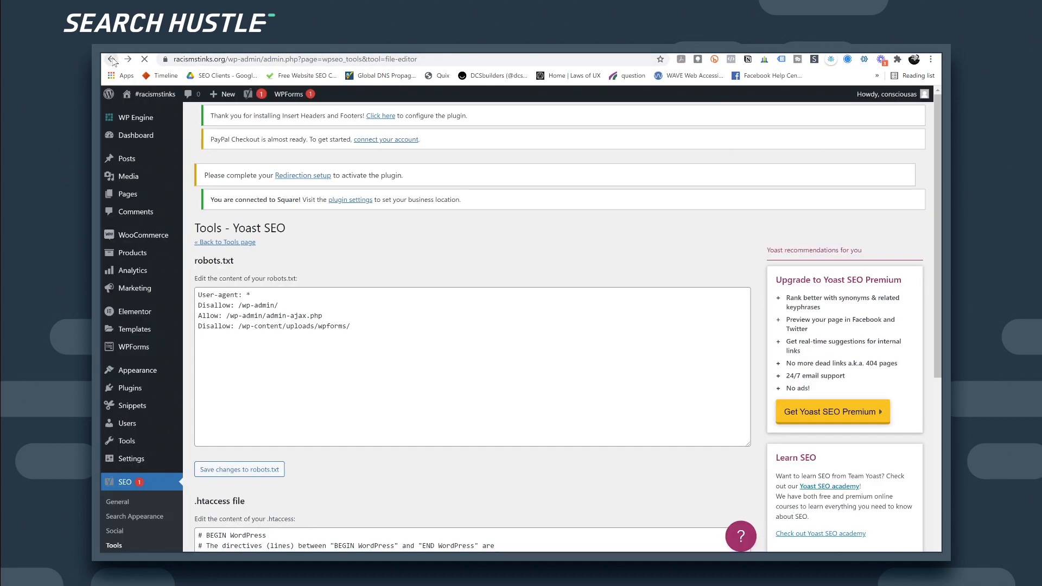
Step: Review the robots.txt rules: User-agent *, Disallow /wp-admin/ and wpforms uploads, Allow admin-ajax.php
left_click_drag(361, 348, 251, 281)
left_click(250, 281)
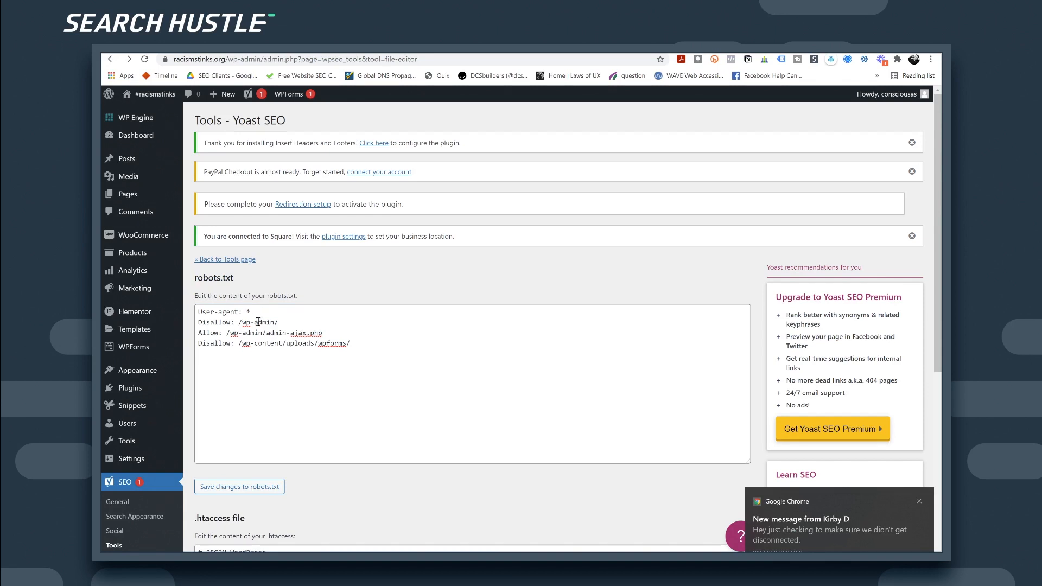
left_click_drag(246, 311, 255, 311)
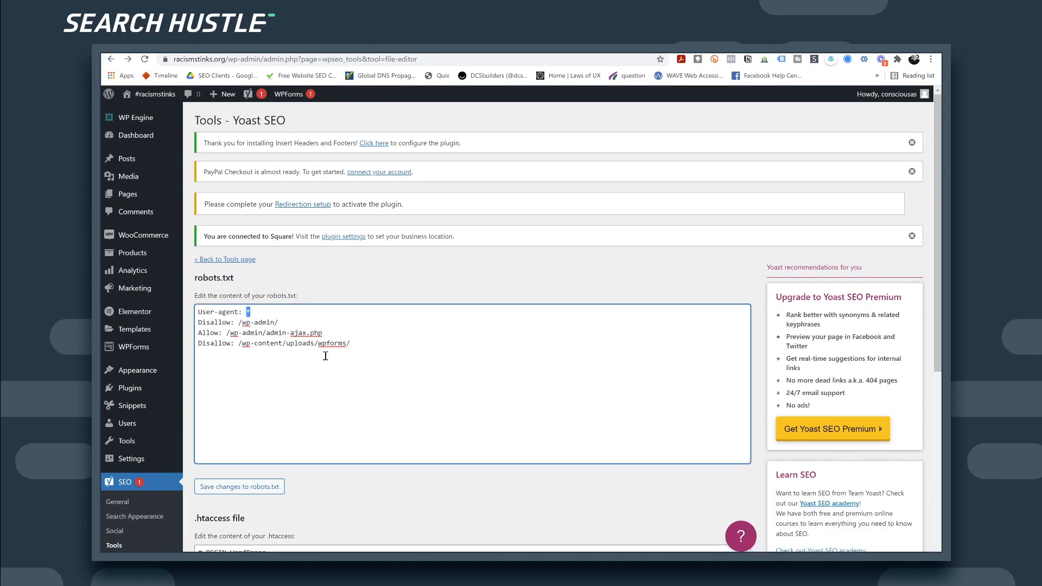
left_click_drag(246, 313, 249, 311)
left_click_drag(239, 323, 295, 326)
left_click(271, 333)
left_click_drag(233, 333, 329, 333)
left_click(304, 345)
left_click_drag(237, 343, 351, 345)
left_click(378, 360)
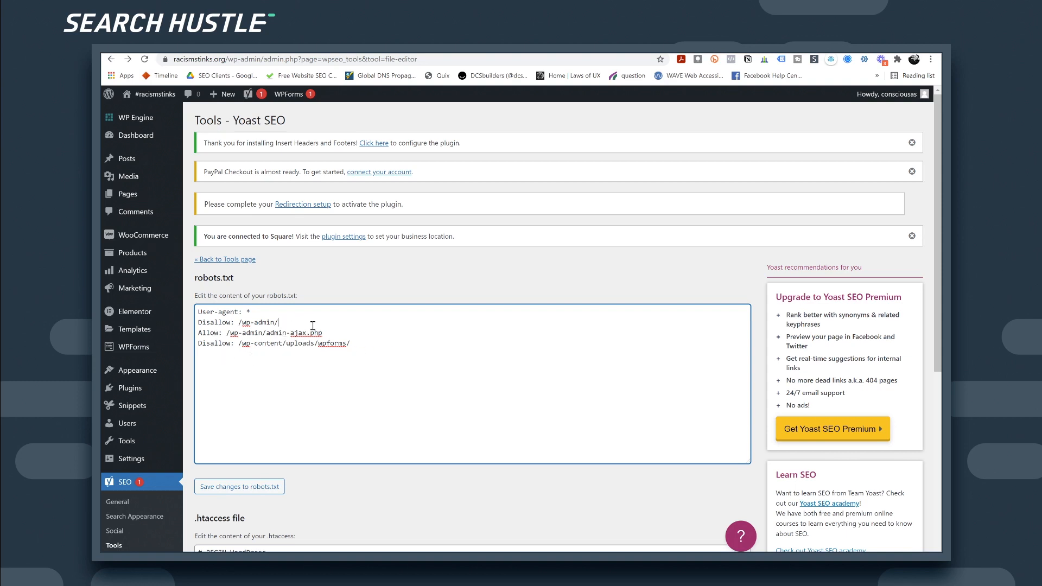
Step: Open nozakconsulting.com/robots.txt in a new tab as a reference example
key("Return")
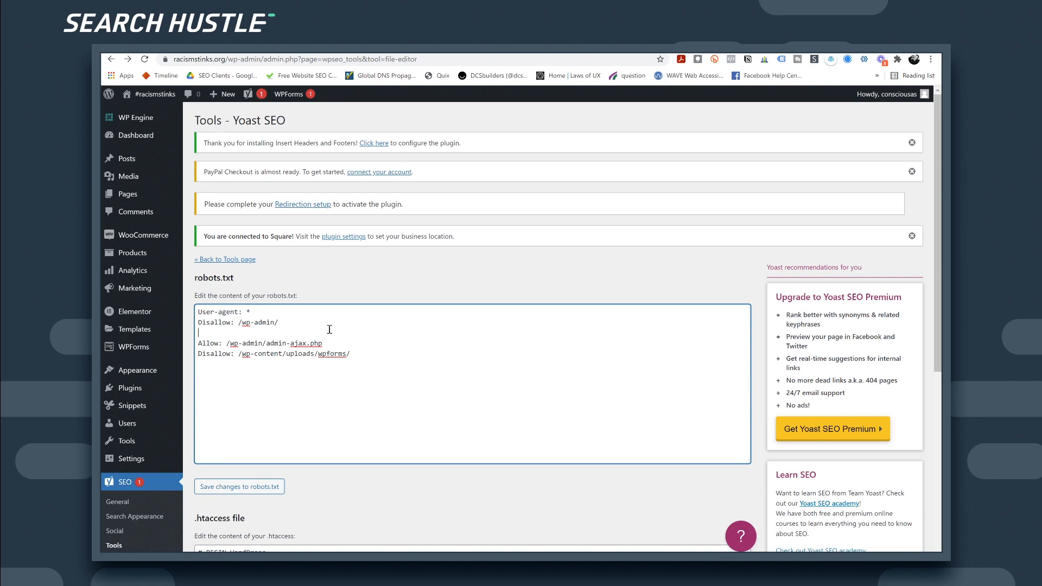
key("BackSpace")
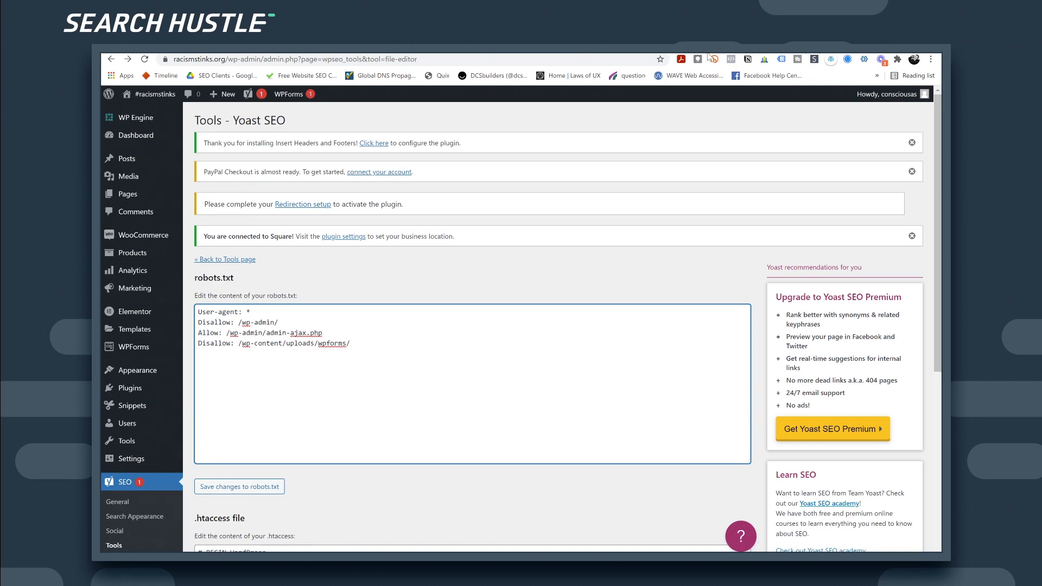
key("ctrl+t")
type("nozakcons")
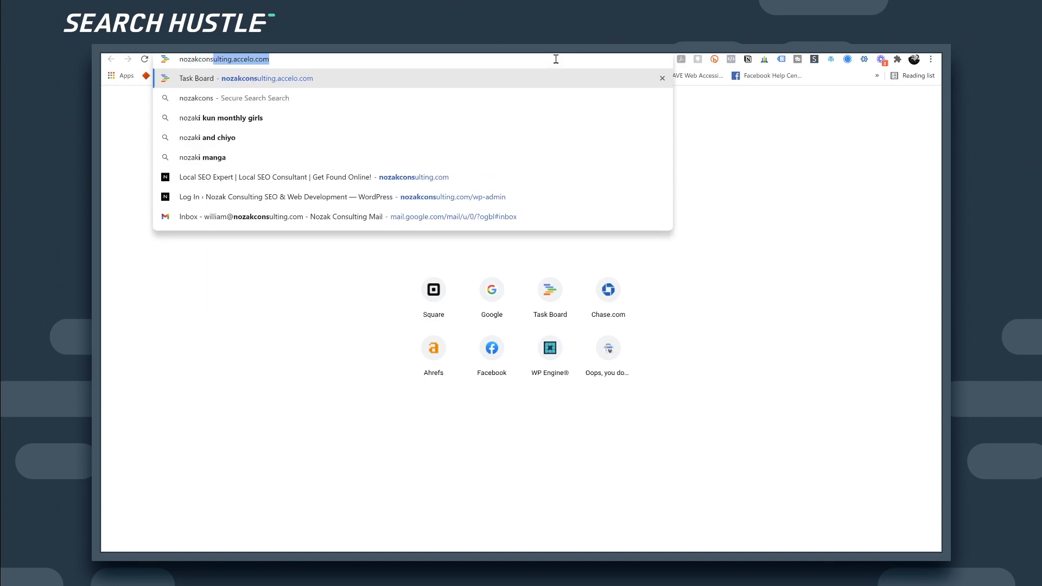
type("ulting.com")
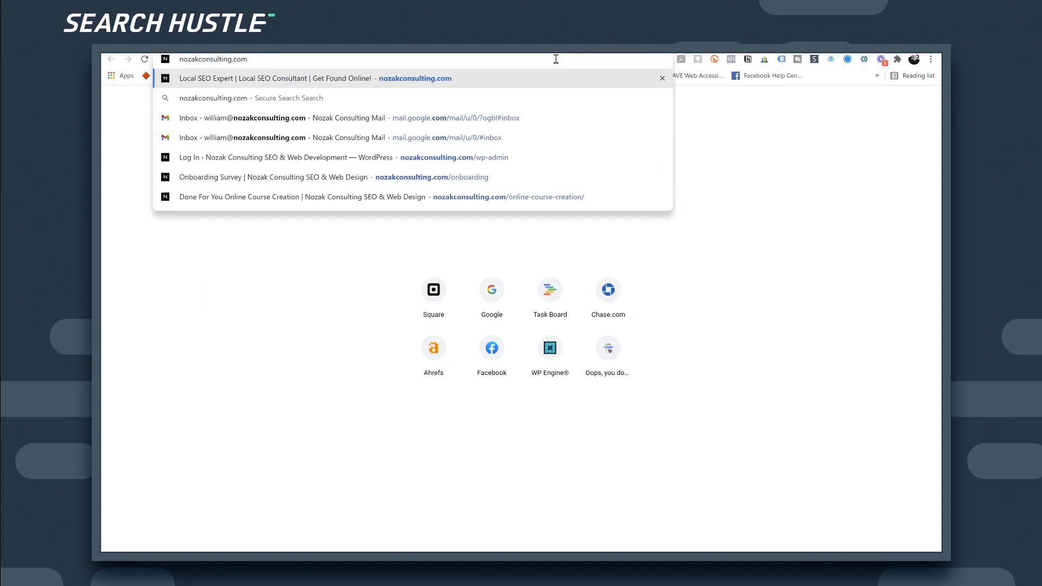
type("/robots.txt")
key("Return")
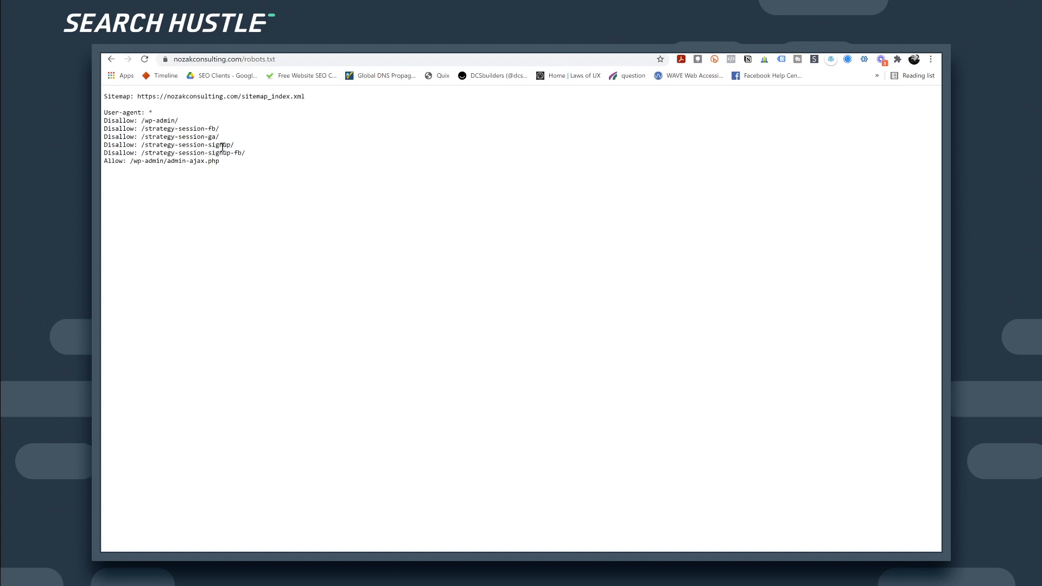
Step: Highlight the strategy-session Disallow rules in the reference robots.txt to compare them
left_click_drag(104, 128, 241, 151)
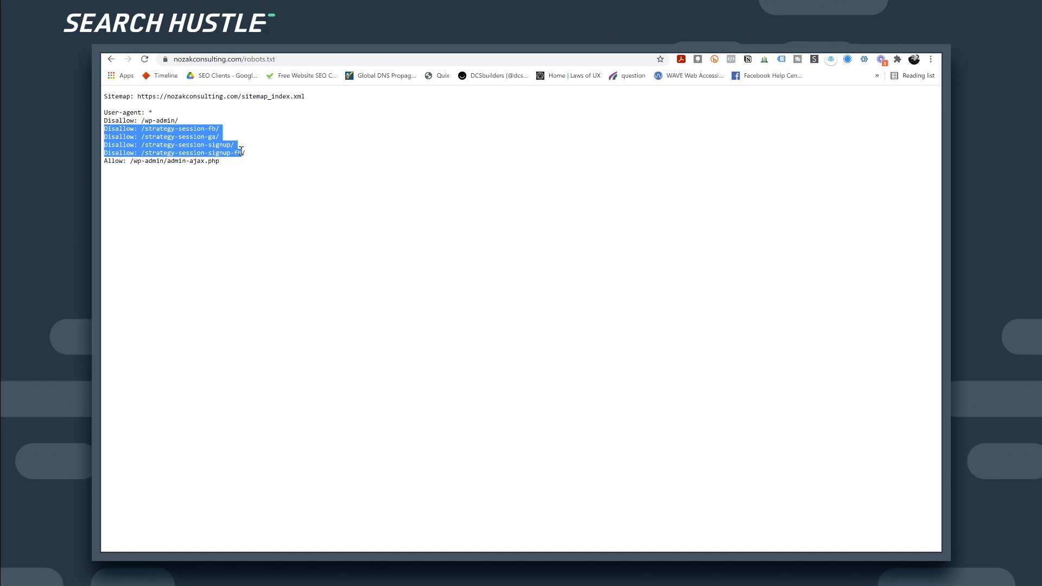
left_click(214, 139)
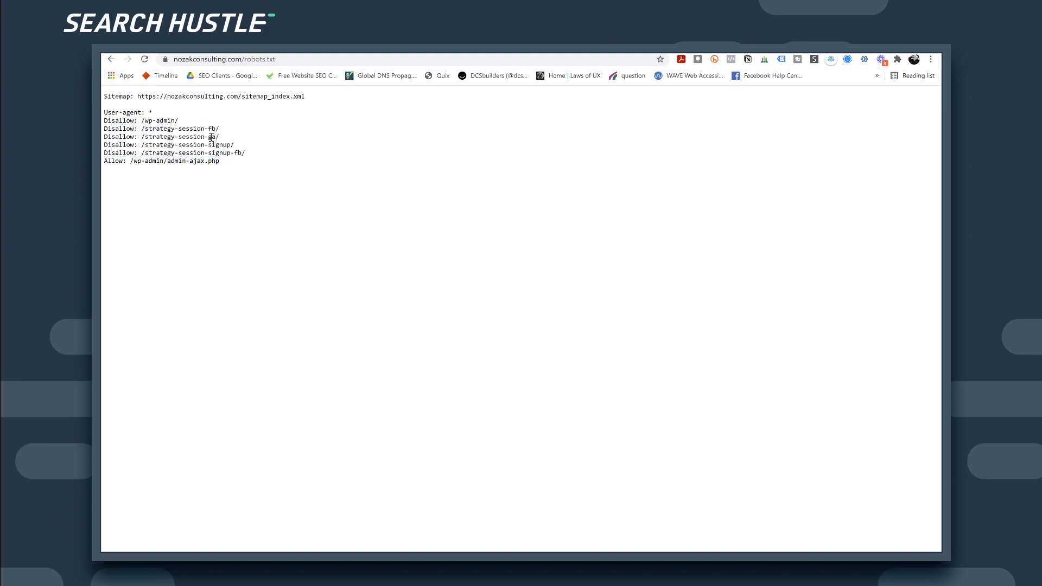
left_click_drag(167, 145, 253, 156)
left_click(226, 149)
left_click(194, 130)
left_click_drag(172, 129, 193, 152)
left_click(229, 152)
left_click(222, 144)
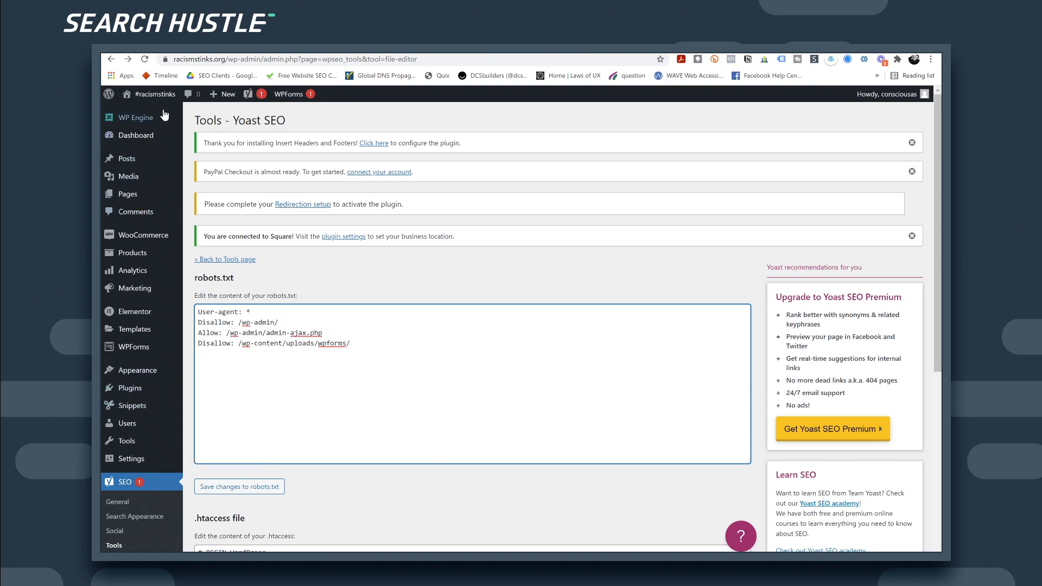
Step: Go to Plugins > Add New and search the plugin directory for 'search replace'
scroll(137, 375, "down", 2)
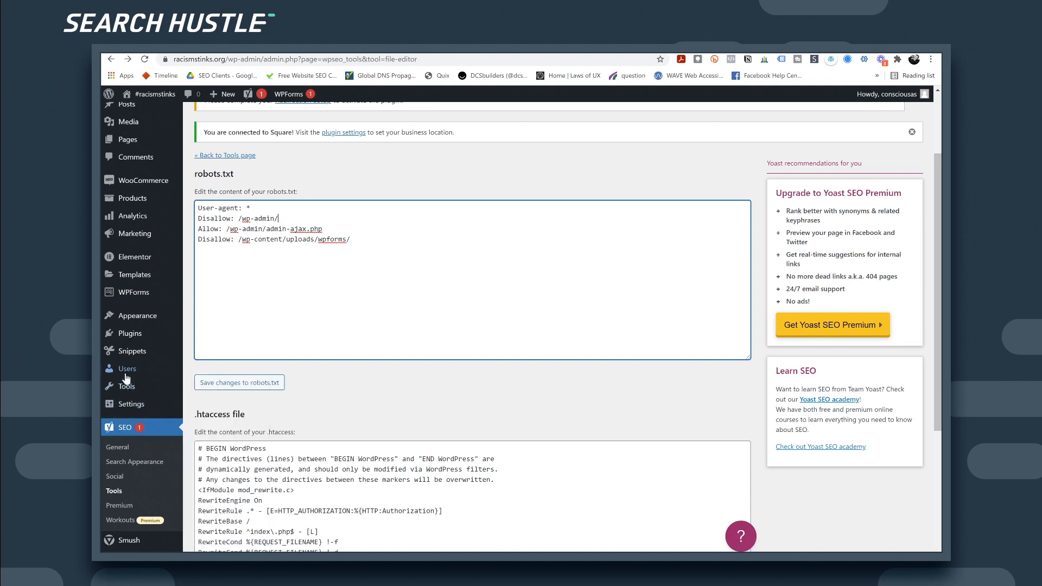
mouse_move(128, 337)
left_click(217, 336)
scroll(461, 375, "down", 4)
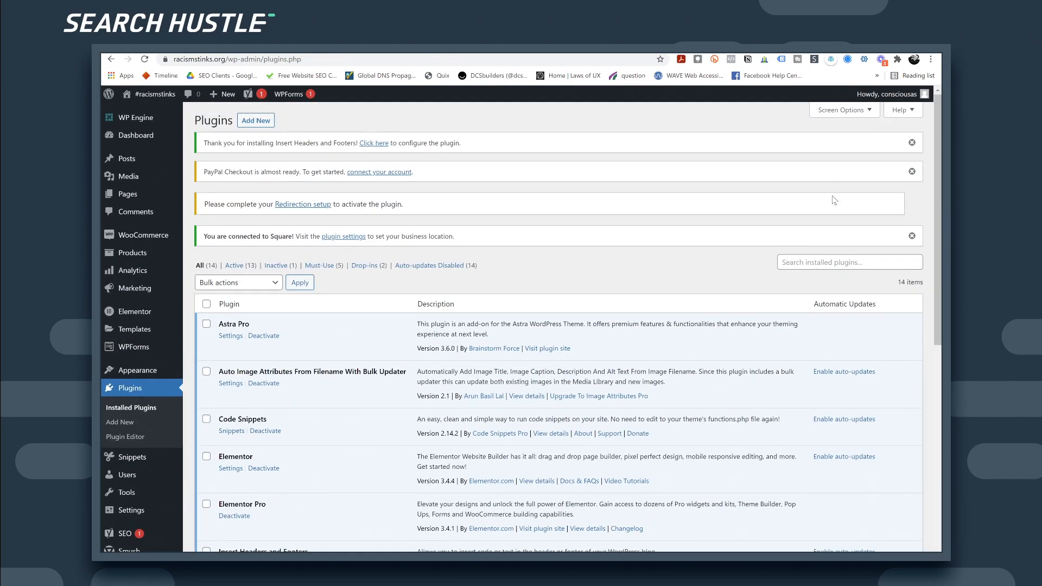
scroll(802, 258, "down", 3)
scroll(488, 255, "up", 3)
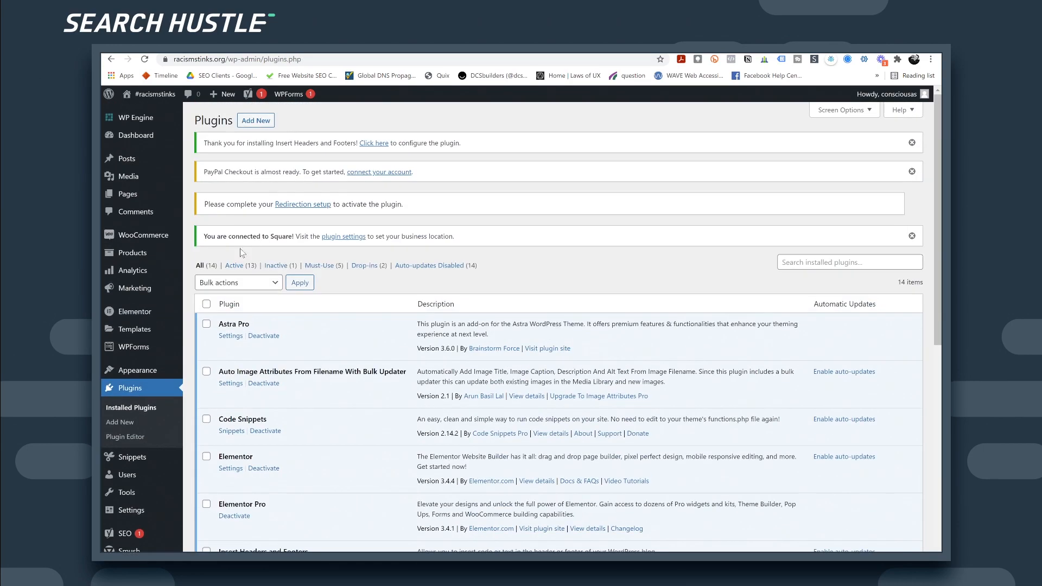
left_click(255, 121)
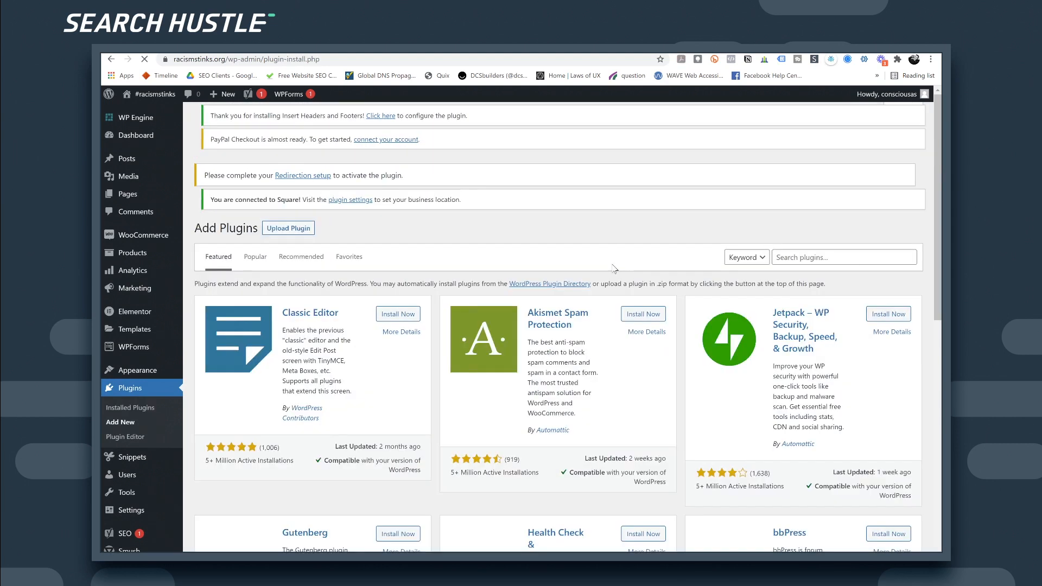
left_click(805, 268)
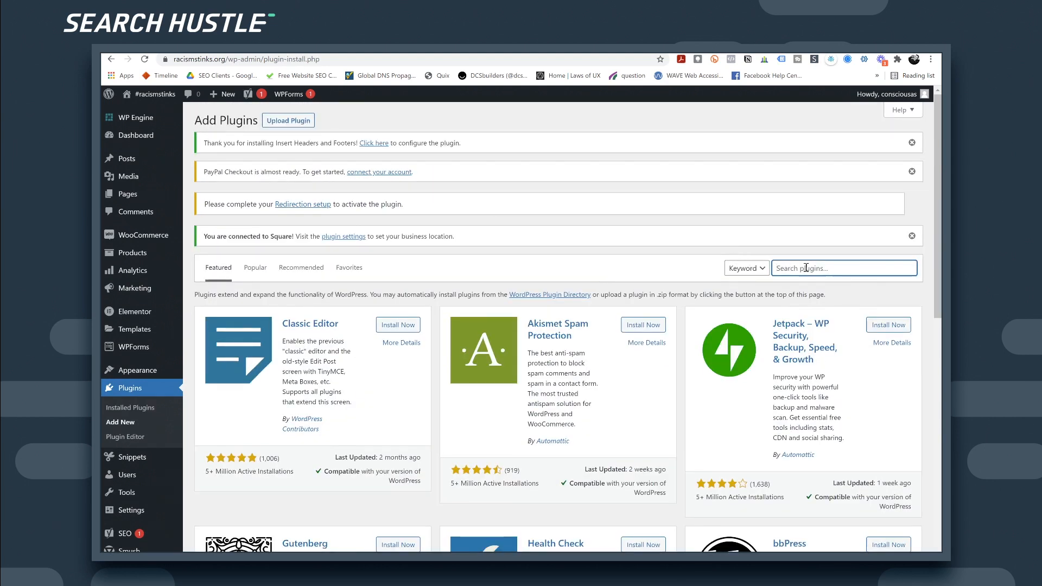
type("search replace")
Step: Install the Better Search Replace plugin
left_click(396, 328)
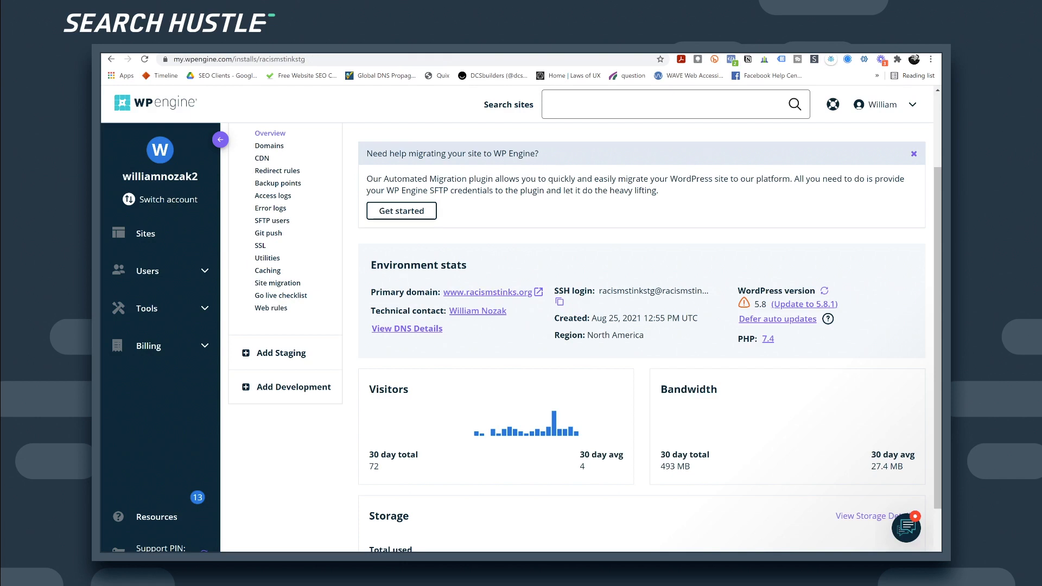
Step: Show the racismstinkstg SSL page with Let's Encrypt certificates for both domains
left_click(261, 246)
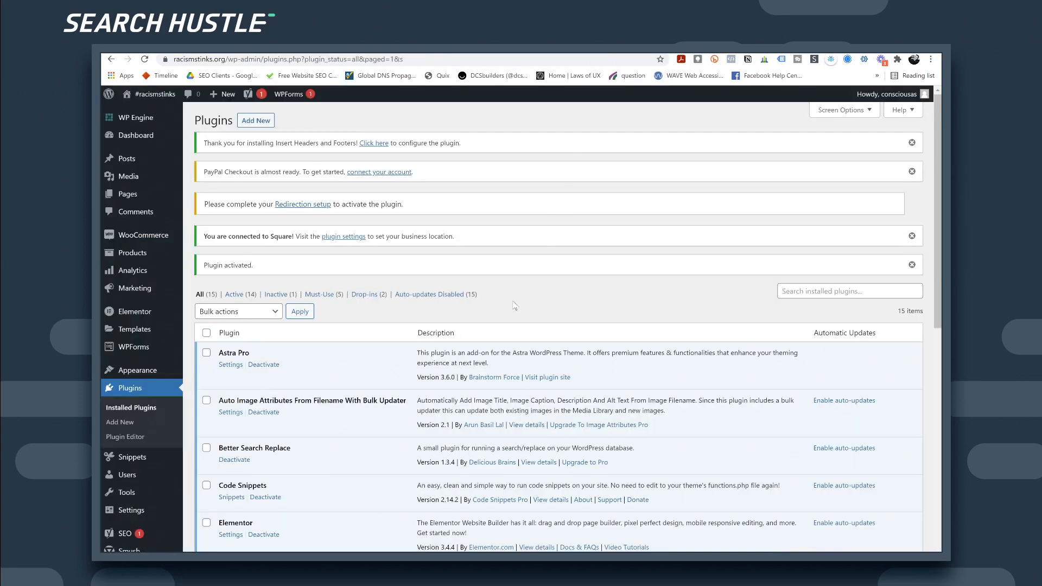
Step: Confirm Better Search Replace is active, then launch it from the Tools menu
scroll(514, 305, "down", 3)
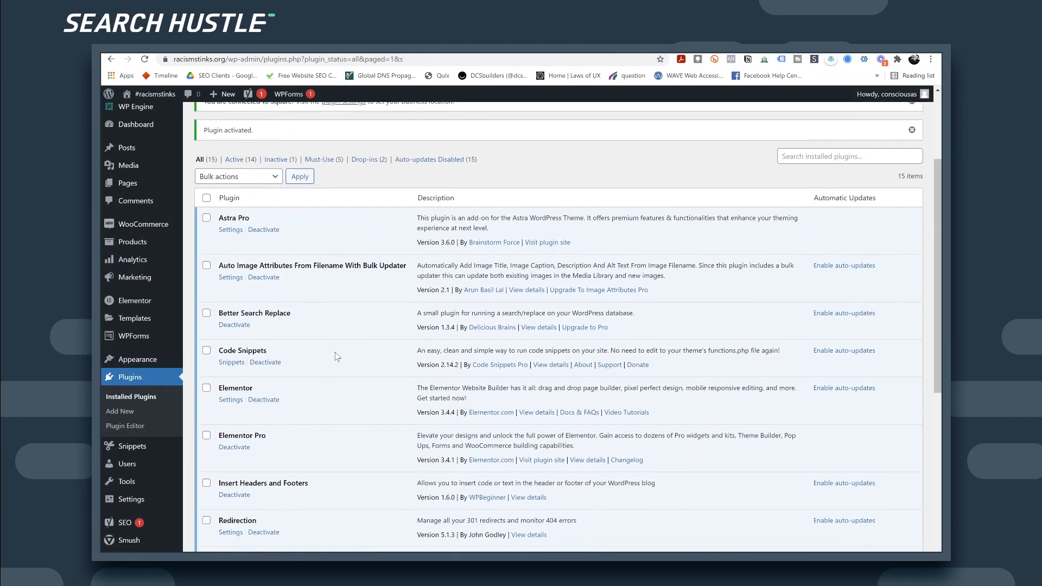
scroll(271, 346, "down", 5)
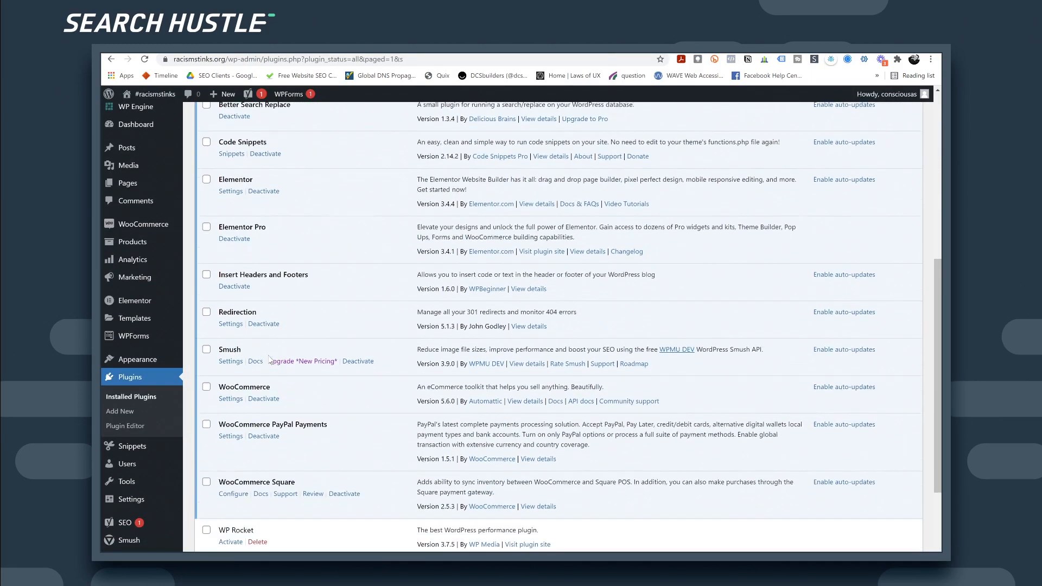
scroll(291, 390, "down", 1)
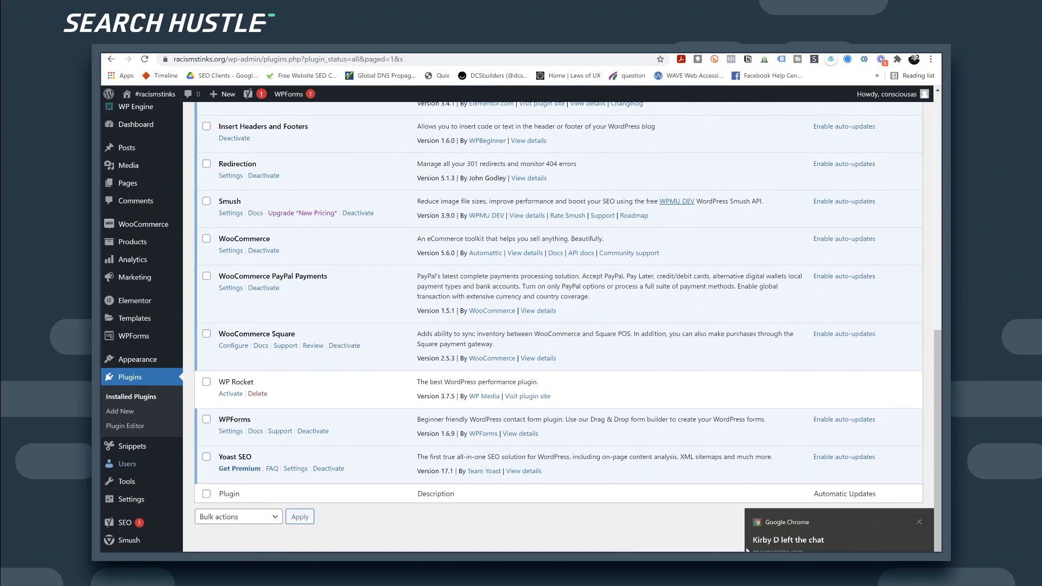
left_click(920, 523)
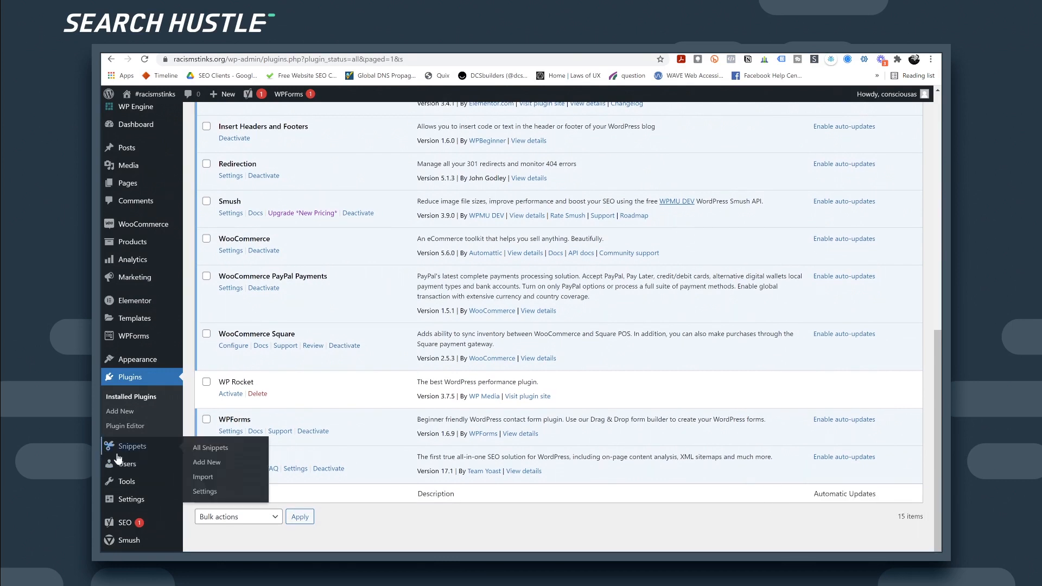
mouse_move(136, 502)
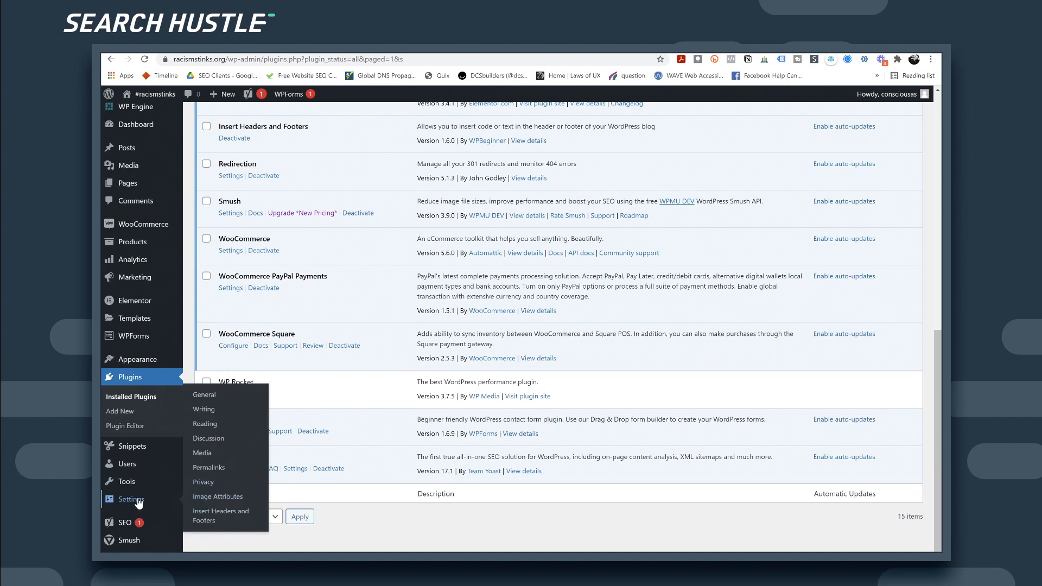
left_click(216, 508)
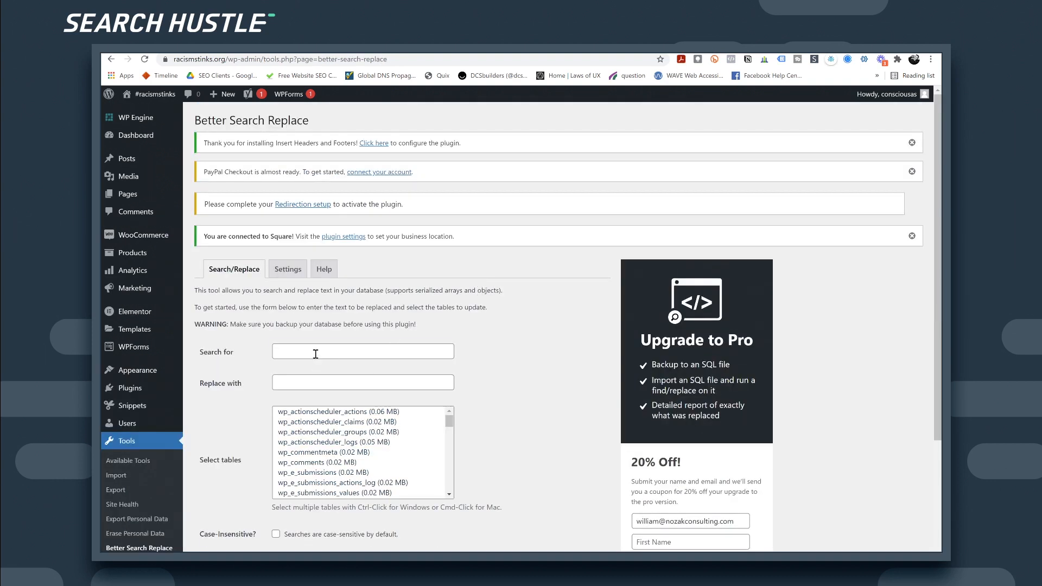
Step: Enter 'http' as the search text and run a first dry-run replacement
left_click(315, 354)
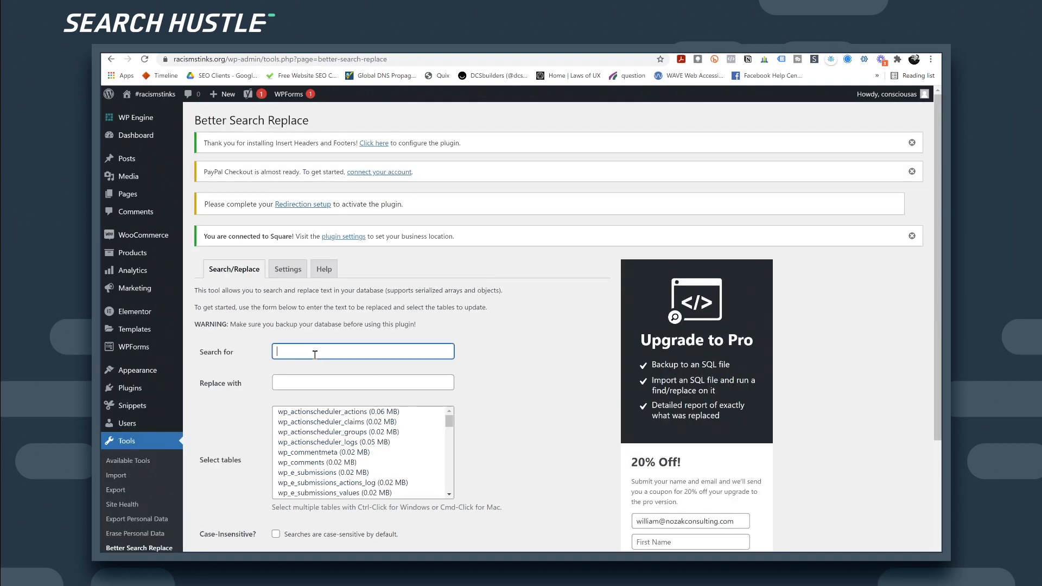
type("http")
key("Tab")
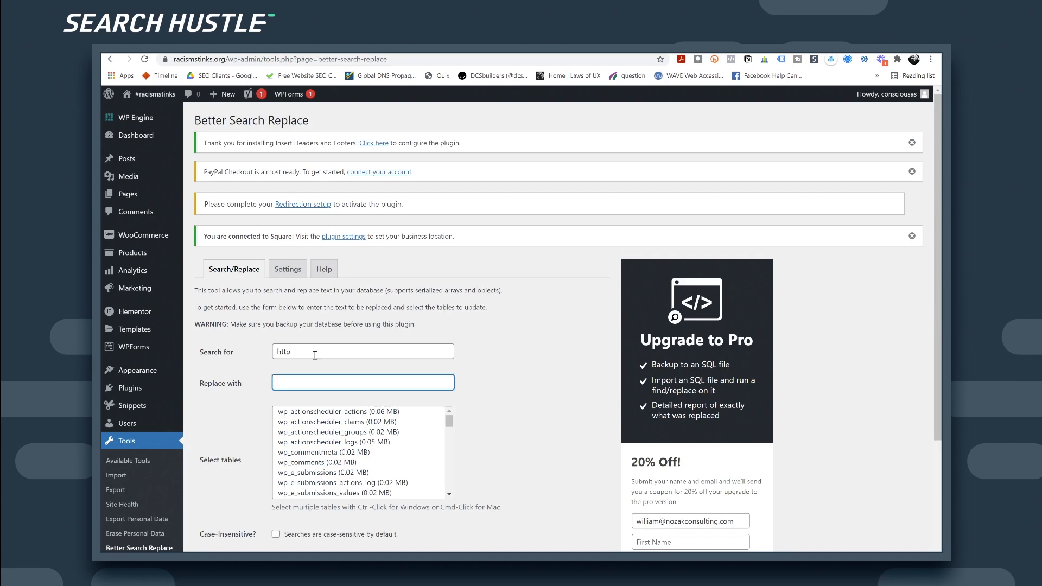
scroll(334, 442, "down", 3)
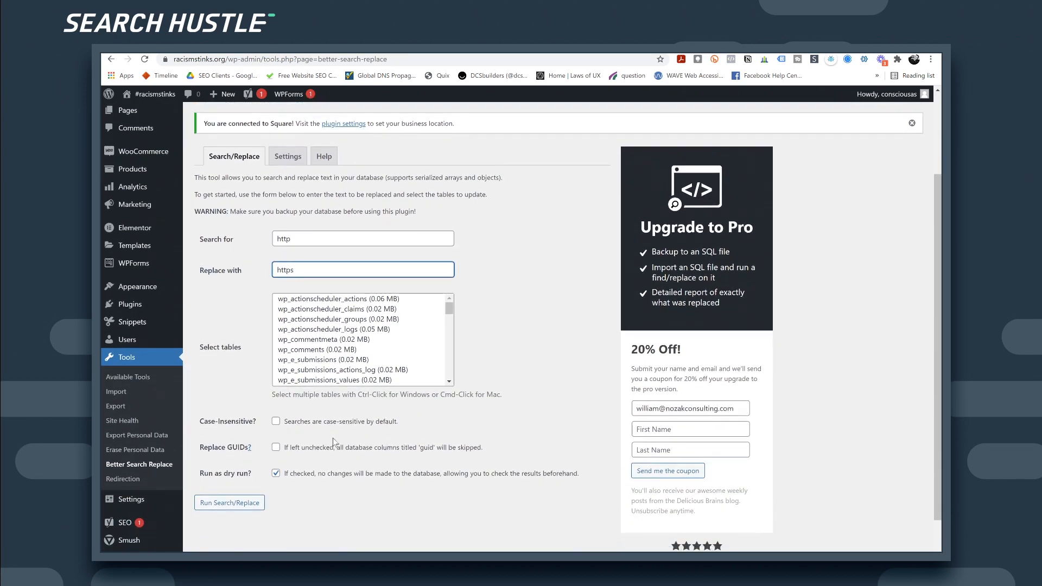
scroll(334, 442, "down", 1)
left_click(238, 461)
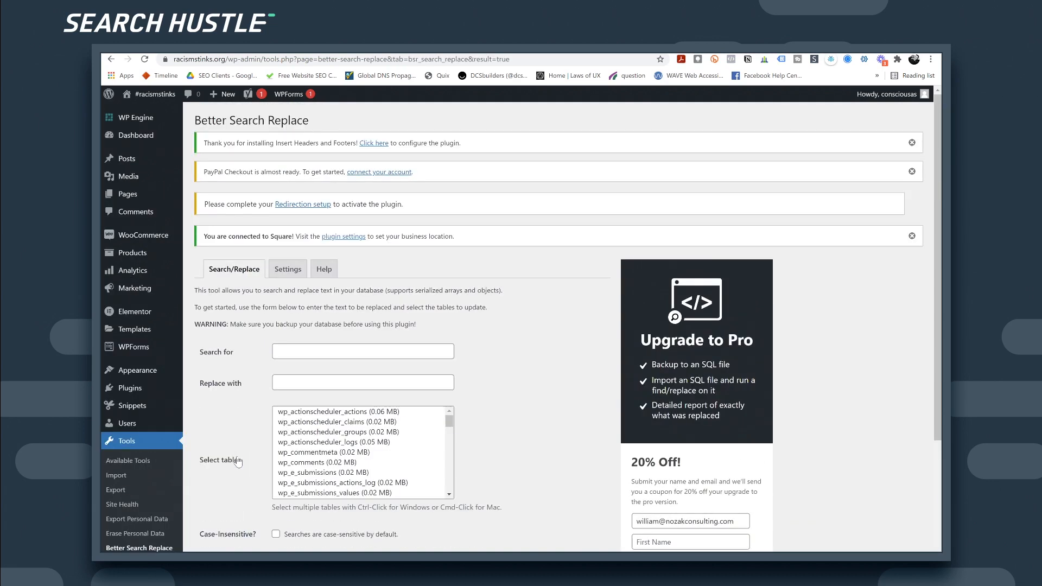
Step: Keep dry run checked and rerun the http-to-https search and replace
scroll(283, 456, "down", 3)
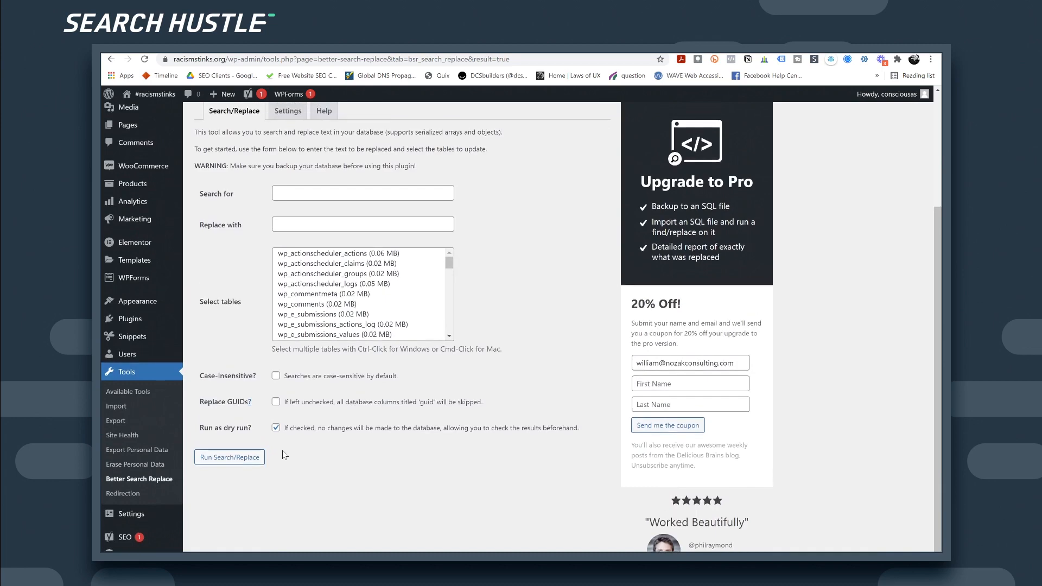
scroll(284, 455, "up", 3)
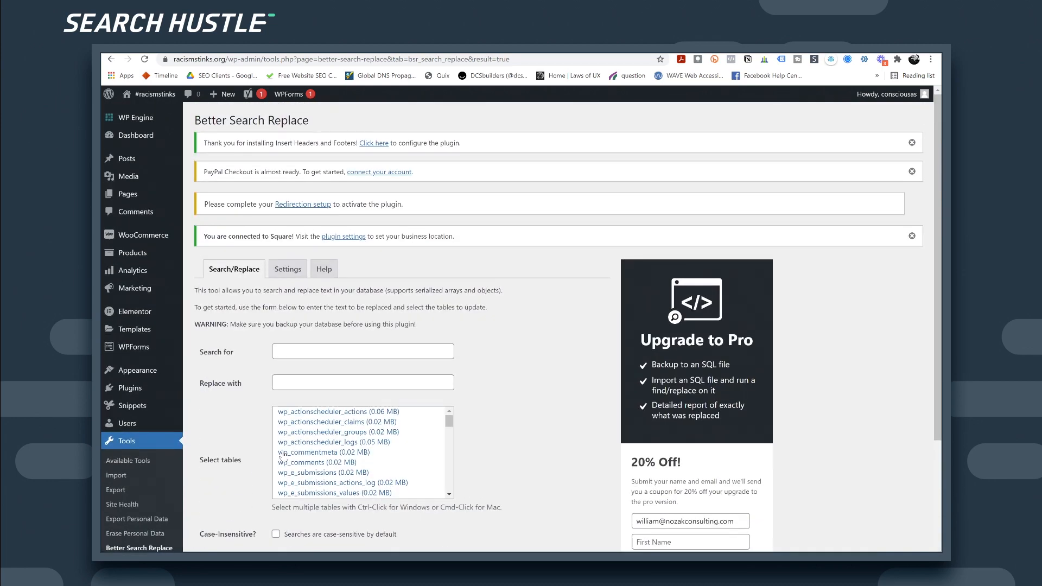
scroll(282, 458, "down", 6)
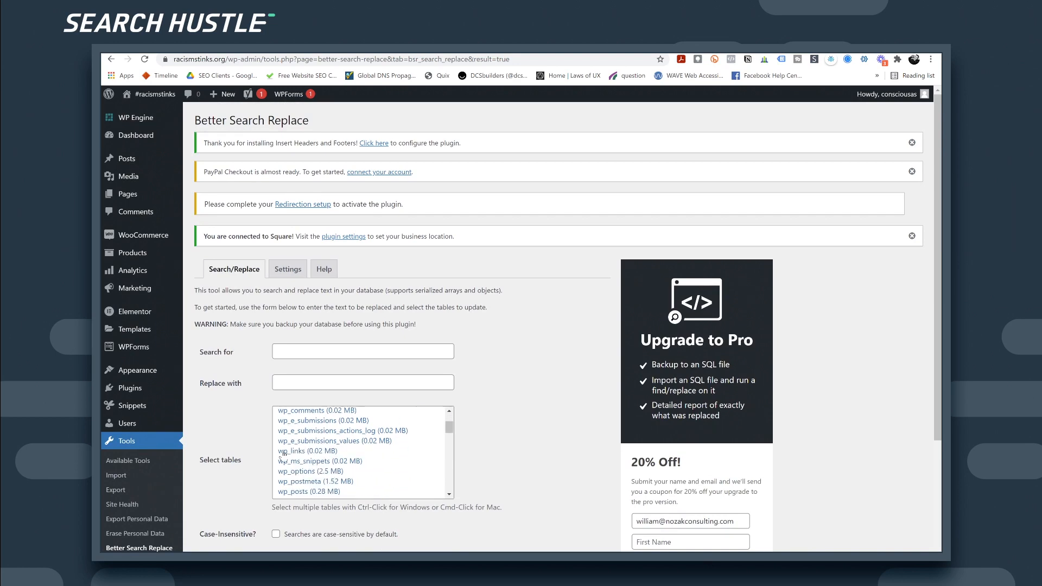
scroll(293, 458, "down", 2)
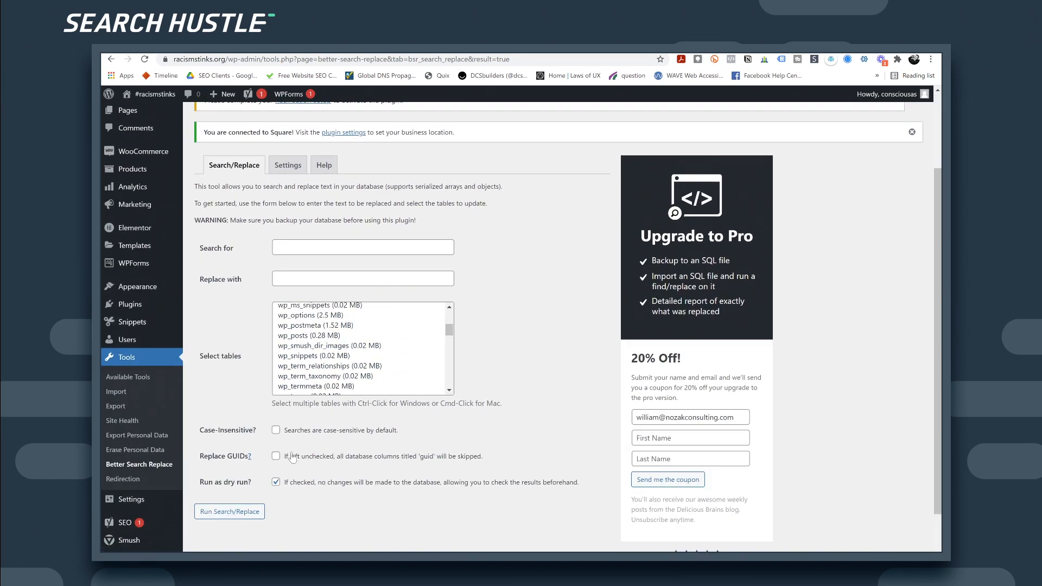
scroll(292, 458, "down", 1)
left_click(275, 413)
left_click(228, 443)
left_click(319, 177)
key("Tab")
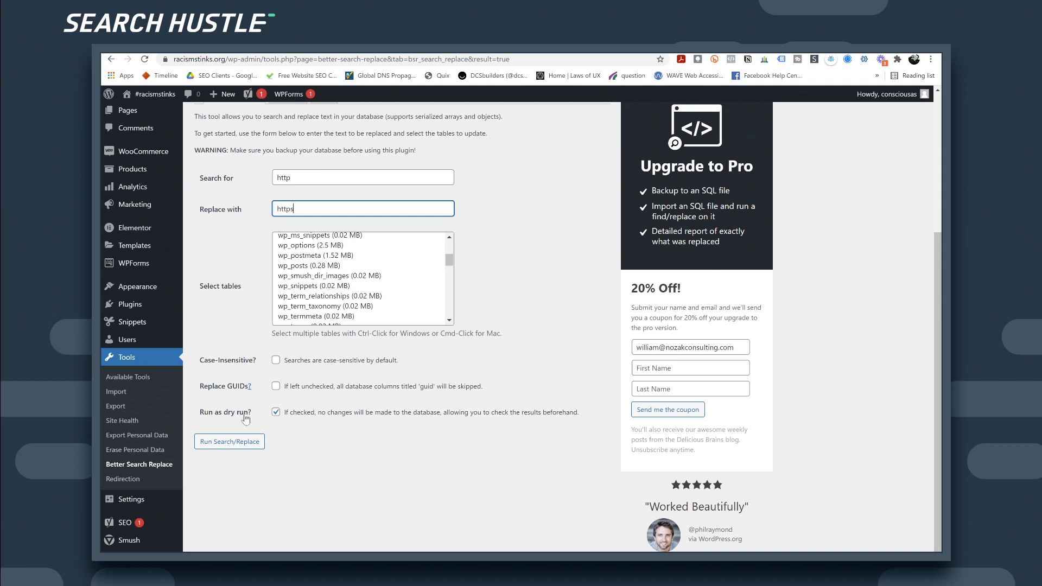
left_click(236, 441)
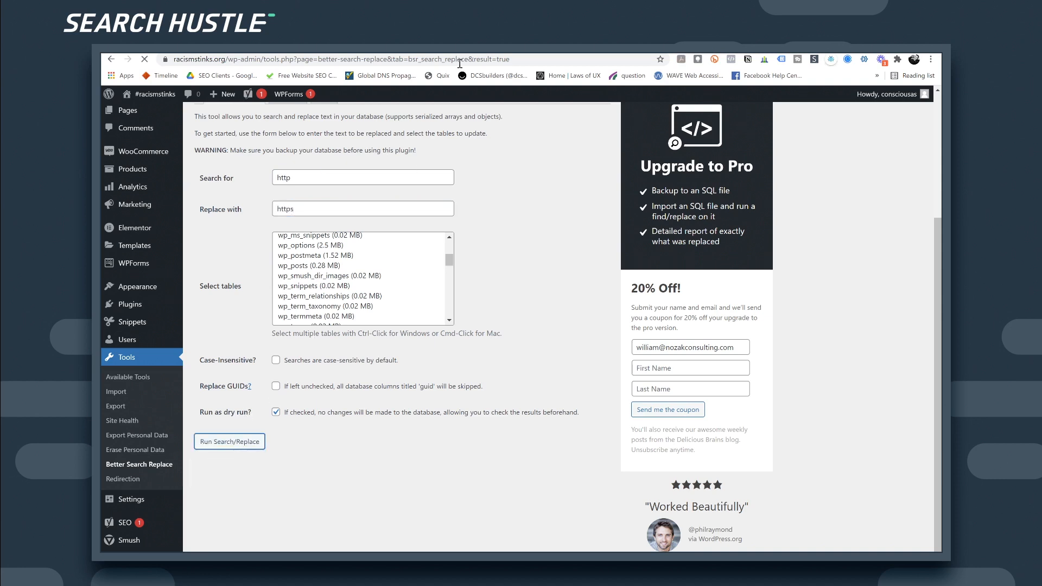
Step: Open the racismstinkstg Domains page in WP Engine and copy racismstinkstg.wpengine.com
left_click(488, 46)
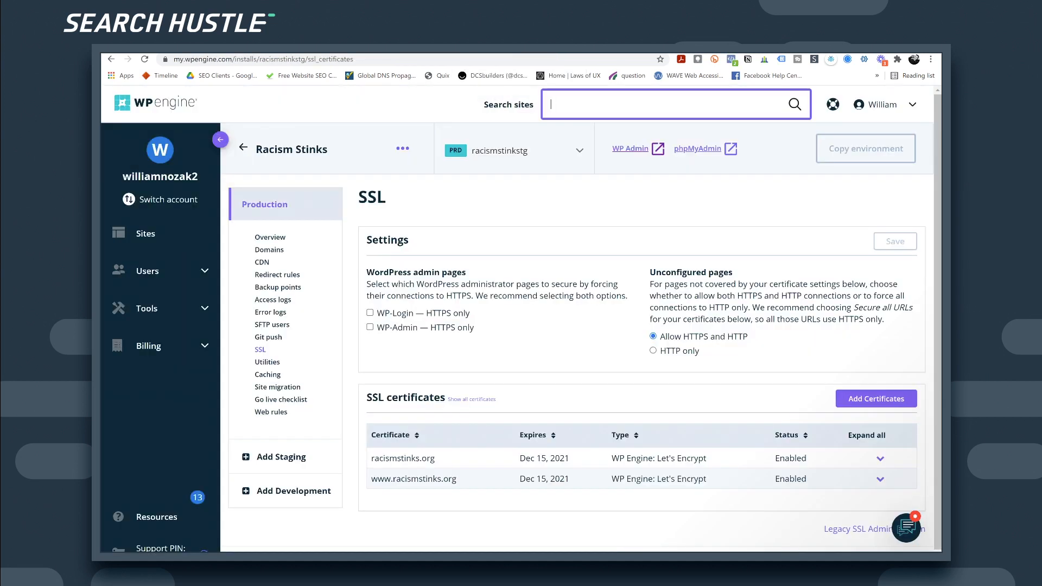
left_click(271, 239)
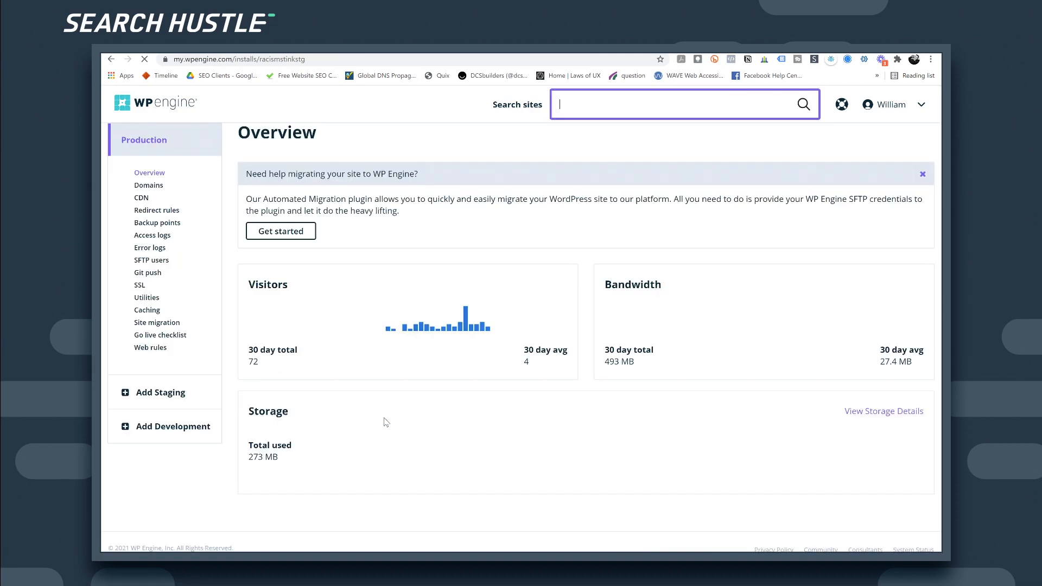
scroll(386, 411, "down", 5)
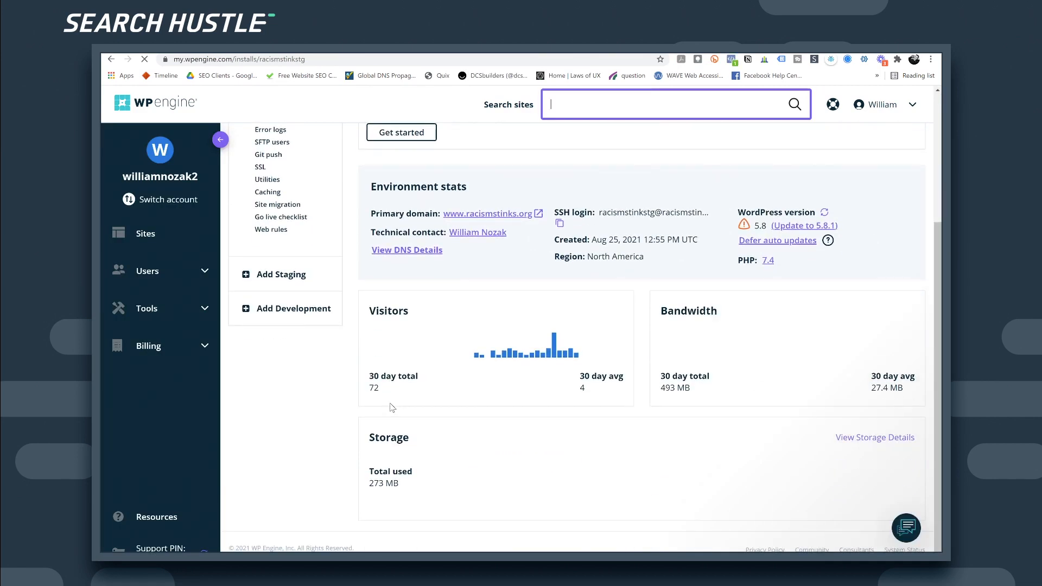
scroll(402, 396, "up", 3)
left_click(274, 223)
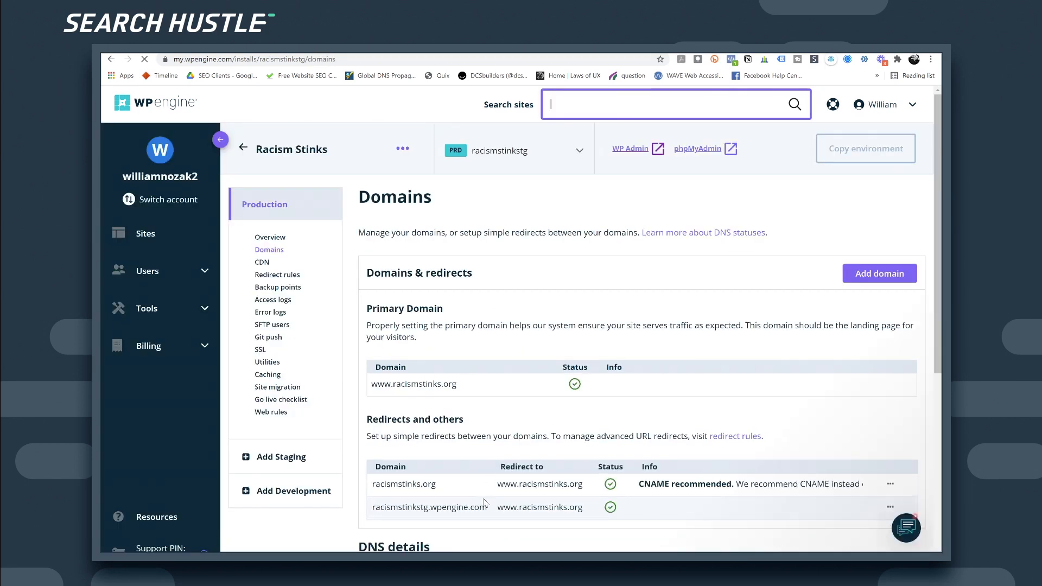
left_click_drag(488, 507, 373, 508)
key("ctrl+c")
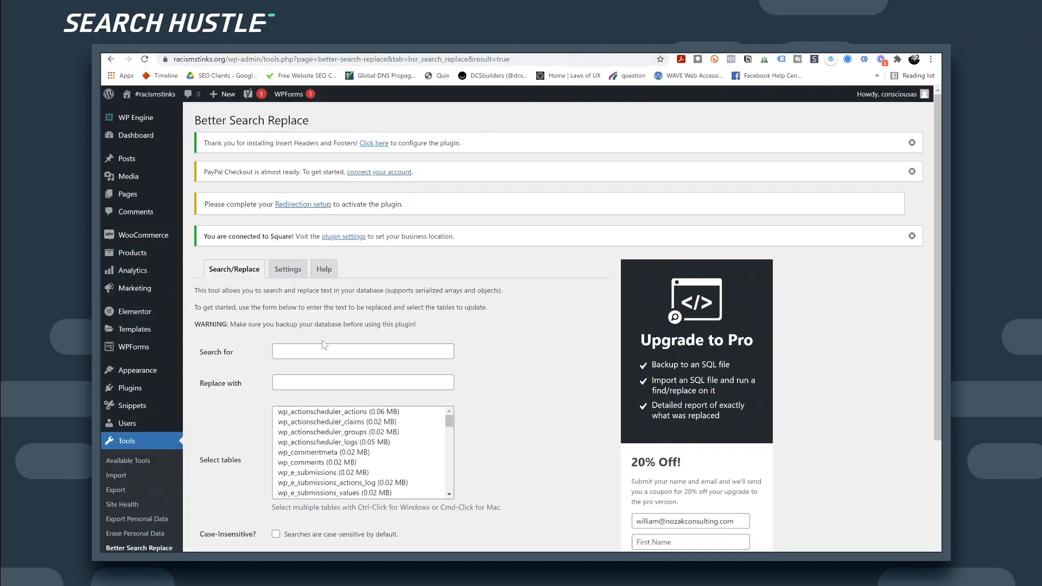
left_click(332, 350)
key("ctrl+v")
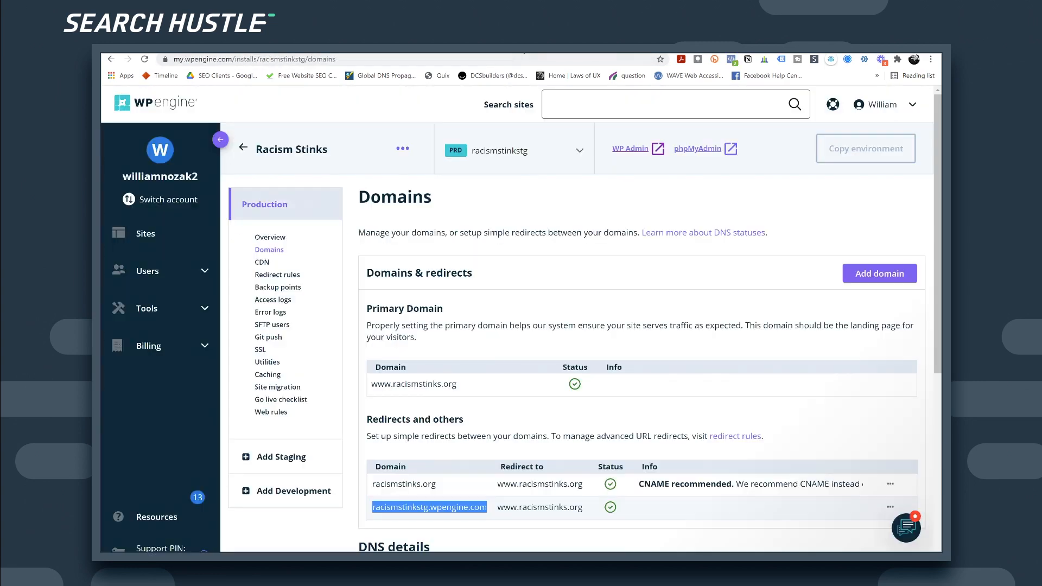
left_click_drag(584, 510, 498, 508)
key("ctrl+c")
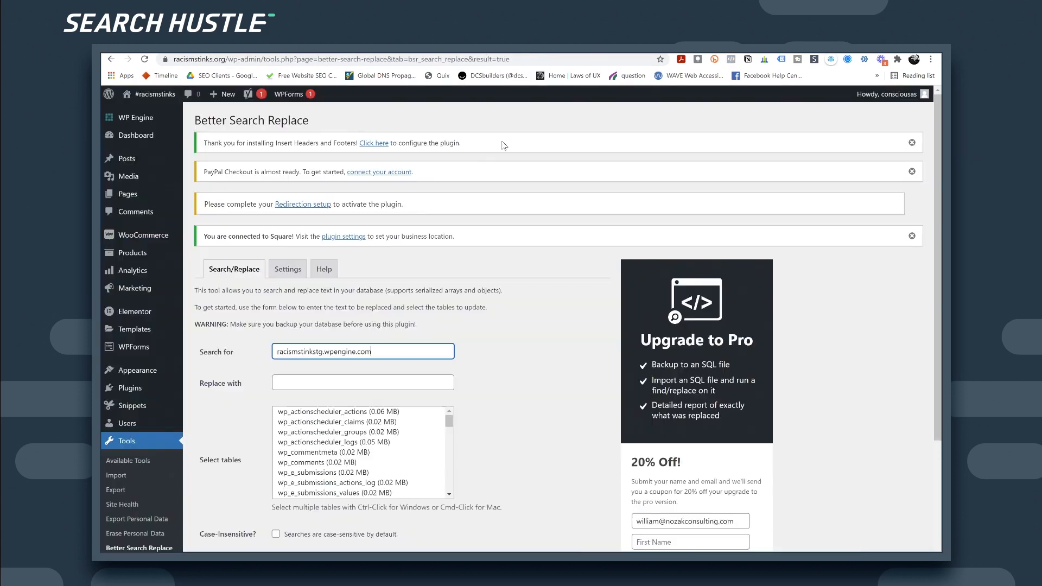
left_click(350, 382)
key("ctrl+v")
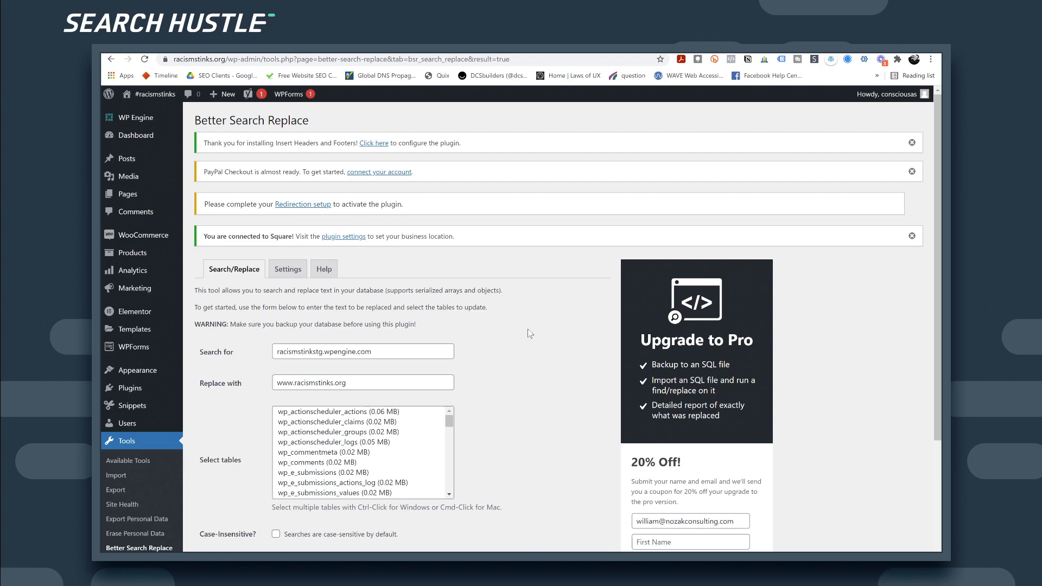
scroll(529, 330, "down", 1)
scroll(530, 332, "down", 3)
left_click(230, 460)
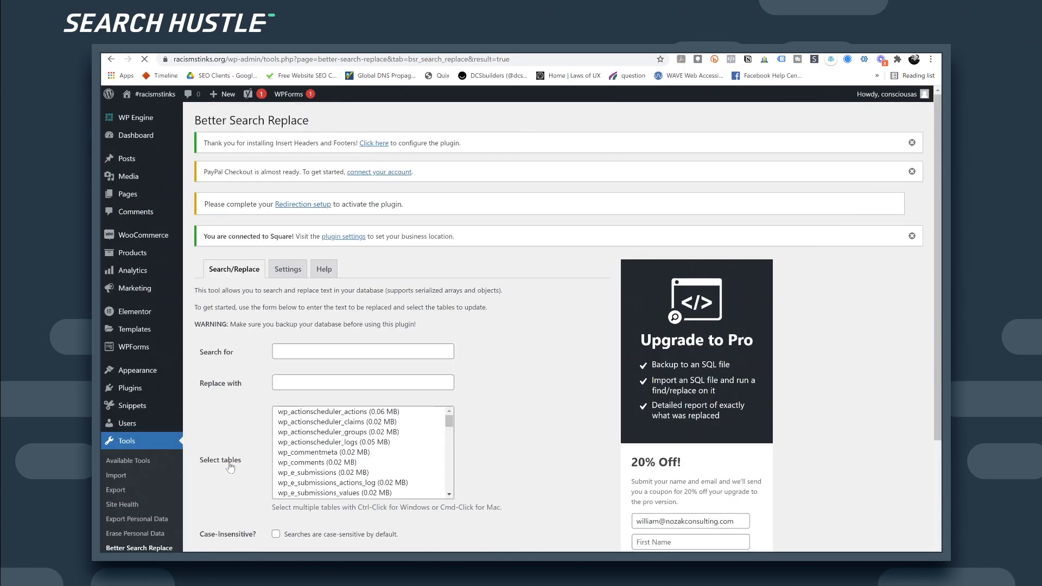
scroll(230, 467, "down", 3)
scroll(233, 461, "up", 3)
Step: Start Redirection setup with permalink monitoring and redirect/404 logging turned on
left_click(293, 205)
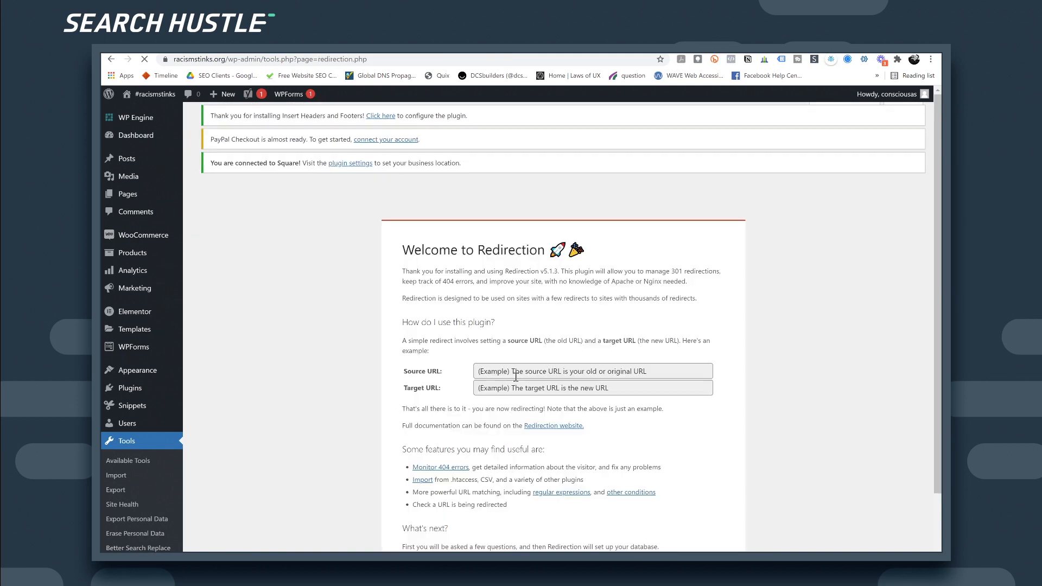
scroll(516, 436, "down", 2)
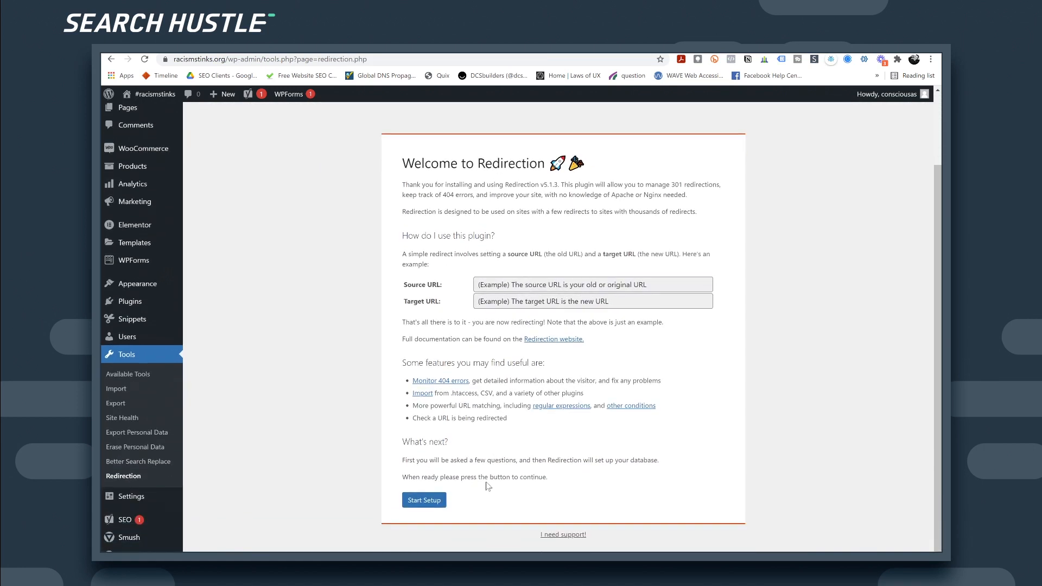
left_click(425, 498)
left_click(407, 283)
left_click(407, 231)
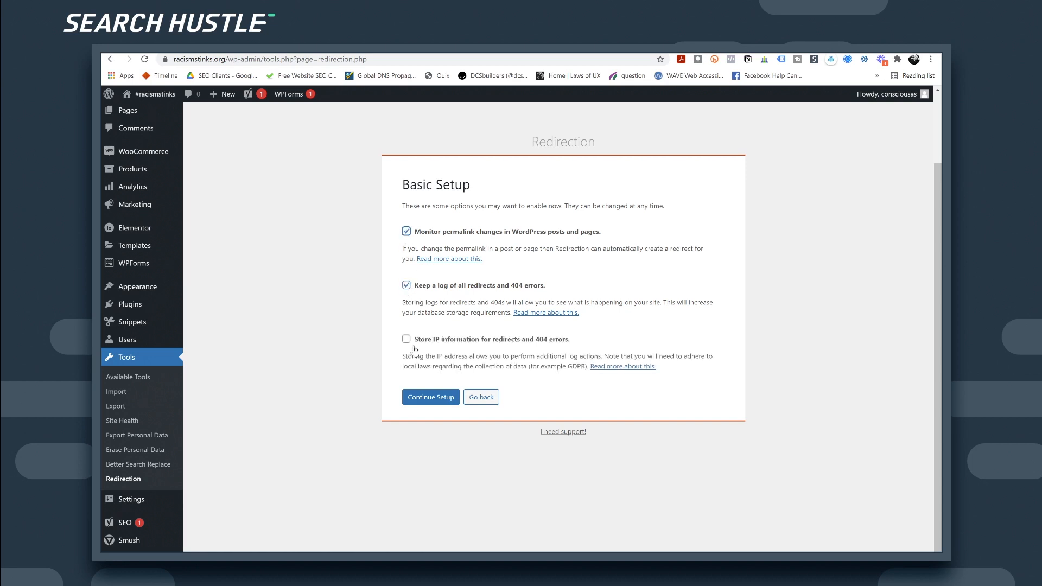
left_click(427, 398)
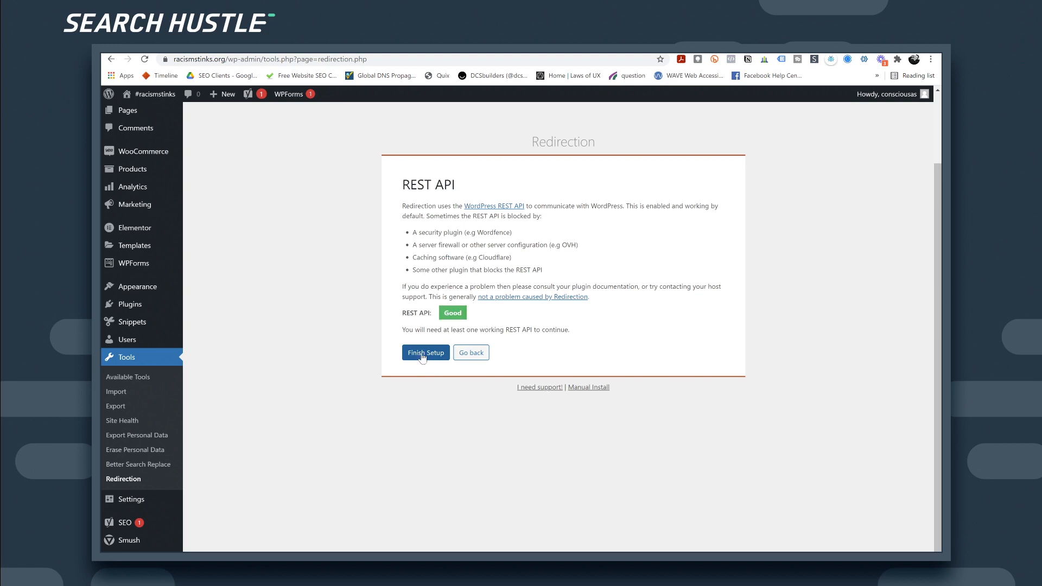
Step: Finish Redirection setup and import the old-slug redirect for /racism/tips-for-changing-racism/
left_click(426, 358)
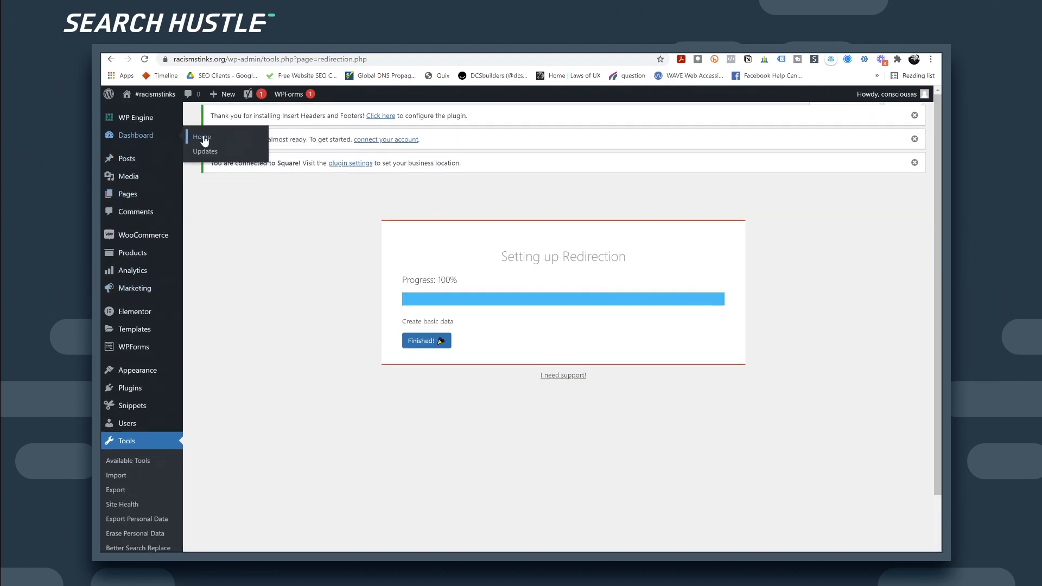
left_click(421, 341)
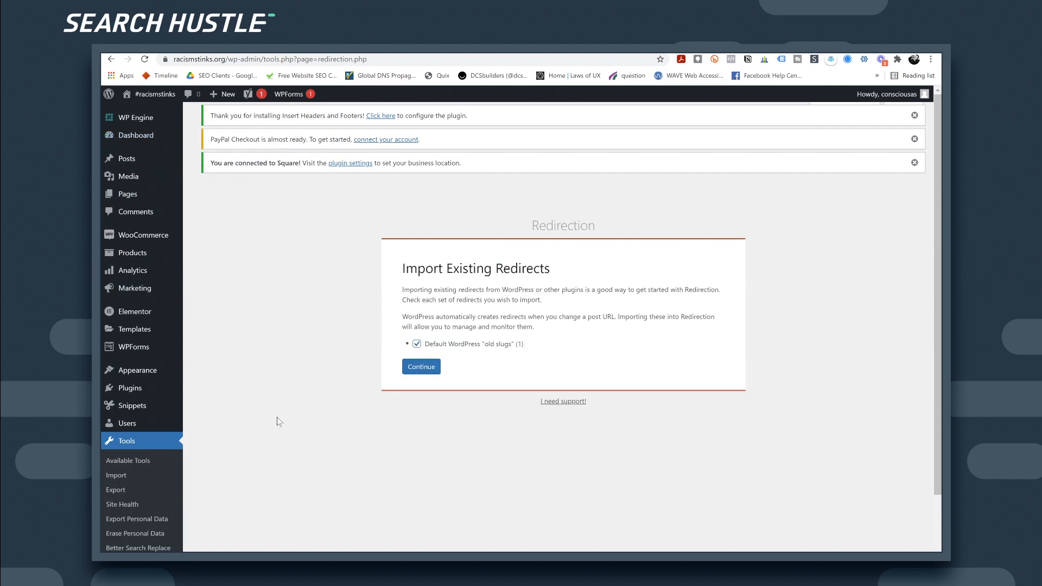
left_click(423, 369)
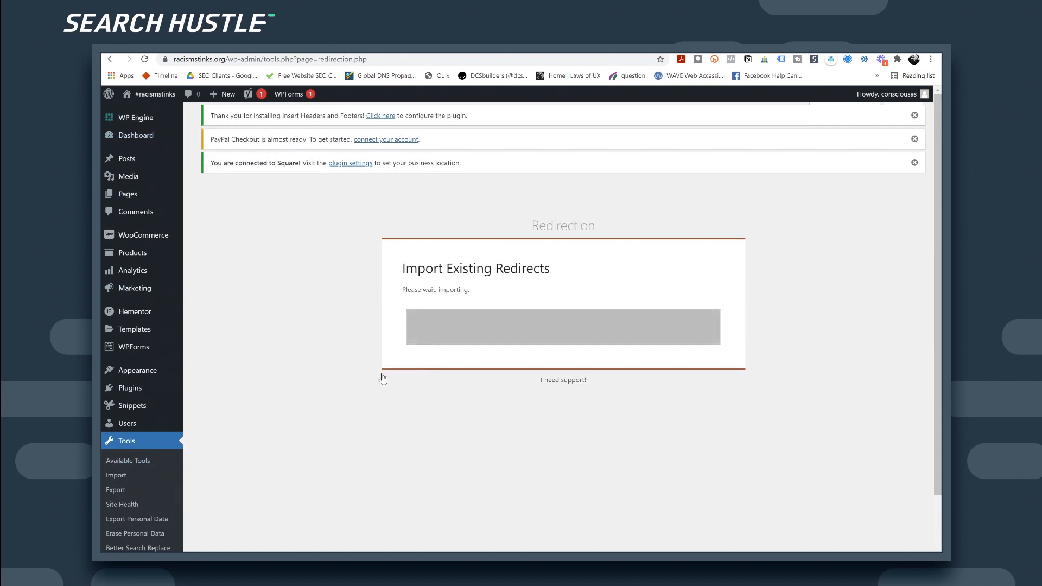
mouse_move(163, 377)
scroll(163, 377, "down", 1)
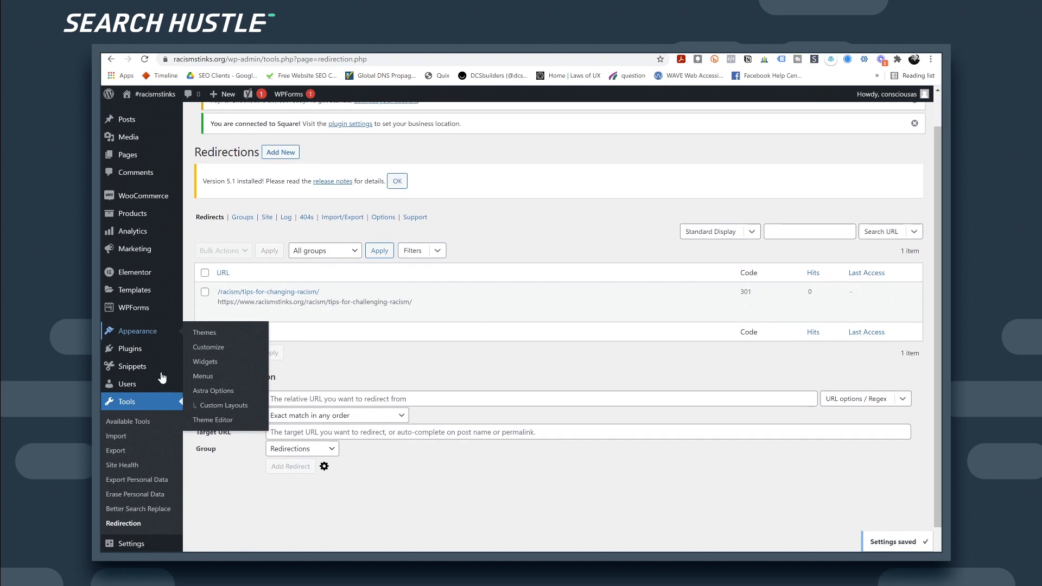
mouse_move(332, 283)
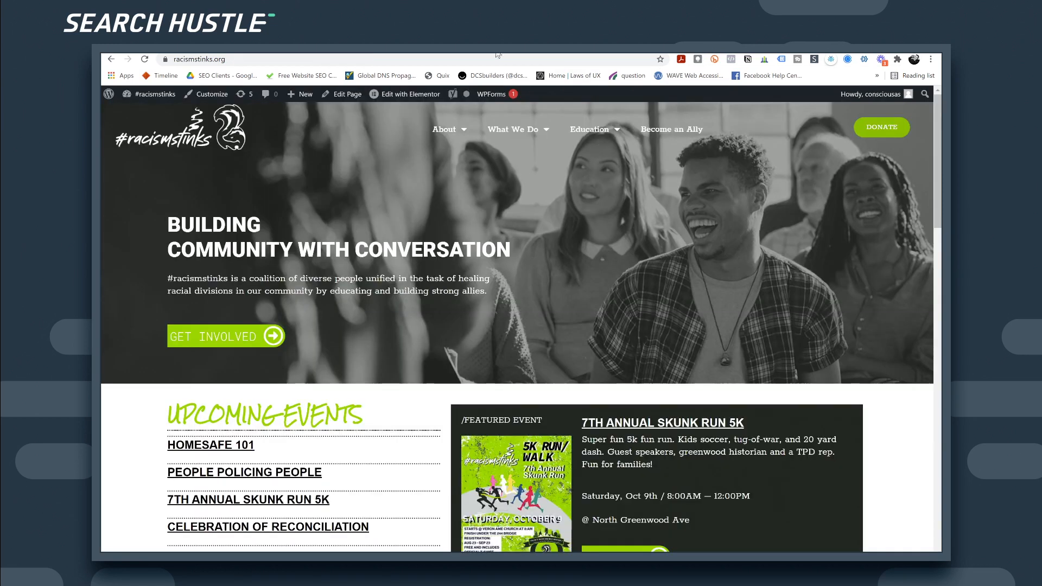
Step: Open Google Search Console from the browser address bar
left_click(479, 58)
type("google.com/")
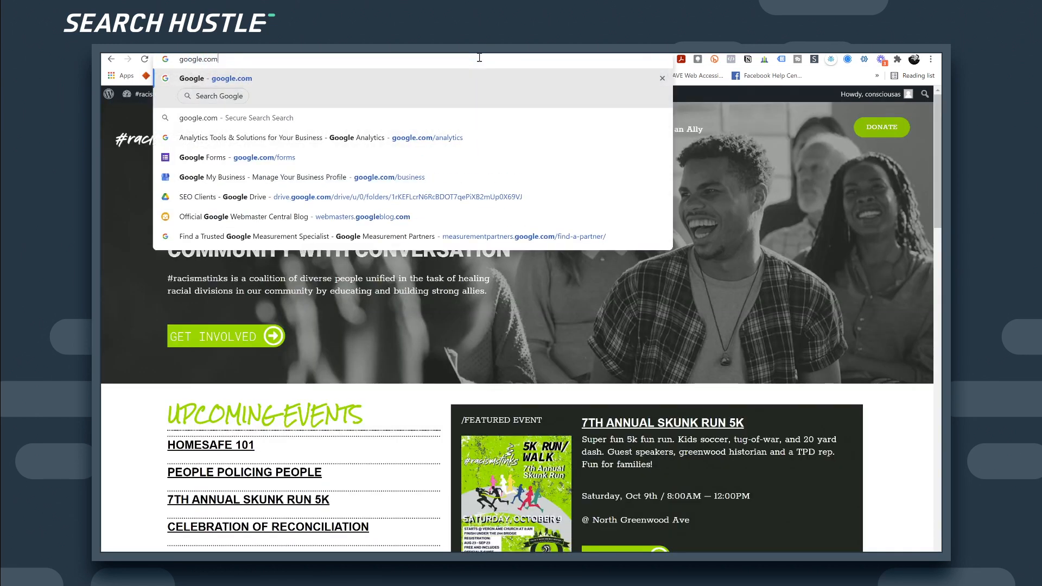
key("BackSpace")
key("BackSpace")
key("BackSpace")
key("BackSpace")
key("BackSpace")
key("BackSpace")
key("BackSpace")
key("BackSpace")
key("BackSpace")
key("BackSpace")
key("BackSpace")
type("sear")
key("Down")
key("Down")
key("Down")
key("Down")
key("Down")
key("Down")
key("Down")
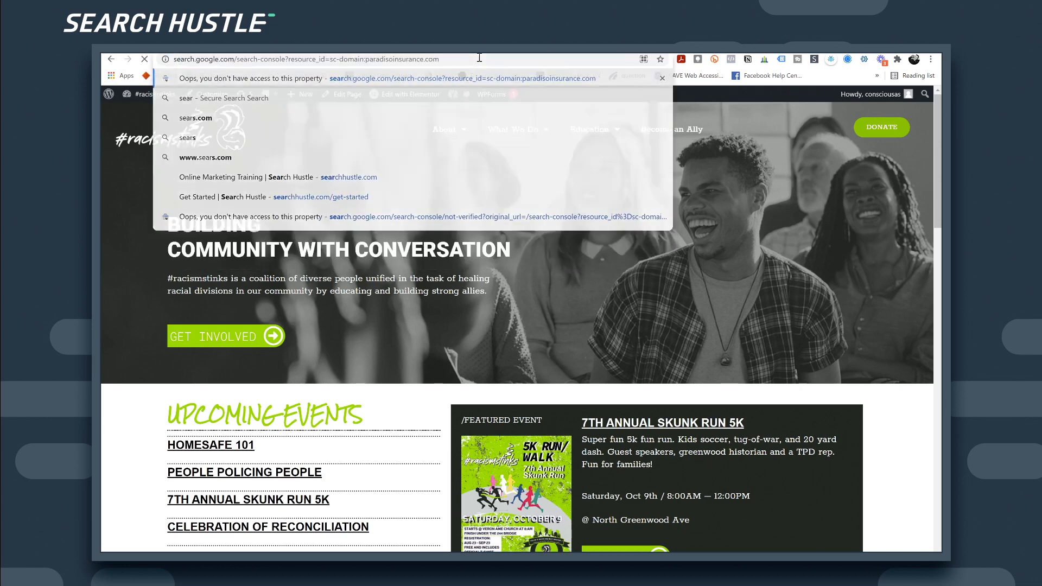
key("Return")
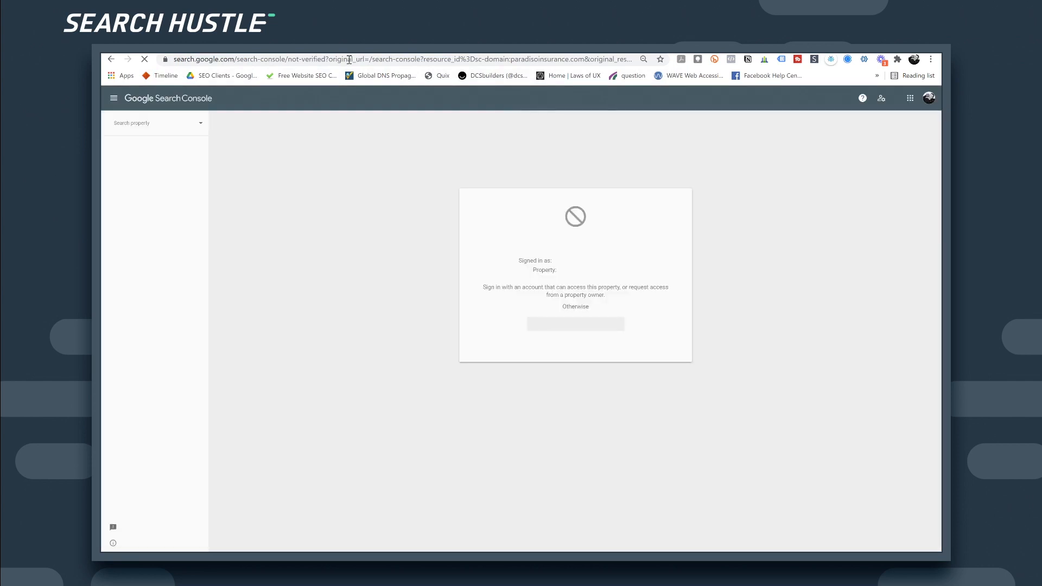
Step: Switch to the other Google account and add racismstinks.org as a Domain property
left_click(929, 99)
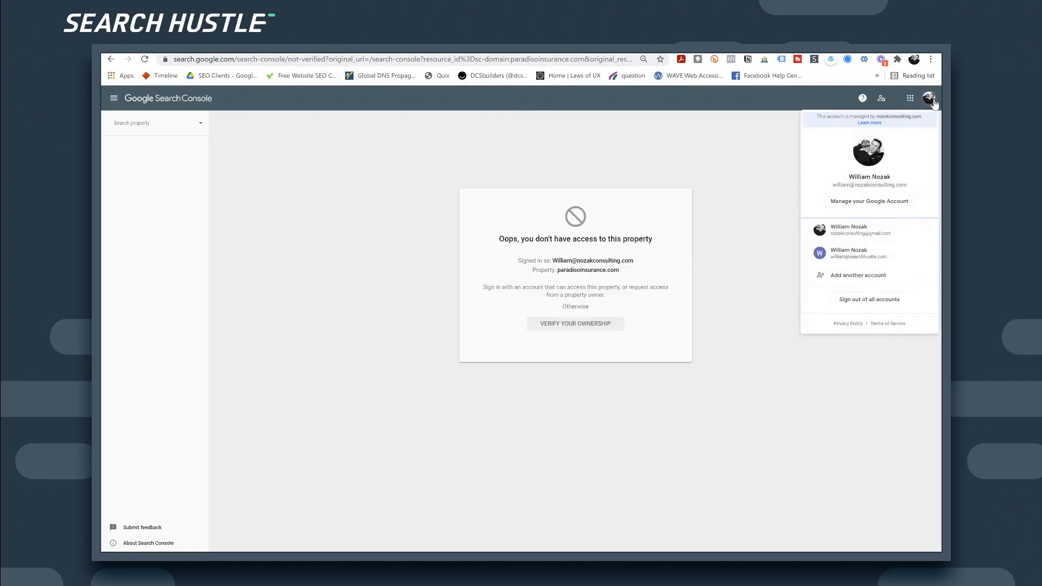
left_click(872, 258)
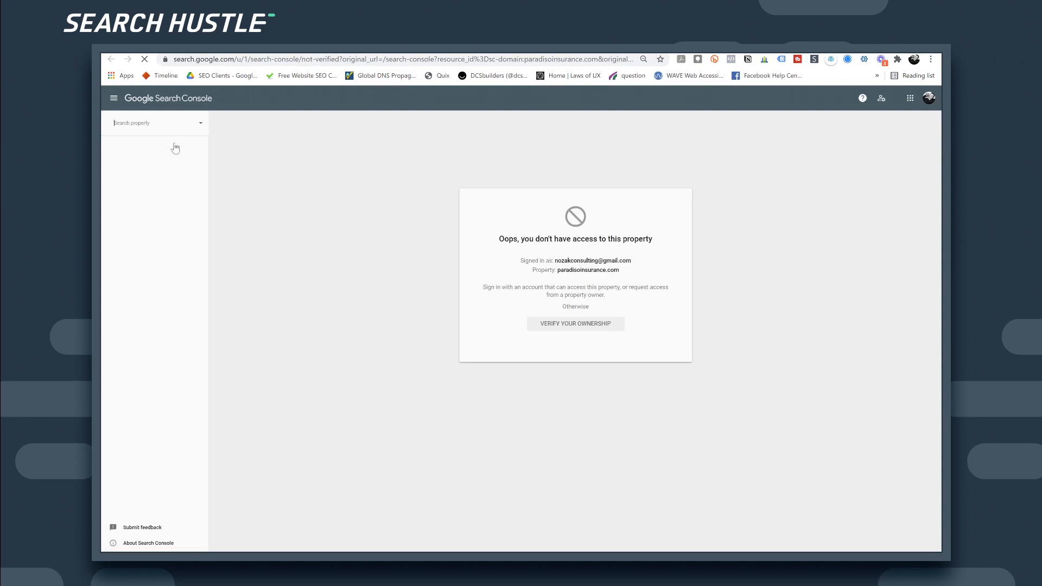
left_click(175, 146)
left_click(140, 324)
type("racismstinks.org")
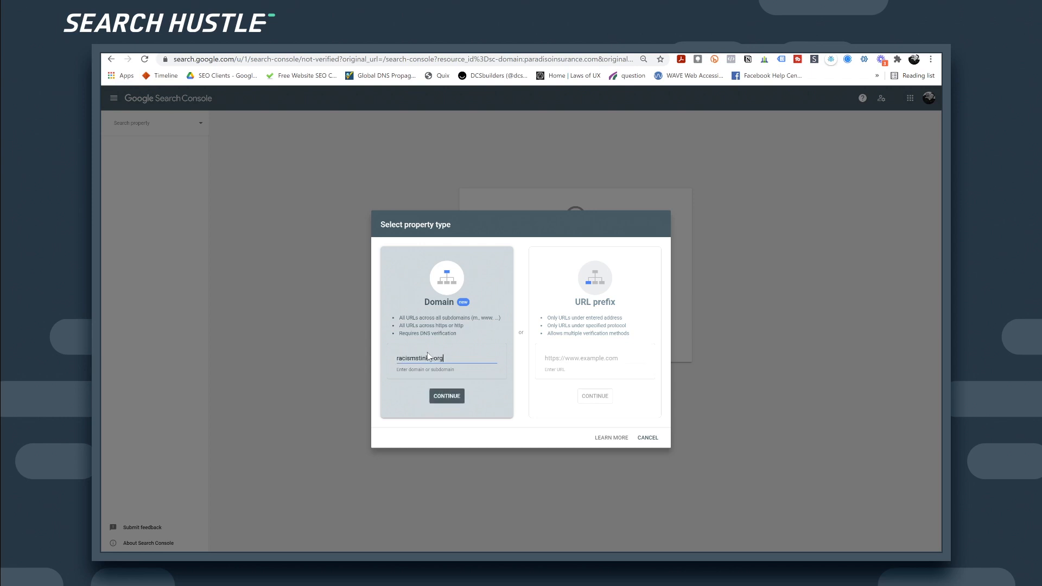
left_click(448, 396)
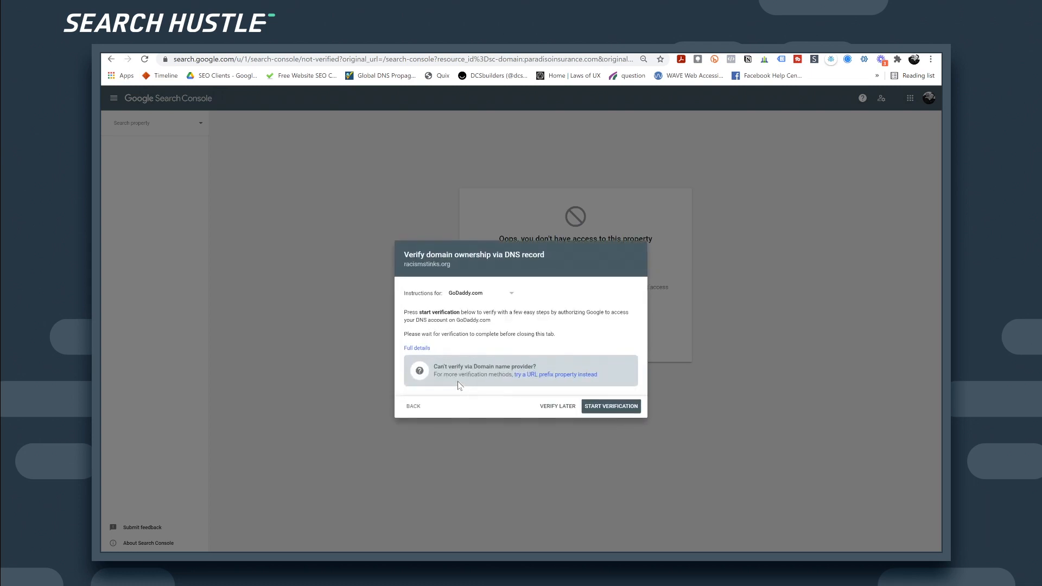
Step: Try GoDaddy DNS verification, then copy the site-verification TXT value from the failure message
left_click(598, 408)
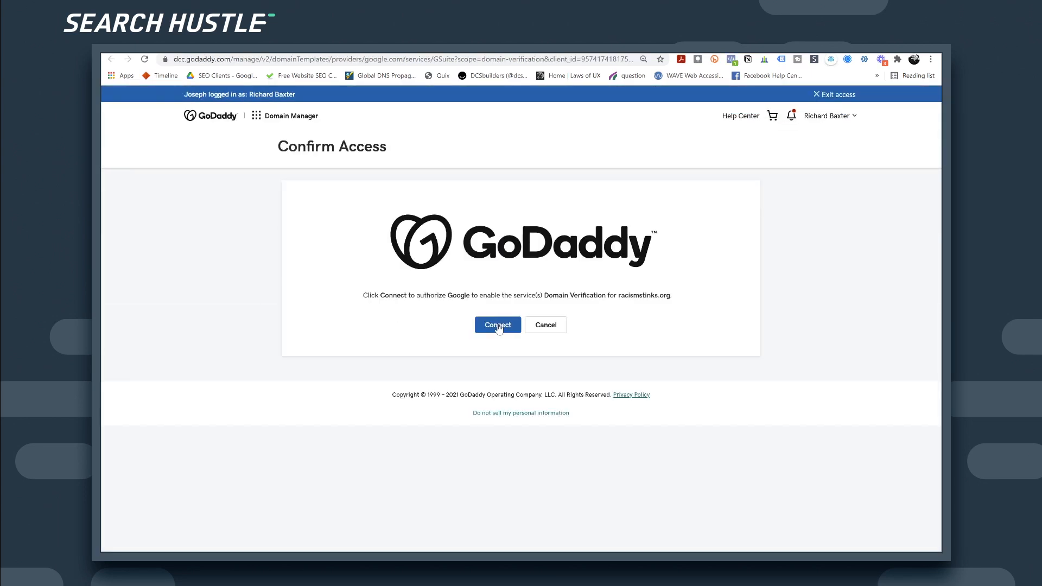
left_click(498, 326)
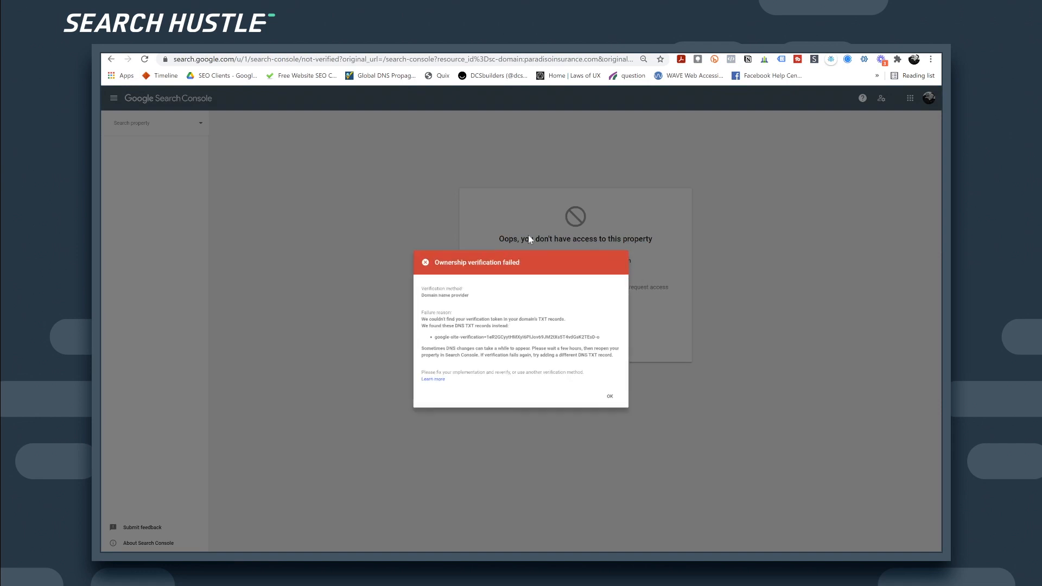
left_click_drag(421, 338, 624, 342)
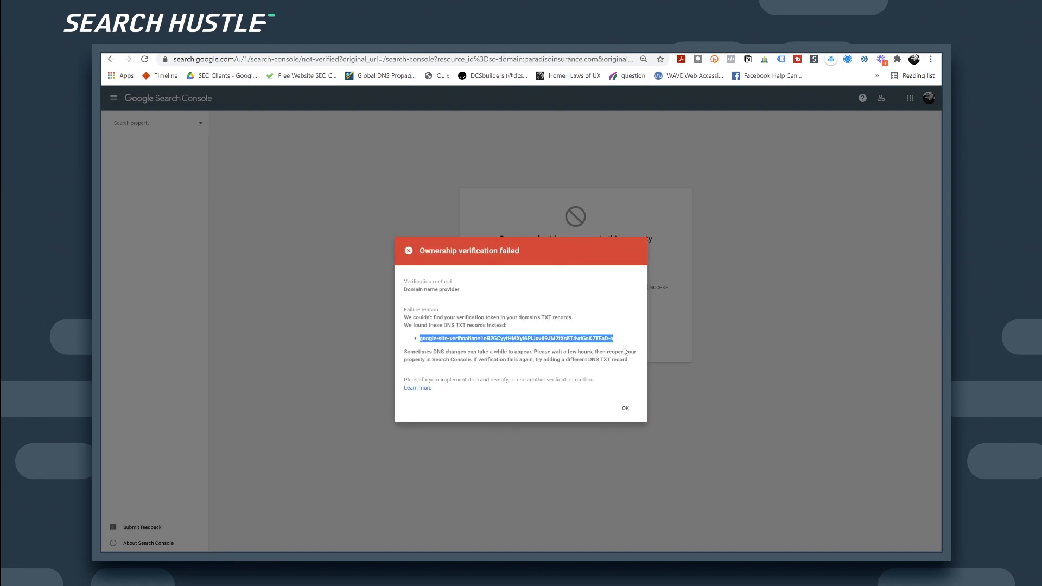
left_click(627, 408)
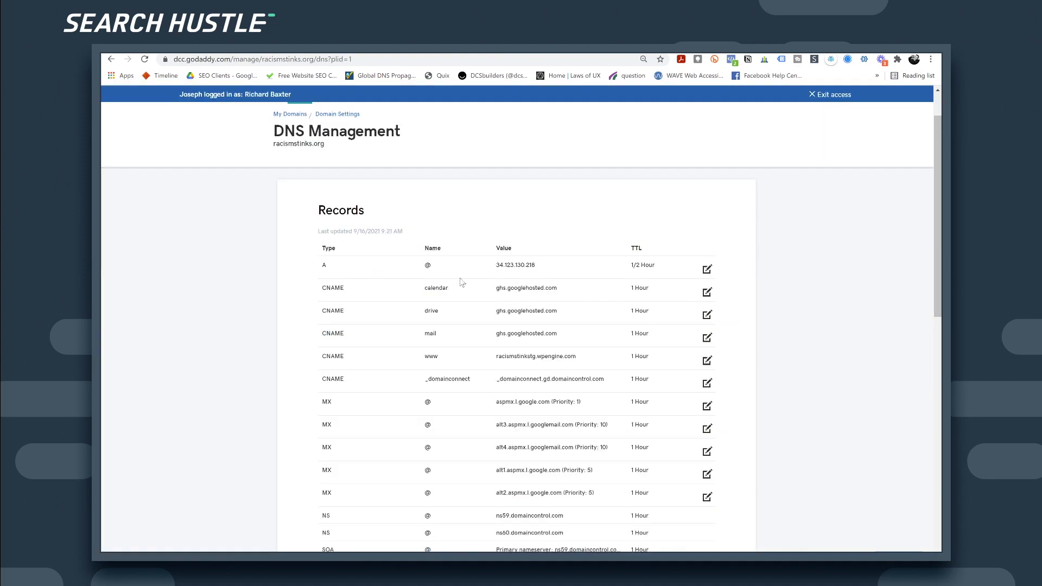
Step: Start a new TXT record at host @ and paste in the Google site-verification value
scroll(536, 337, "down", 8)
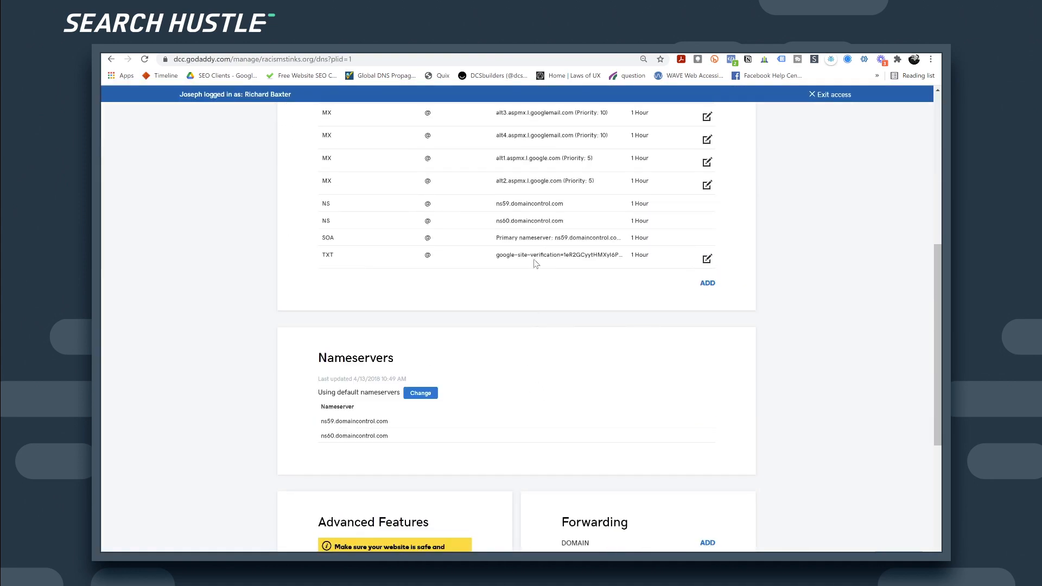
left_click_drag(497, 255, 617, 265)
scroll(646, 280, "up", 2)
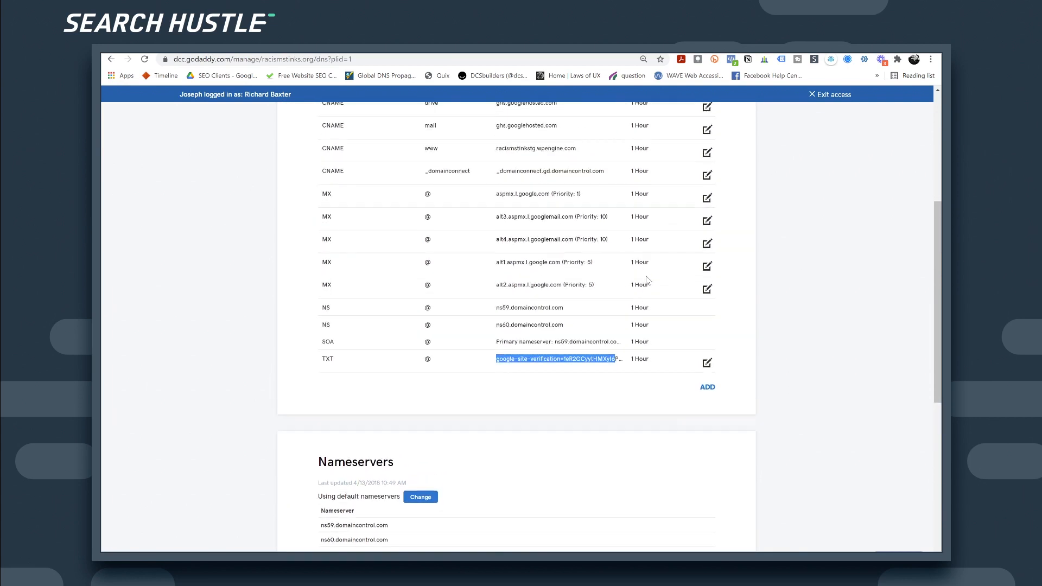
scroll(652, 285, "down", 2)
left_click(708, 284)
left_click(417, 300)
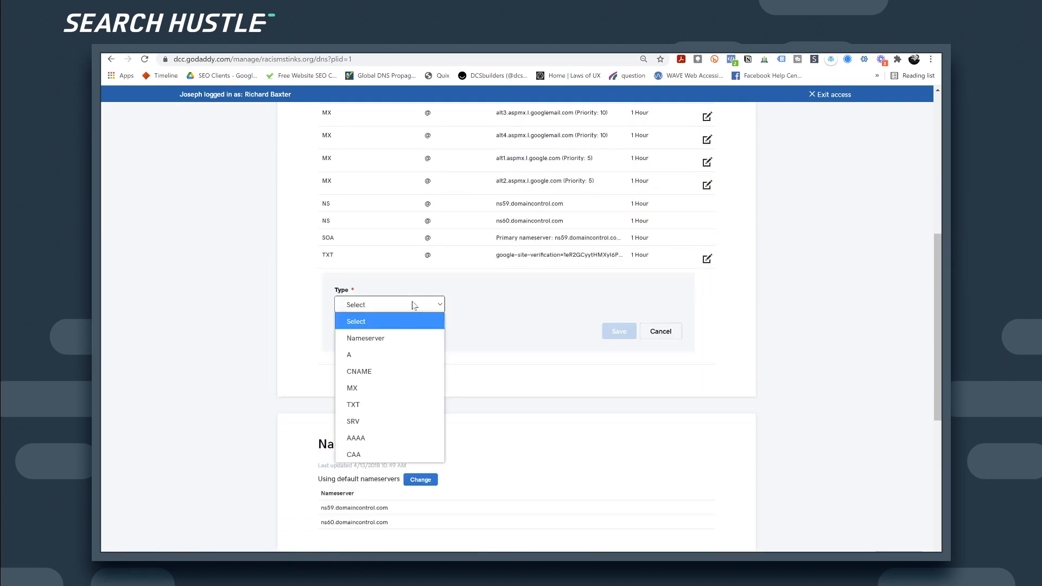
left_click(437, 406)
left_click(495, 307)
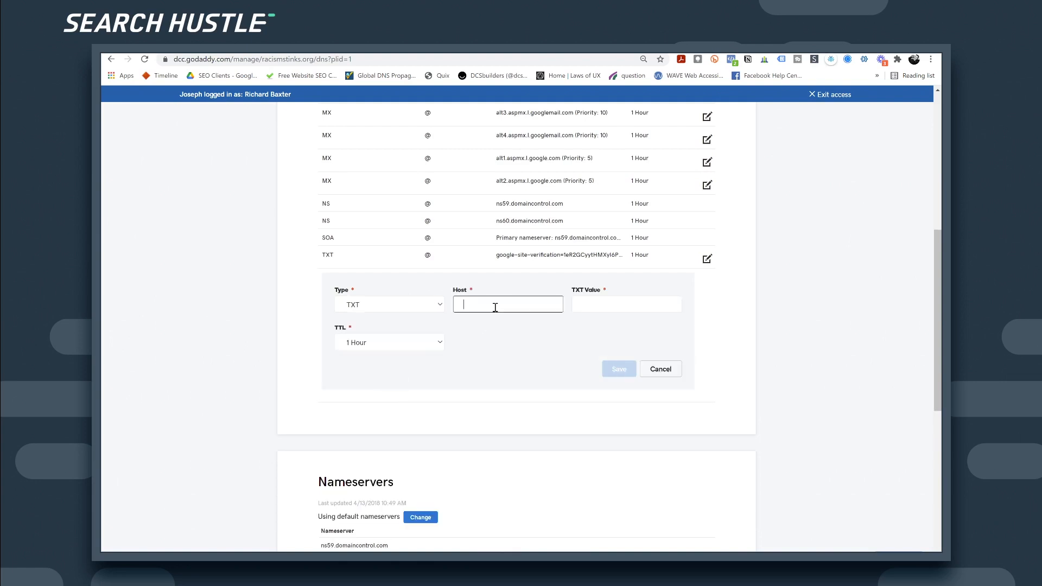
left_click(597, 312)
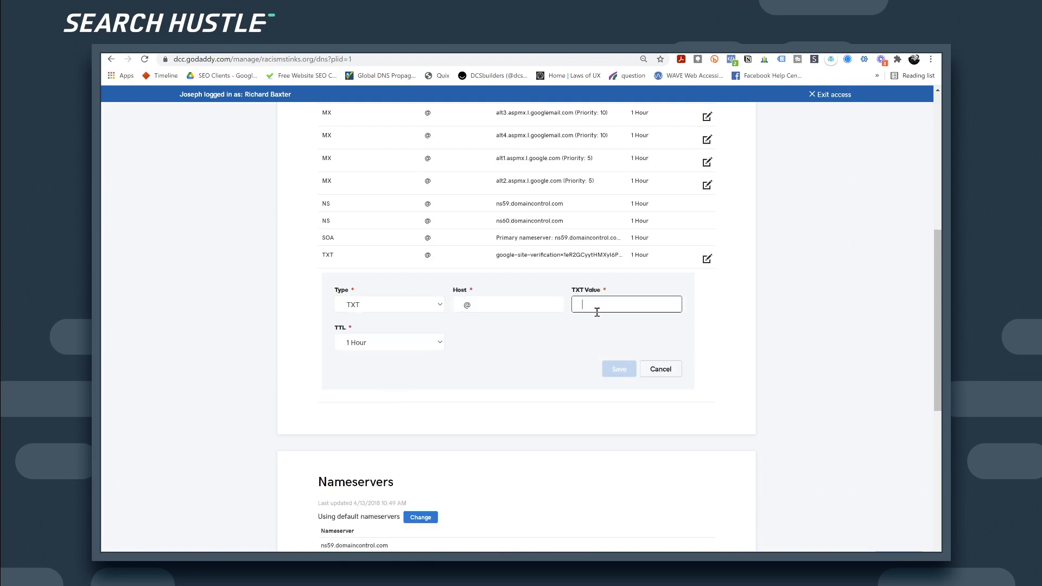
key("ctrl+v")
Step: Set the record's TTL to 1/2 Hour and save it, cancelling the form after the error
left_click(500, 349)
left_click(390, 342)
left_click(402, 367)
key("Up")
left_click(617, 368)
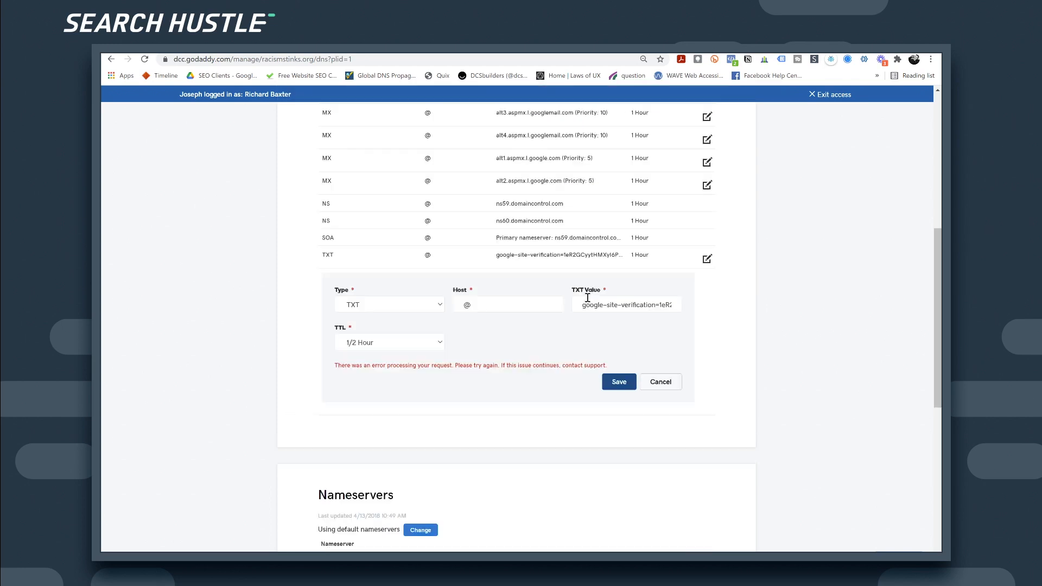
left_click(623, 305)
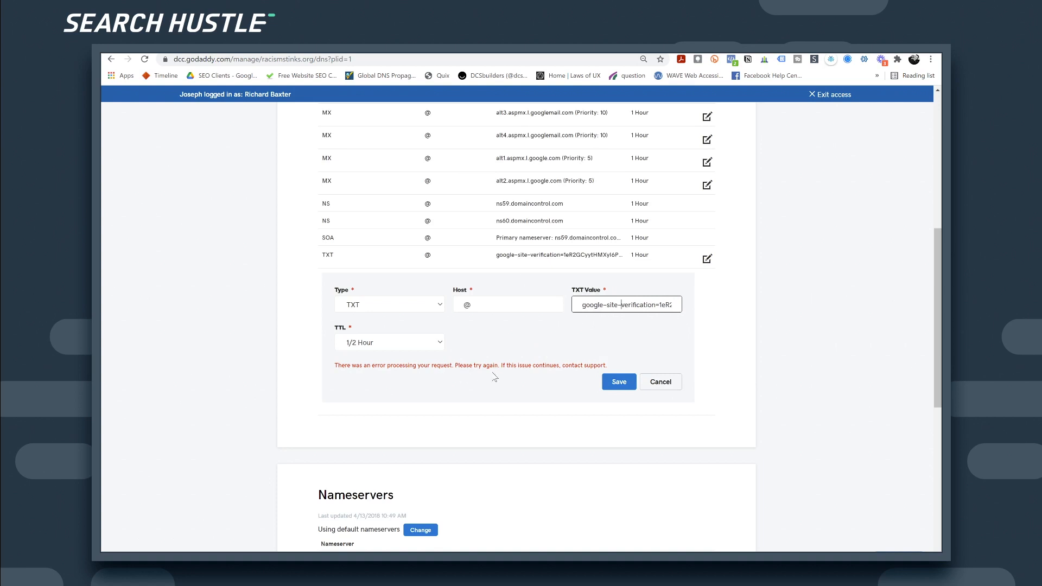
left_click(661, 382)
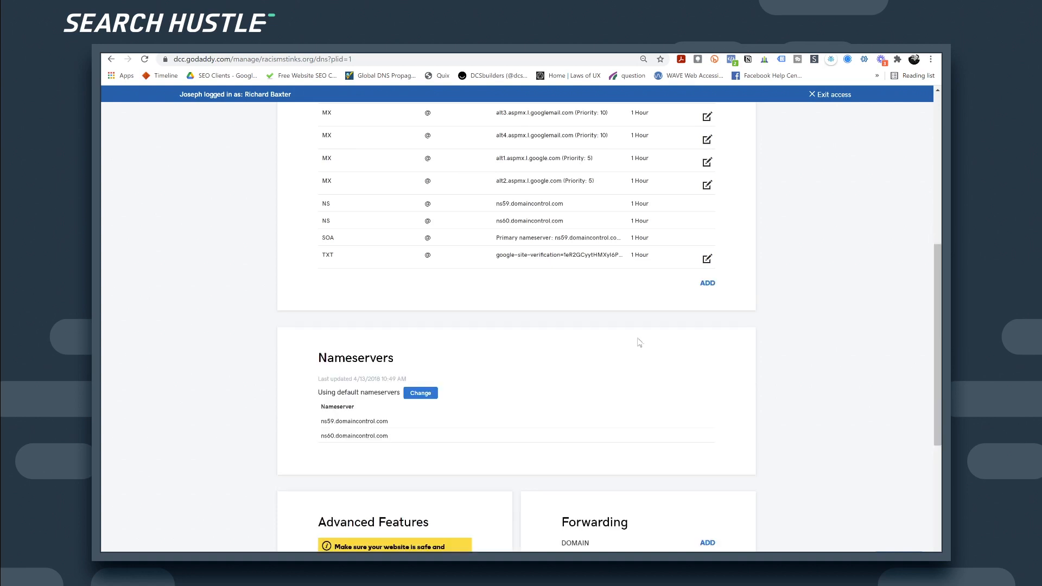
Step: Reload DNS Management to confirm the second google-site-verification TXT record is listed
left_click(144, 59)
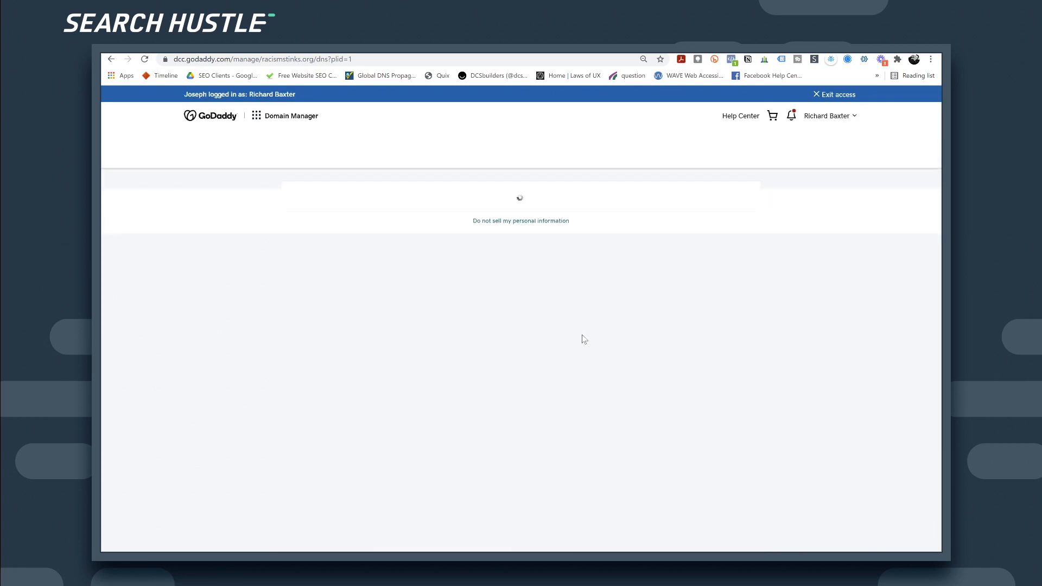
scroll(582, 339, "down", 5)
scroll(584, 337, "down", 1)
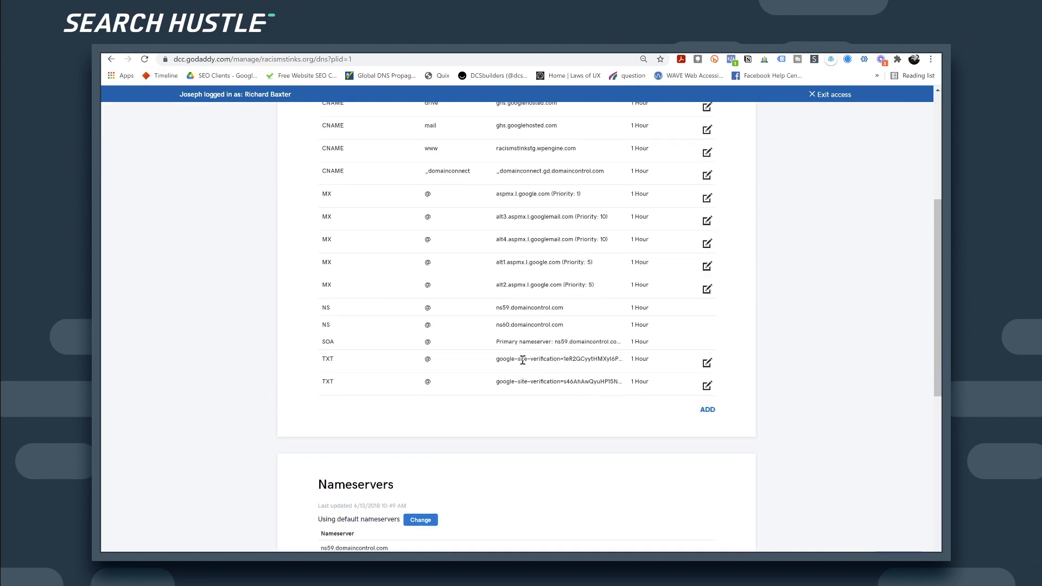
left_click_drag(561, 383, 590, 383)
left_click(649, 46)
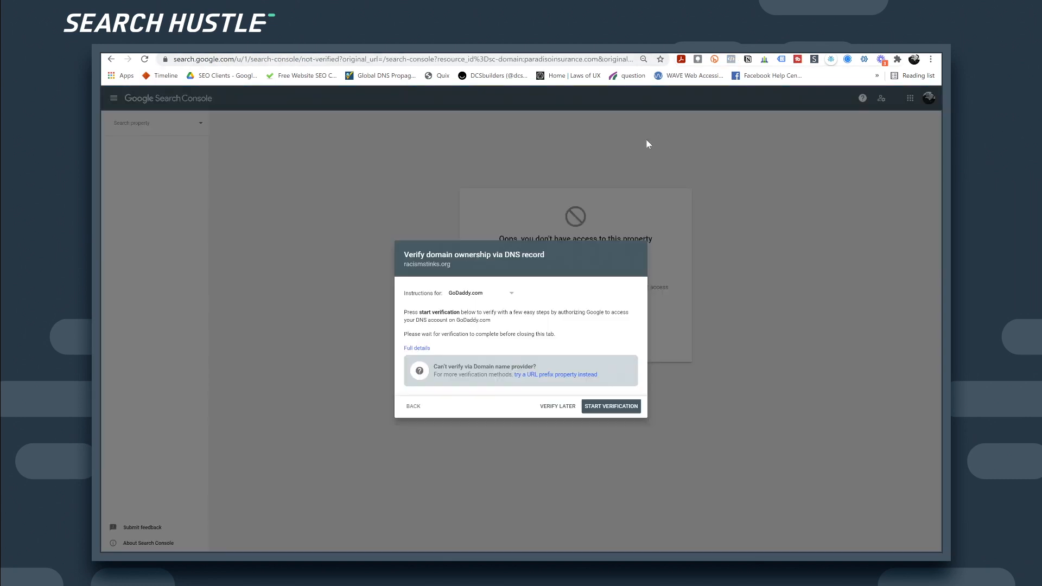
Step: Verify racismstinks.org, note International targeting is unavailable for domain properties, and open Sitemaps
left_click(598, 407)
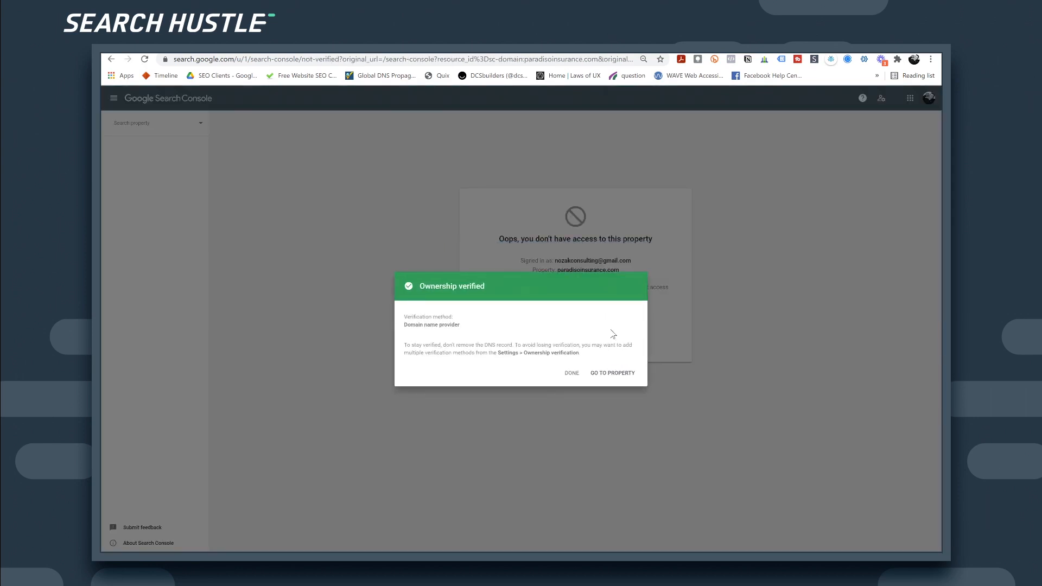
left_click(609, 377)
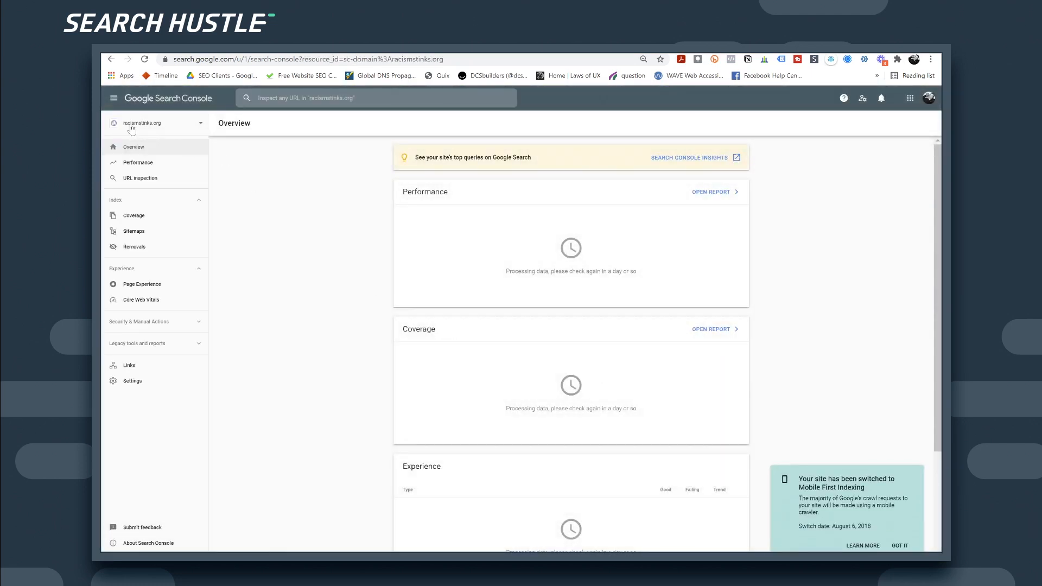
left_click(156, 344)
left_click(156, 359)
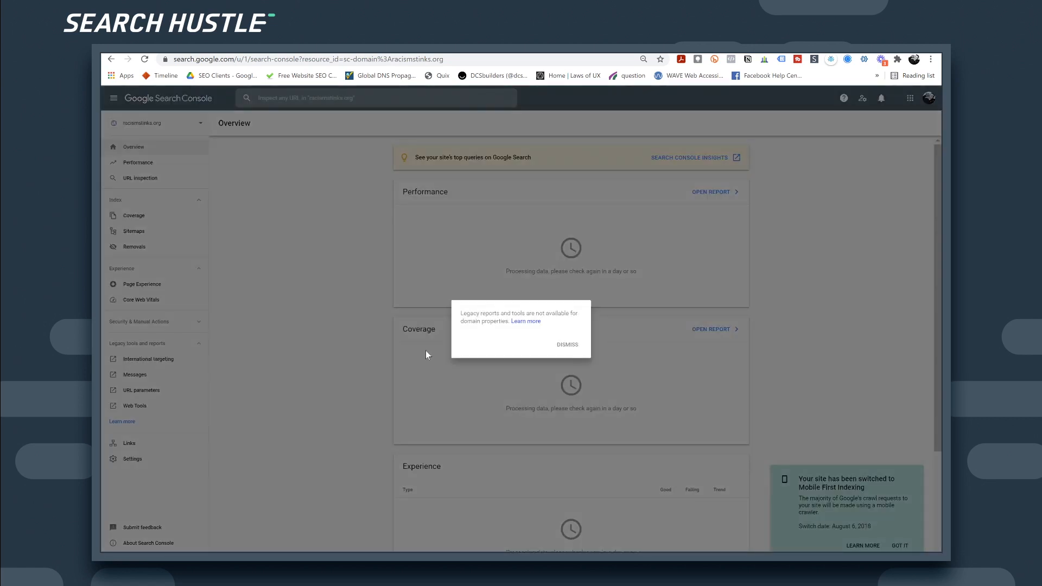
left_click(570, 345)
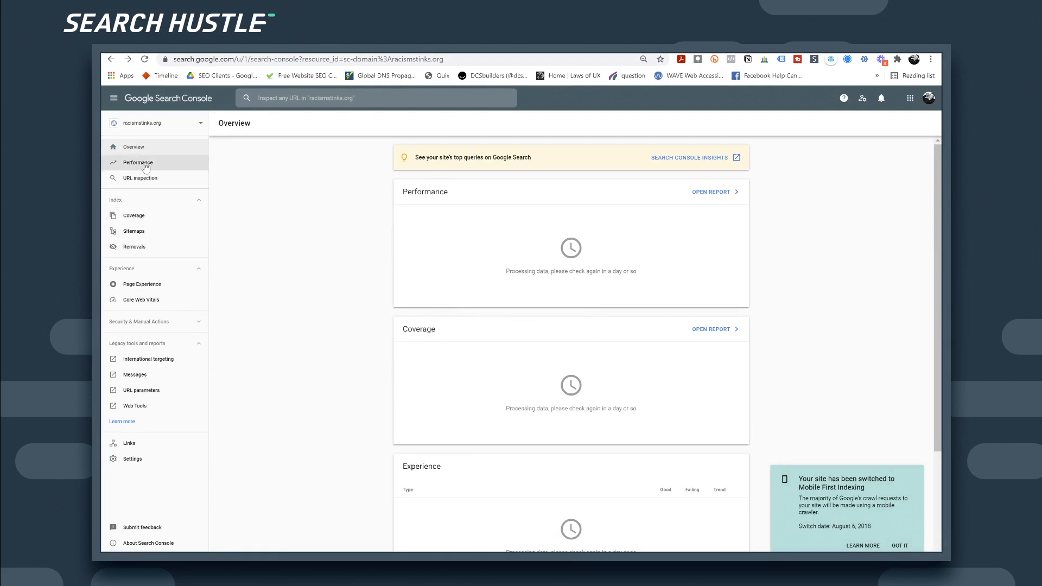
left_click(137, 230)
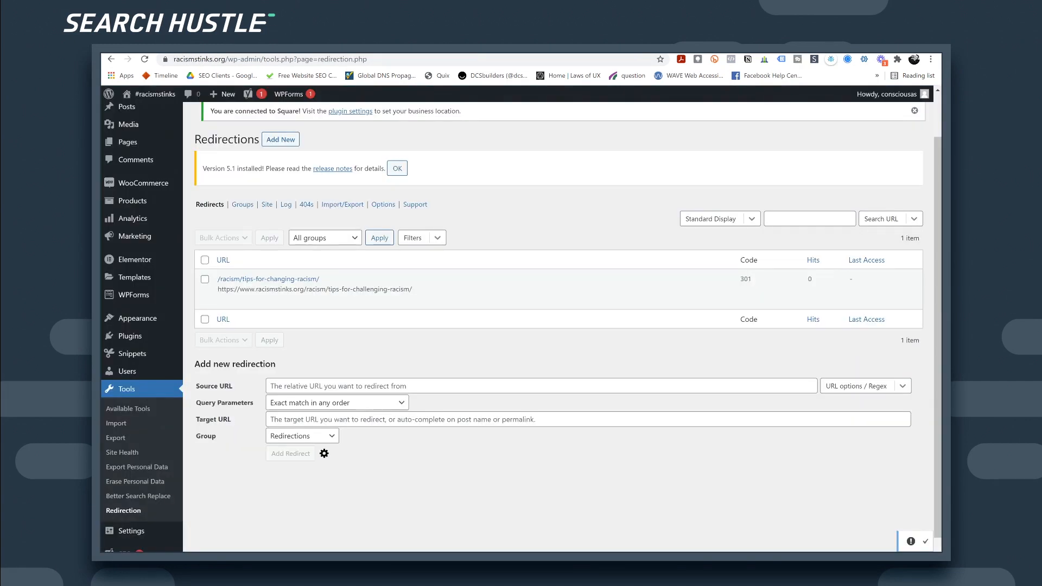
Step: From Yoast SEO General > Features, open the XML sitemap index via the XML sitemaps help
scroll(152, 434, "down", 1)
mouse_move(120, 528)
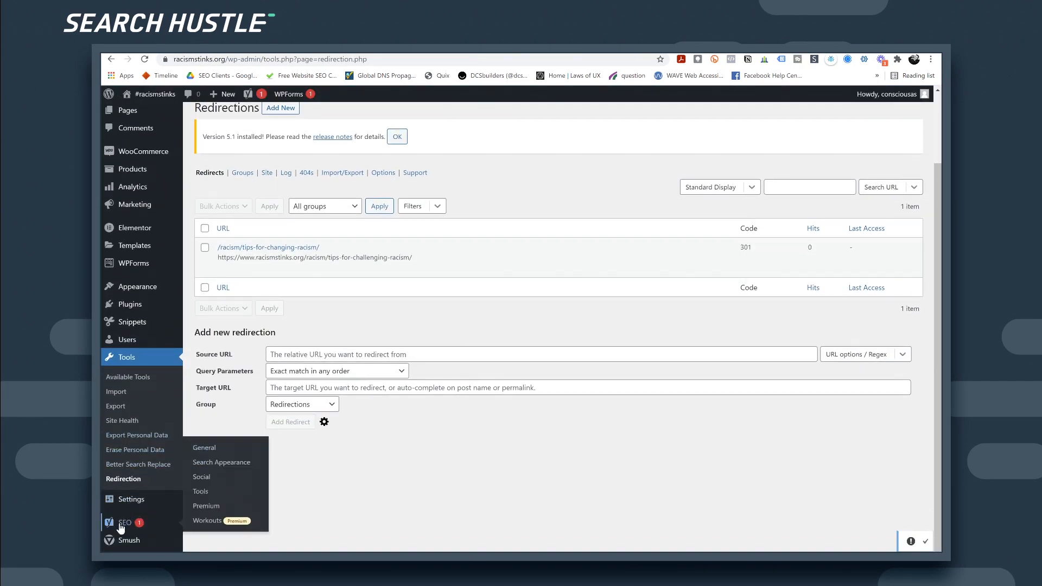
left_click(120, 524)
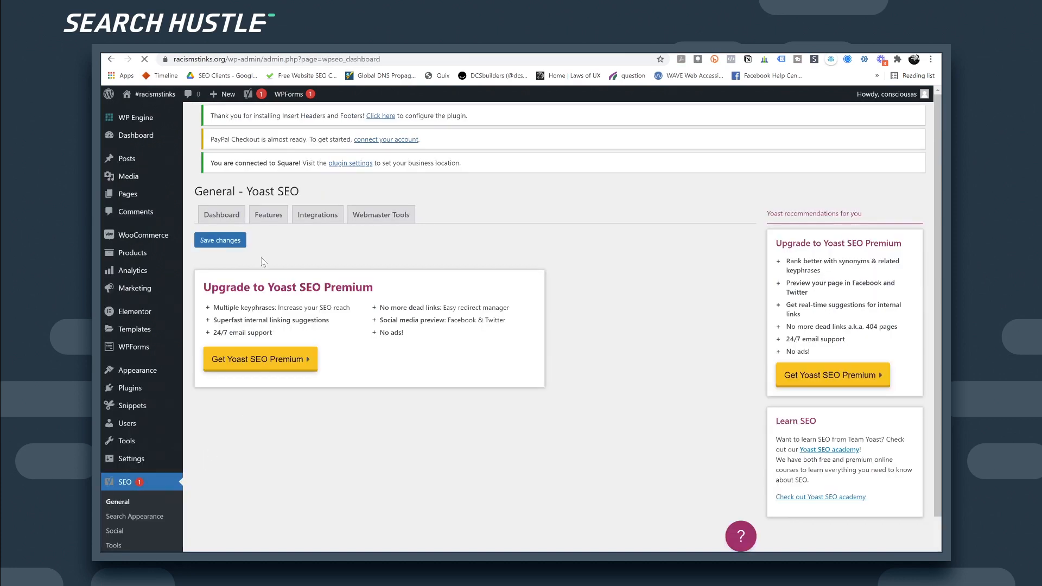
left_click(270, 232)
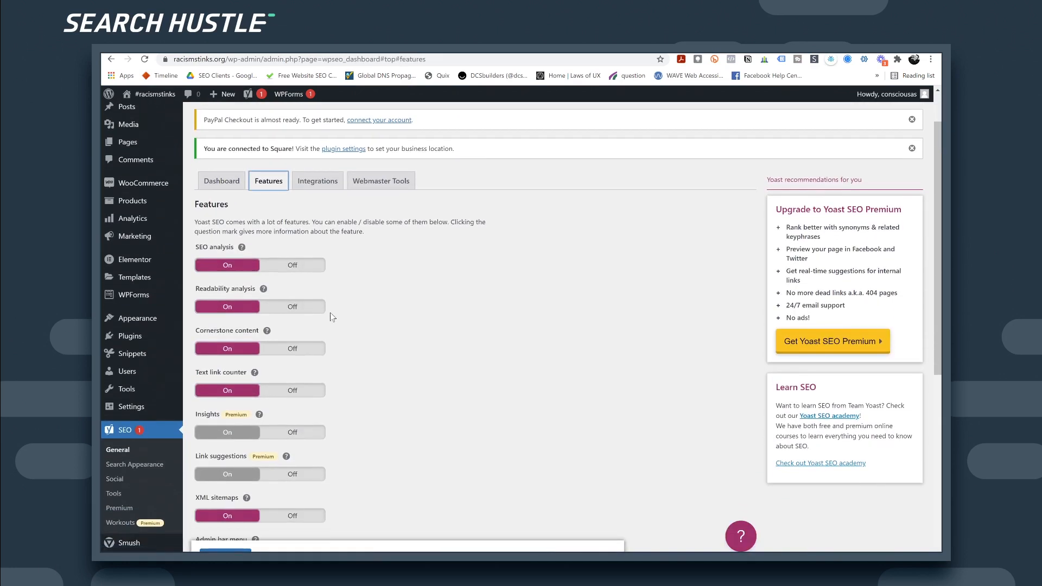
scroll(333, 312, "down", 1)
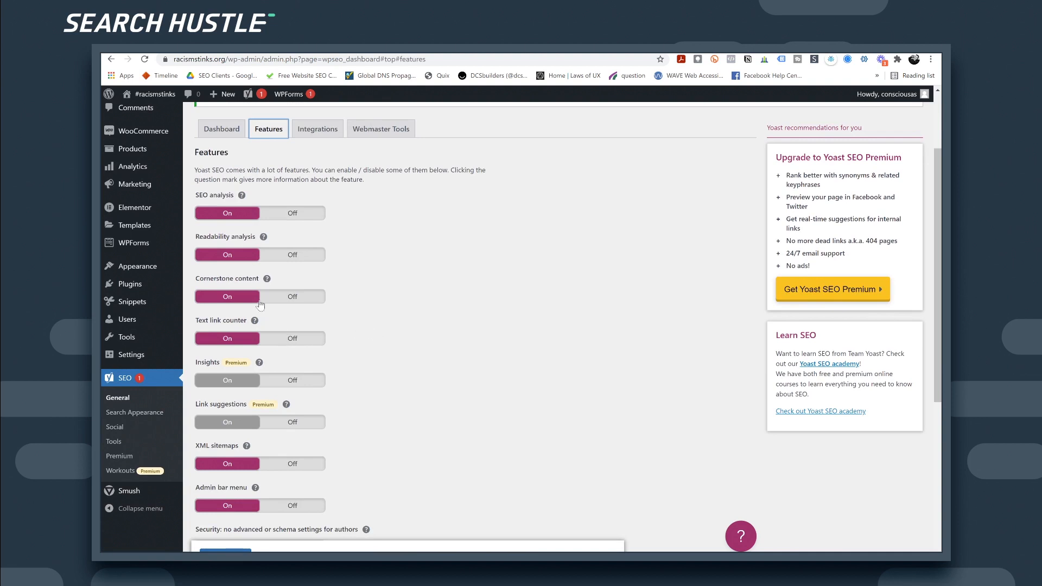
left_click(247, 446)
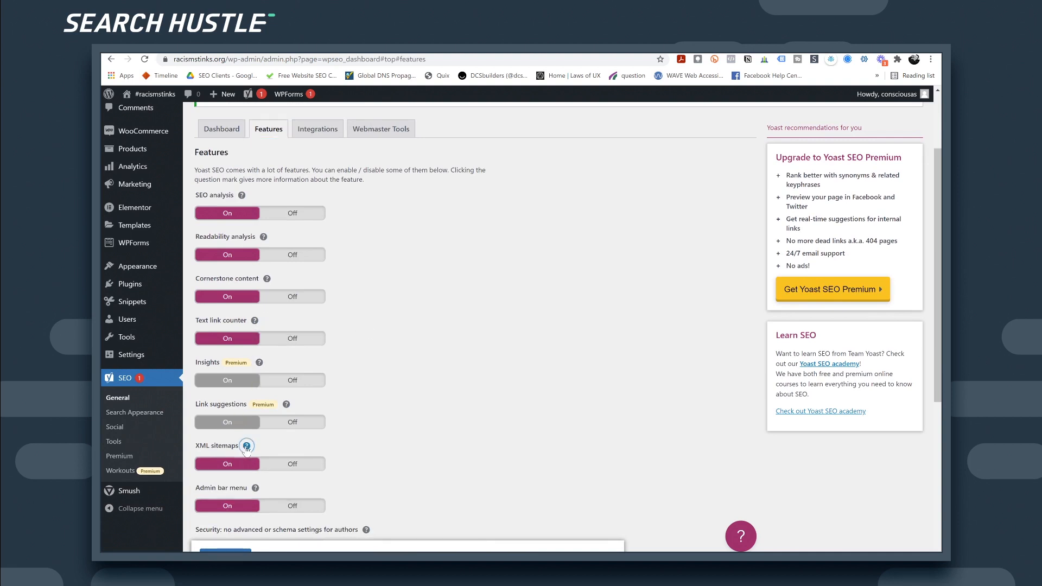
left_click(364, 463)
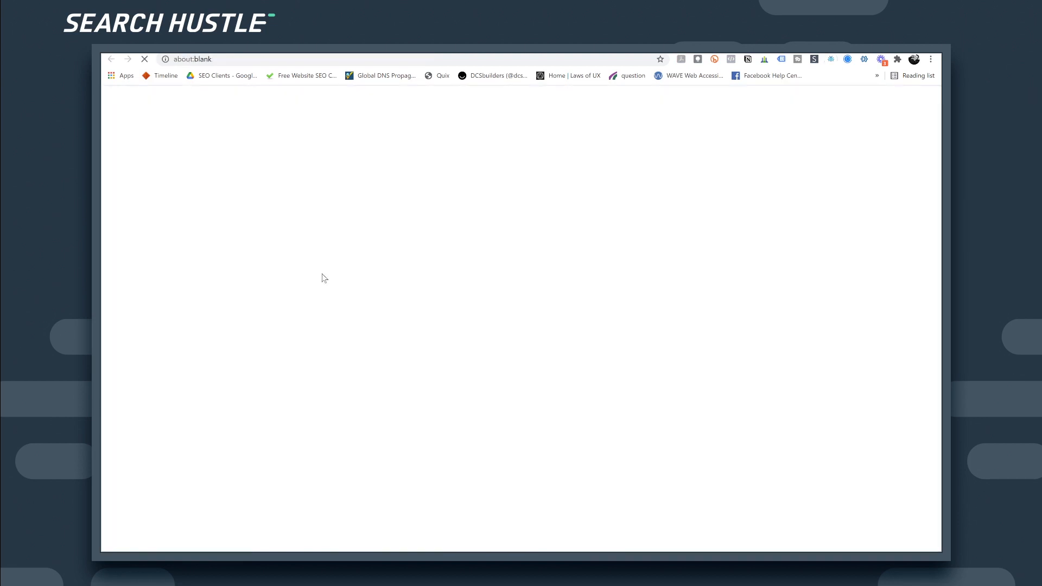
Step: Copy the sitemap_index.xml URL into Add a new sitemap and submit it
left_click(243, 60)
key("ctrl+c")
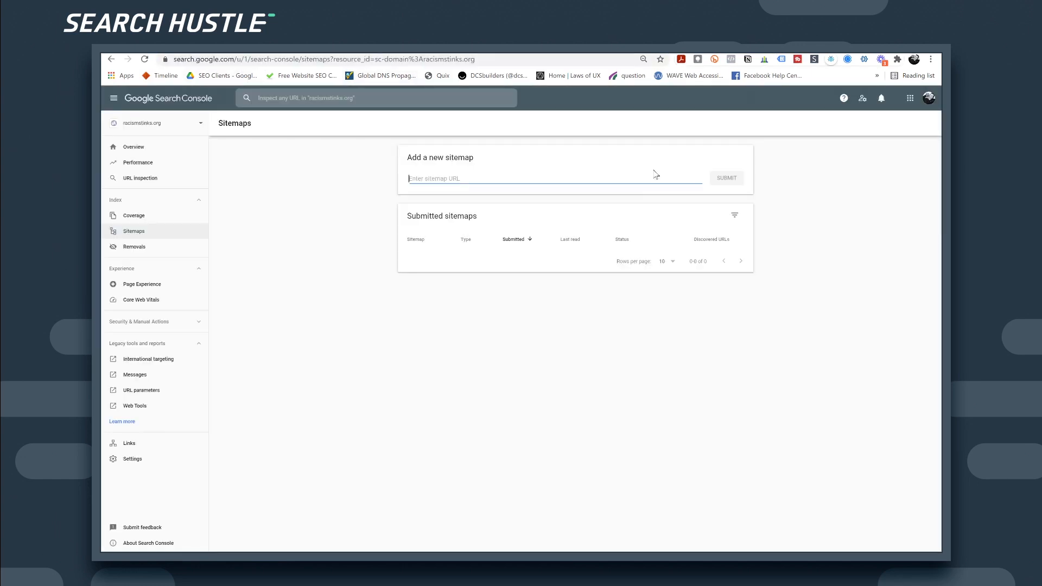
left_click(537, 178)
key("ctrl+v")
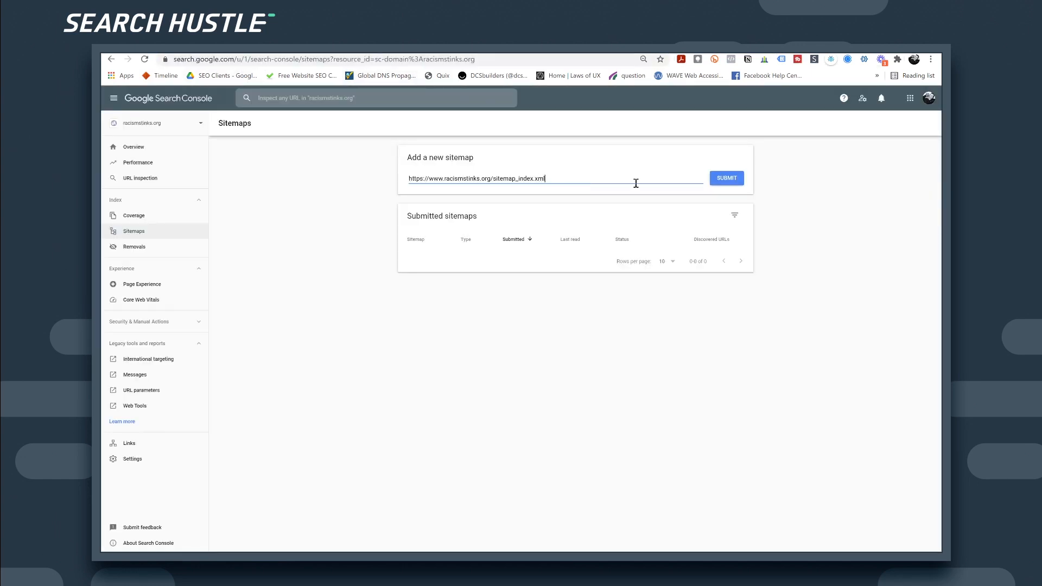
left_click(728, 179)
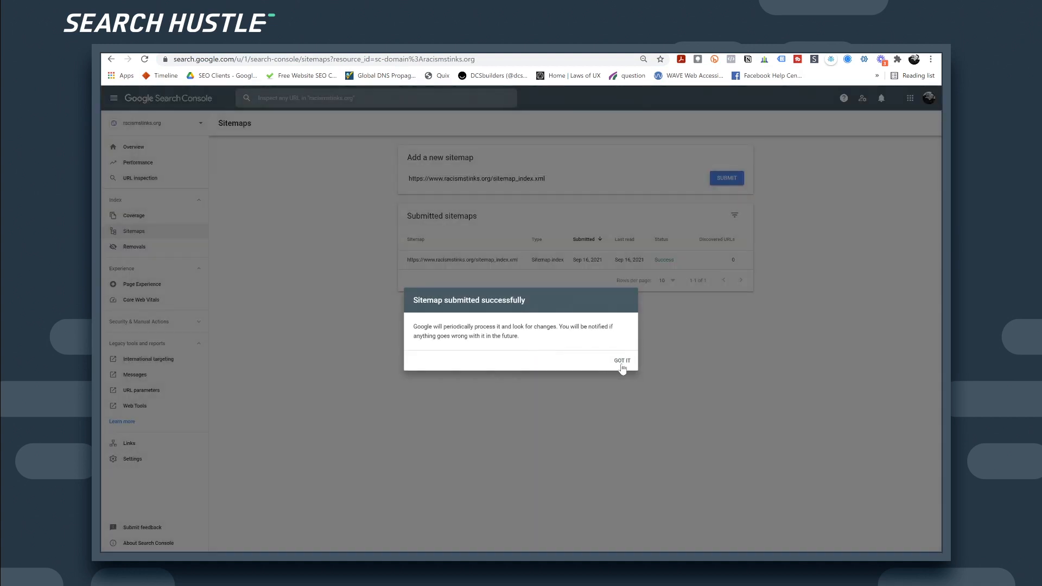
left_click(623, 369)
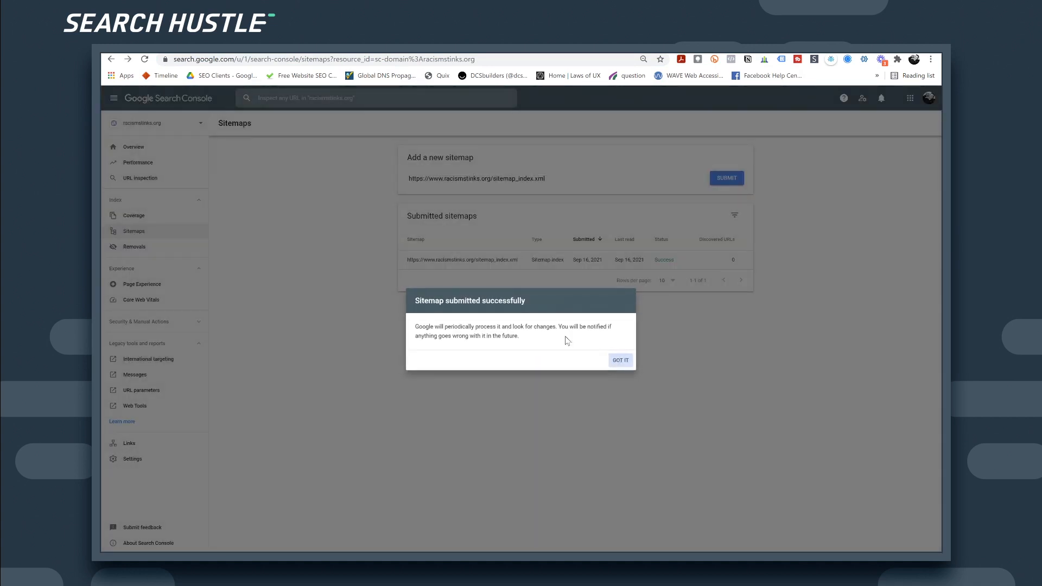
left_click(197, 124)
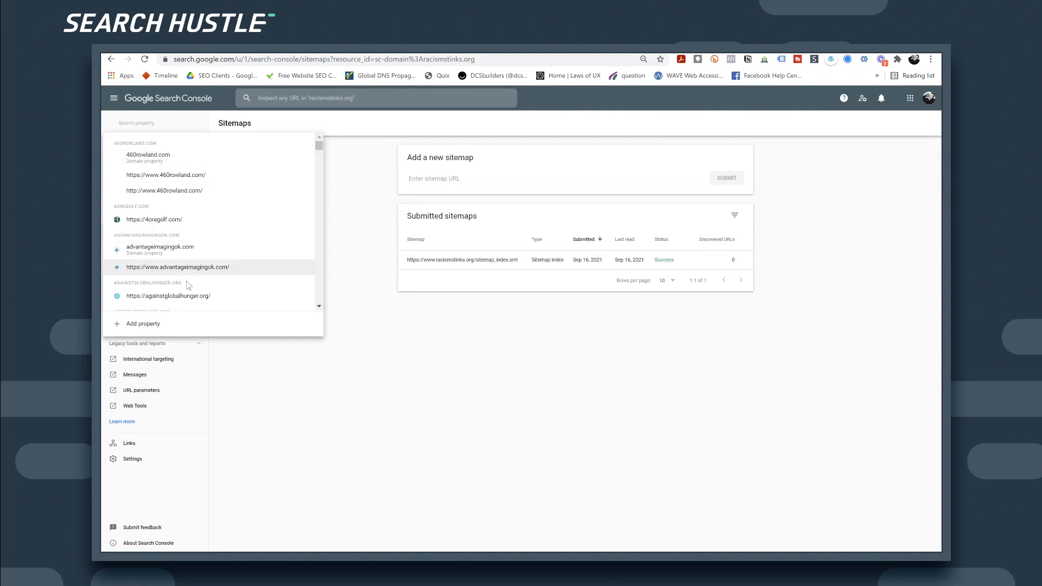
left_click(156, 327)
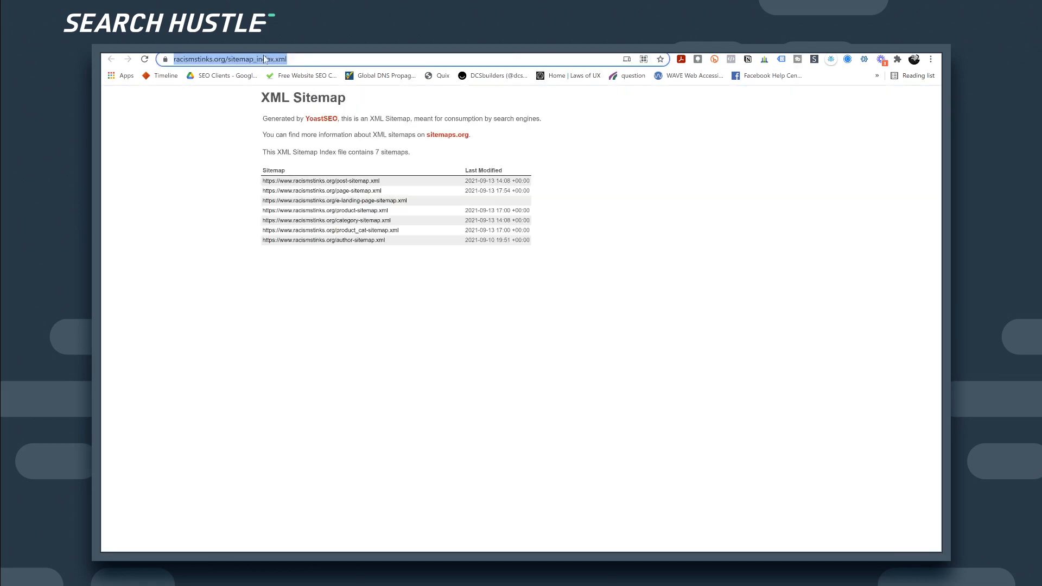
double_click(265, 58)
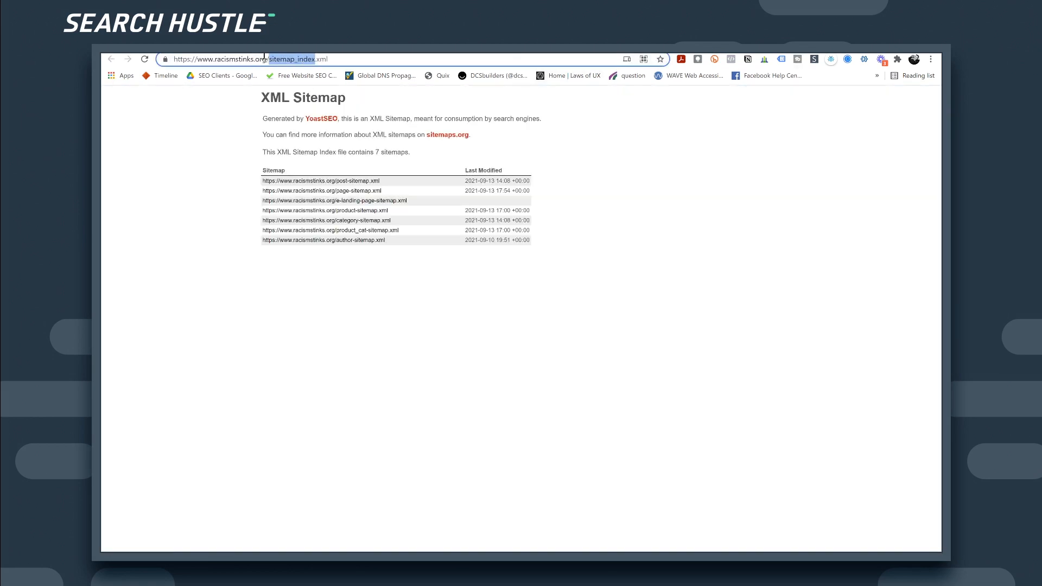
key("BackSpace")
key("BackSpace")
key("BackSpace")
key("BackSpace")
key("BackSpace")
key("Return")
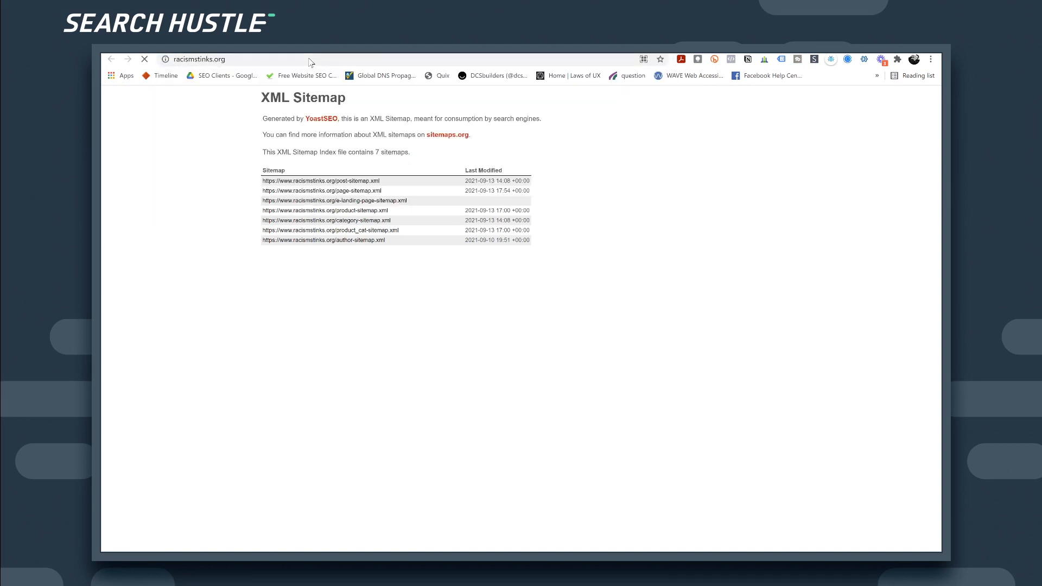
double_click(206, 59)
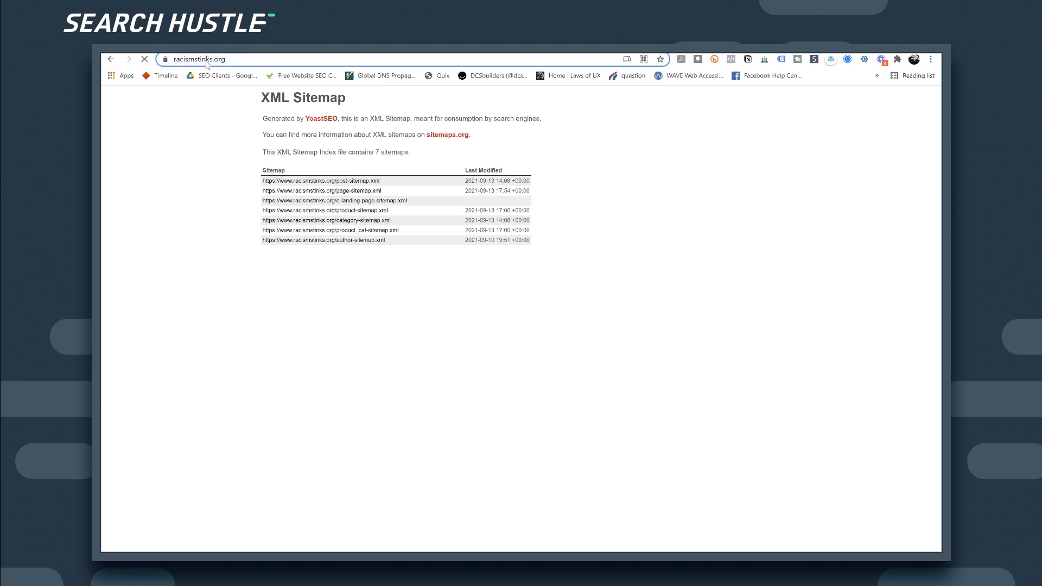
triple_click(206, 61)
key("ctrl+c")
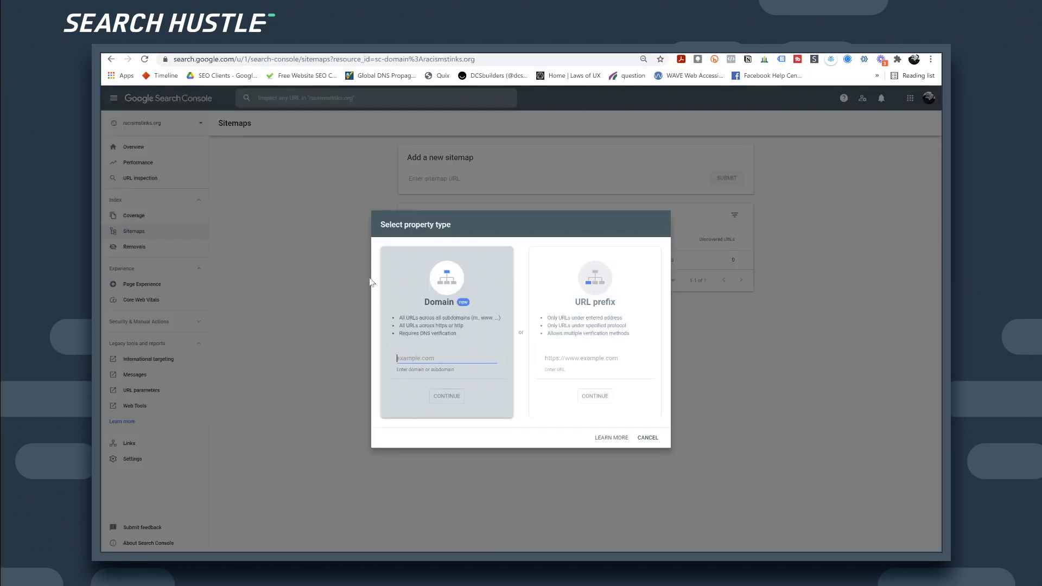
left_click(572, 360)
key("ctrl+v")
left_click(605, 402)
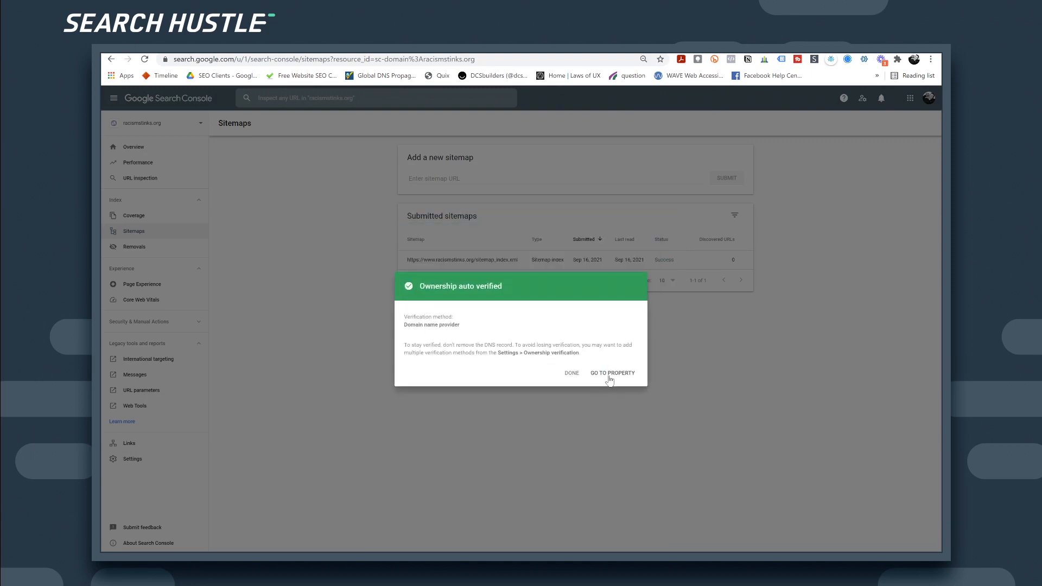
left_click(609, 373)
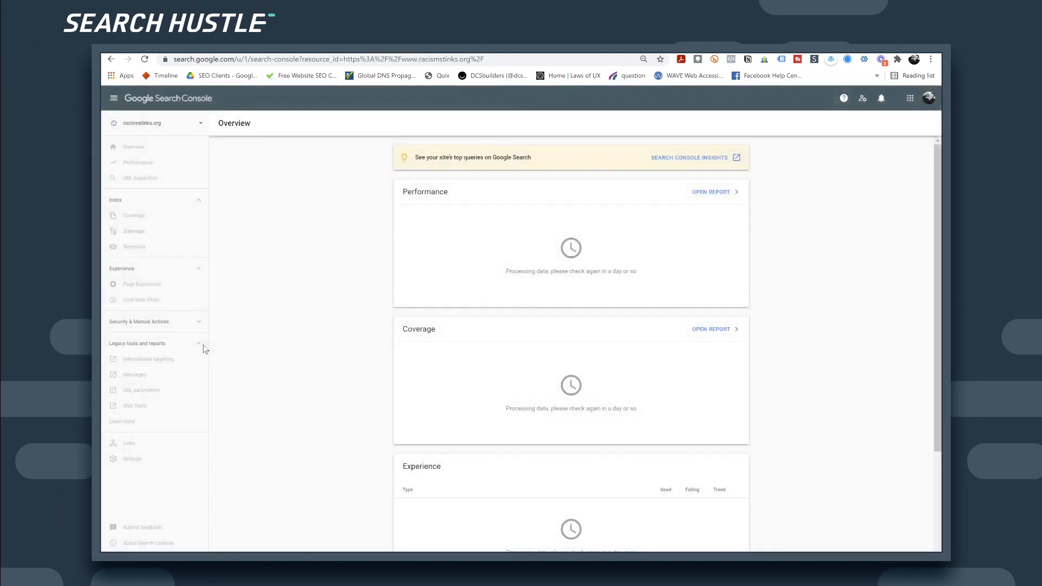
Step: Under Legacy International targeting, check Target users in United States and save it
left_click(139, 344)
left_click(148, 359)
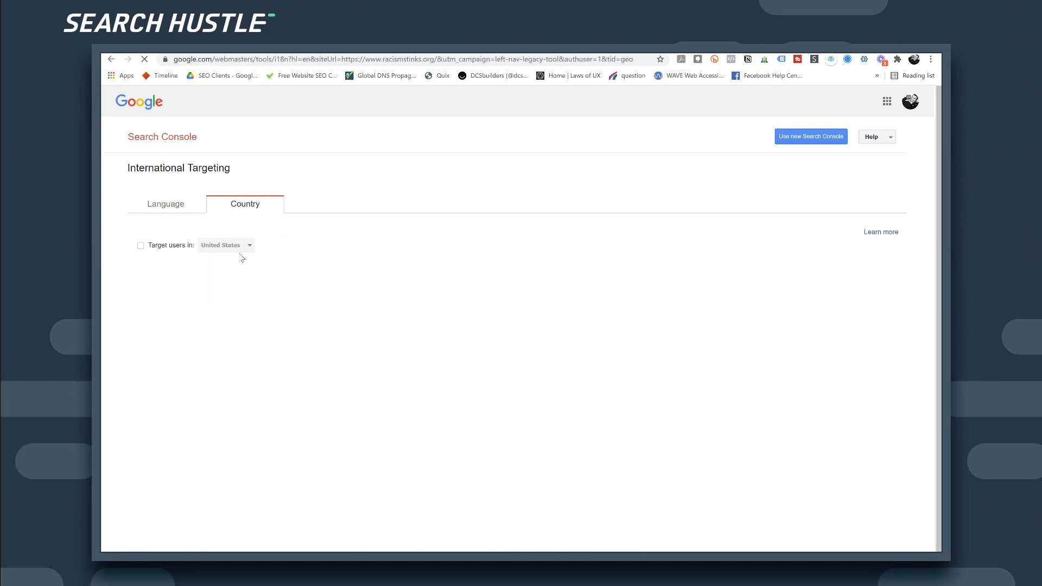
left_click(140, 246)
left_click(154, 269)
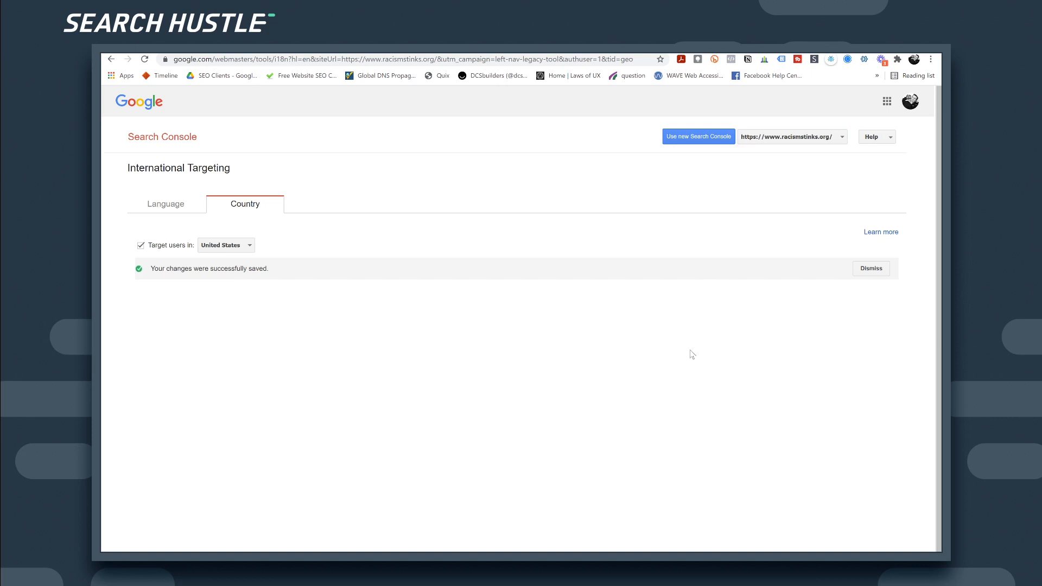
left_click(179, 130)
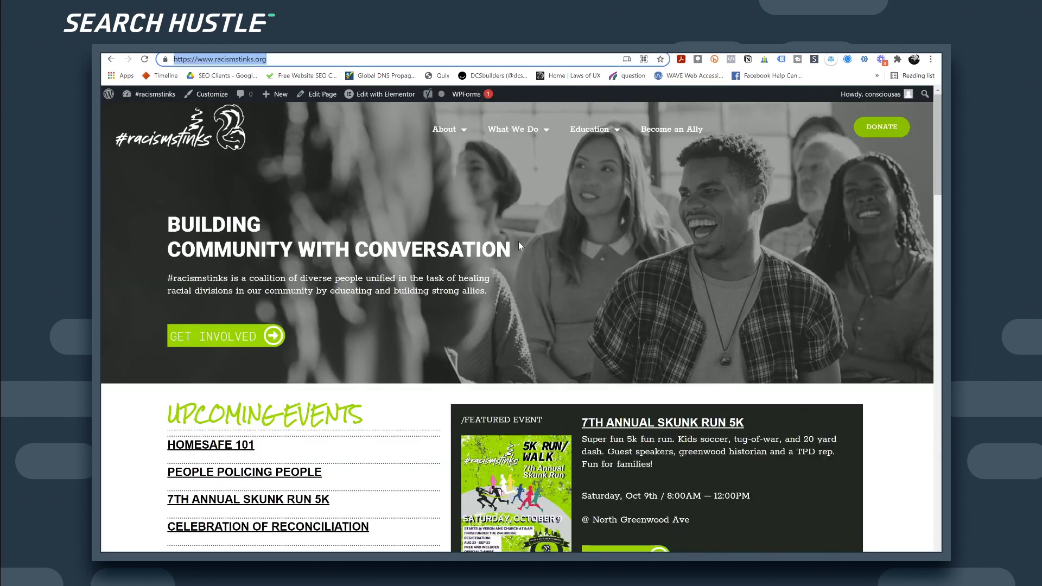
mouse_move(535, 142)
mouse_move(583, 136)
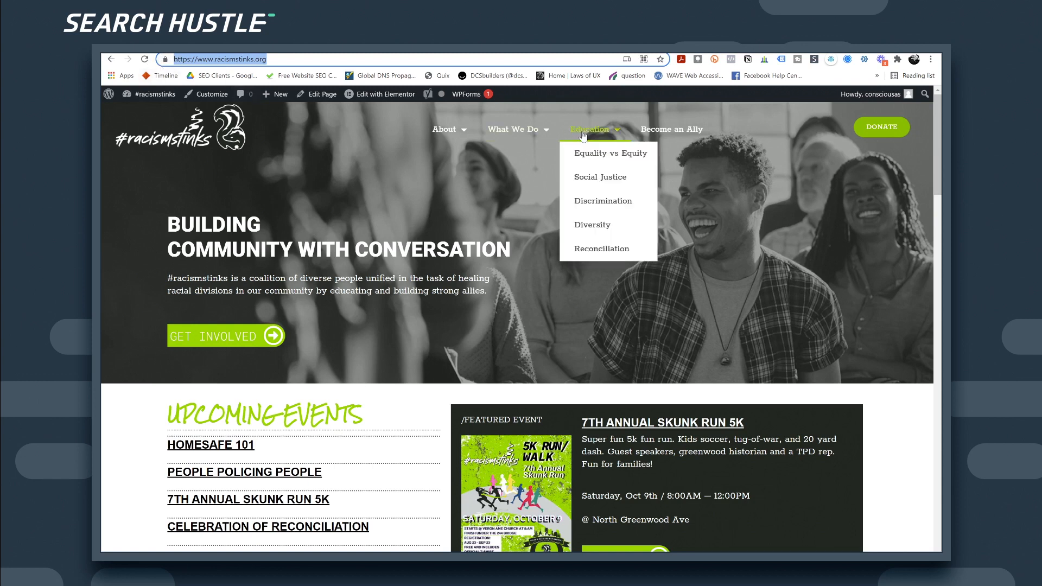